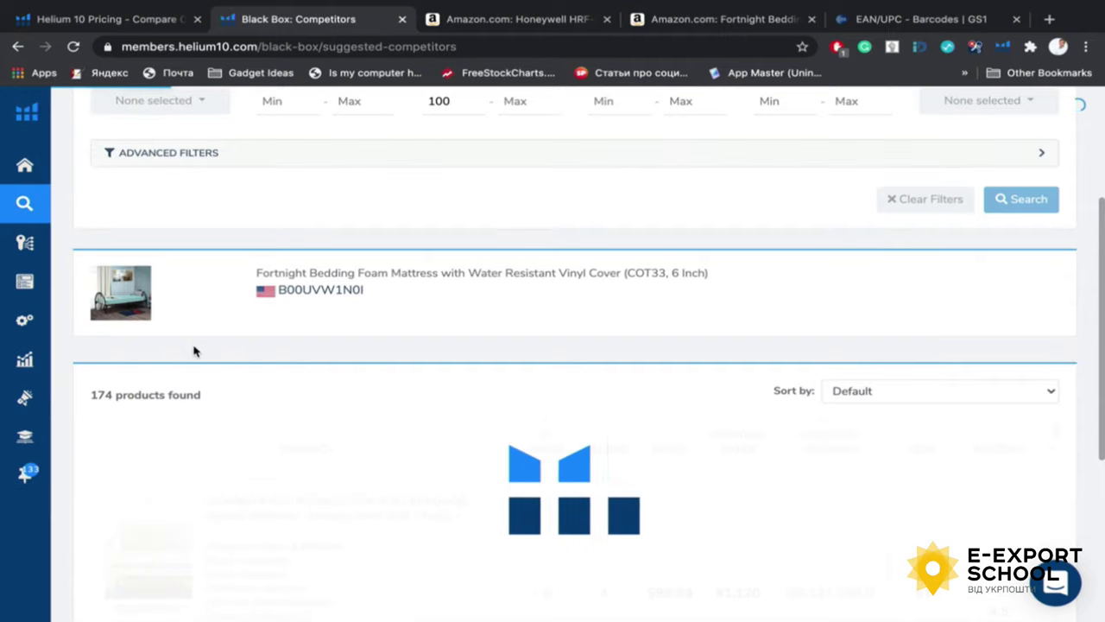
pyautogui.scroll(1, 194, 351)
pyautogui.scroll(-2, 194, 350)
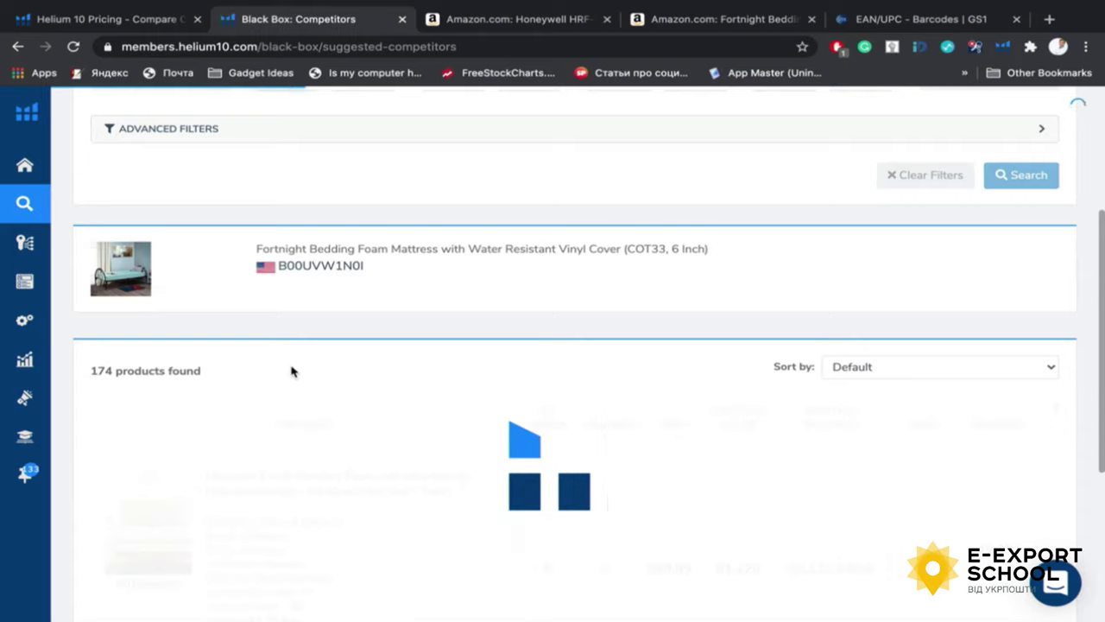
pyautogui.scroll(2, 1050, 289)
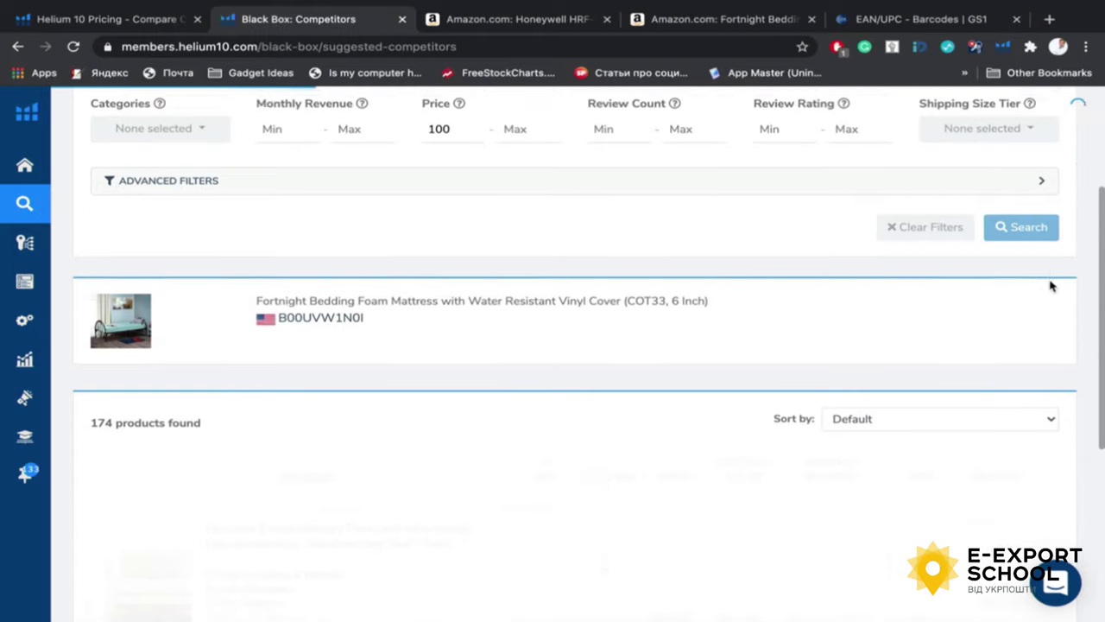
pyautogui.scroll(-2, 1050, 286)
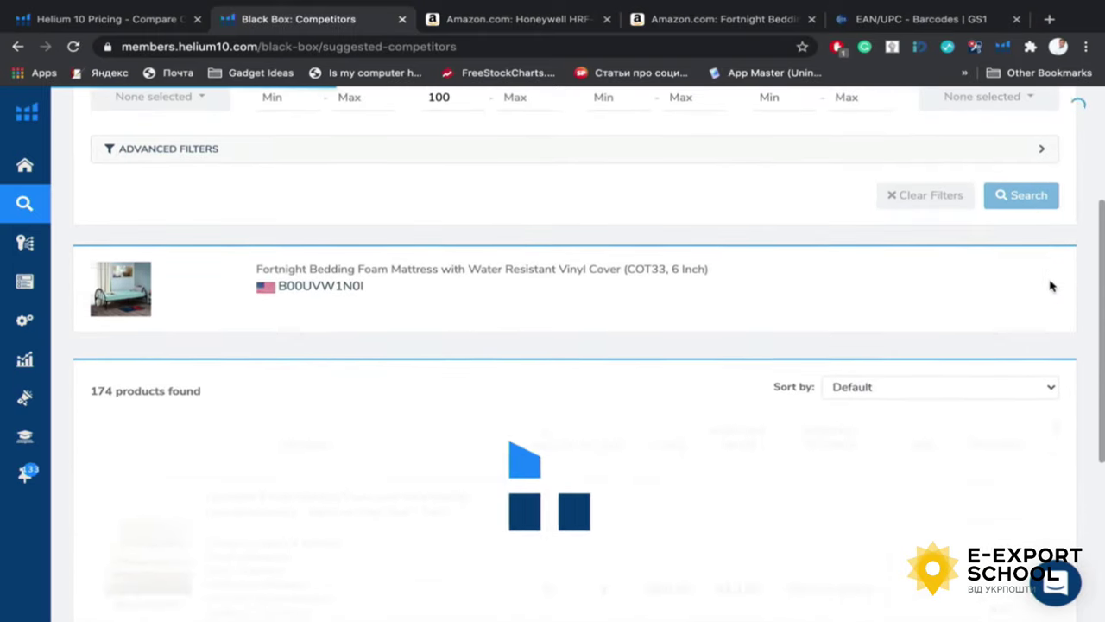
# Review the first suggested competitors for the Fortnight Bedding mattress, examining product details, sellers, price, monthly sales, revenue, sales trends and reviews
pyautogui.scroll(-5, 1079, 406)
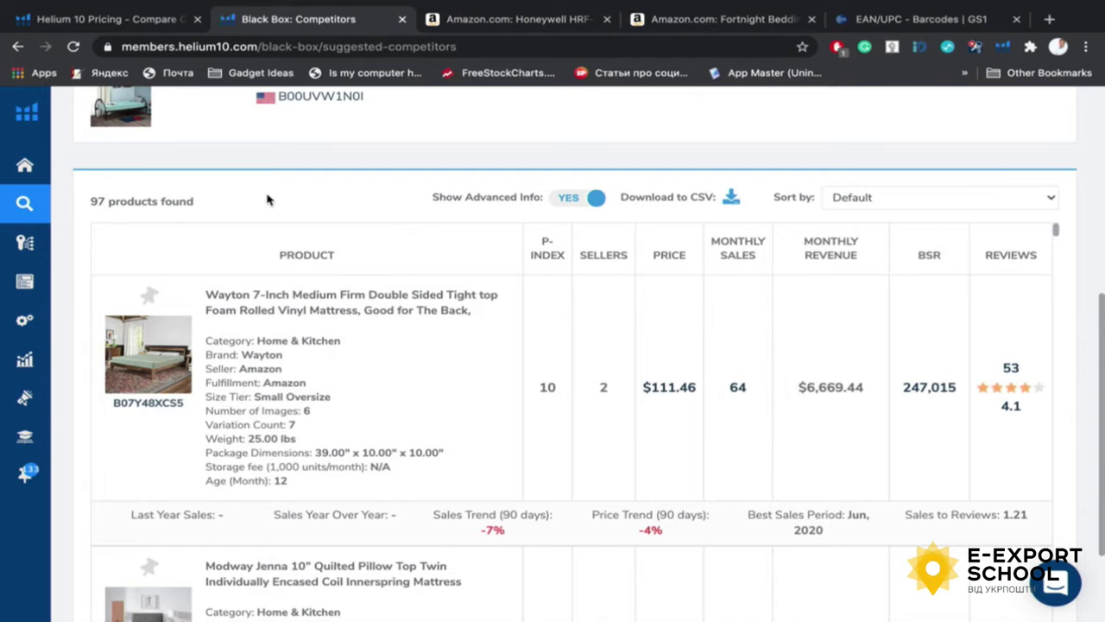
pyautogui.scroll(-2, 76, 415)
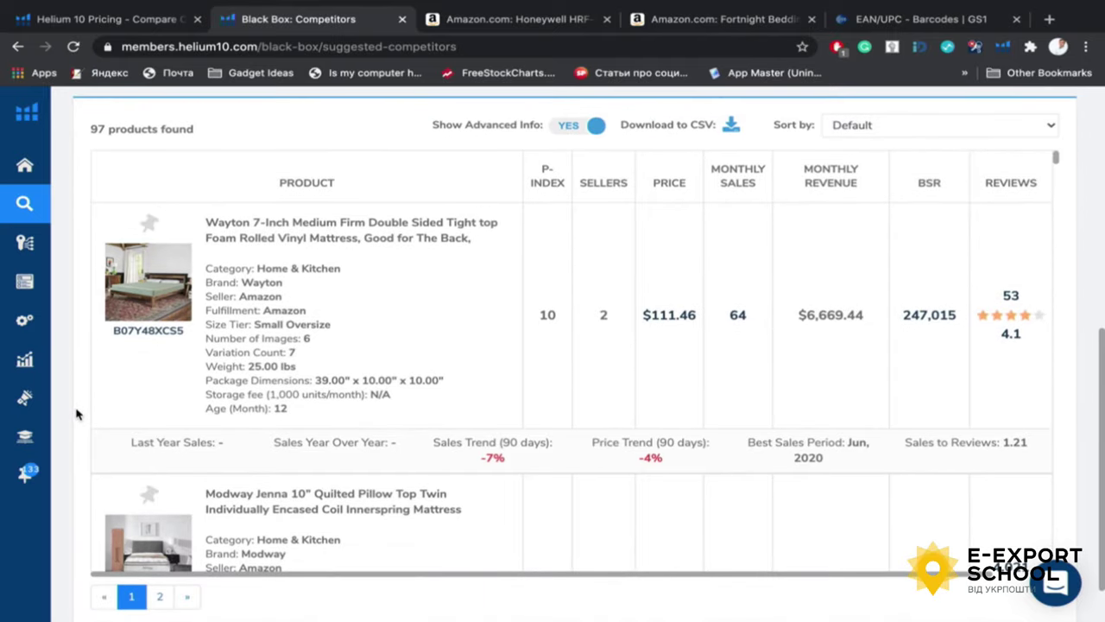
pyautogui.scroll(2, 279, 444)
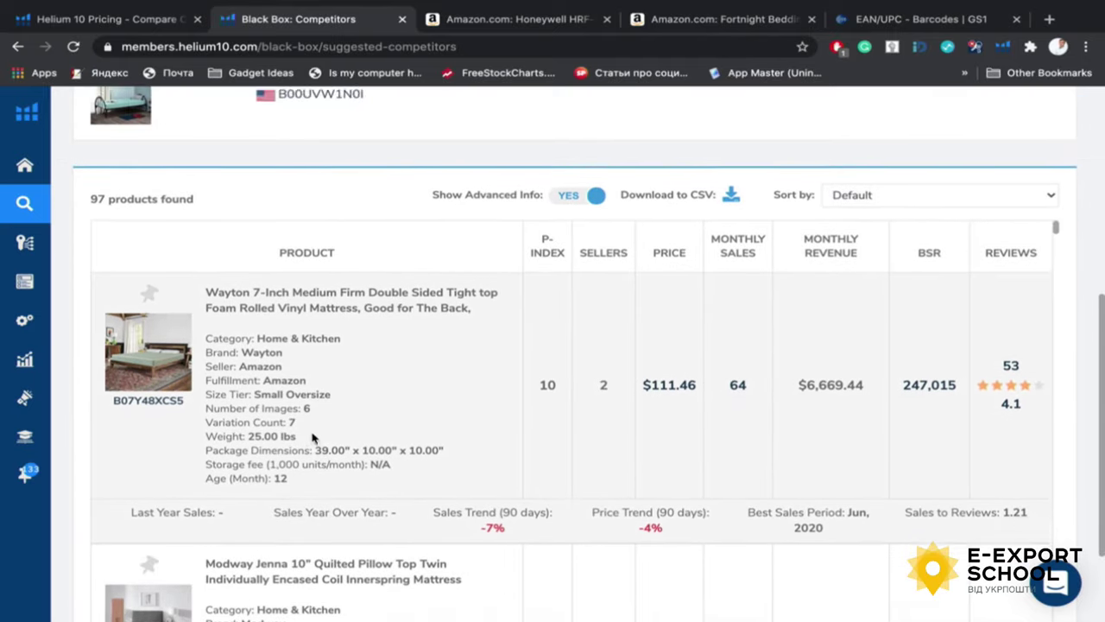
pyautogui.scroll(-2, 313, 438)
pyautogui.scroll(-3, 312, 437)
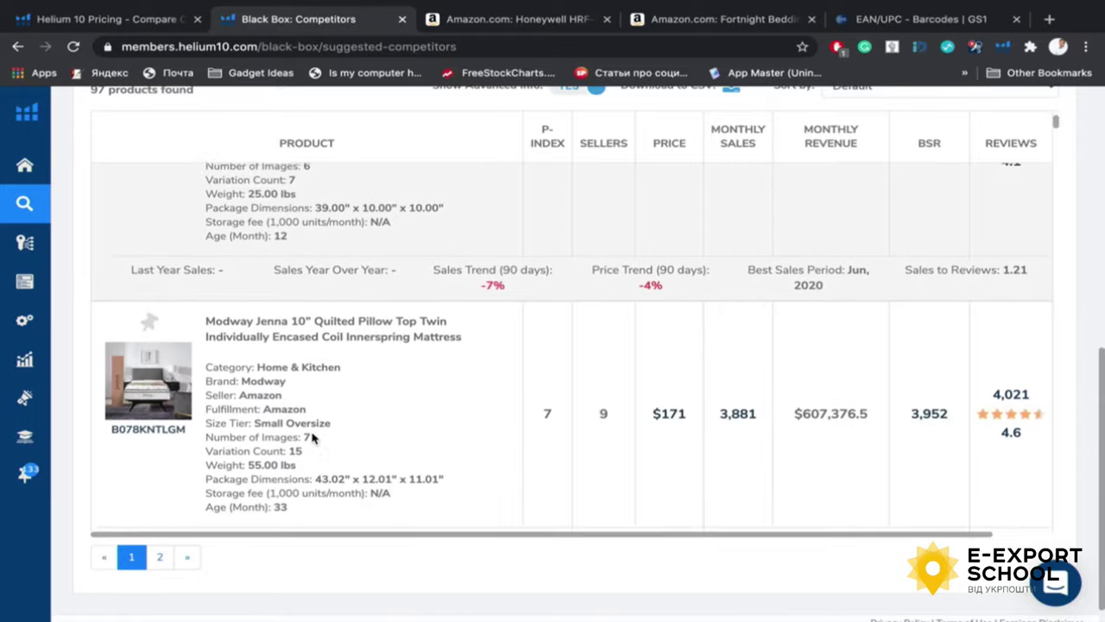
pyautogui.scroll(-4, 313, 438)
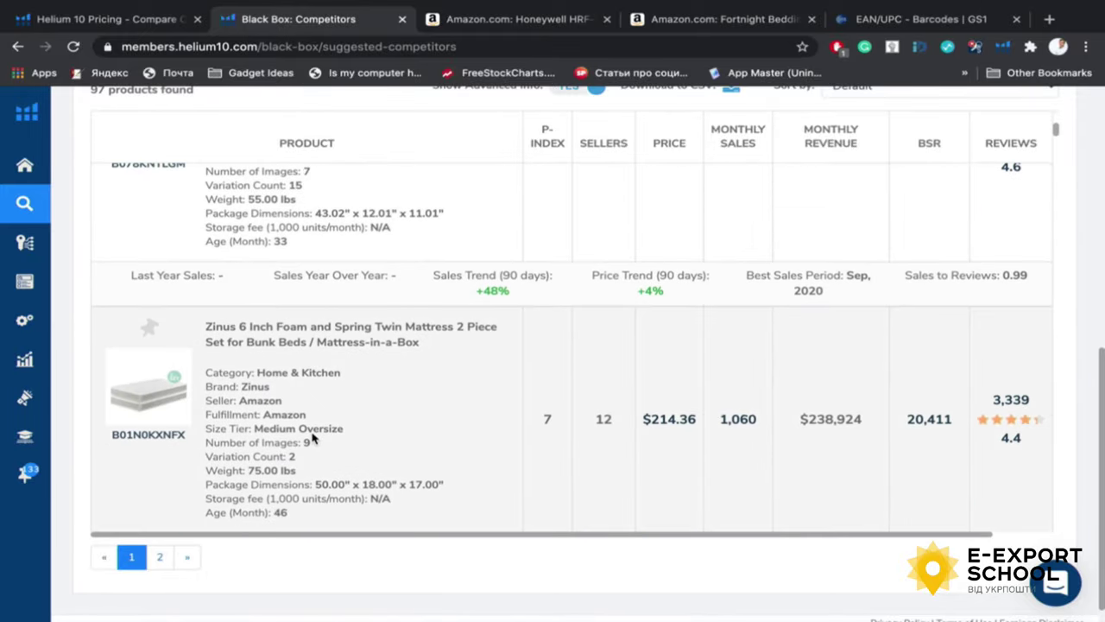
pyautogui.scroll(-1, 312, 438)
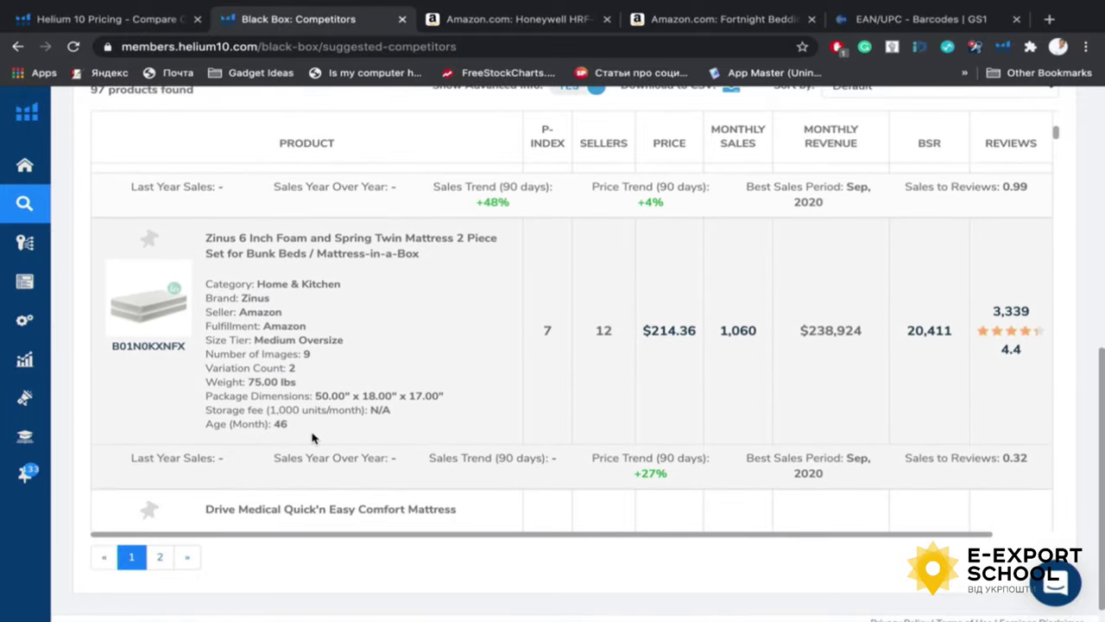
pyautogui.scroll(-4, 313, 438)
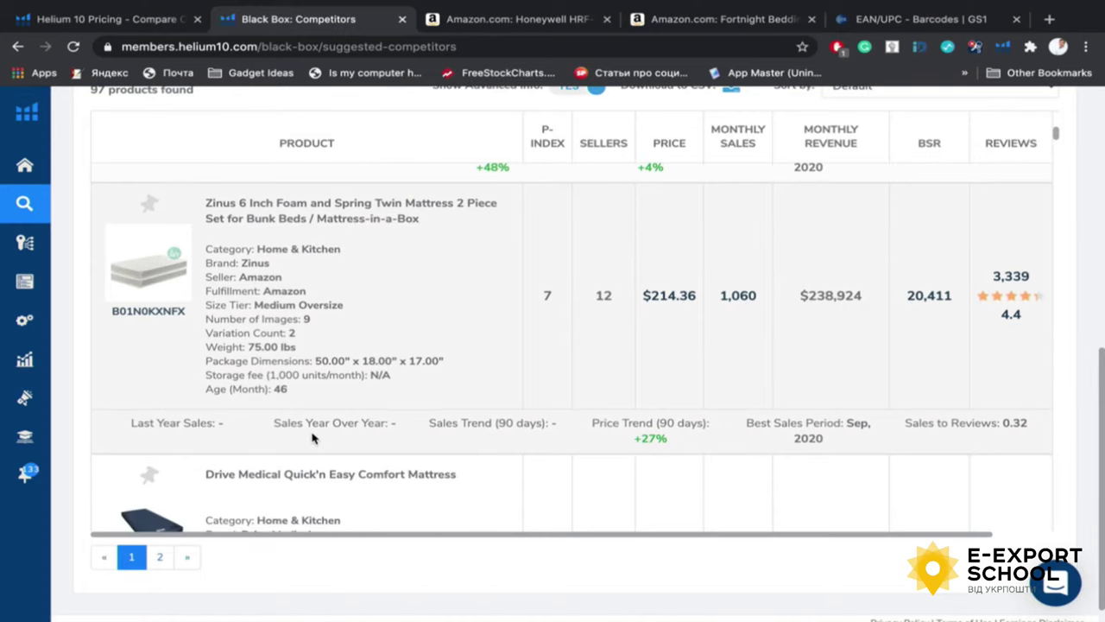
pyautogui.scroll(-2, 313, 437)
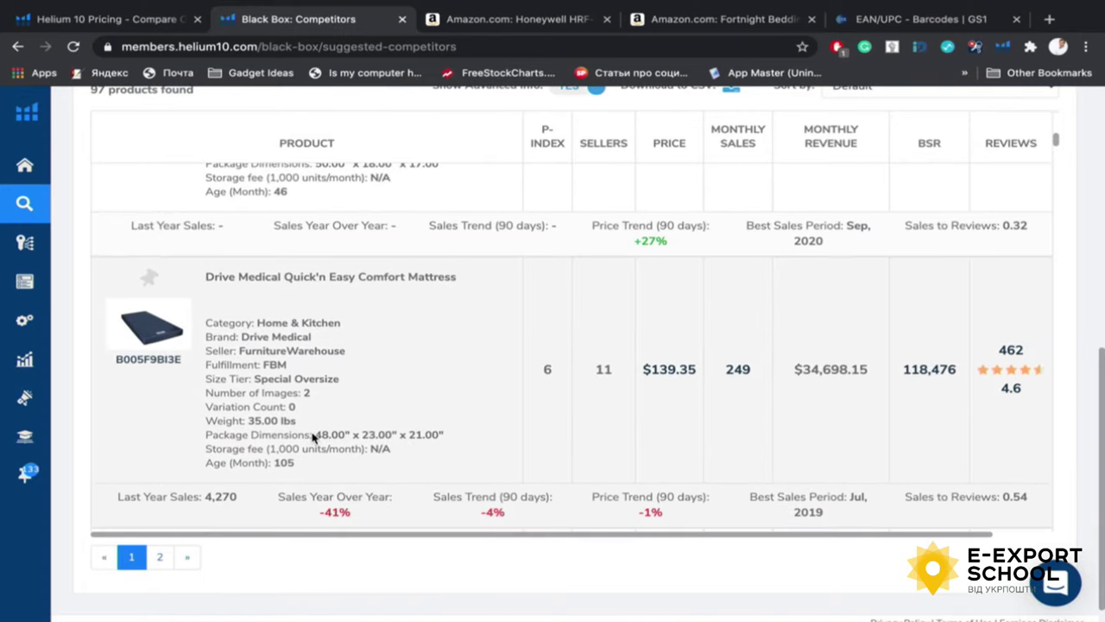
pyautogui.scroll(-8, 312, 435)
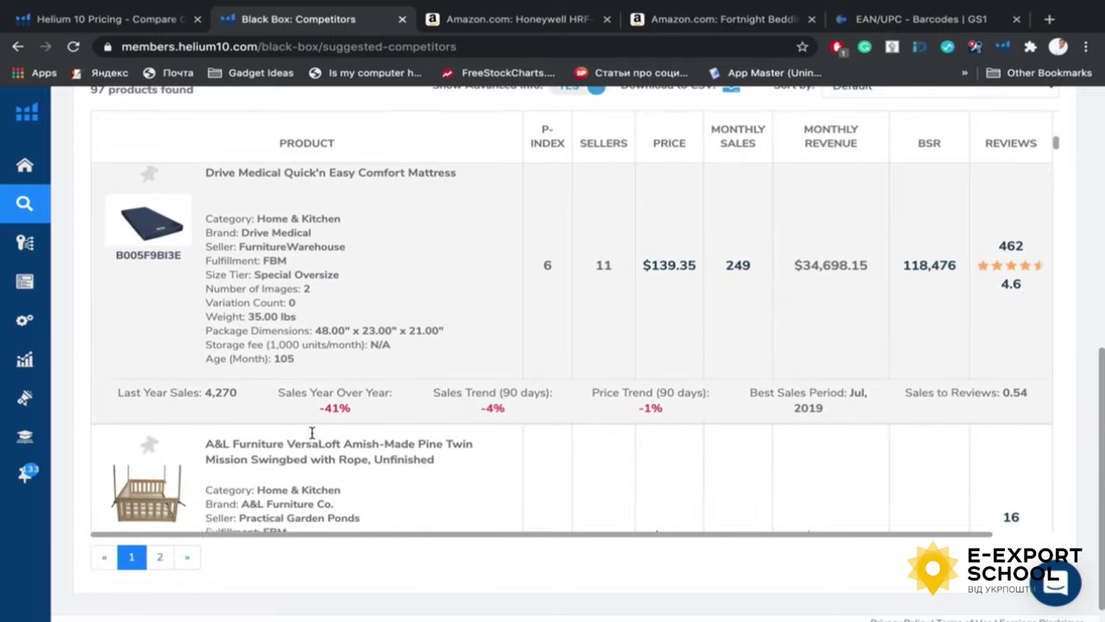
pyautogui.scroll(-5, 313, 434)
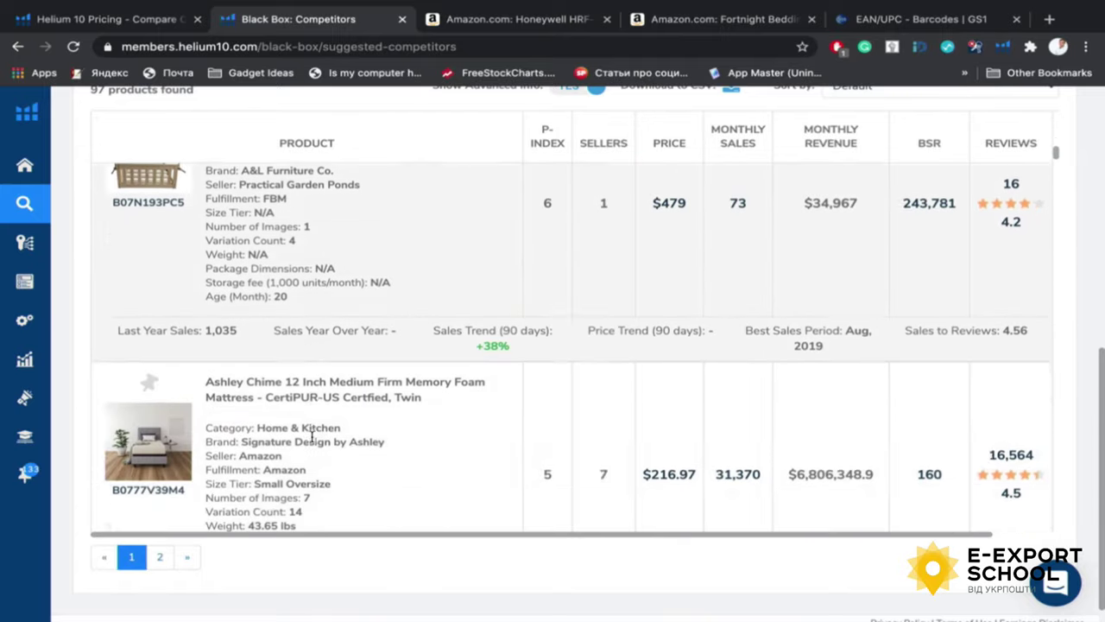
pyautogui.scroll(4, 313, 436)
pyautogui.scroll(1, 312, 436)
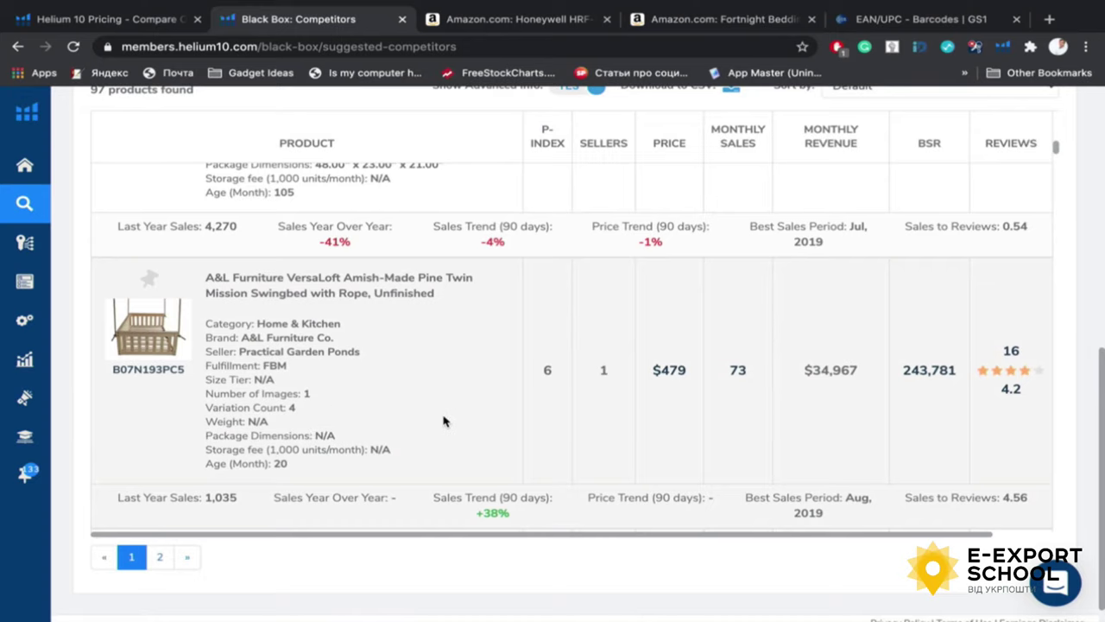
pyautogui.scroll(-3, 443, 420)
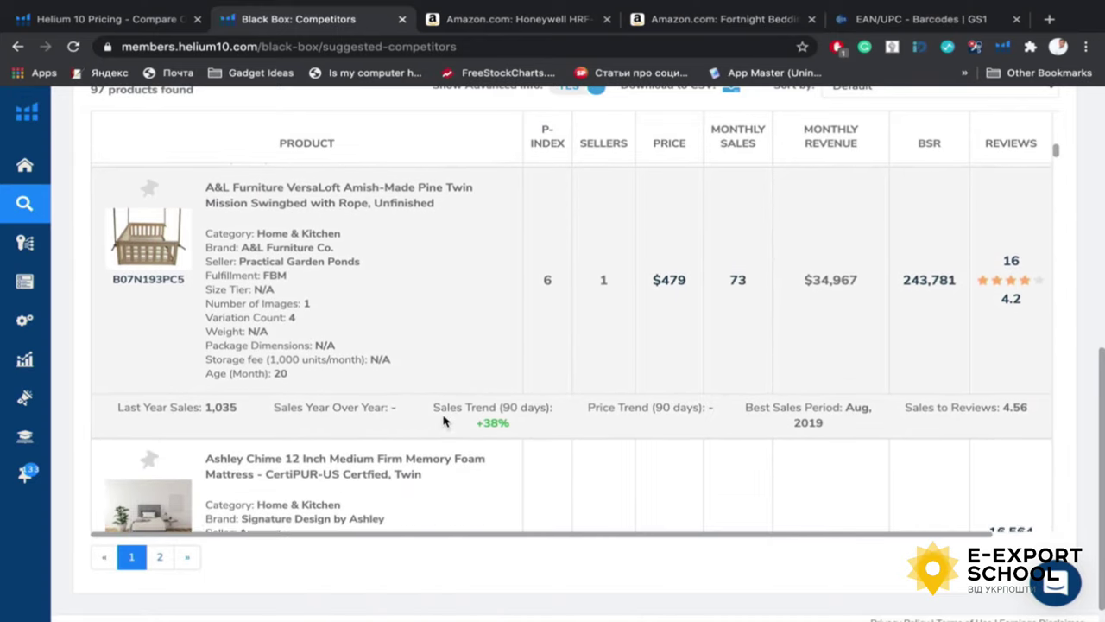
pyautogui.scroll(8, 443, 421)
pyautogui.scroll(6, 443, 420)
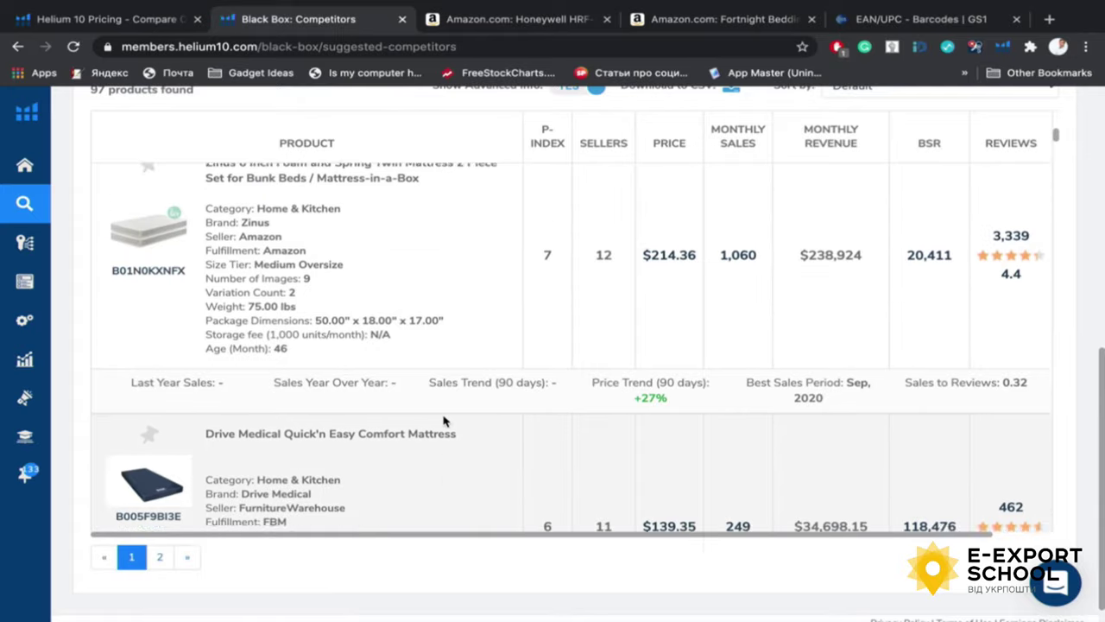
pyautogui.scroll(10, 445, 342)
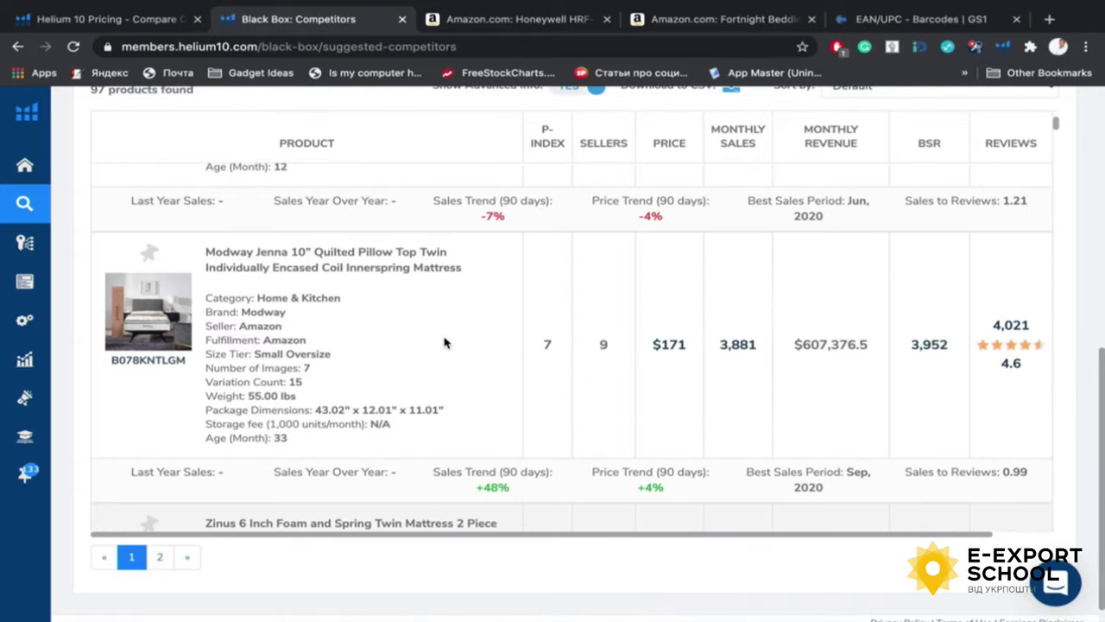
pyautogui.scroll(-1, 444, 343)
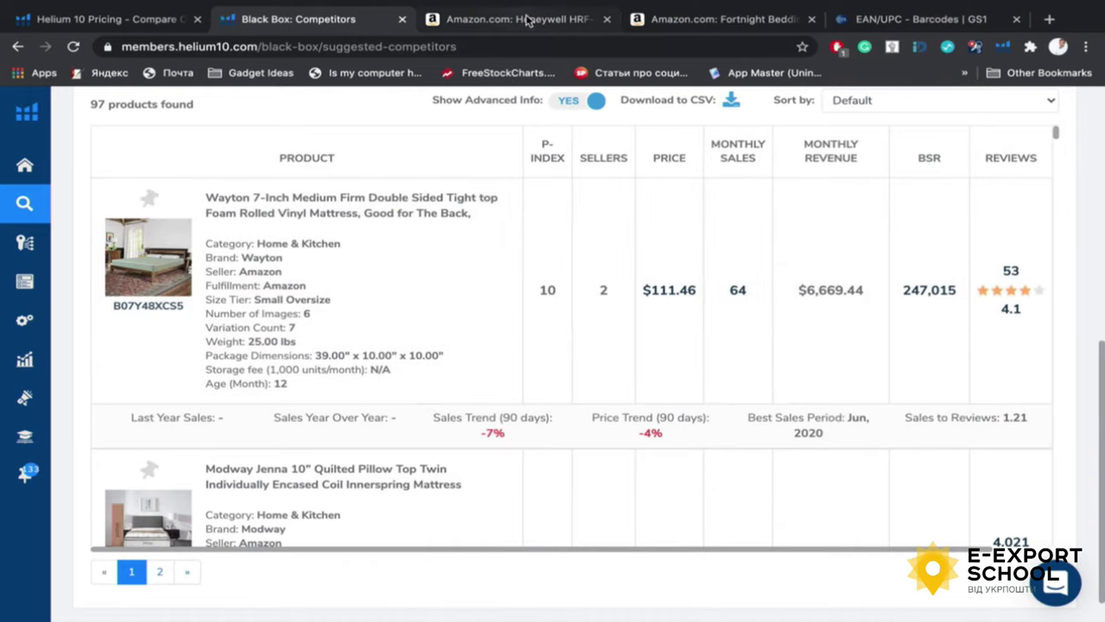
# Close the Amazon Honeywell product page and review the Amazon listing of the Fortnight Bedding Foam Mattress (COT33, 6 Inch)
pyautogui.click(608, 21)
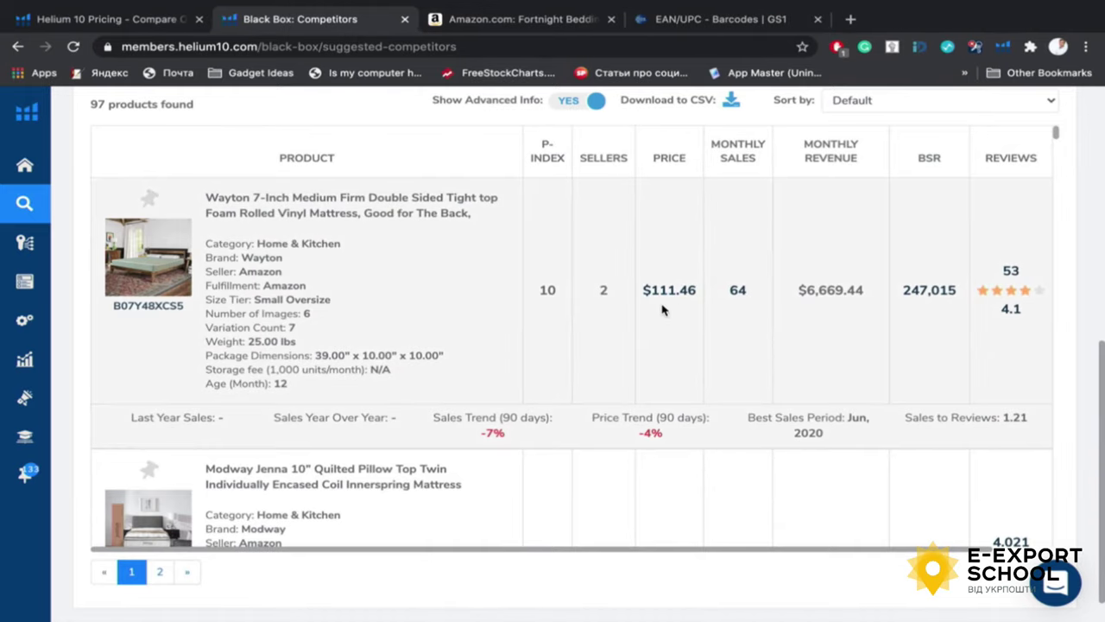
pyautogui.scroll(-1, 678, 356)
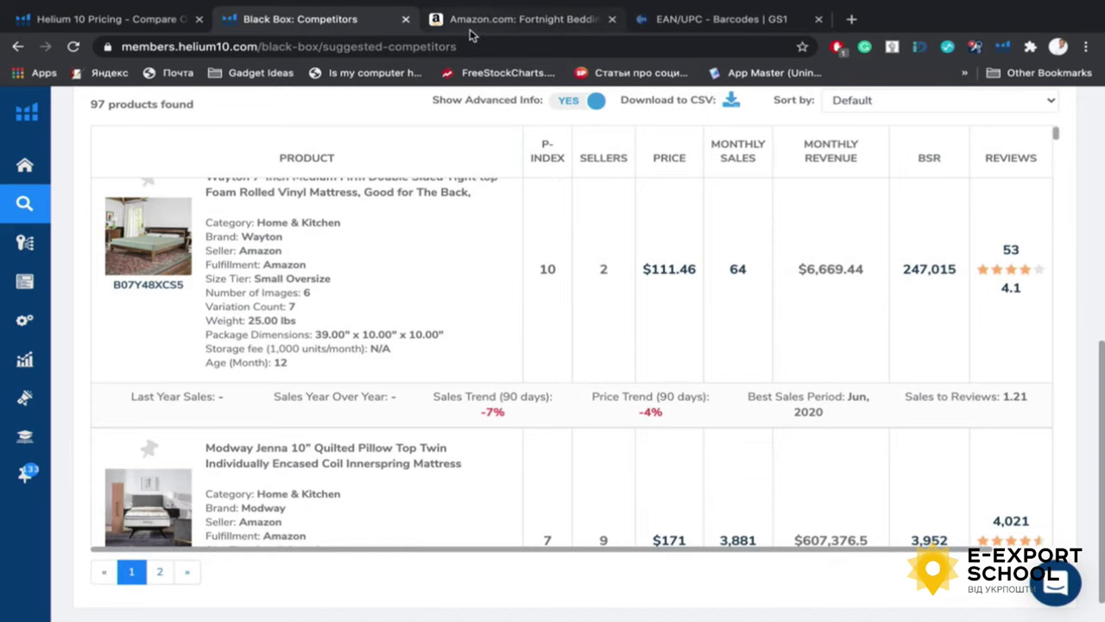
pyautogui.click(474, 24)
pyautogui.scroll(-5, 788, 450)
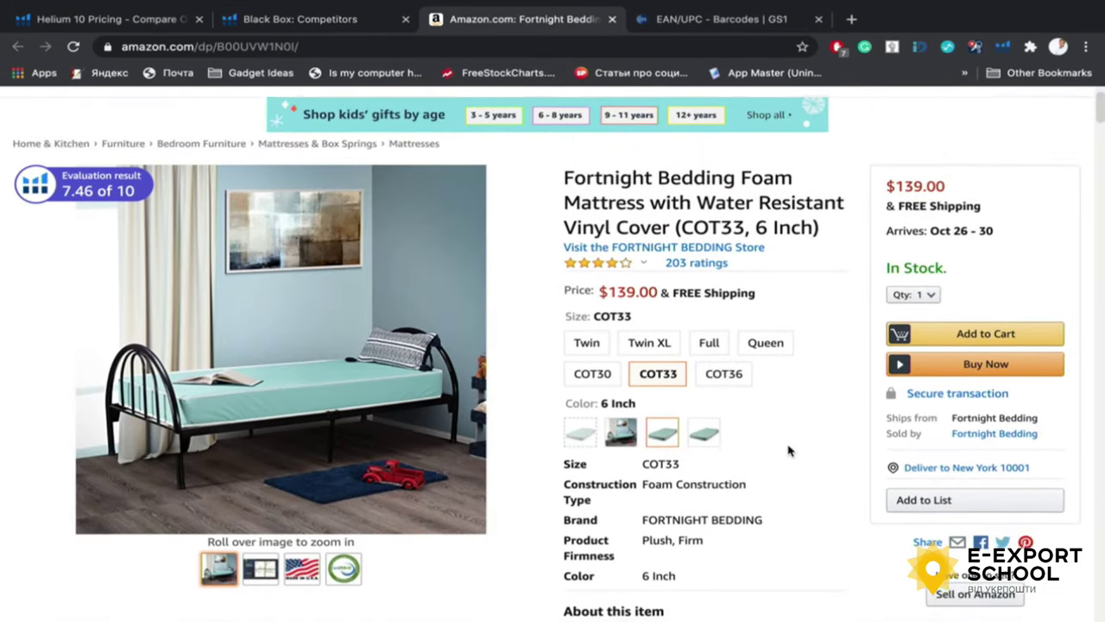
pyautogui.scroll(-1, 677, 506)
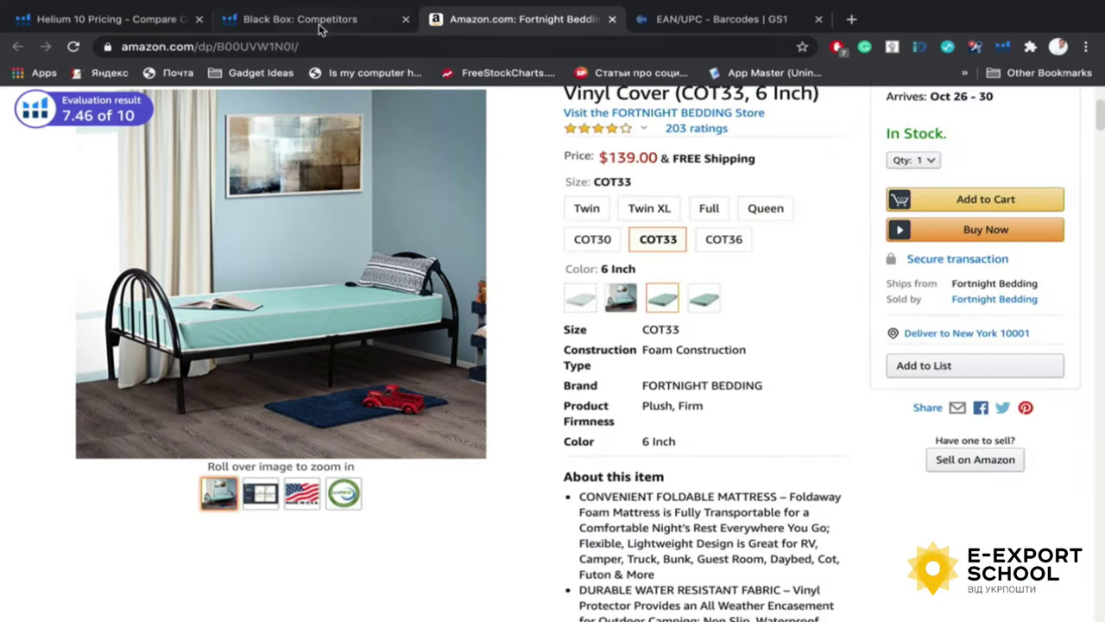
# Return to the Black Box competitor results and compare the listed products further down by price, monthly sales, revenue, trends and reviews
pyautogui.click(321, 24)
pyautogui.scroll(1, 695, 306)
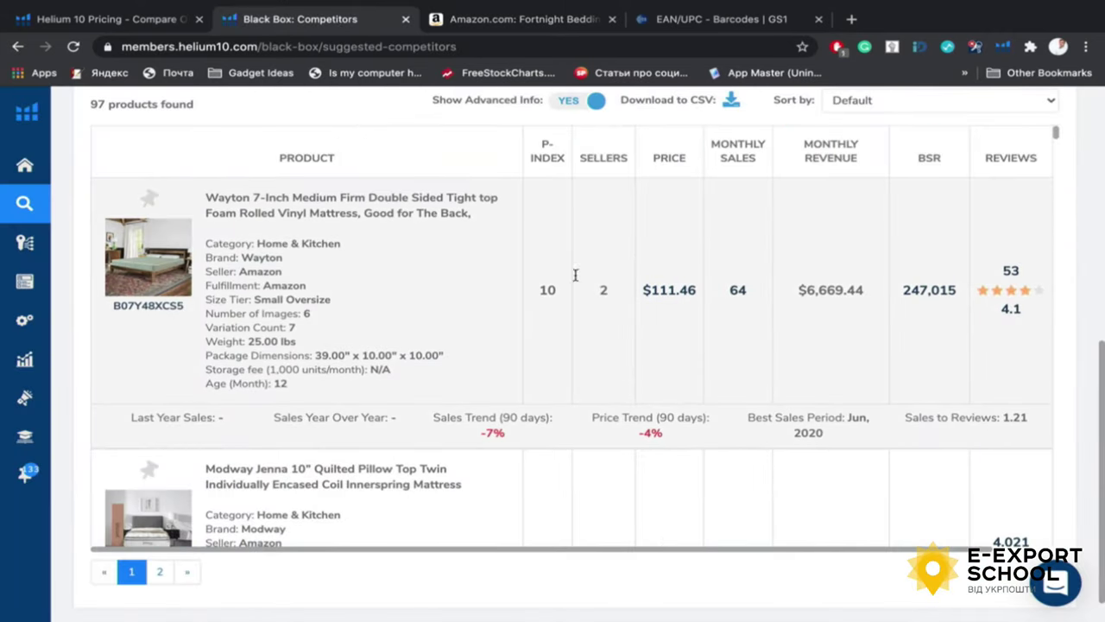
pyautogui.scroll(-5, 352, 352)
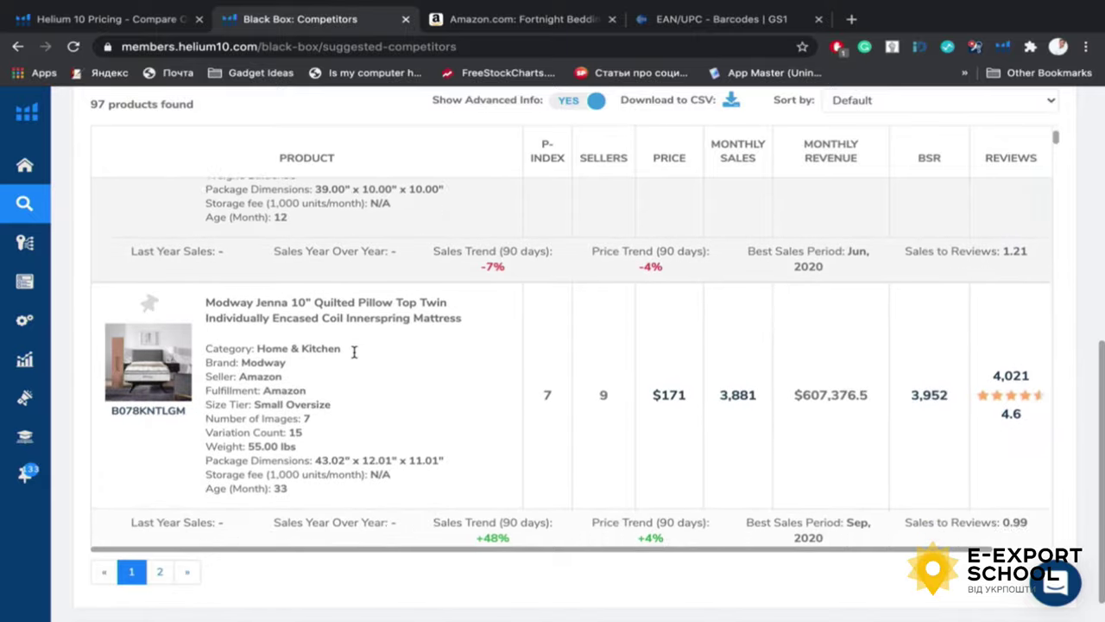
pyautogui.scroll(-8, 679, 407)
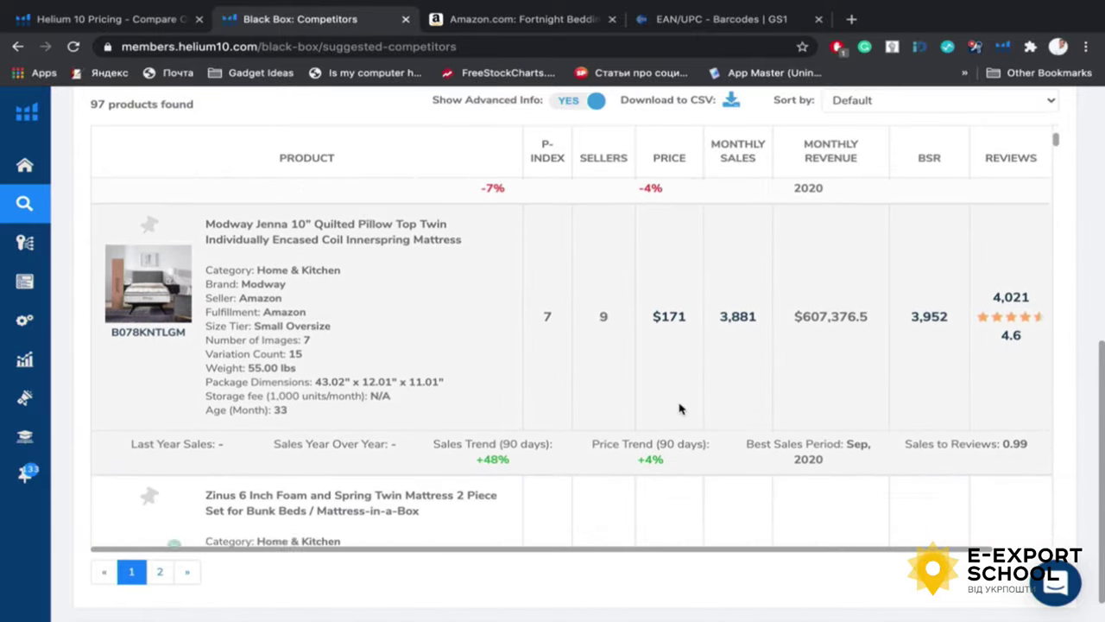
pyautogui.scroll(-1, 654, 406)
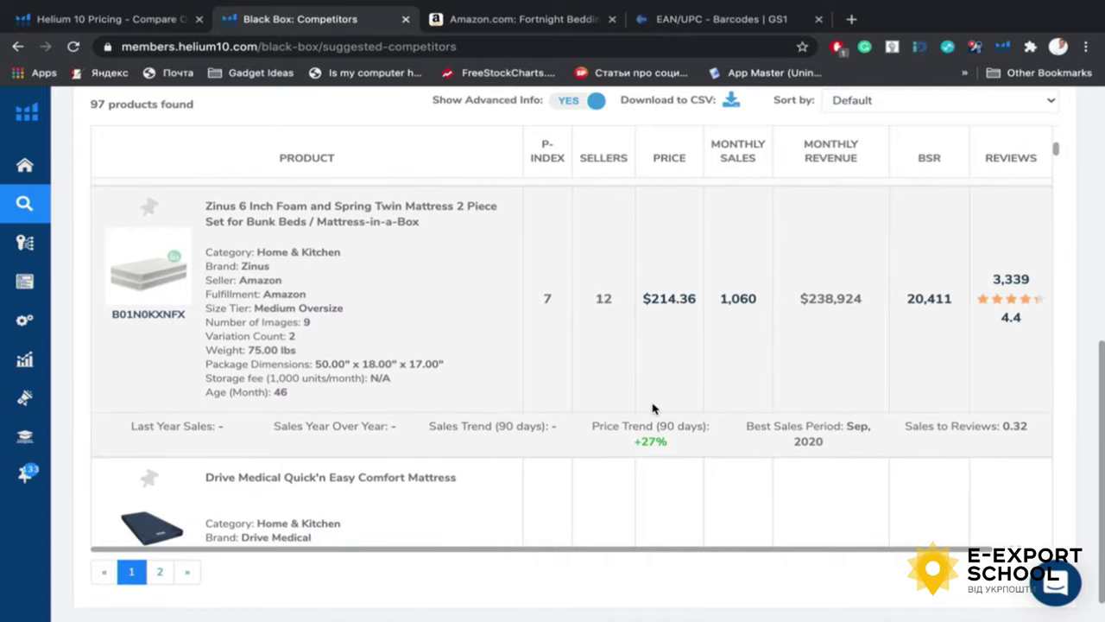
pyautogui.scroll(-5, 665, 351)
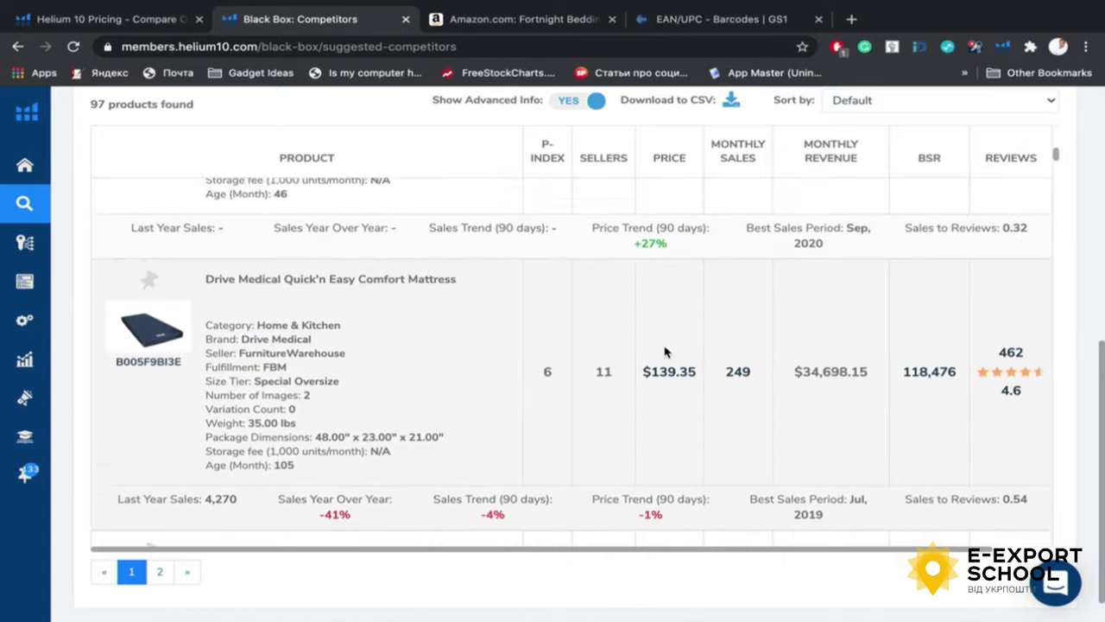
pyautogui.scroll(-8, 647, 406)
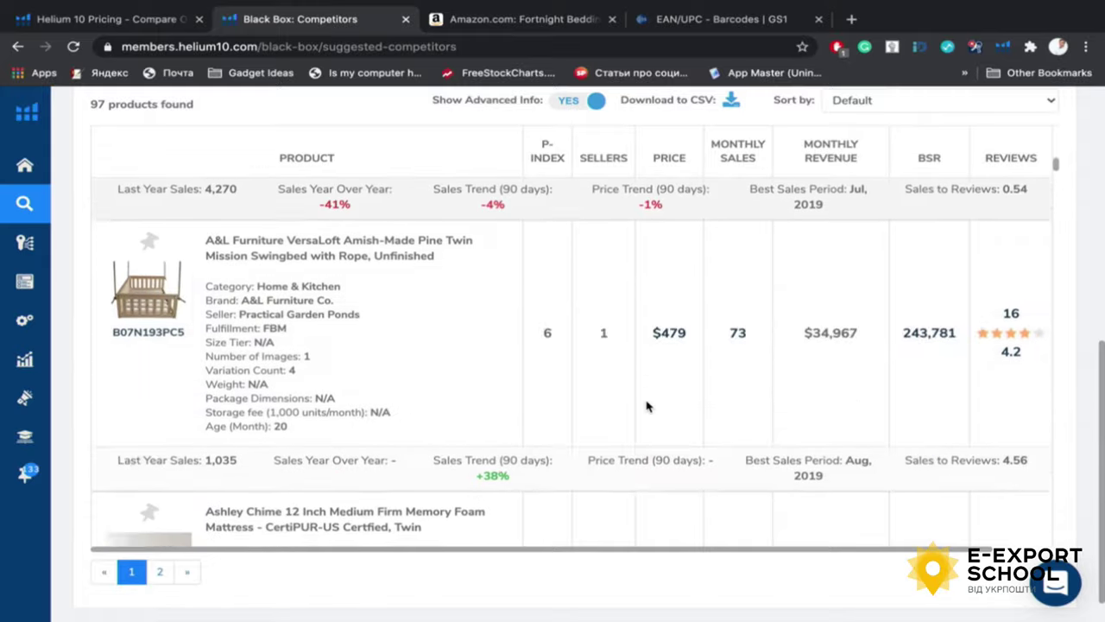
pyautogui.scroll(-6, 647, 406)
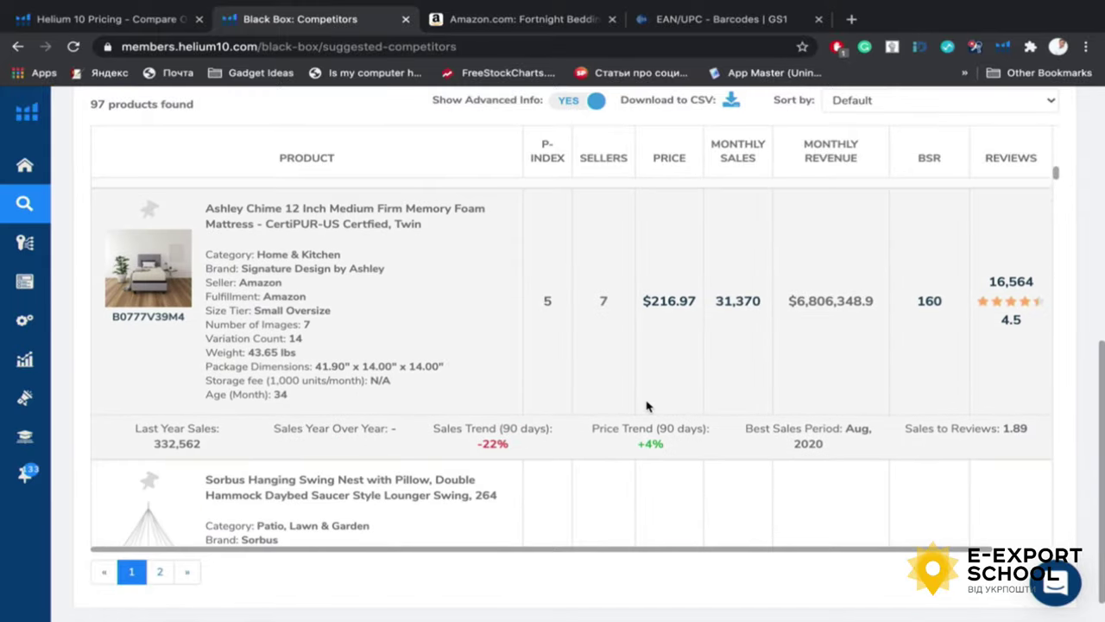
pyautogui.scroll(1, 647, 405)
pyautogui.scroll(-1, 647, 407)
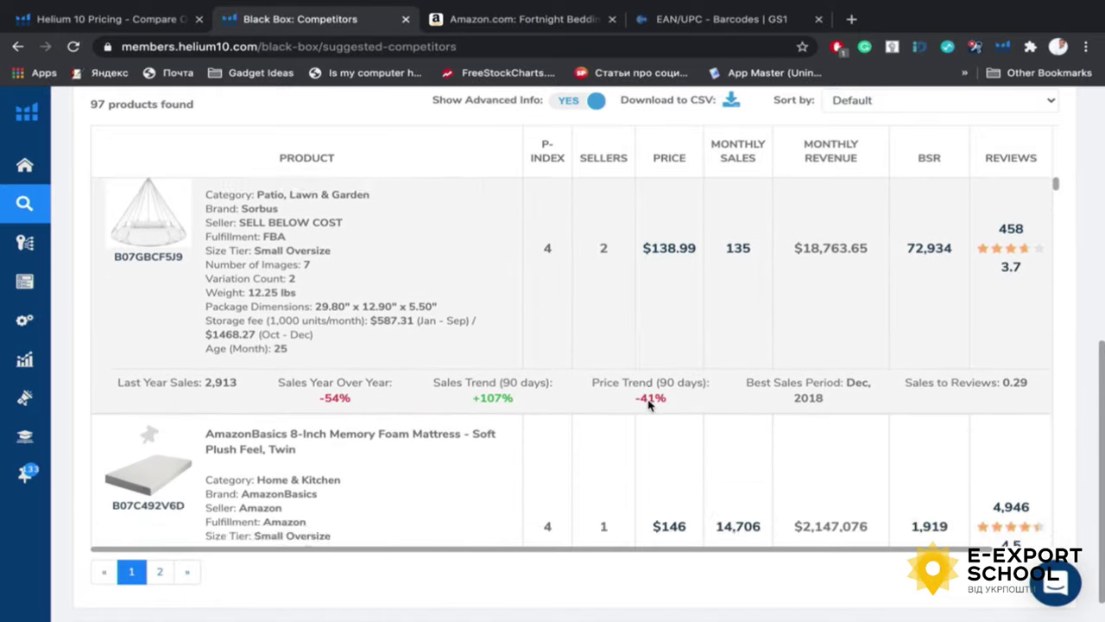
pyautogui.scroll(-10, 650, 404)
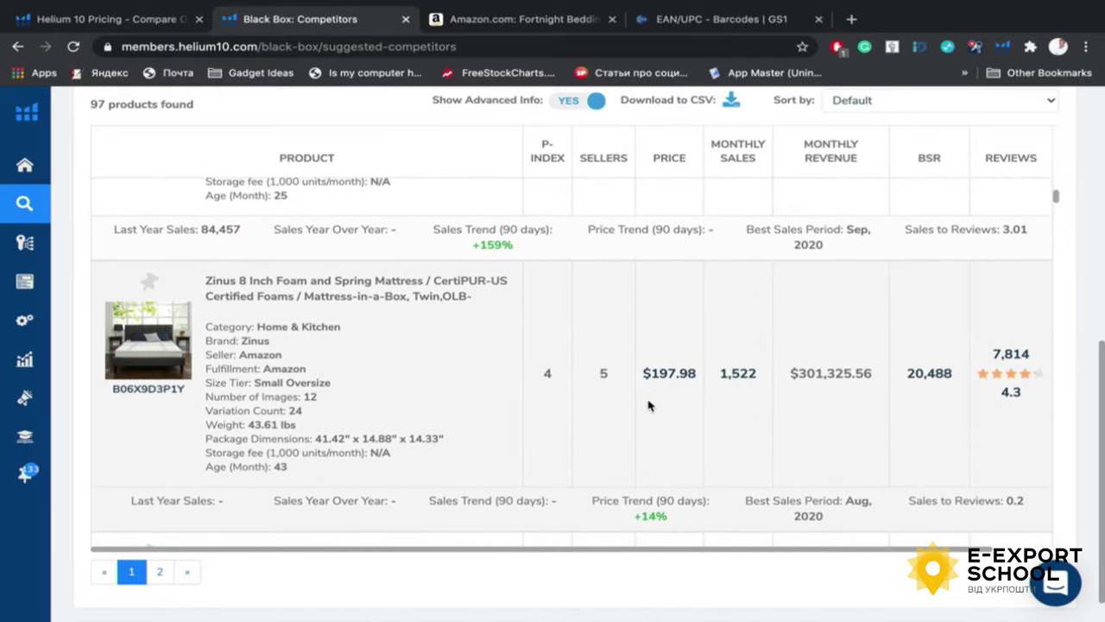
pyautogui.scroll(-7, 649, 405)
pyautogui.scroll(-15, 649, 405)
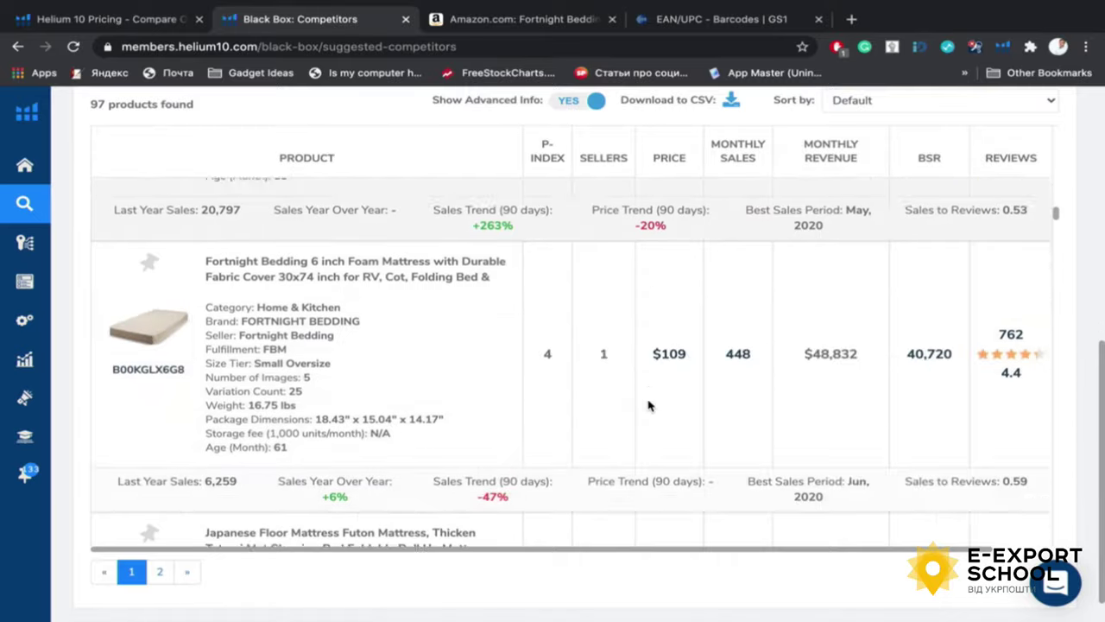
pyautogui.scroll(-17, 649, 405)
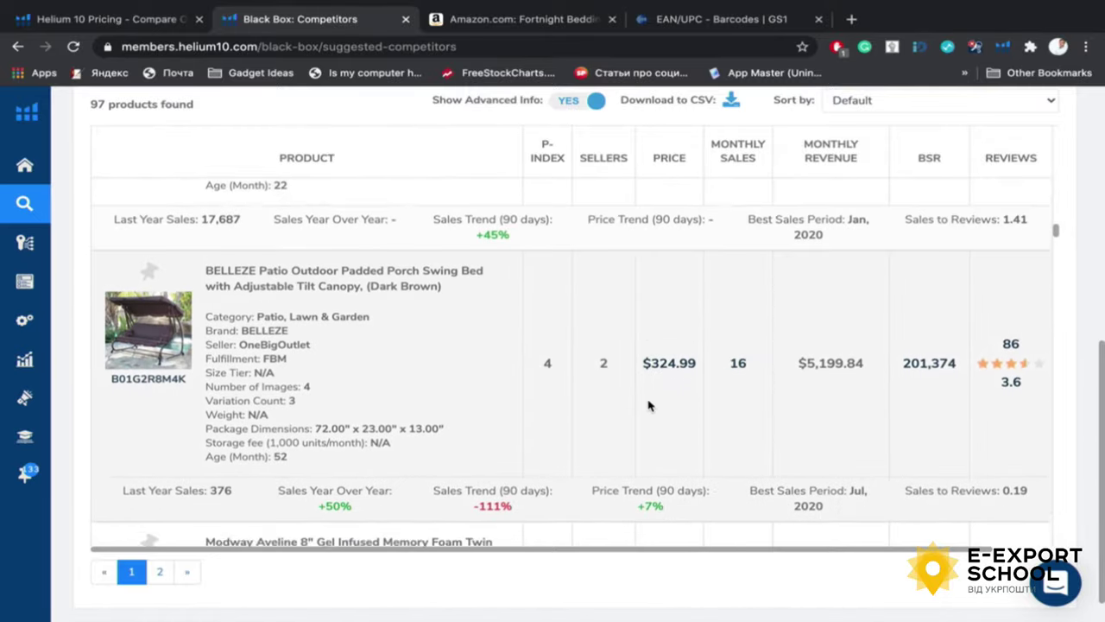
pyautogui.scroll(-14, 649, 405)
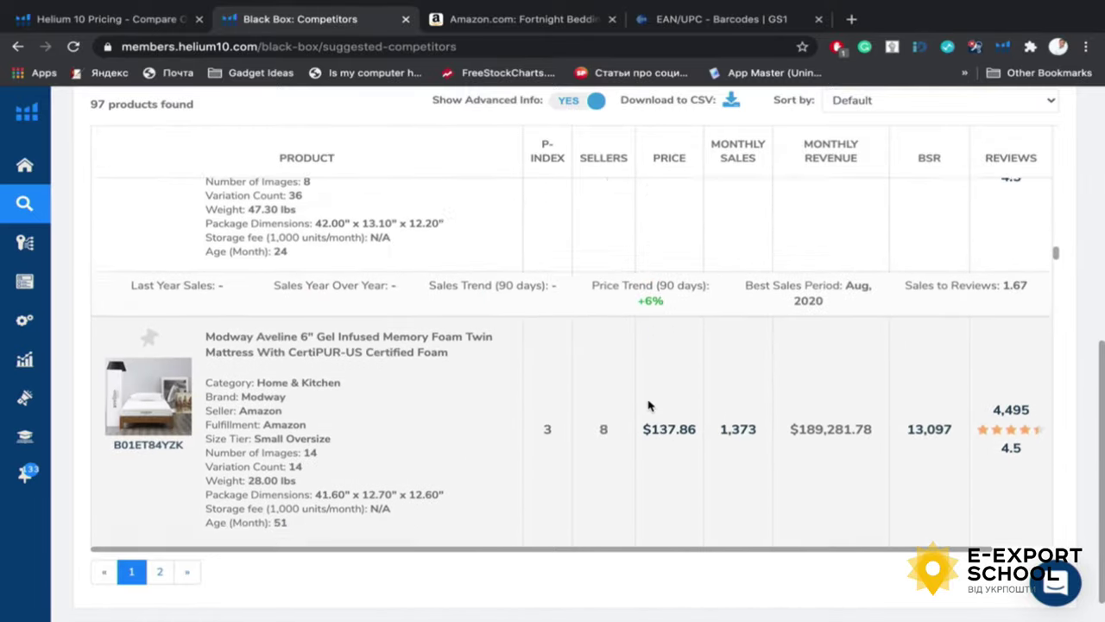
pyautogui.scroll(-7, 649, 405)
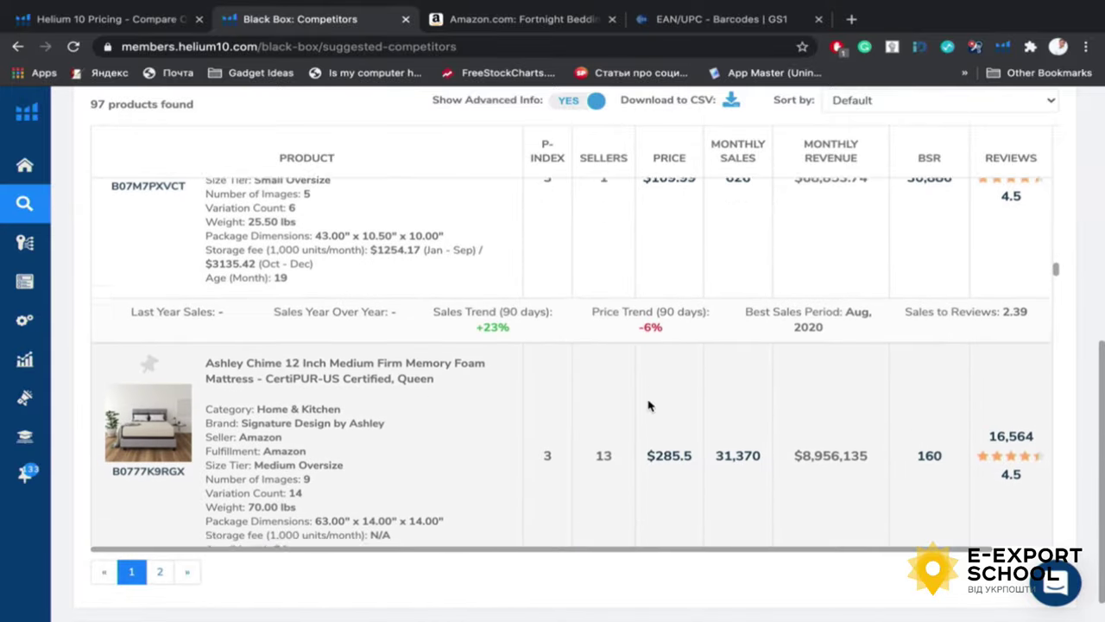
# Compare further mattresses in the Black Box competitor results by price, sellers, monthly sales, revenue, trends and reviews
pyautogui.scroll(-10, 650, 405)
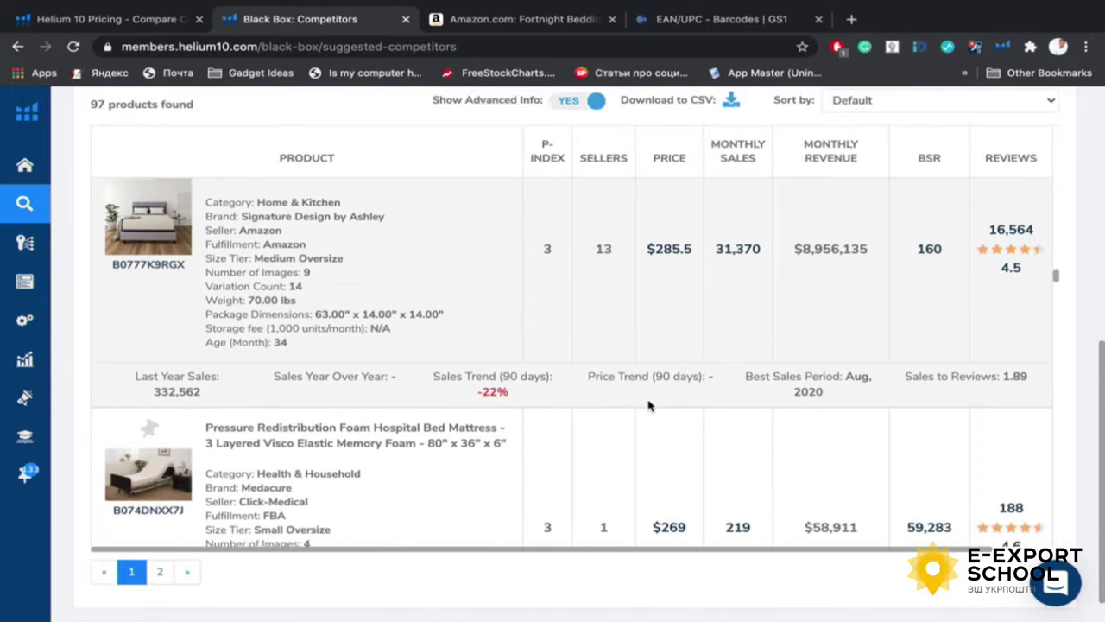
pyautogui.scroll(-12, 649, 405)
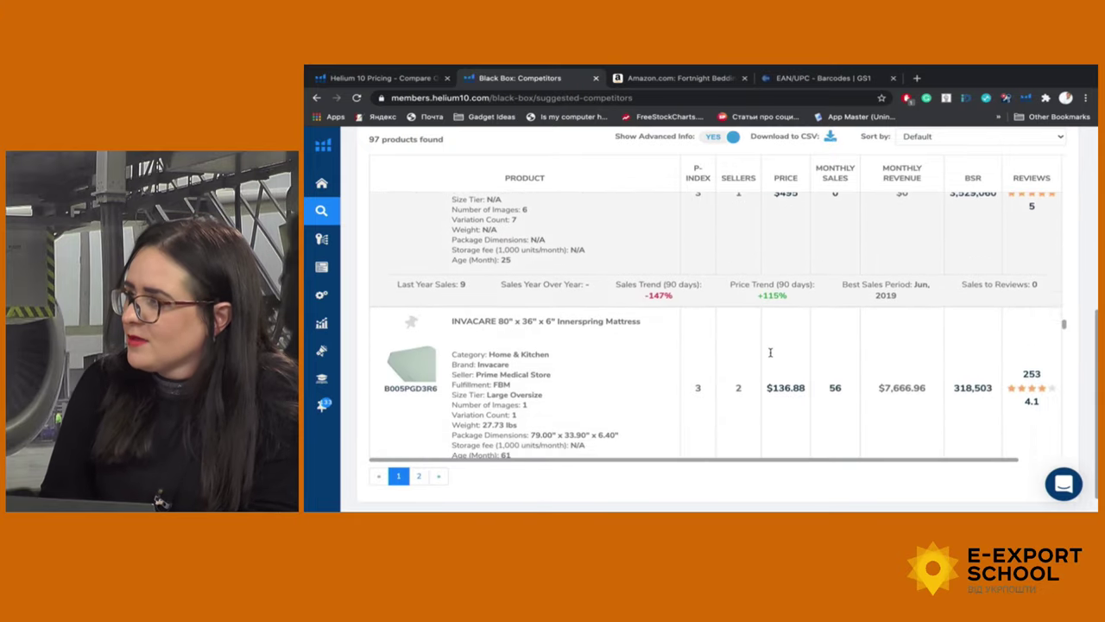
pyautogui.scroll(-5, 771, 357)
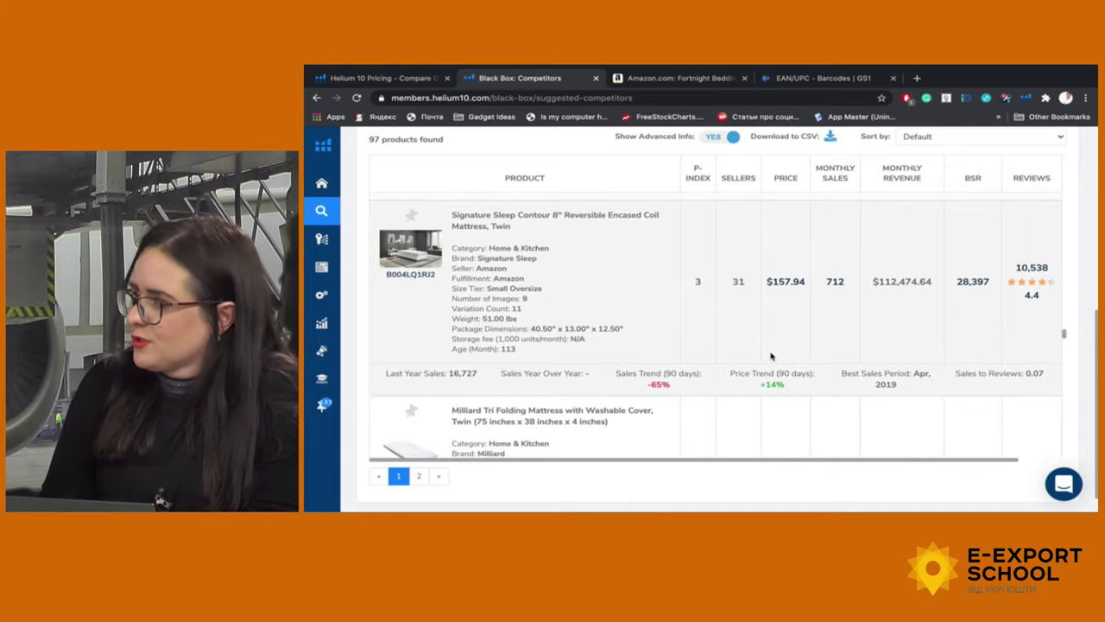
pyautogui.scroll(-1, 771, 357)
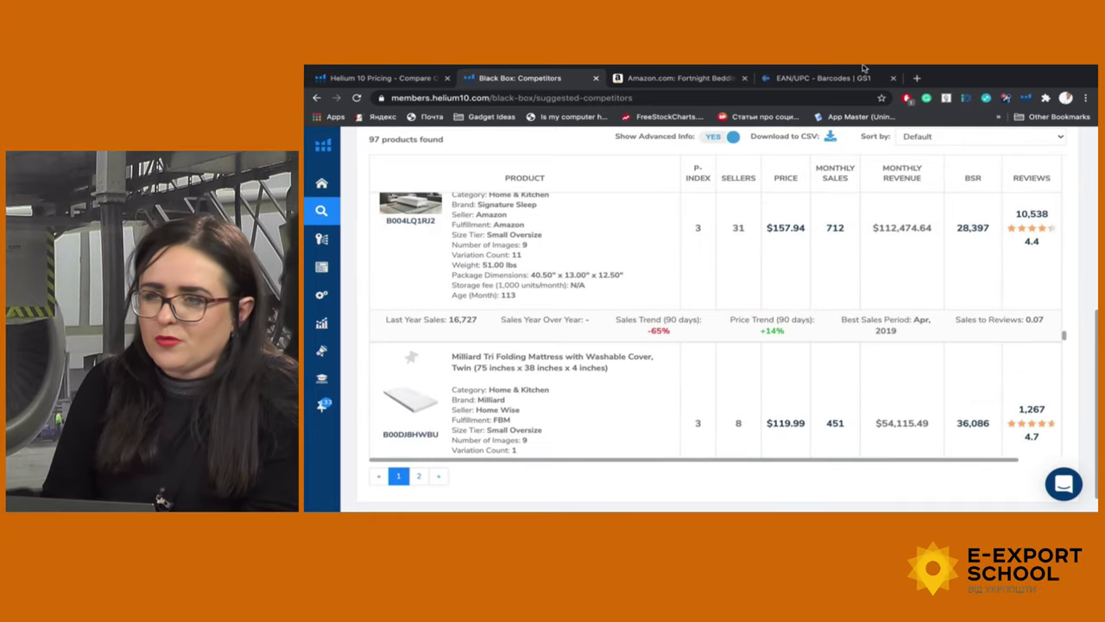
# Close the GS1 EAN/UPC barcodes page and examine the Milliard Tri Folding Mattress entry's seller, price, sales, revenue and trends
pyautogui.click(893, 79)
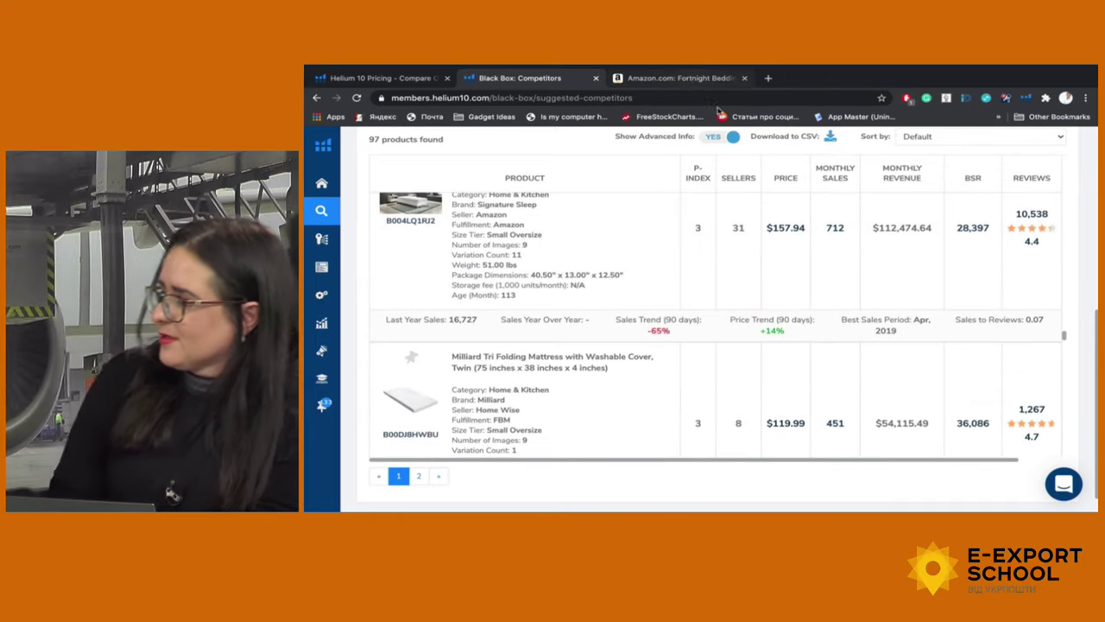
pyautogui.scroll(-3, 809, 247)
pyautogui.scroll(-5, 808, 247)
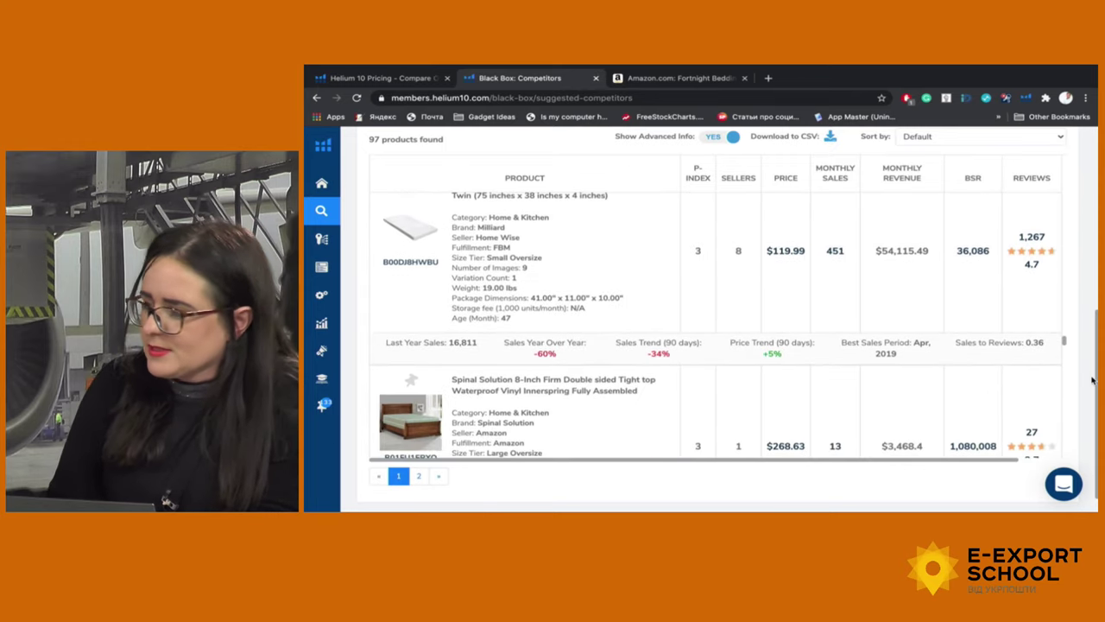
pyautogui.scroll(1, 1082, 349)
pyautogui.scroll(-1, 1081, 349)
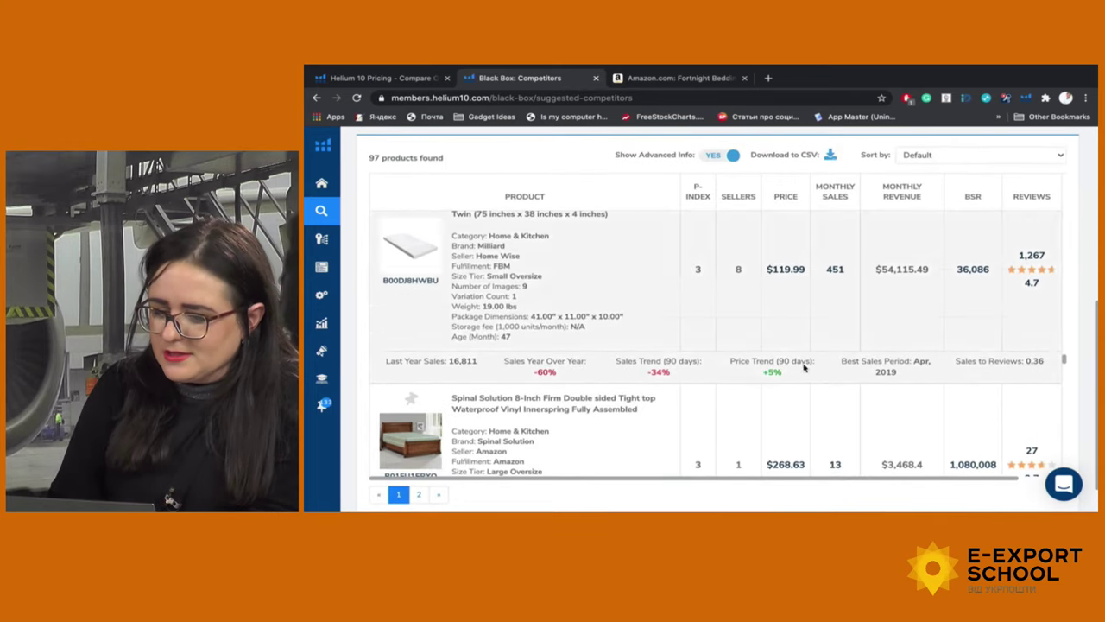
pyautogui.scroll(-1, 771, 408)
pyautogui.scroll(-2, 771, 407)
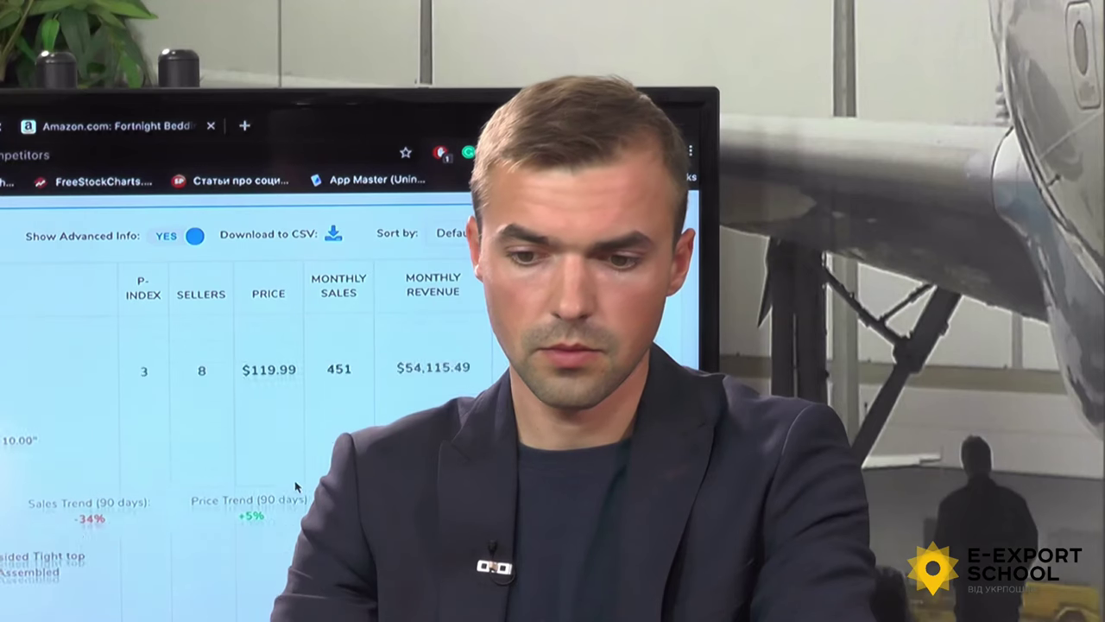
pyautogui.scroll(-3, 296, 488)
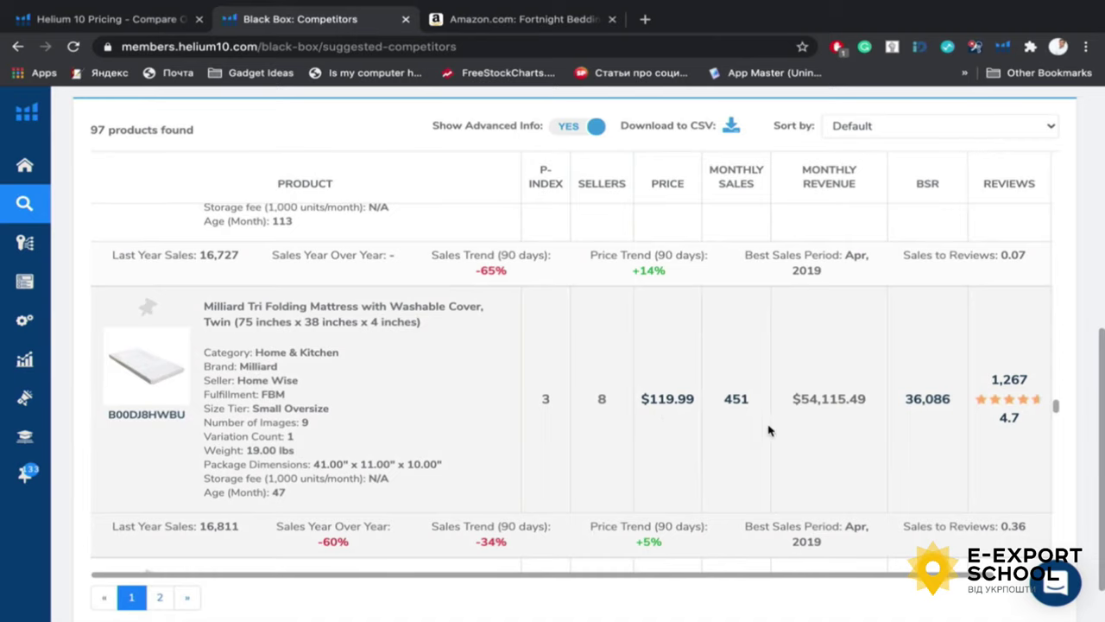
pyautogui.scroll(-1, 732, 422)
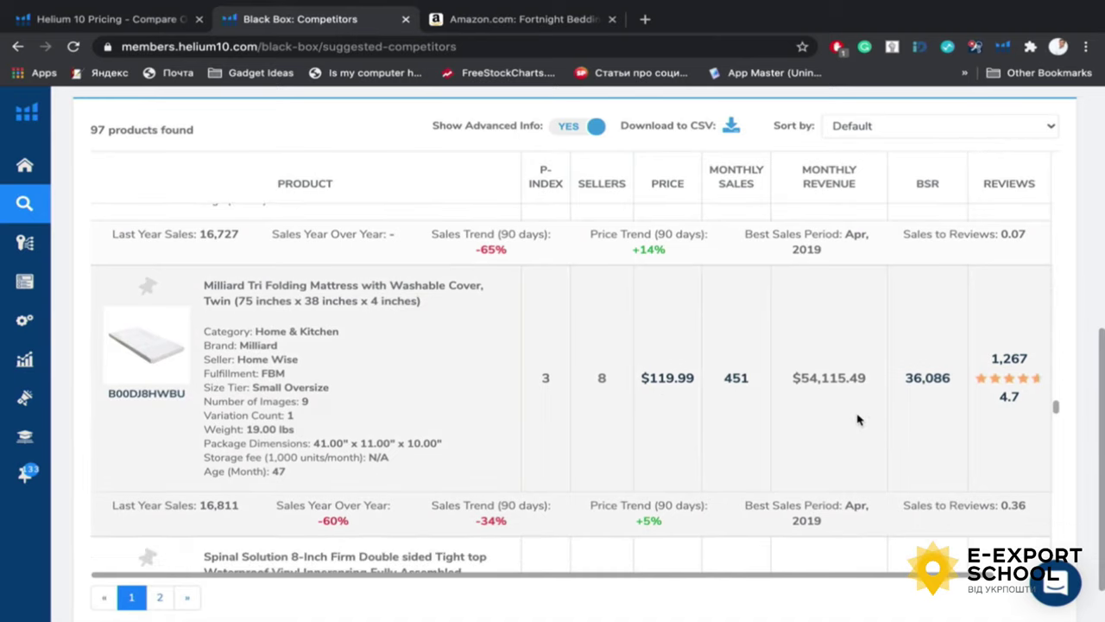
# Review the Spinal Solution 8-Inch Firm mattress entry's price, monthly sales, revenue, BSR, trends and reviews
pyautogui.scroll(-4, 857, 419)
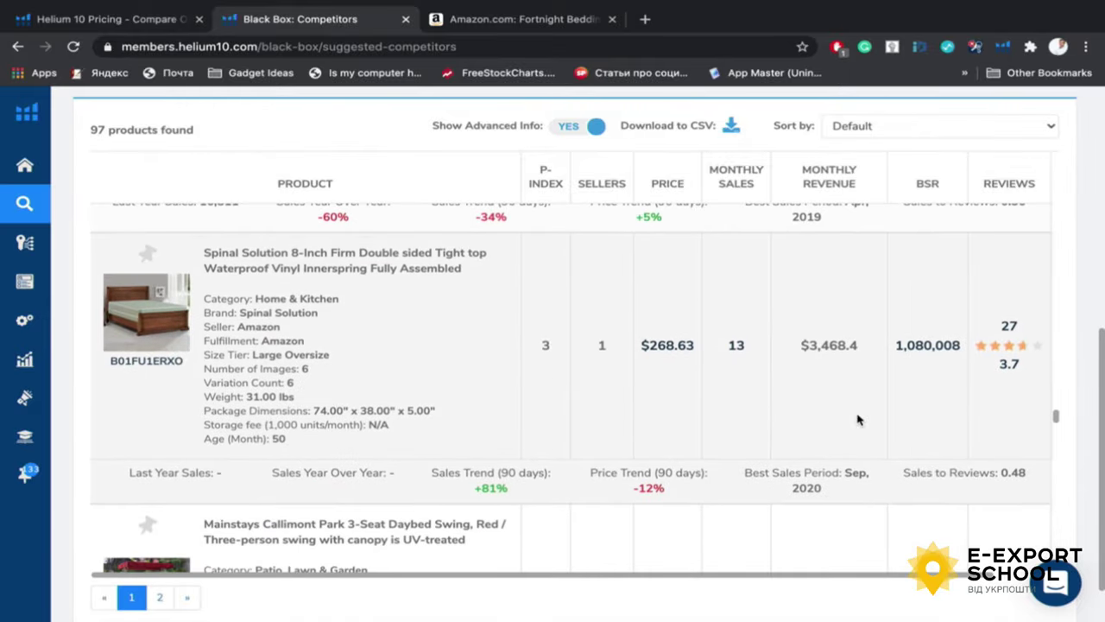
pyautogui.scroll(1, 803, 367)
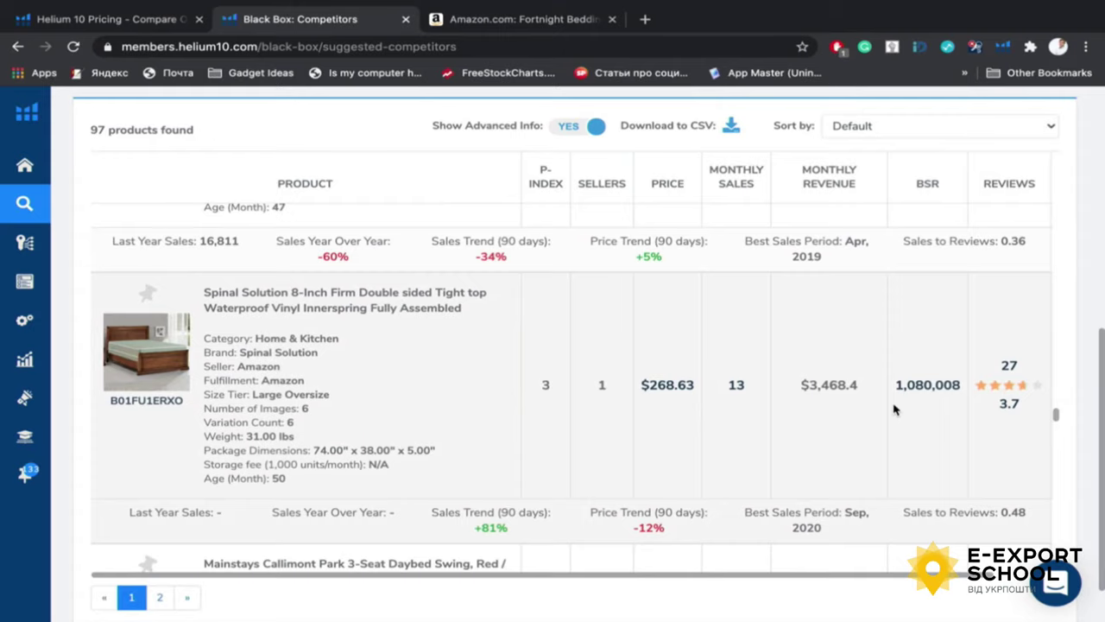
pyautogui.scroll(-1, 827, 450)
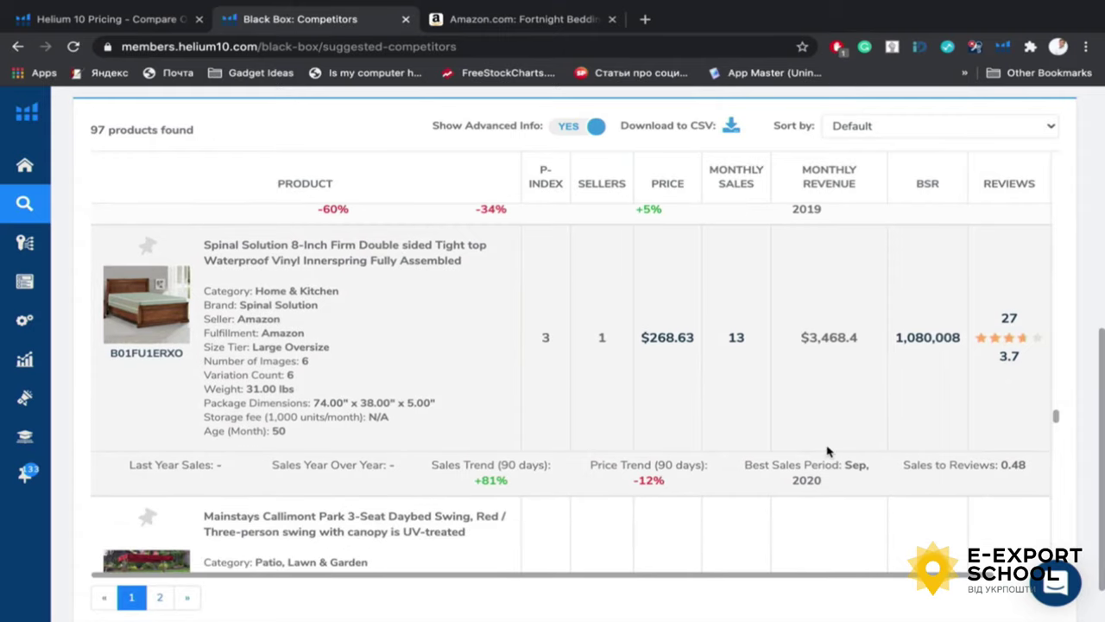
pyautogui.scroll(-4, 828, 451)
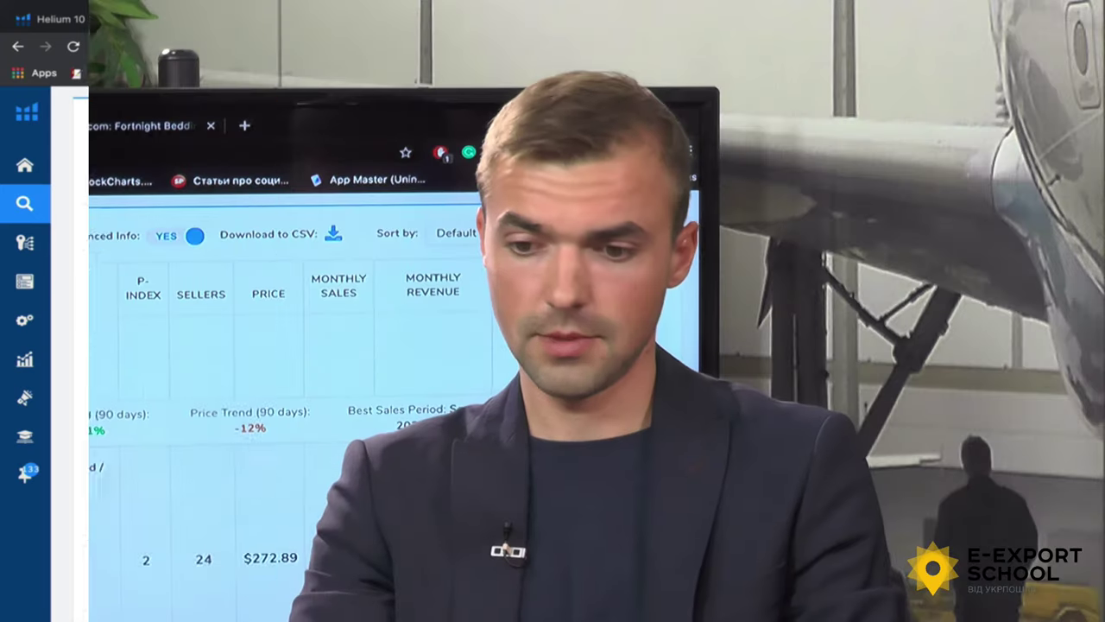
# Examine the LUCID 6 Inch Memory Foam mattress entry, checking its seller, fulfillment, price, monthly sales, revenue and reviews
pyautogui.scroll(-4, 259, 388)
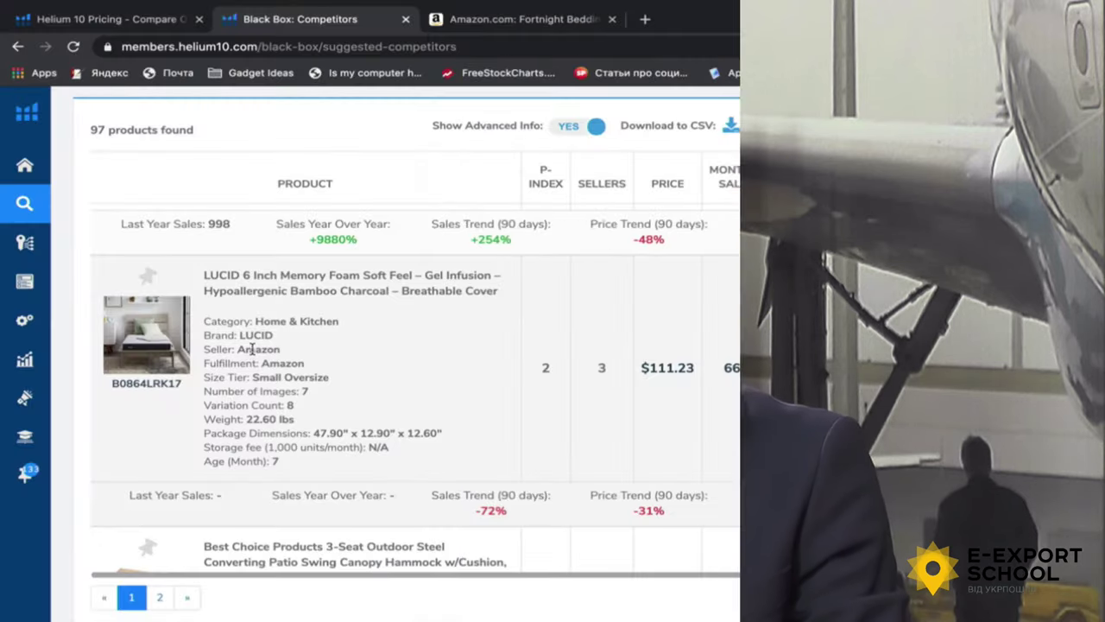
pyautogui.doubleClick(254, 347)
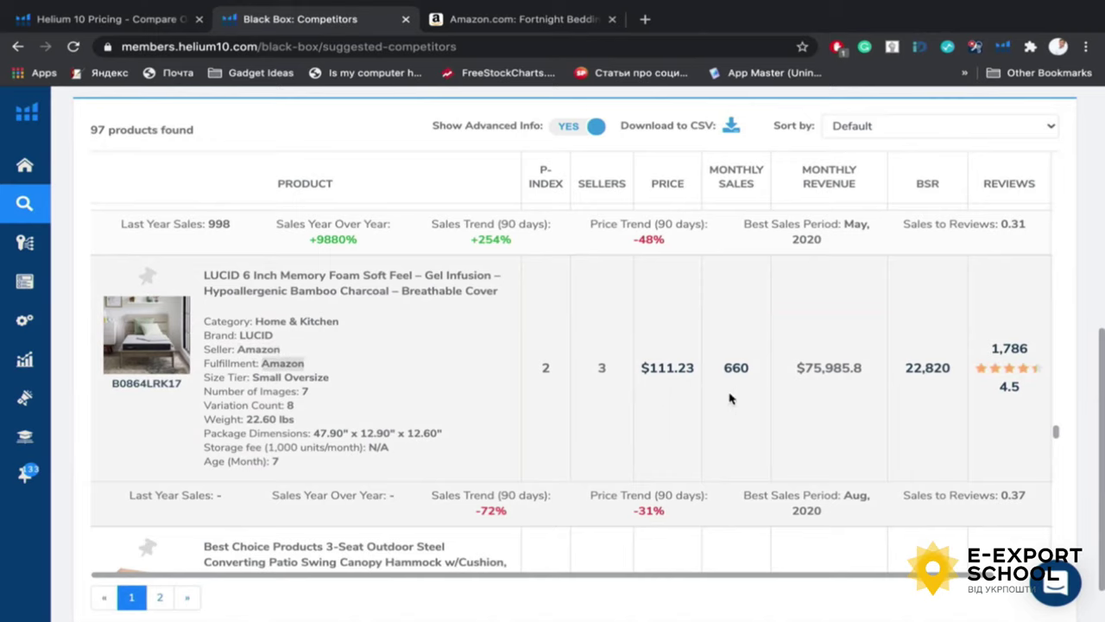
pyautogui.scroll(-1, 748, 389)
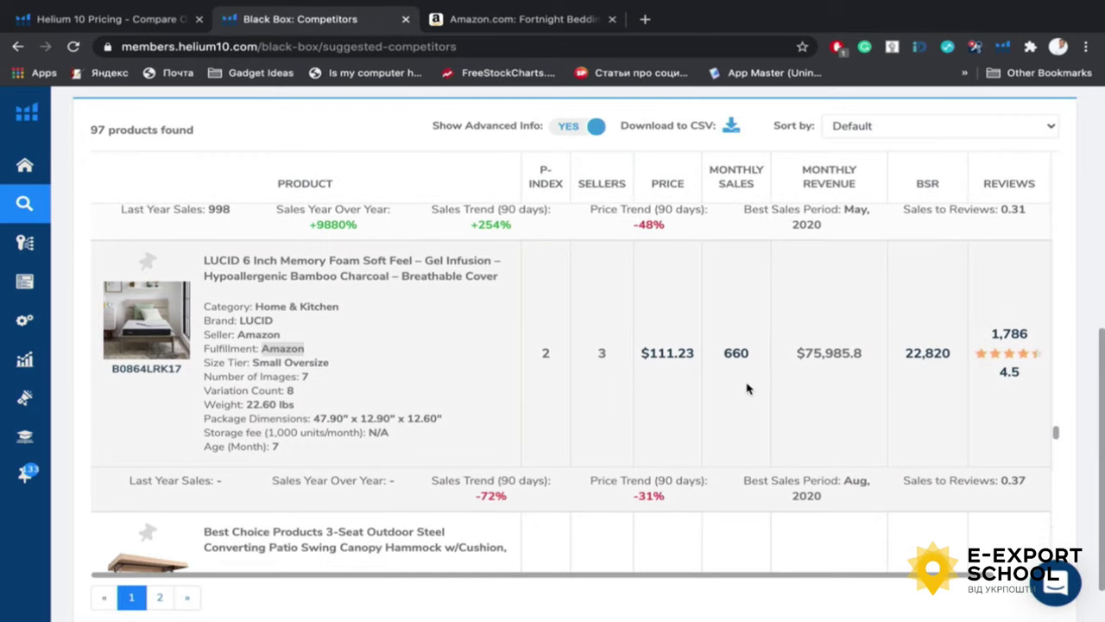
pyautogui.scroll(-1, 748, 389)
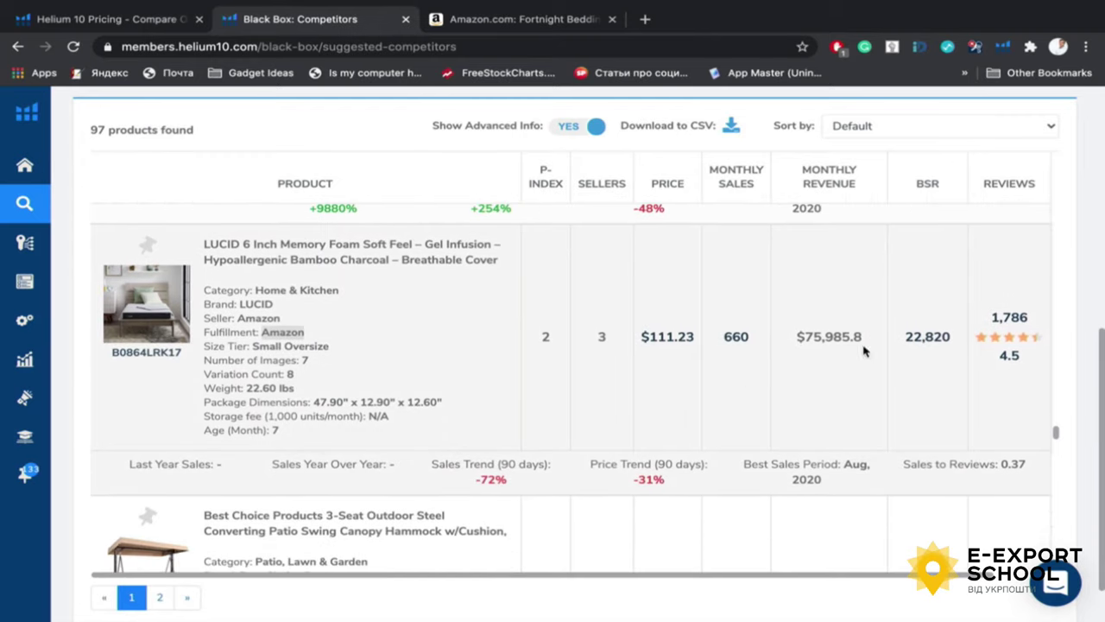
pyautogui.scroll(-1, 1006, 387)
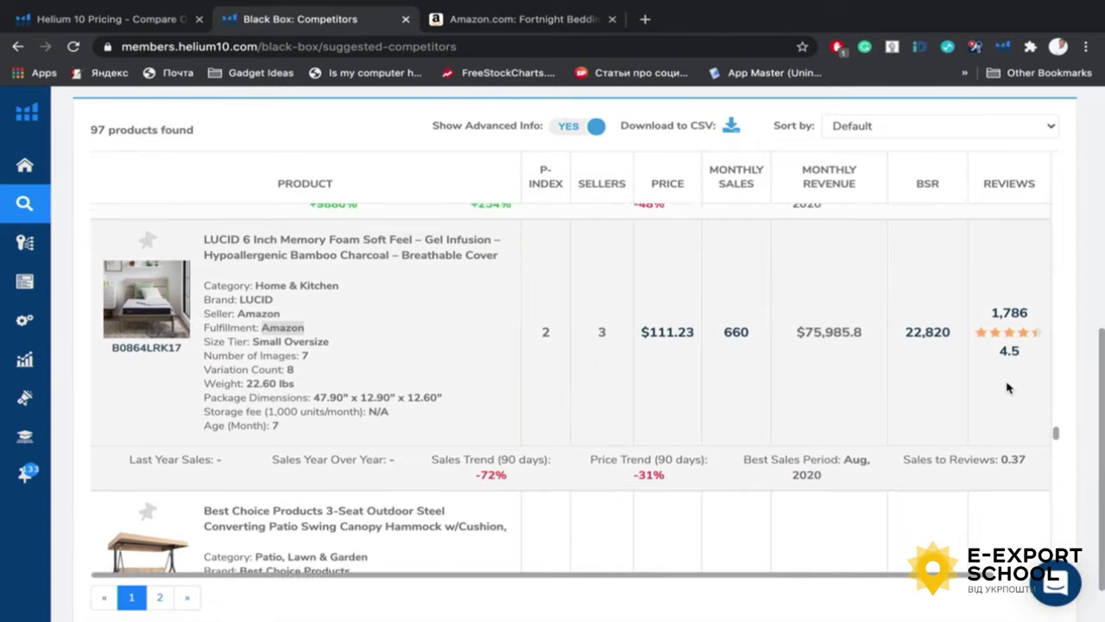
pyautogui.scroll(1, 1007, 387)
pyautogui.scroll(-1, 1007, 388)
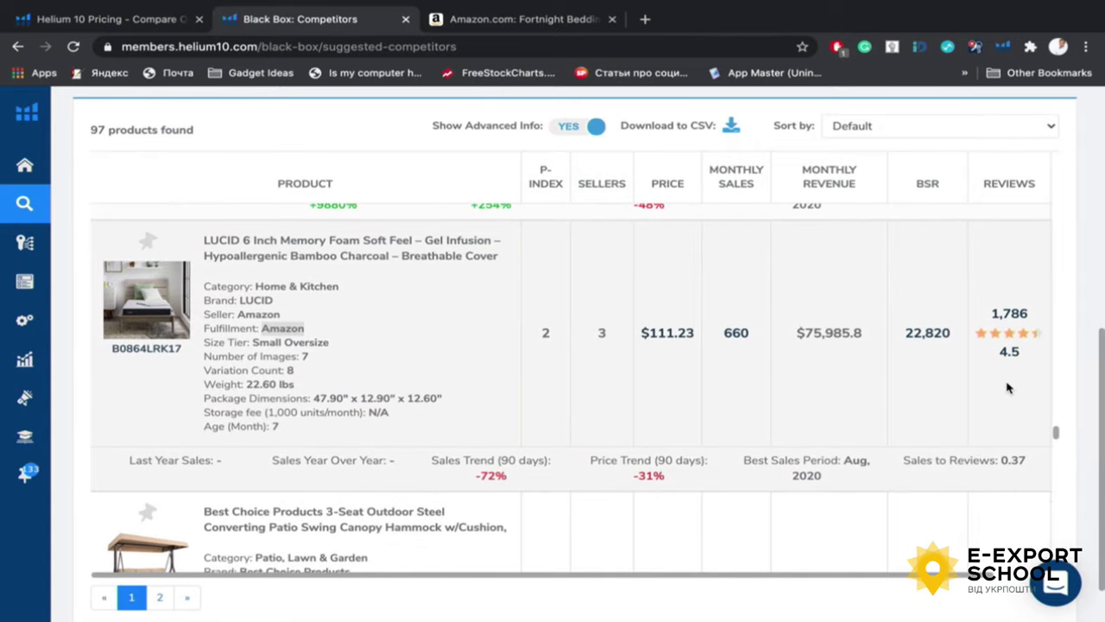
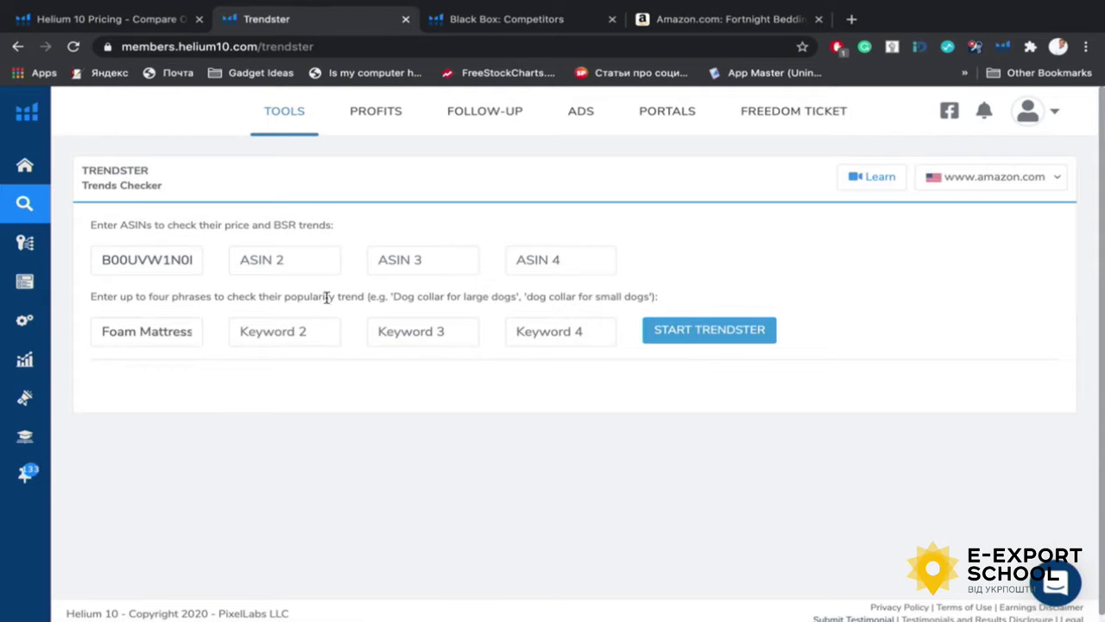
# Add B011397784 as the second ASIN in Trendster and reuse the Foam Mattress phrase as the second keyword
pyautogui.tripleClick(176, 333)
pyautogui.hotkey('ctrl', 'c')
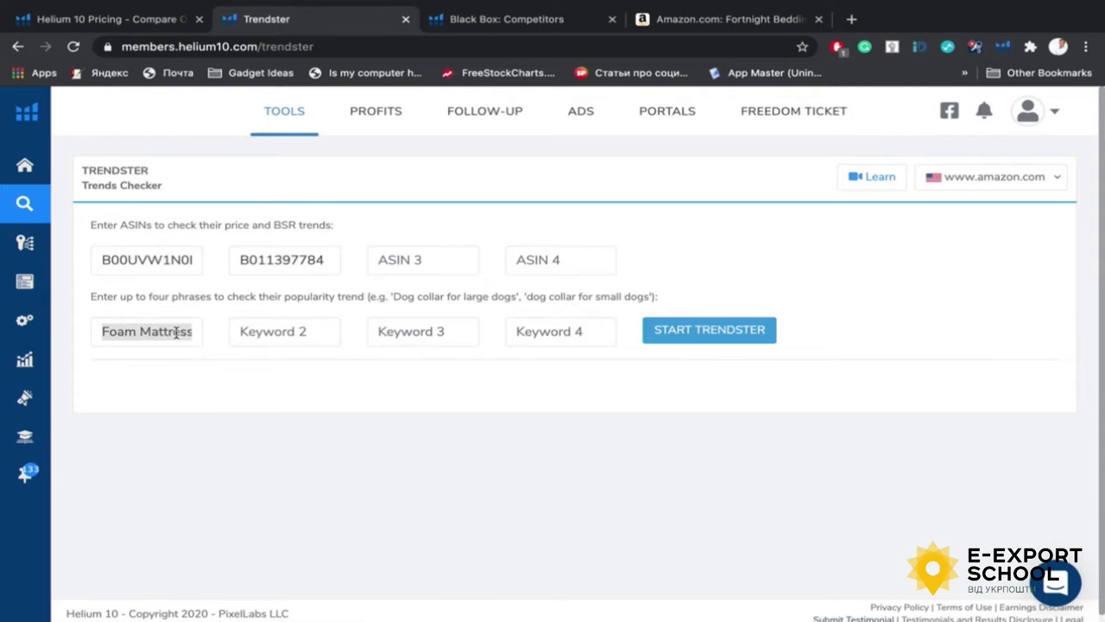
pyautogui.click(304, 331)
pyautogui.hotkey('ctrl', 'v')
# Copy ASIN B01IU6RJYA of the Linenspa 8 Inch hybrid mattress from Black Box and enter it as Trendster's third ASIN
pyautogui.click(506, 20)
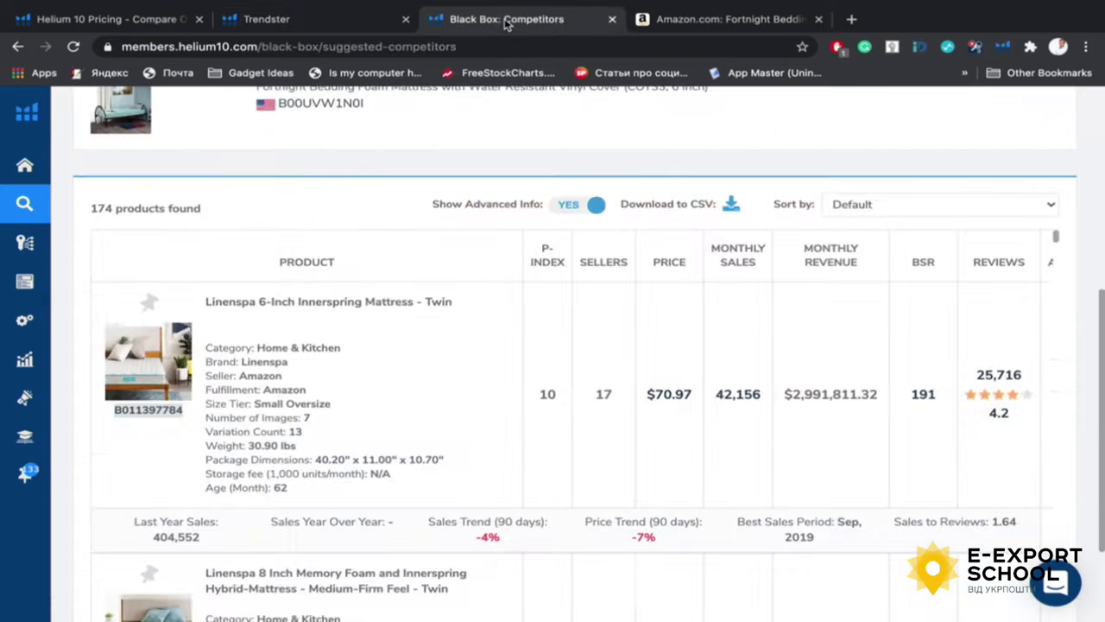
pyautogui.scroll(-3, 523, 346)
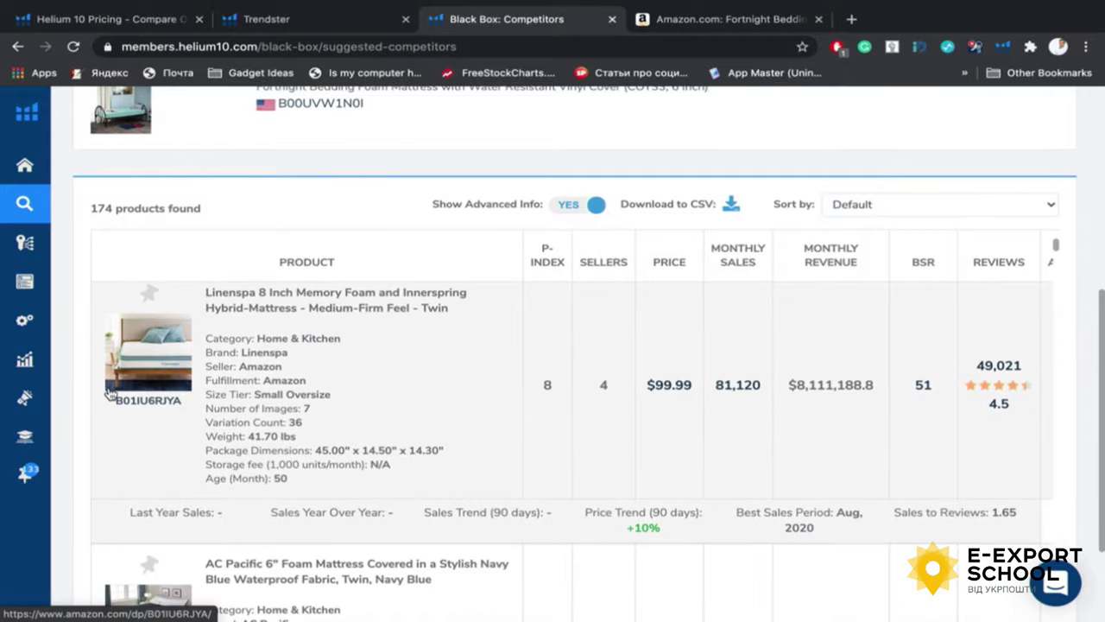
pyautogui.moveTo(113, 406); pyautogui.dragTo(180, 400)
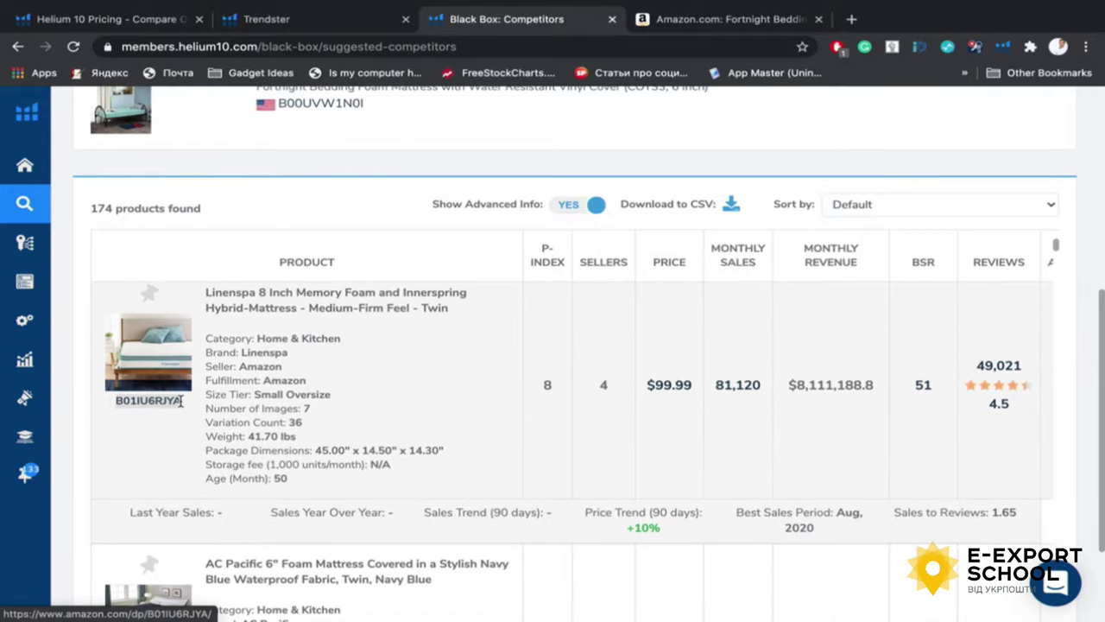
pyautogui.click(334, 19)
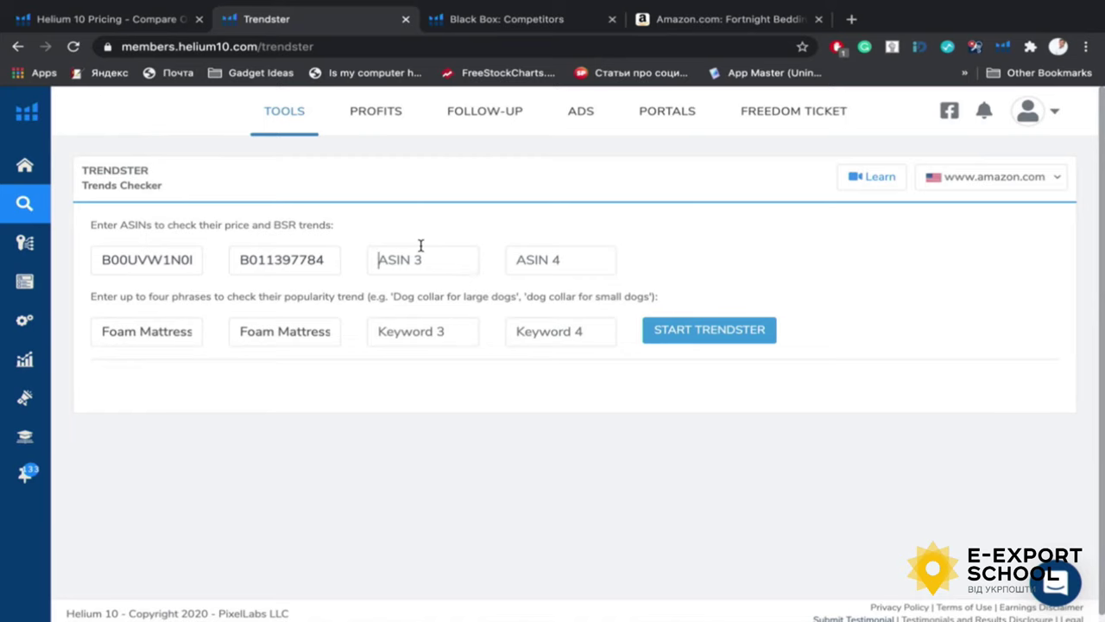
# Copy "Mattress Covered" from the AC Pacific product title in Black Box, enter it as Trendster's third keyword, and run the trend check
pyautogui.click(524, 19)
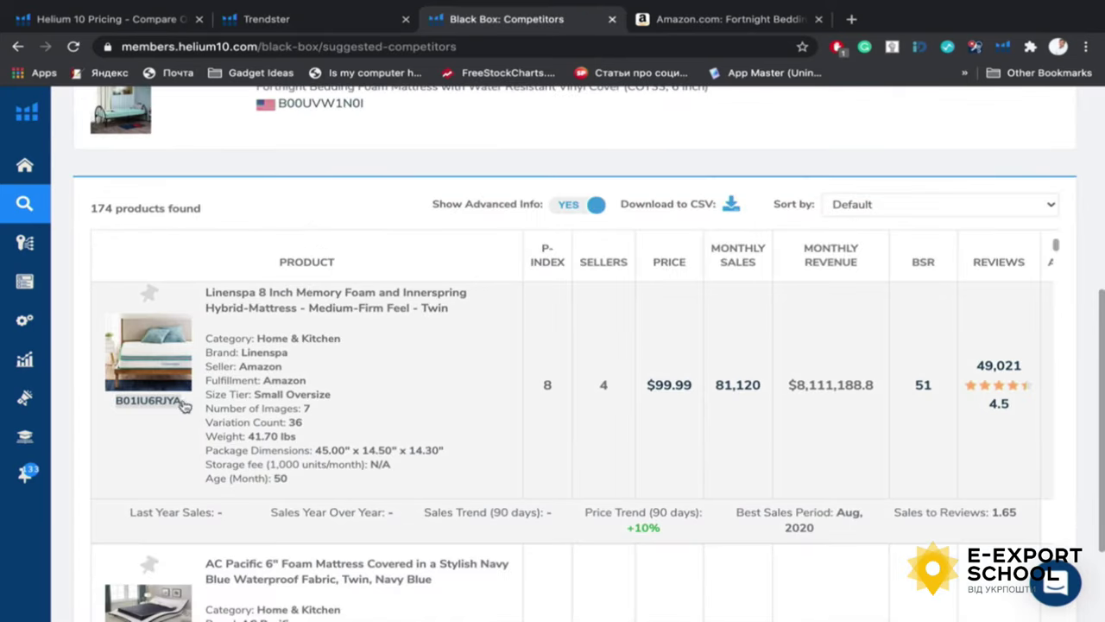
pyautogui.scroll(-3, 218, 408)
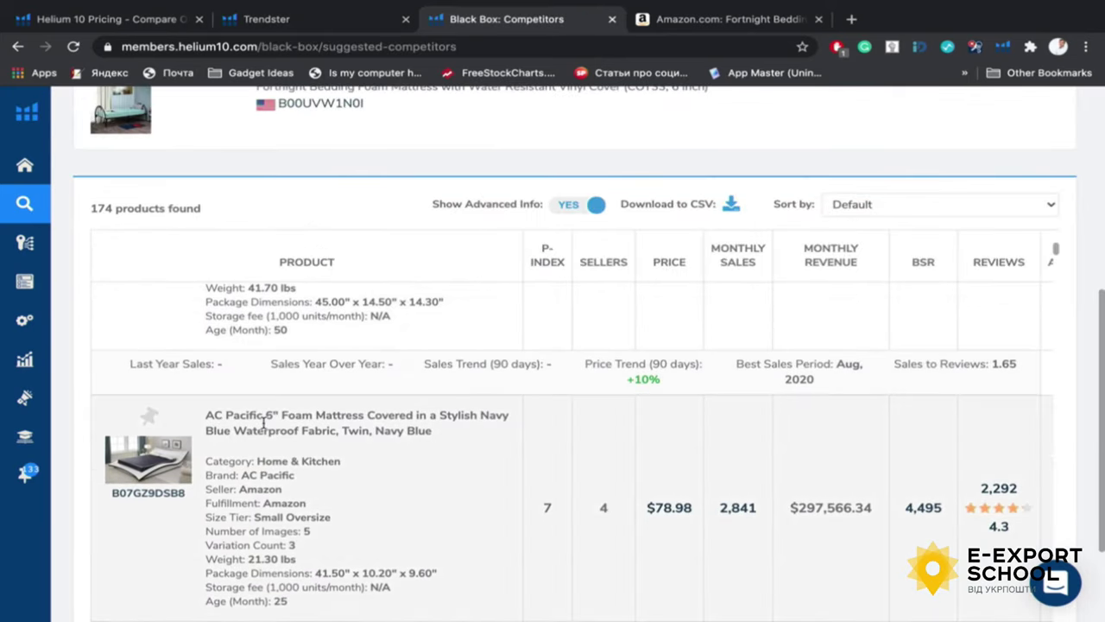
pyautogui.scroll(1, 375, 405)
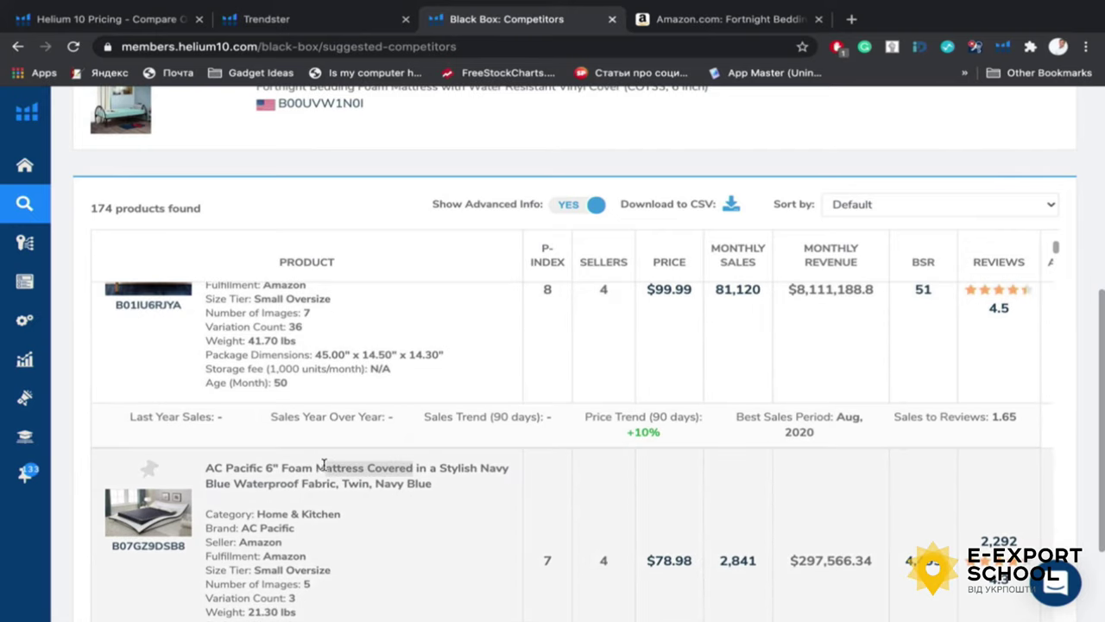
pyautogui.click(323, 20)
pyautogui.click(731, 330)
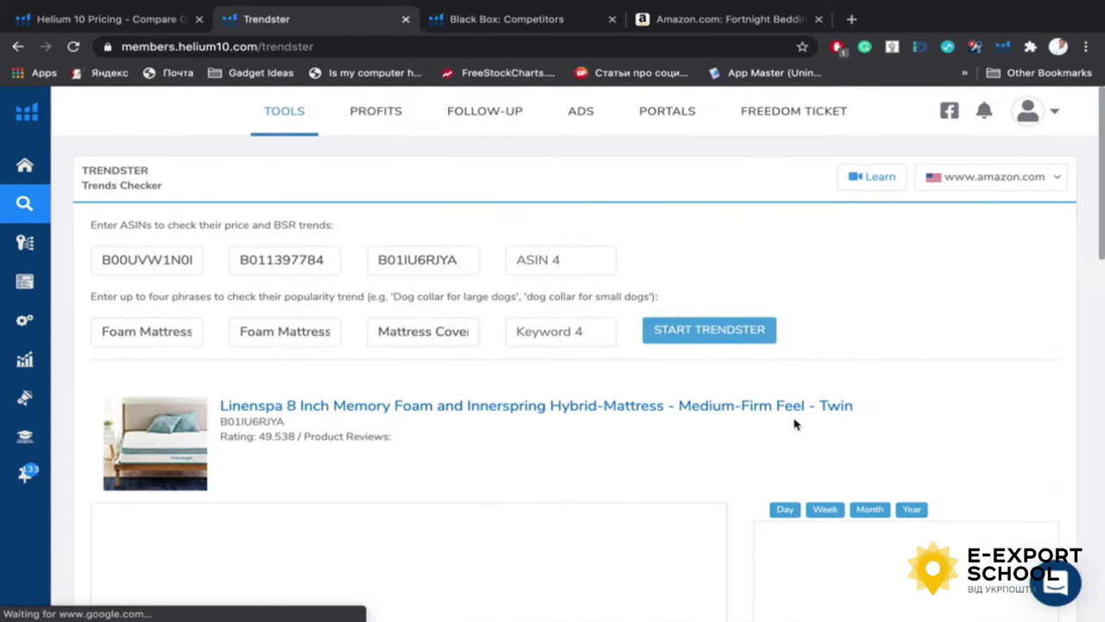
# Examine the Linenspa 8 Inch mattress's price and sales rank chart for 30 days, and switch it to All Time
pyautogui.scroll(-2, 794, 424)
pyautogui.scroll(-2, 740, 540)
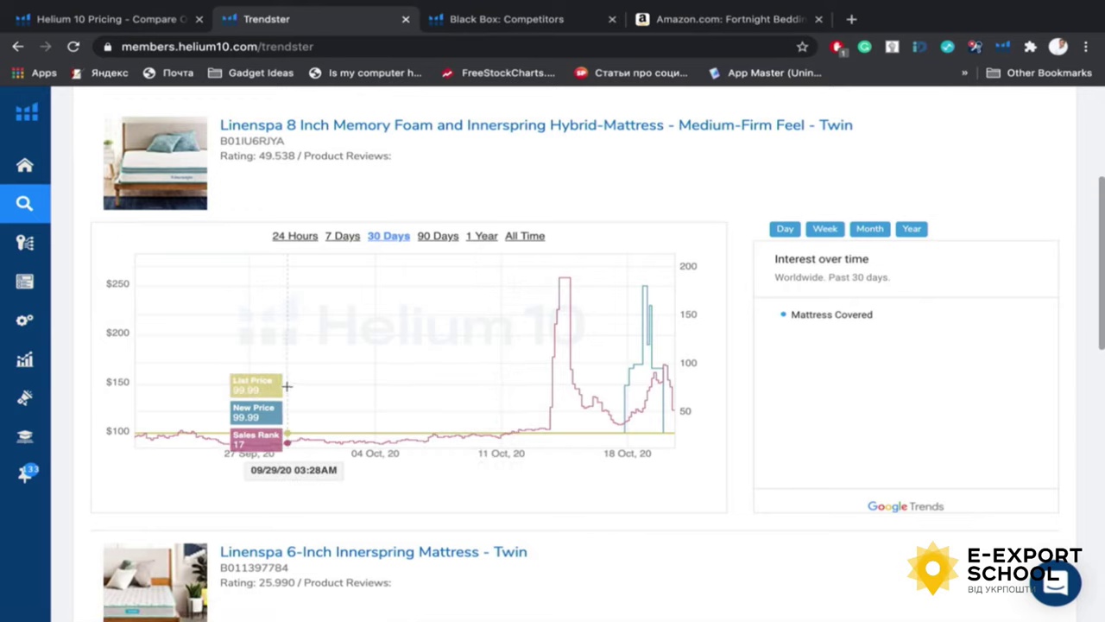
pyautogui.scroll(1, 381, 285)
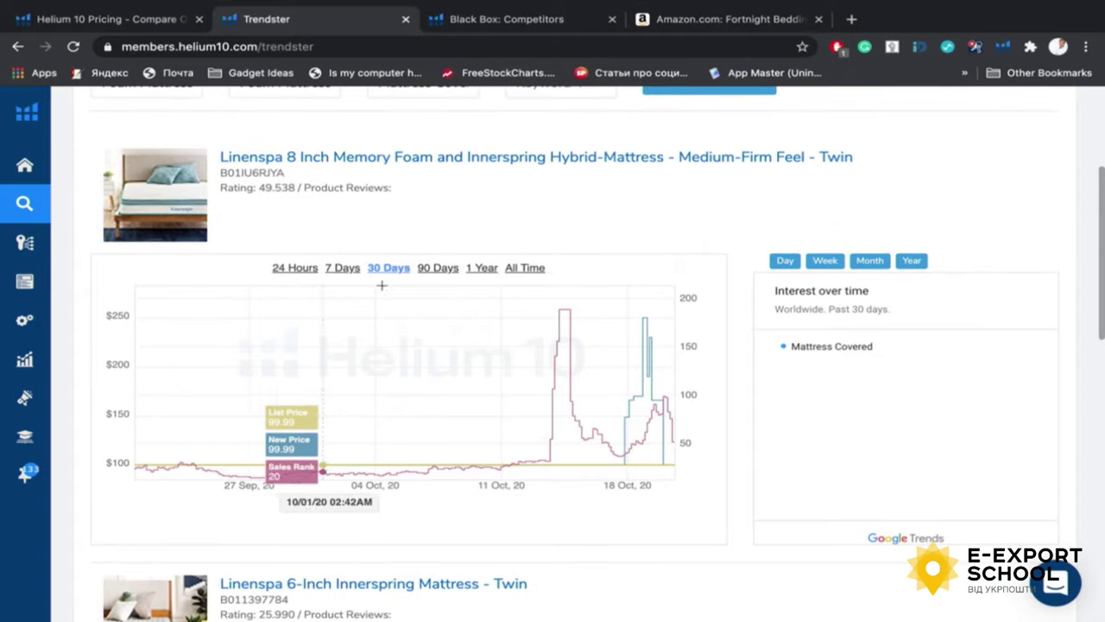
pyautogui.click(528, 268)
pyautogui.scroll(1, 728, 251)
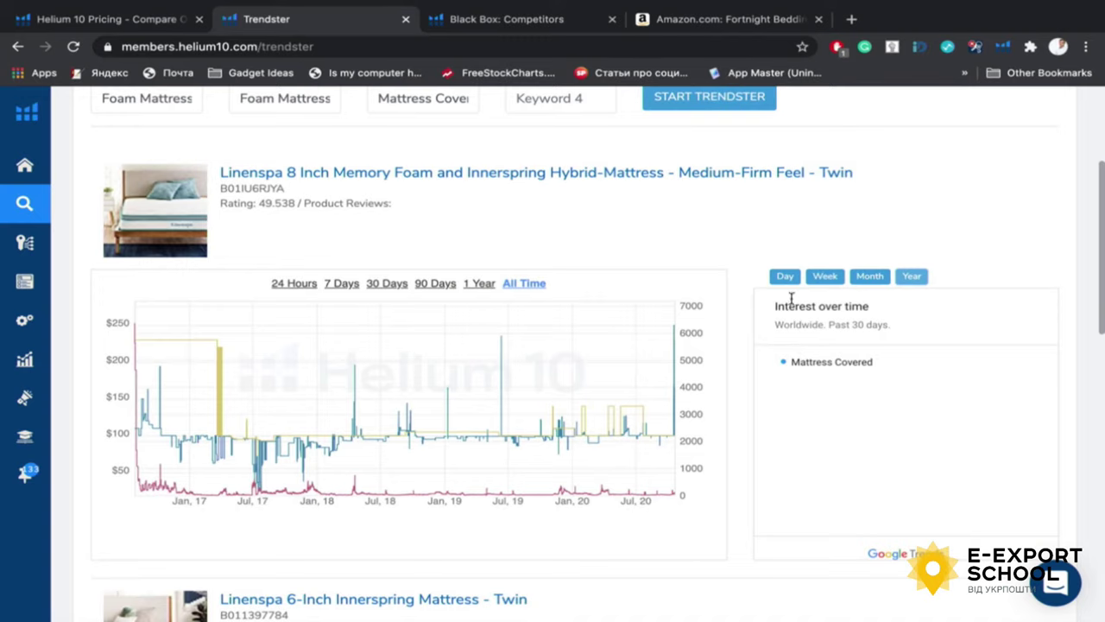
pyautogui.scroll(4, 716, 291)
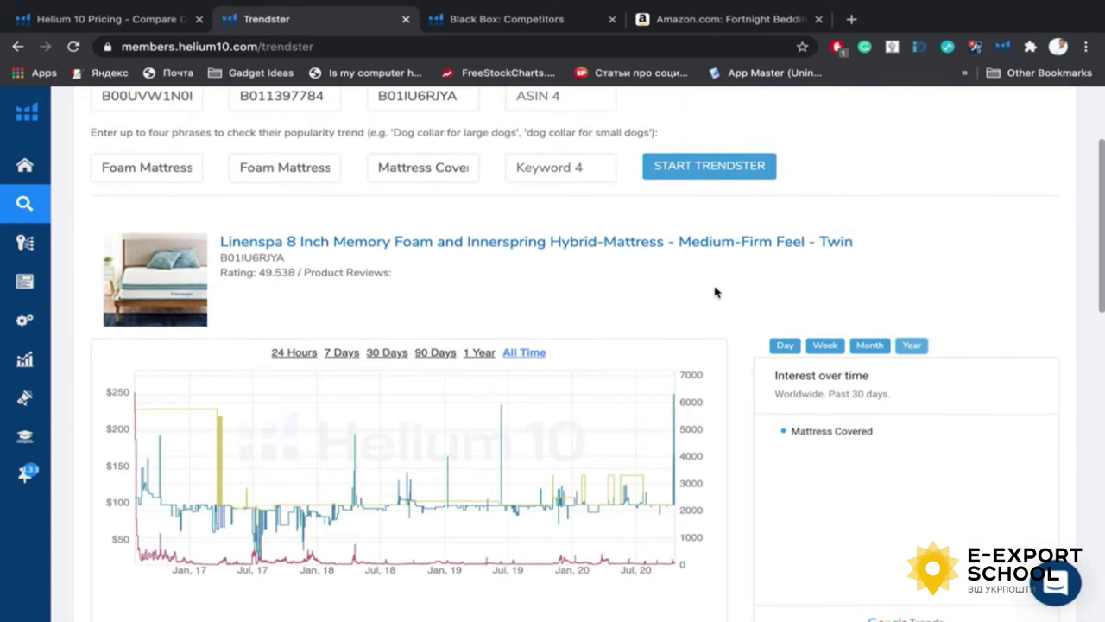
pyautogui.scroll(-5, 716, 291)
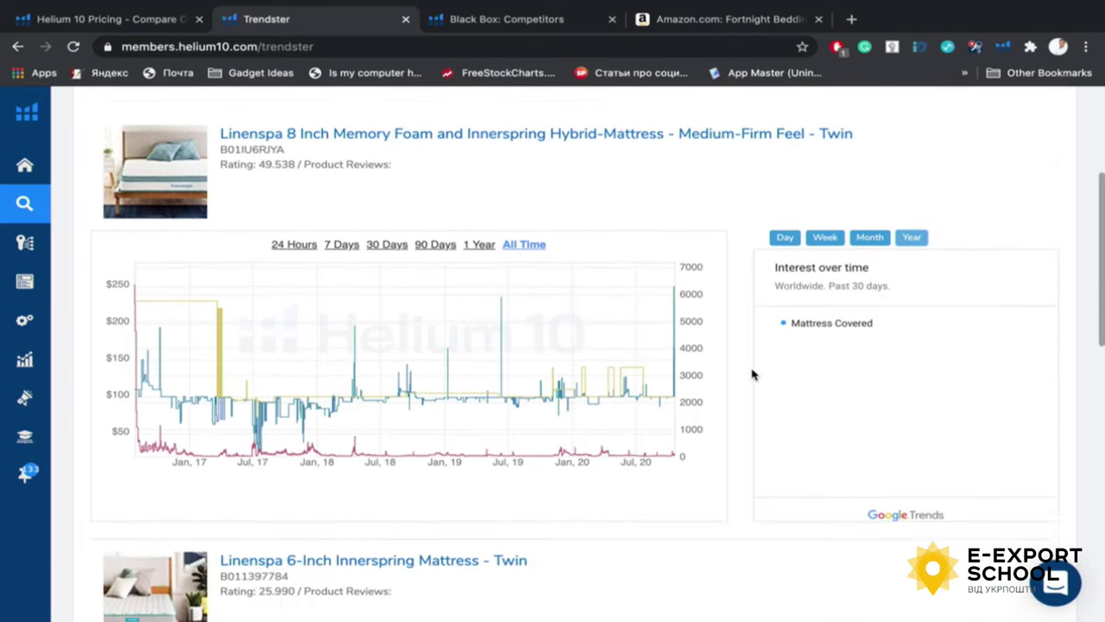
# Examine the Linenspa 8 Inch mattress's all-time price and sales rank history and compare it with the Linenspa 6-Inch 30-day chart
pyautogui.moveTo(166, 345)
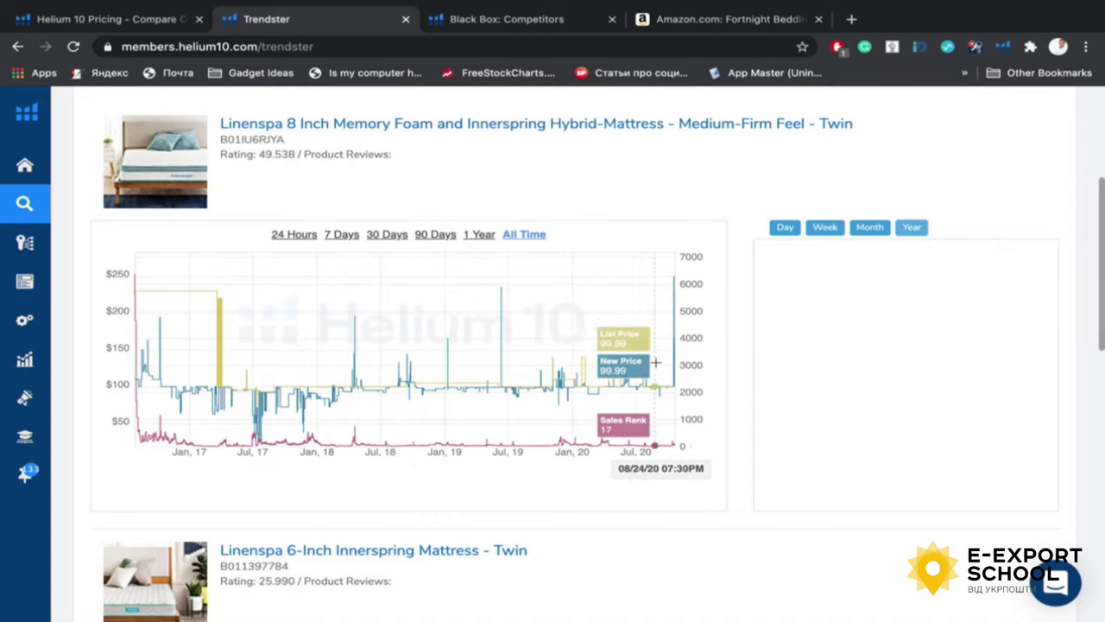
pyautogui.scroll(-2, 667, 363)
pyautogui.scroll(-6, 668, 366)
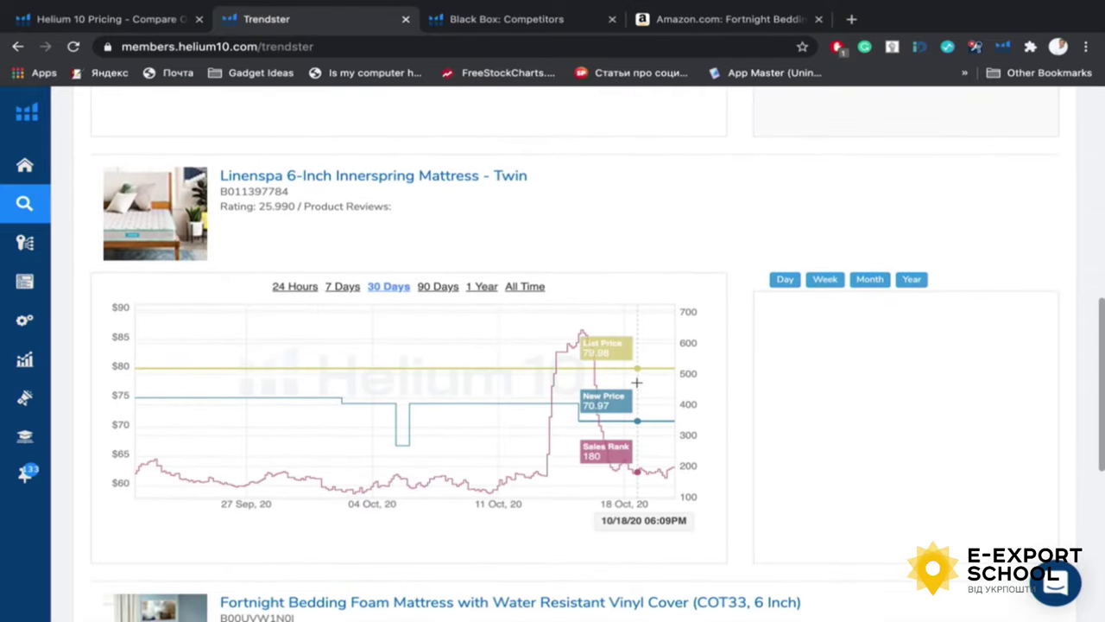
pyautogui.scroll(1, 637, 383)
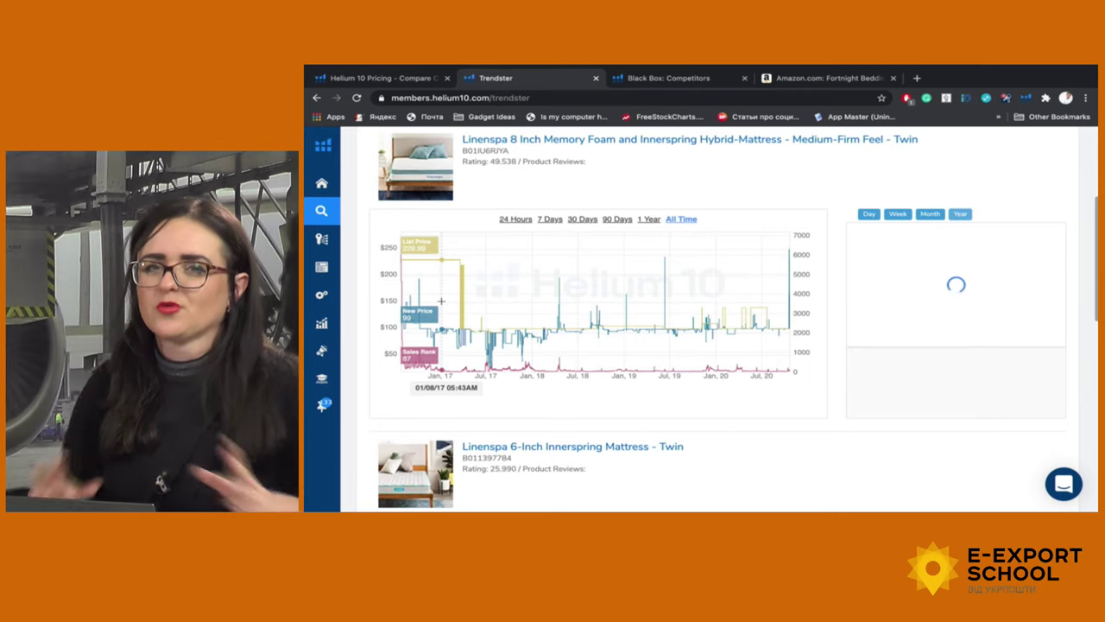
# Switch the Linenspa 6-Inch mattress's price and sales rank chart to All Time and its Foam Mattress trend to Week
pyautogui.scroll(-4, 441, 301)
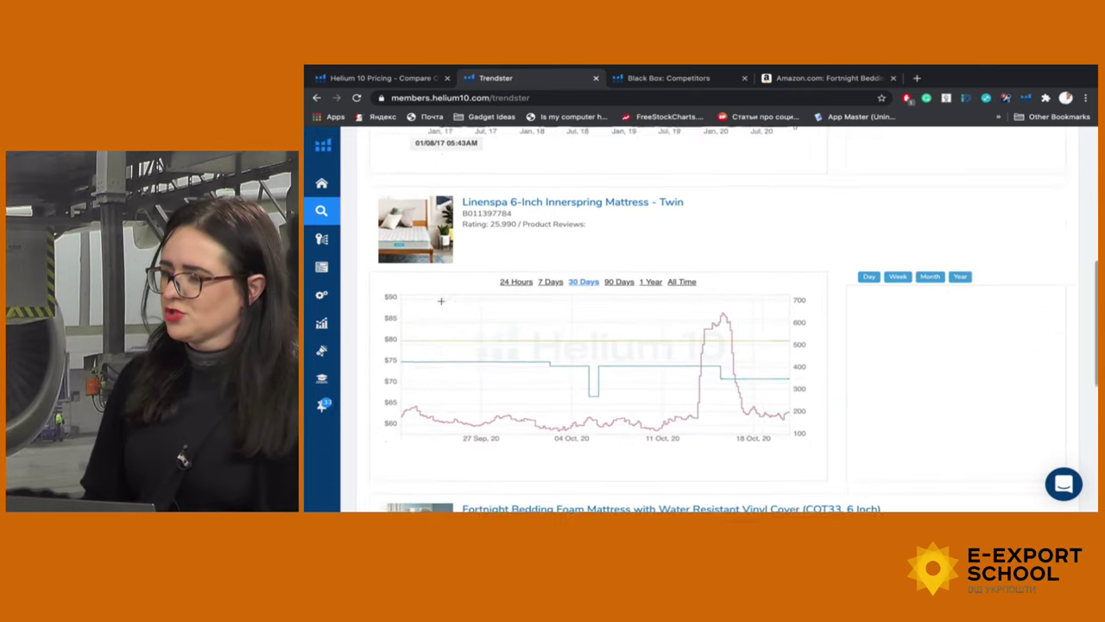
pyautogui.click(683, 191)
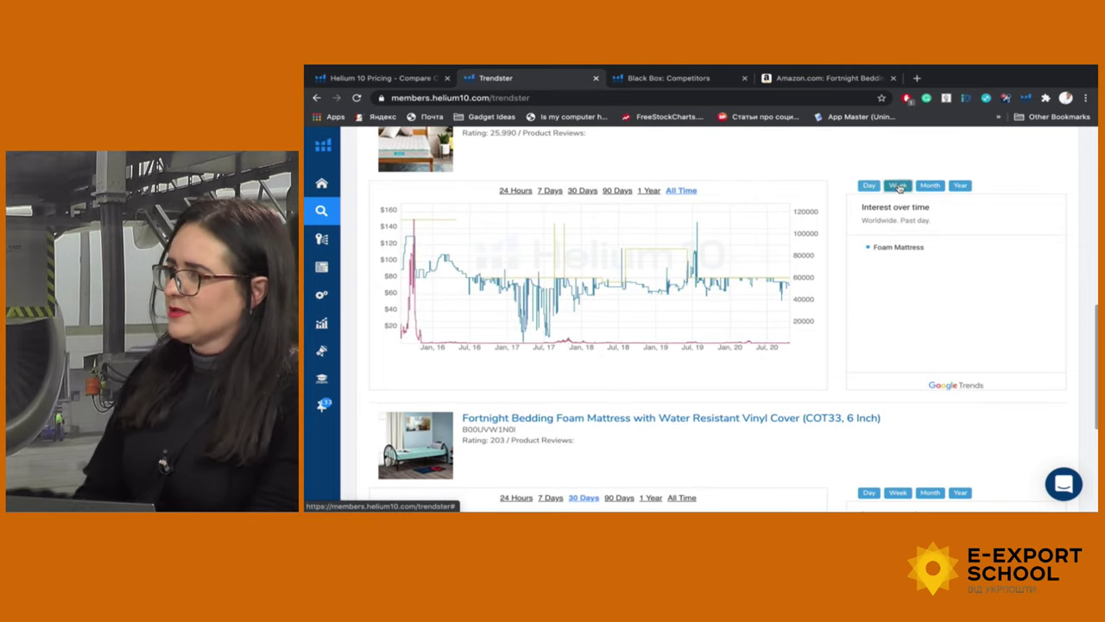
pyautogui.click(954, 197)
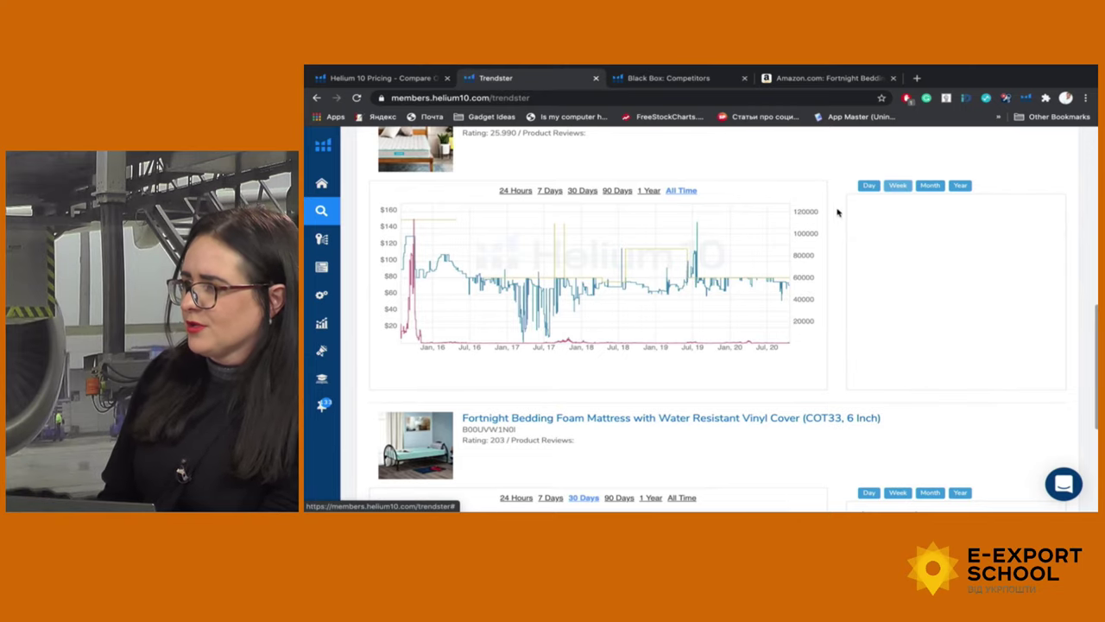
# Examine the Linenspa 6-Inch mattress's all-time price and sales rank history, and set its keyword trend to Day
pyautogui.scroll(1, 834, 183)
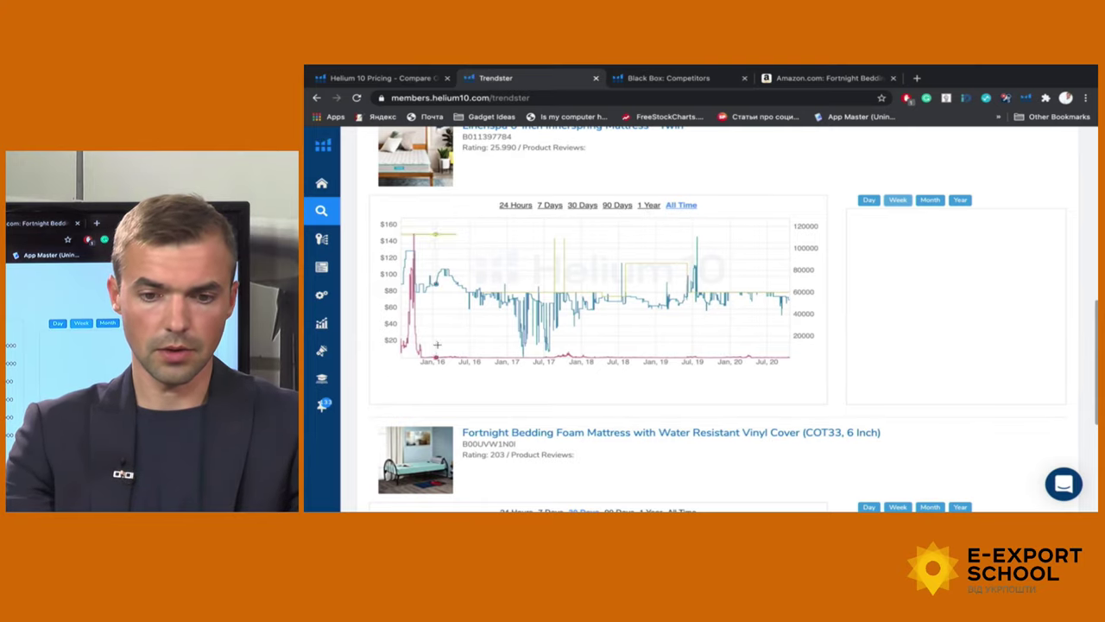
pyautogui.scroll(1, 437, 345)
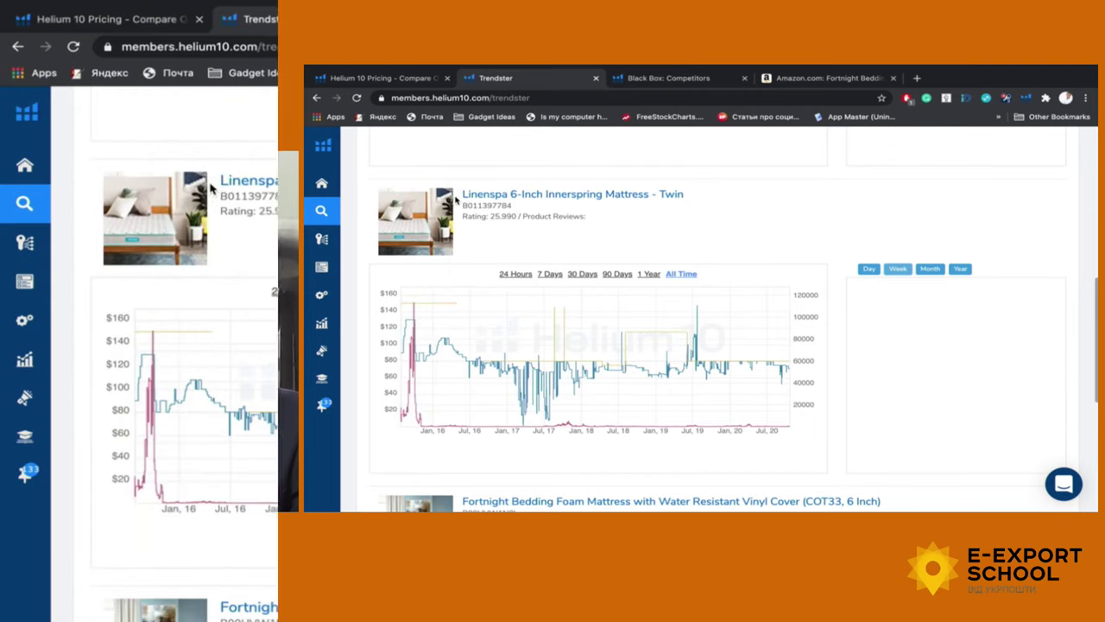
pyautogui.scroll(-1, 271, 211)
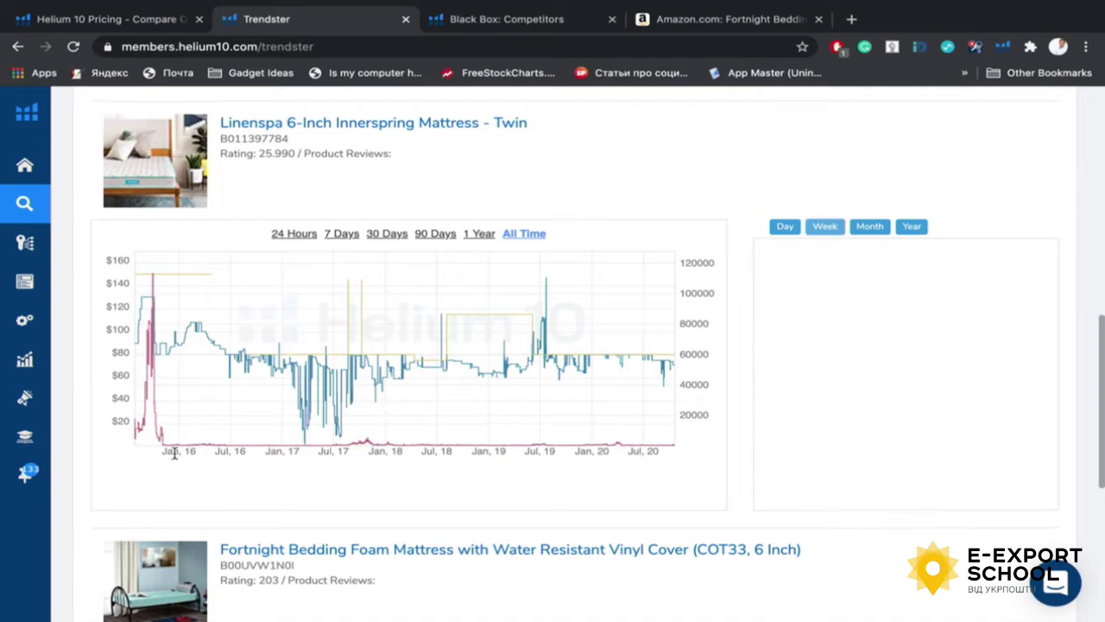
pyautogui.scroll(1, 174, 455)
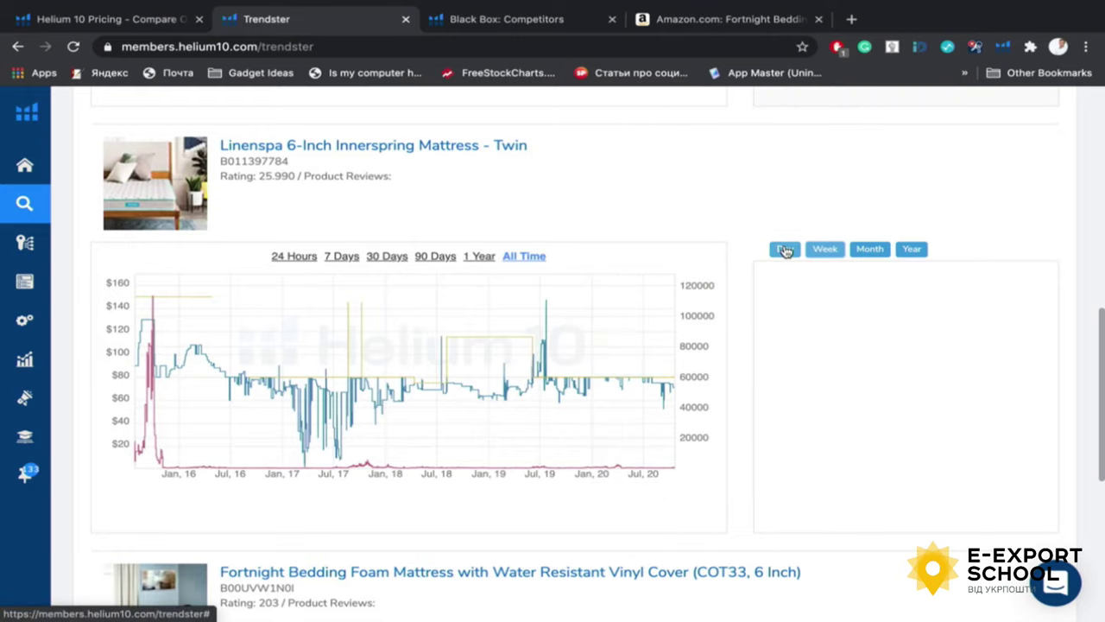
pyautogui.scroll(1, 803, 212)
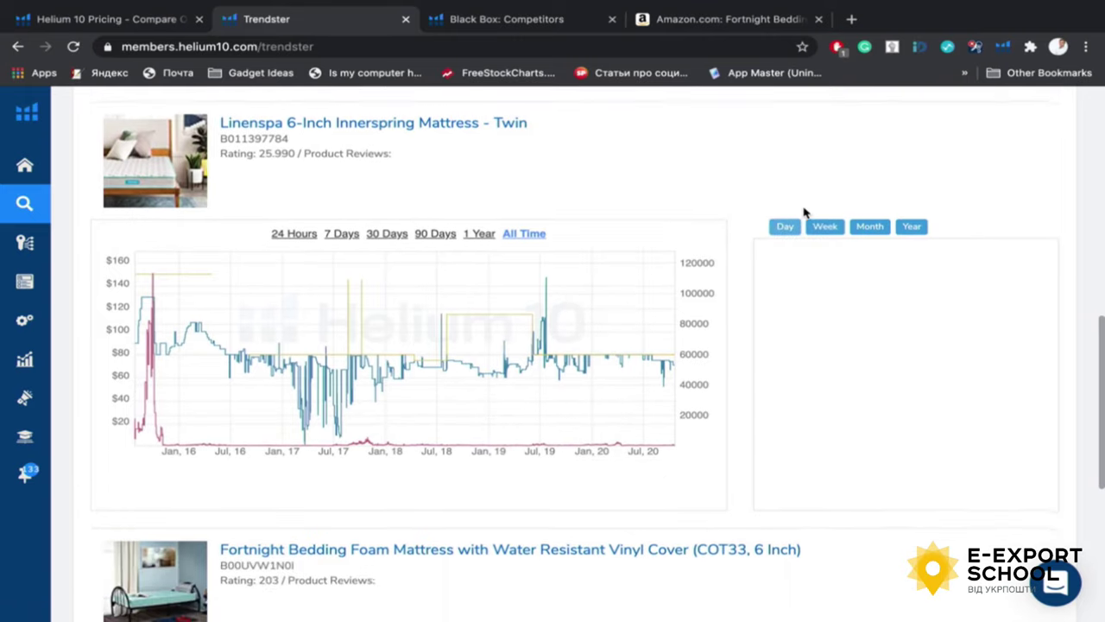
pyautogui.scroll(2, 803, 213)
pyautogui.scroll(-1, 804, 215)
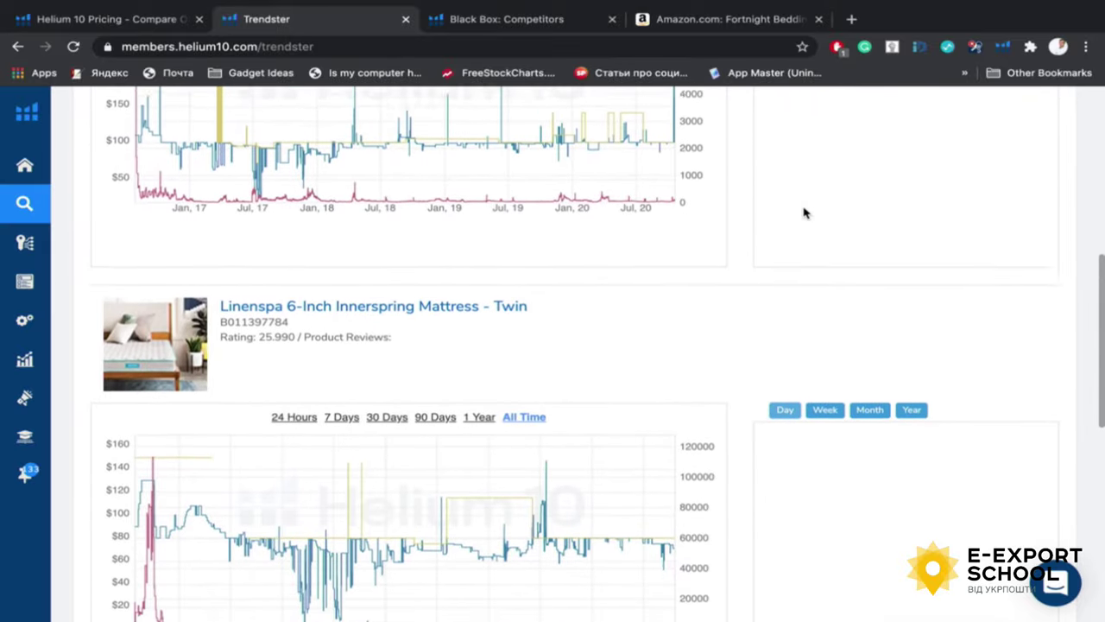
pyautogui.scroll(-1, 838, 504)
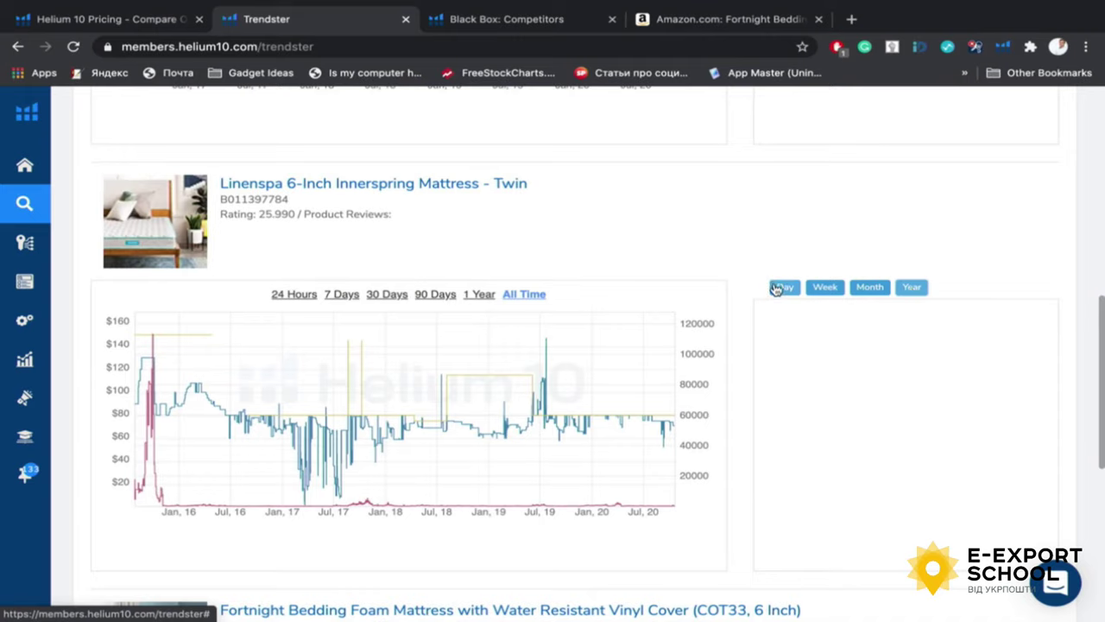
pyautogui.scroll(-1, 824, 406)
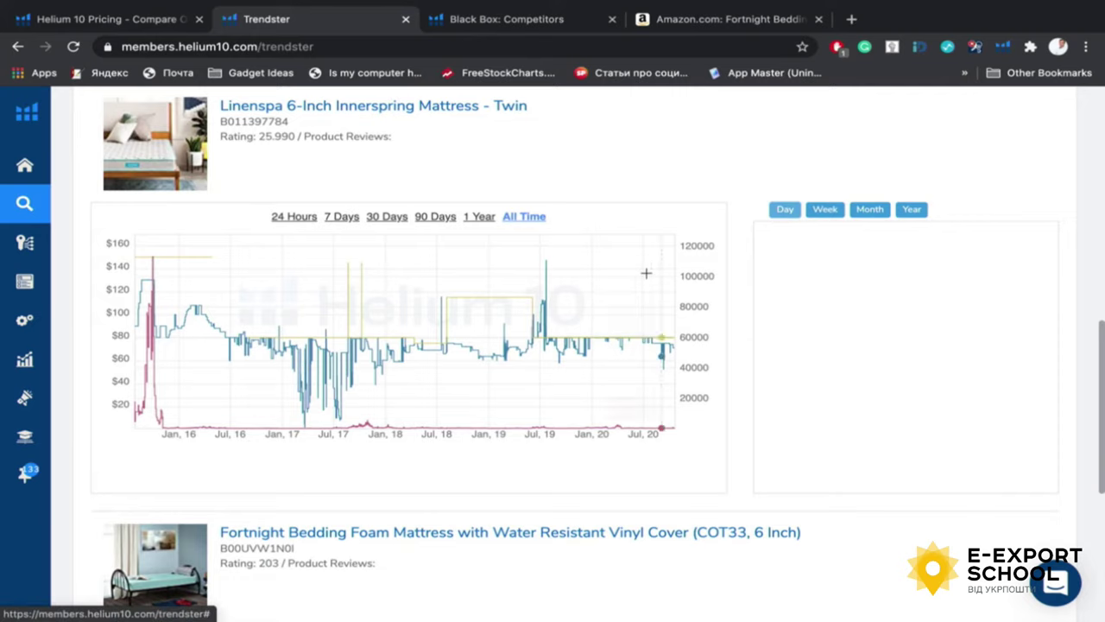
# Look over the Fortnight Bedding mattress's 30-day chart and keyword trend, and recheck the Linenspa 8 Inch results
pyautogui.scroll(-2, 861, 348)
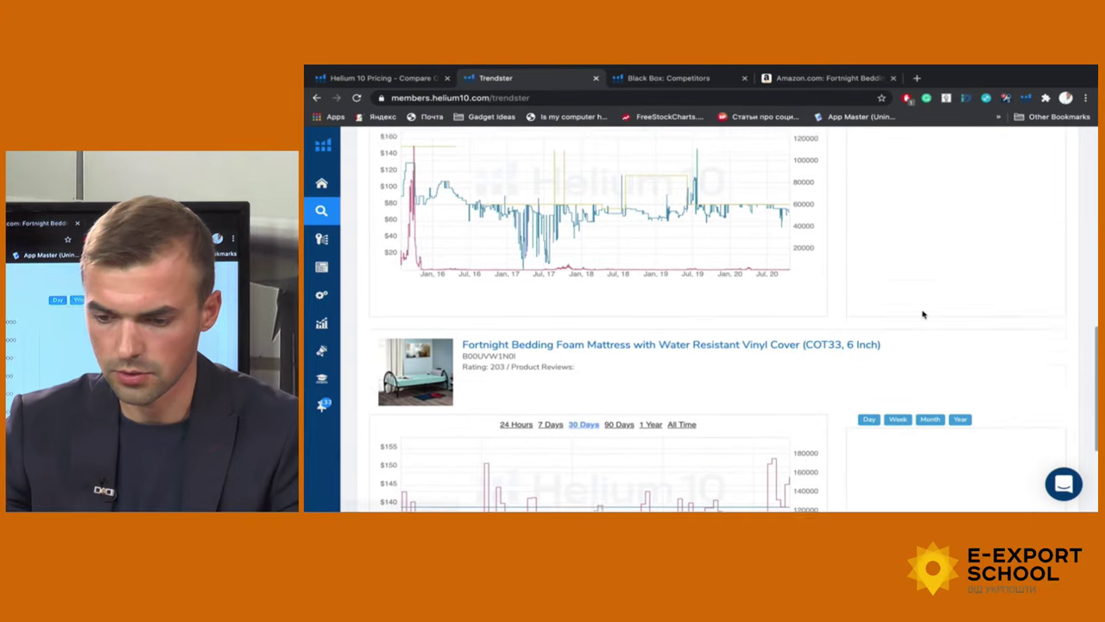
pyautogui.scroll(-3, 923, 314)
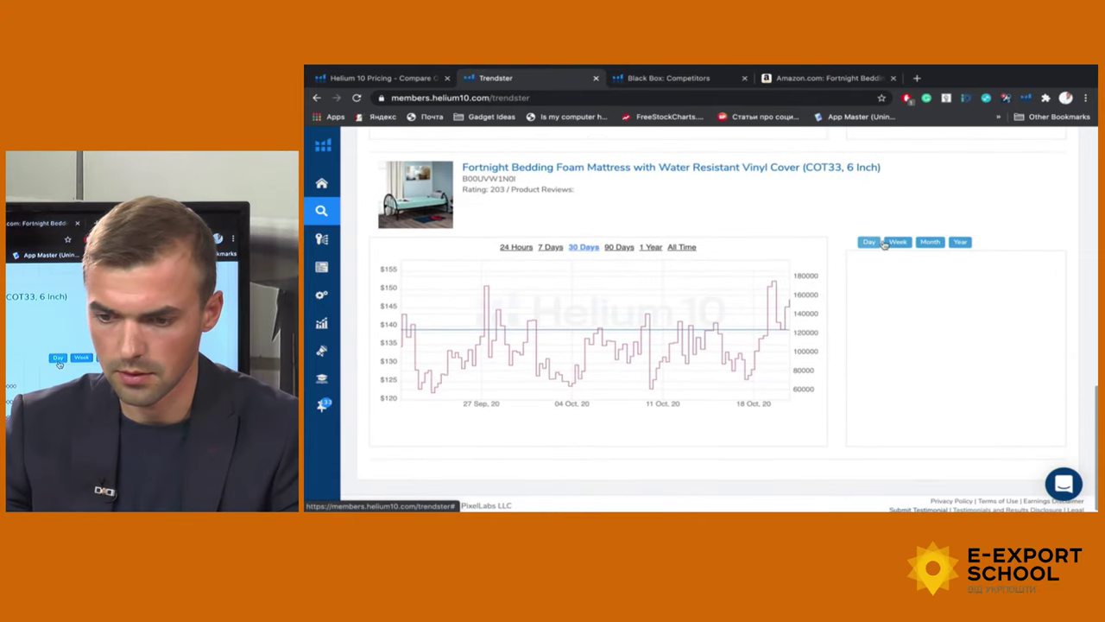
pyautogui.scroll(8, 934, 249)
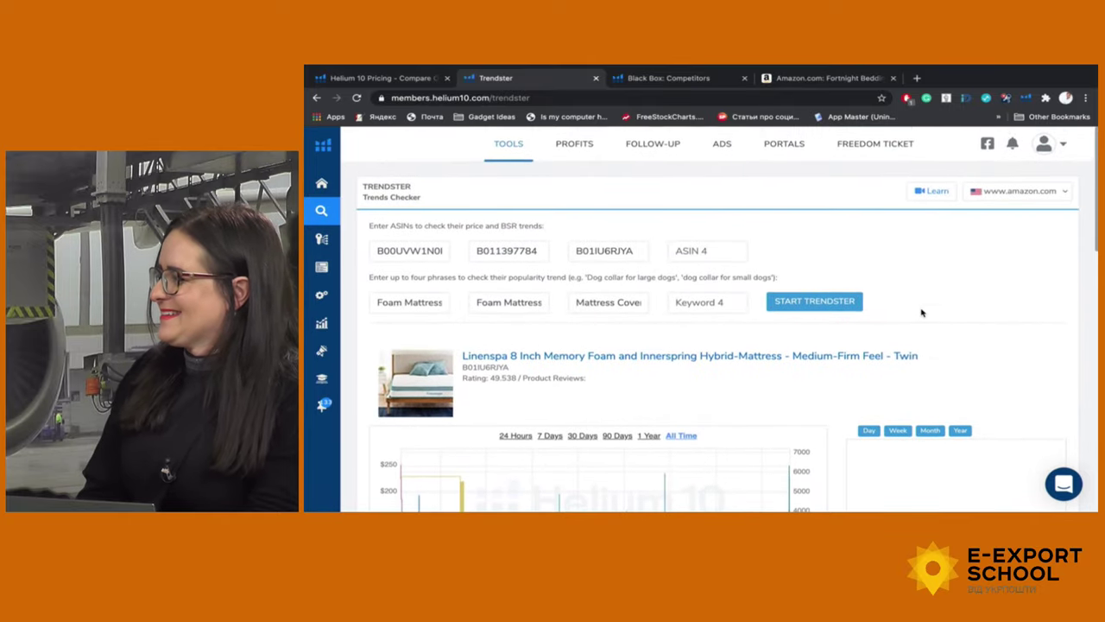
pyautogui.scroll(-3, 920, 311)
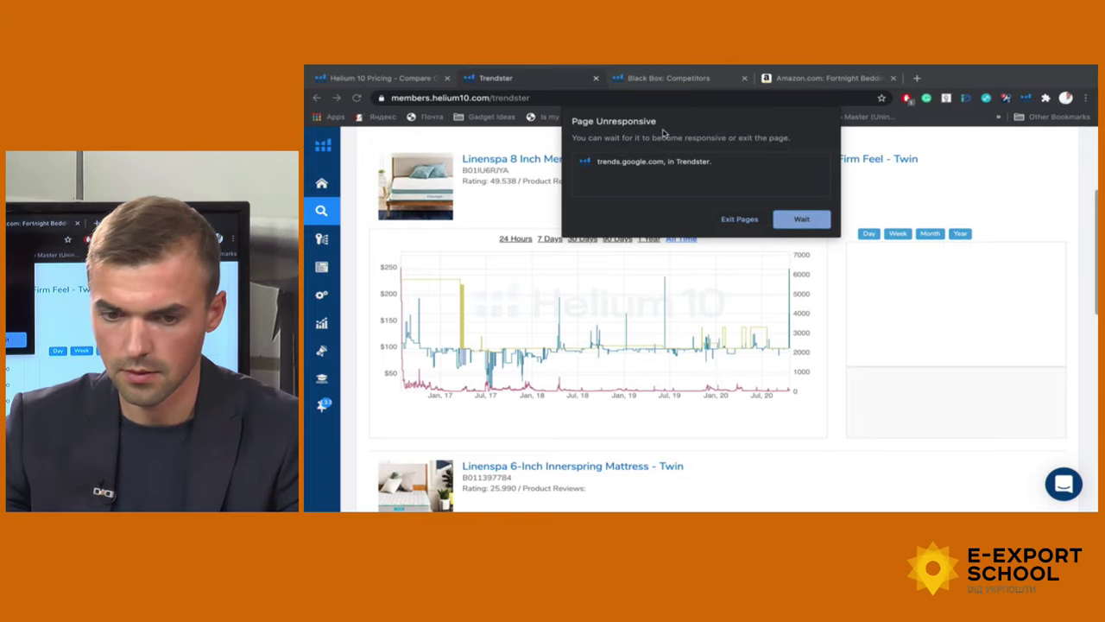
# Open members.helium10.com/trendster in a new browser tab and examine the Foam Mattress interest trend for the Fortnight Bedding mattress
pyautogui.click(553, 98)
pyautogui.hotkey('ctrl', 'c')
pyautogui.hotkey('ctrl', 't')
pyautogui.hotkey('ctrl', 'v')
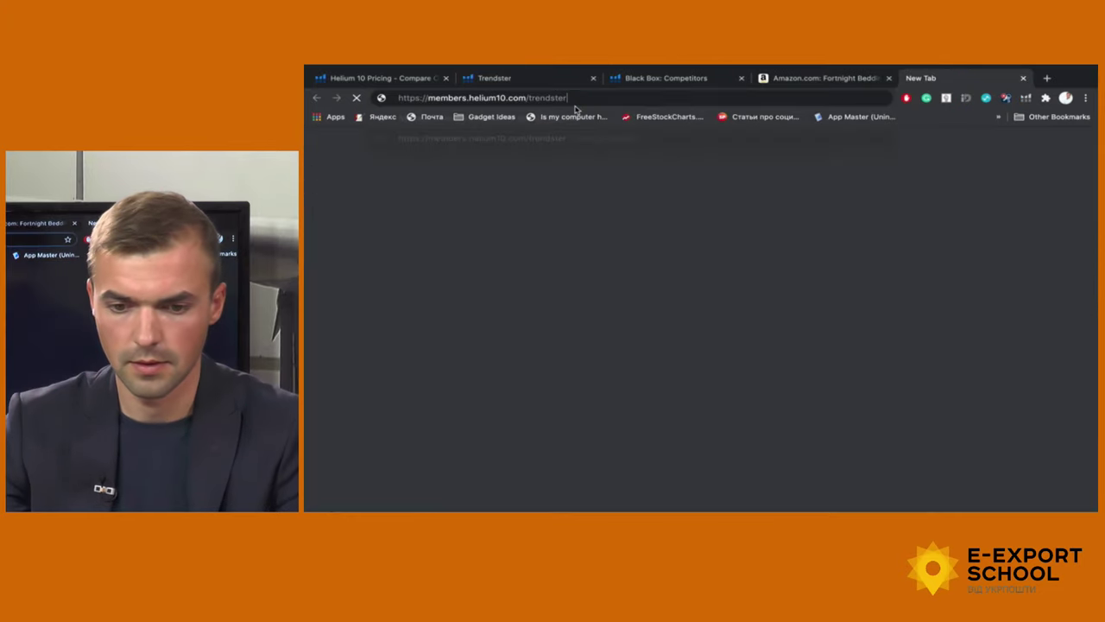
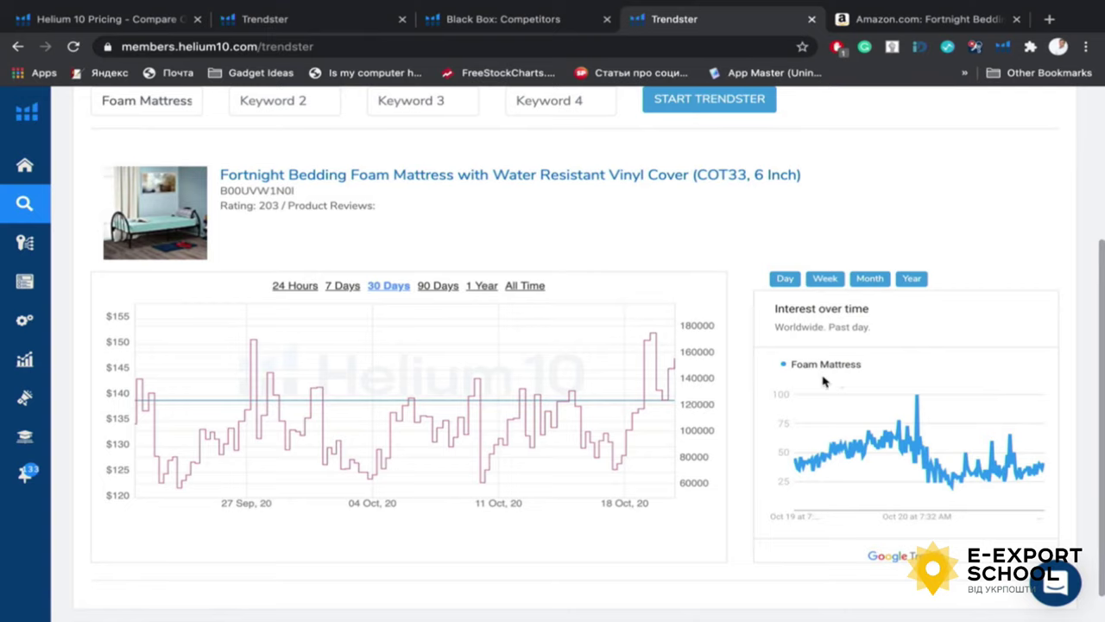
pyautogui.moveTo(801, 496)
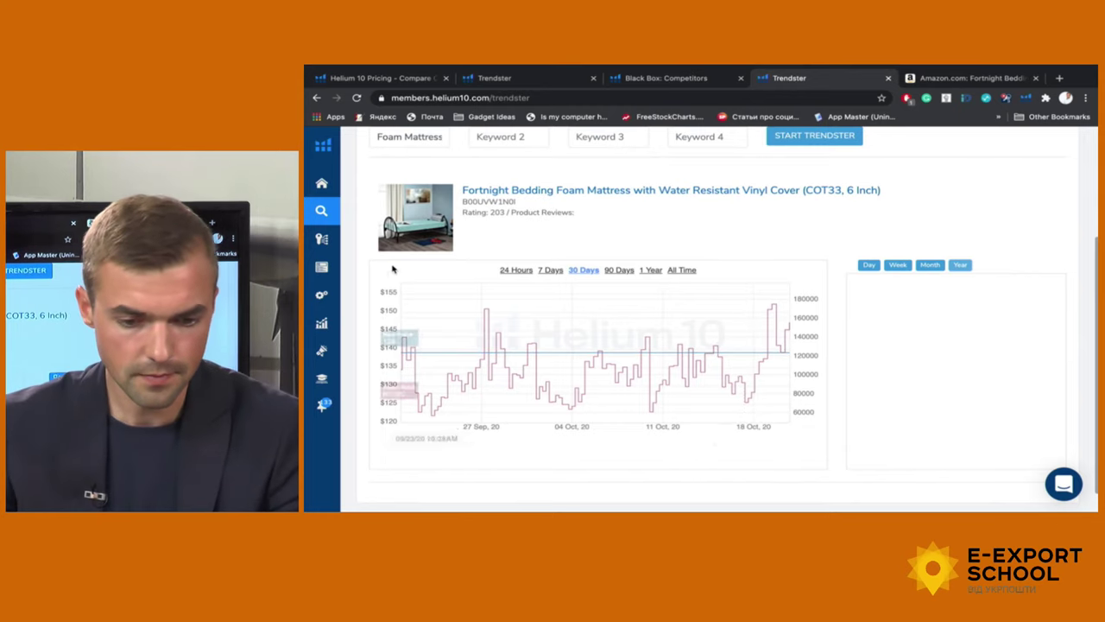
# Copy ASIN B00UVW1N0I from the Fortnight Bedding mattress's Trendster result
pyautogui.moveTo(321, 211)
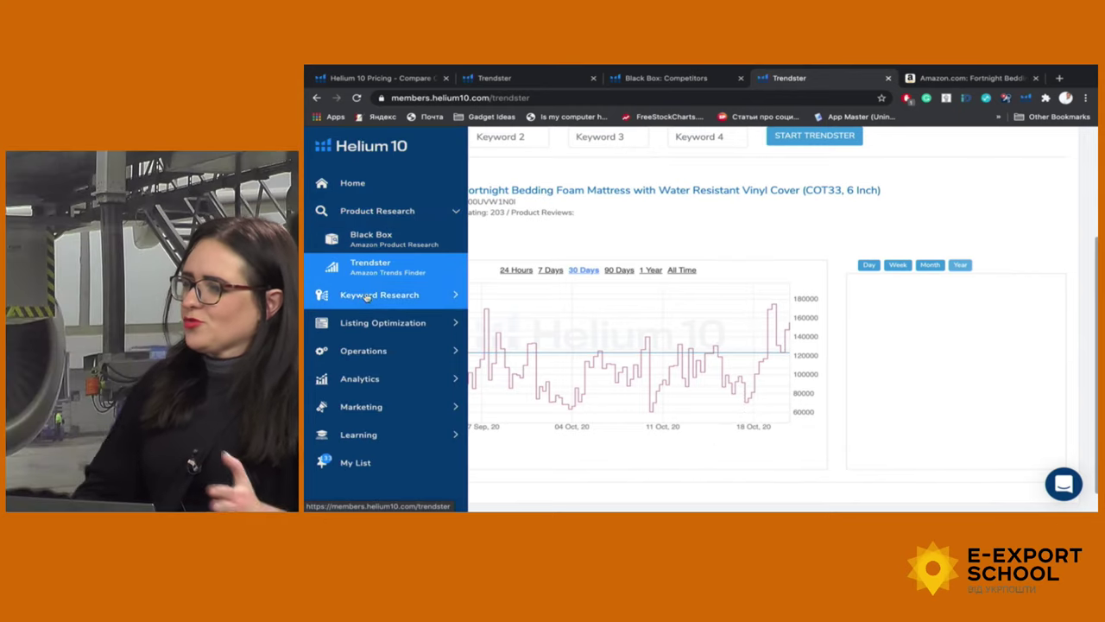
pyautogui.scroll(1, 540, 238)
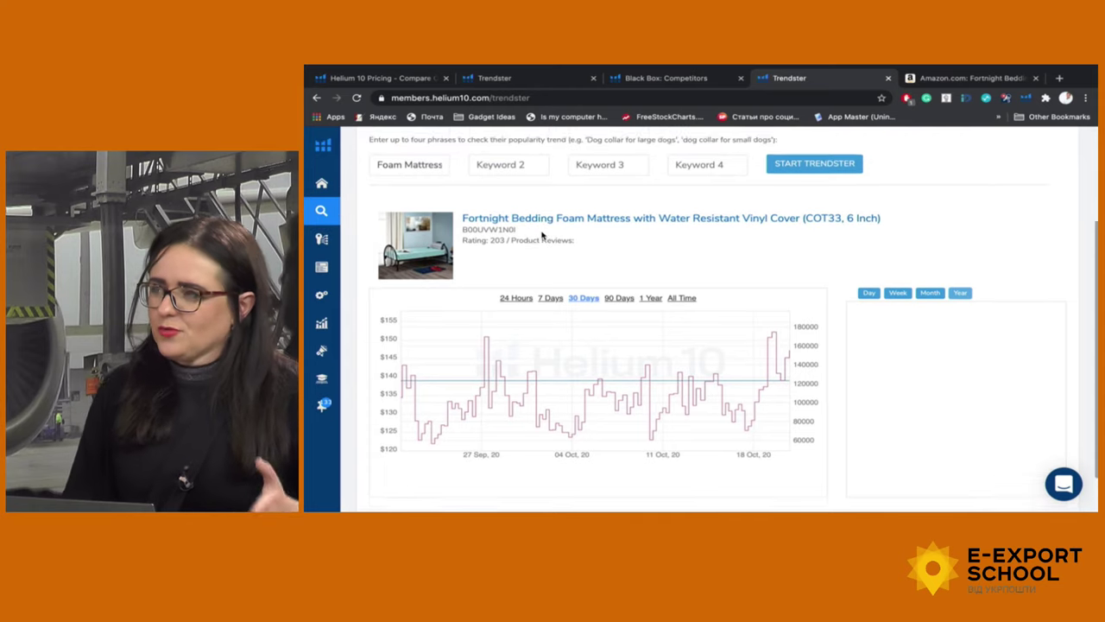
pyautogui.doubleClick(503, 240)
pyautogui.press('super+c')
pyautogui.scroll(-1, 504, 241)
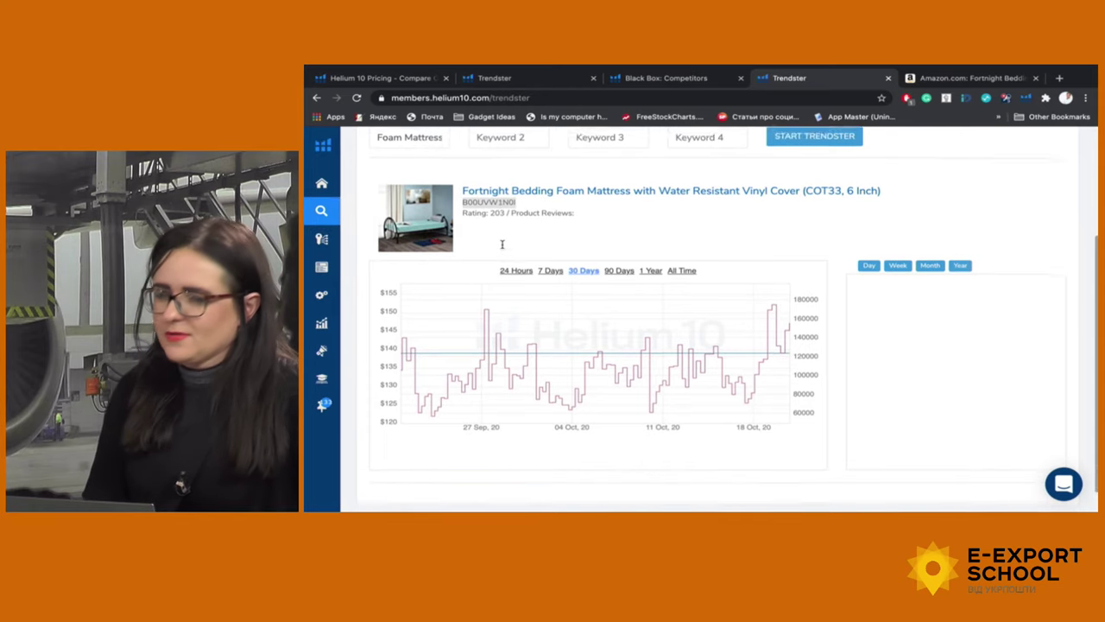
# Open Cerebro, the reverse ASIN lookup tool for keyword research
pyautogui.moveTo(321, 239)
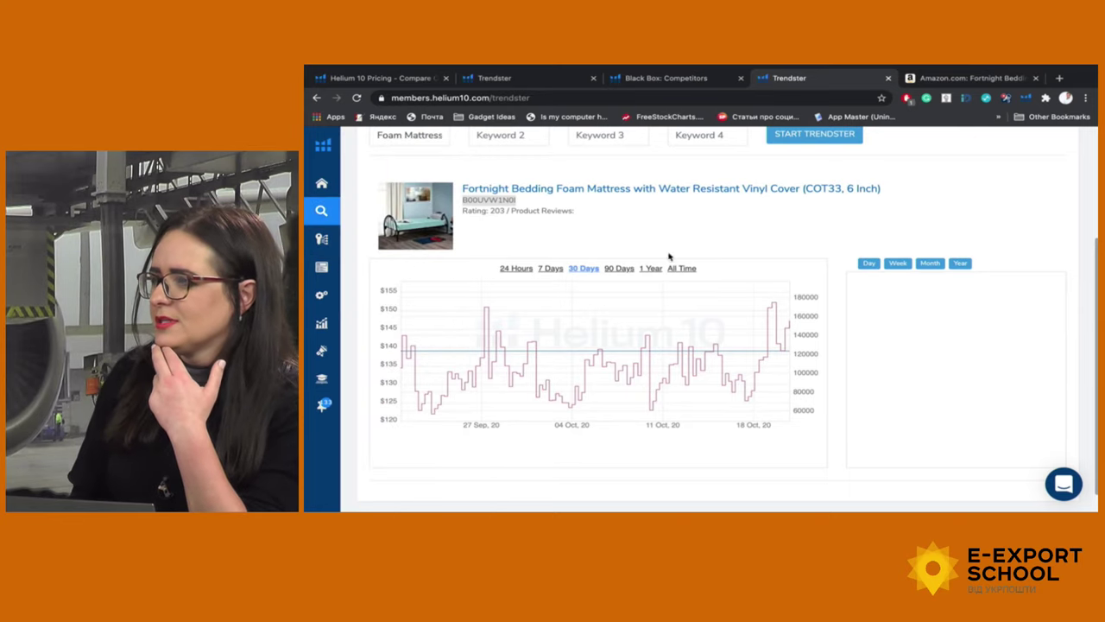
pyautogui.scroll(1, 663, 233)
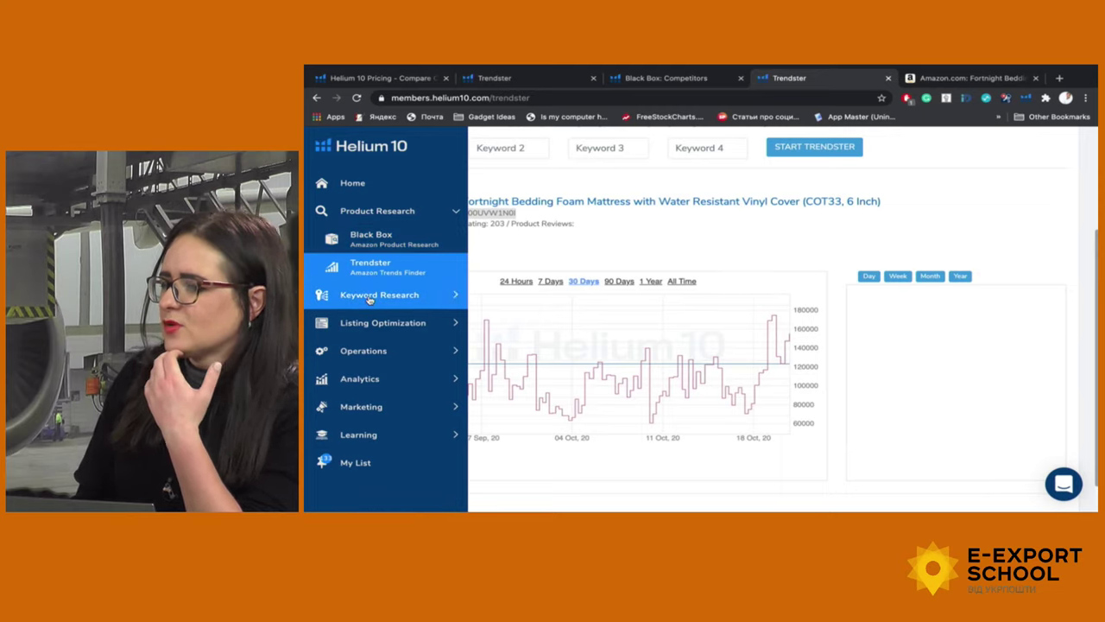
pyautogui.click(369, 297)
pyautogui.click(371, 266)
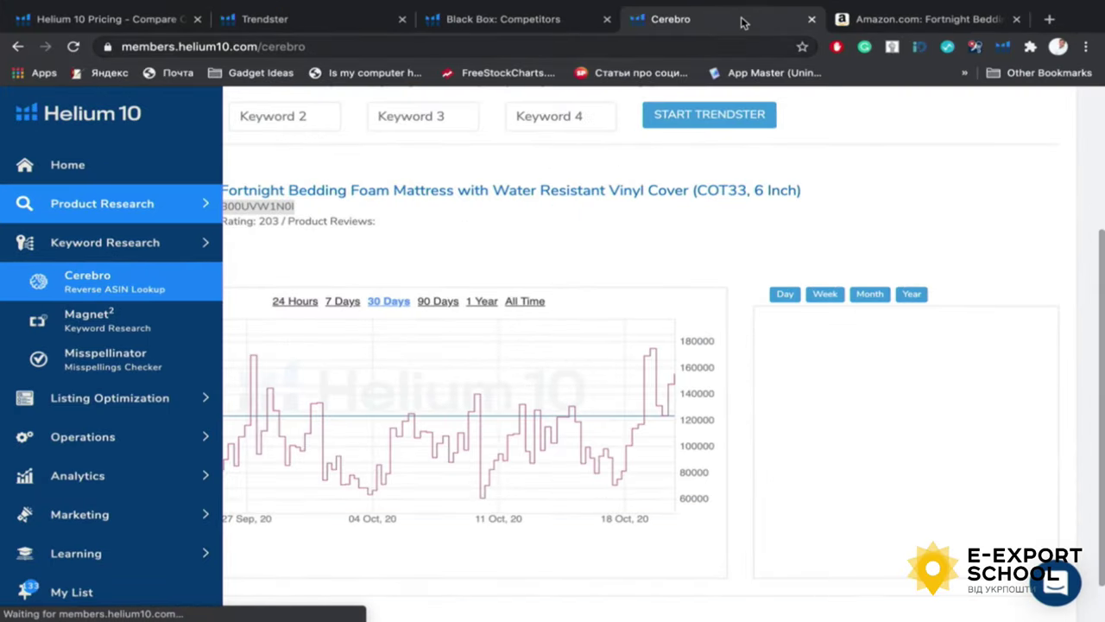
# Take ASIN B00UVW1N0I from the Fortnight Bedding mattress's Amazon page address and add it as the product ASIN in Cerebro
pyautogui.click(928, 20)
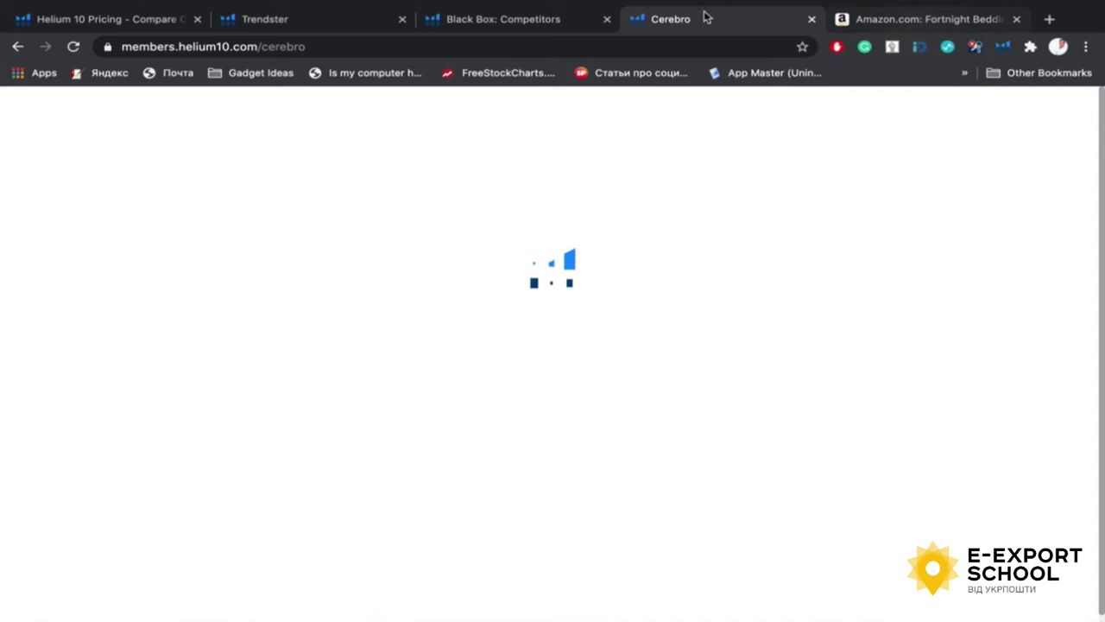
pyautogui.doubleClick(325, 46)
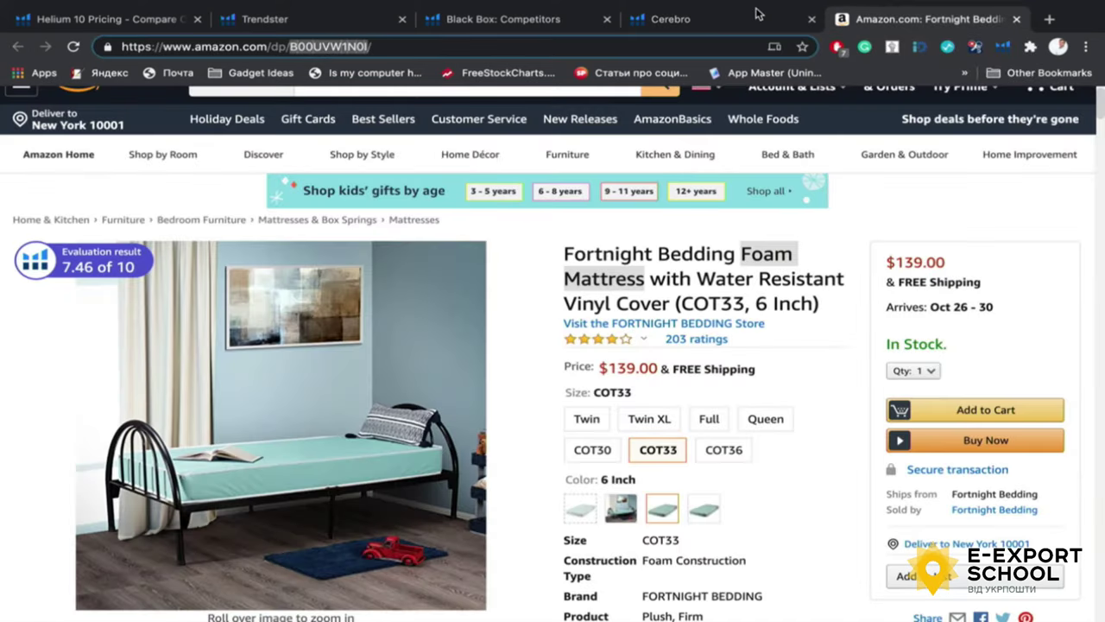
pyautogui.click(691, 21)
pyautogui.click(255, 220)
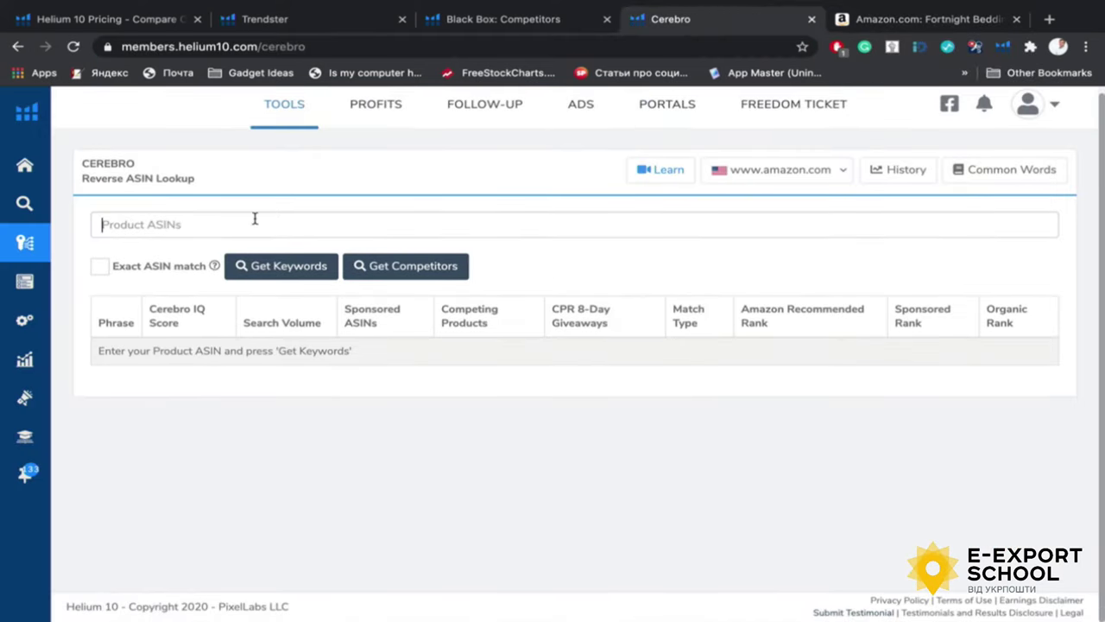
pyautogui.press('super+v')
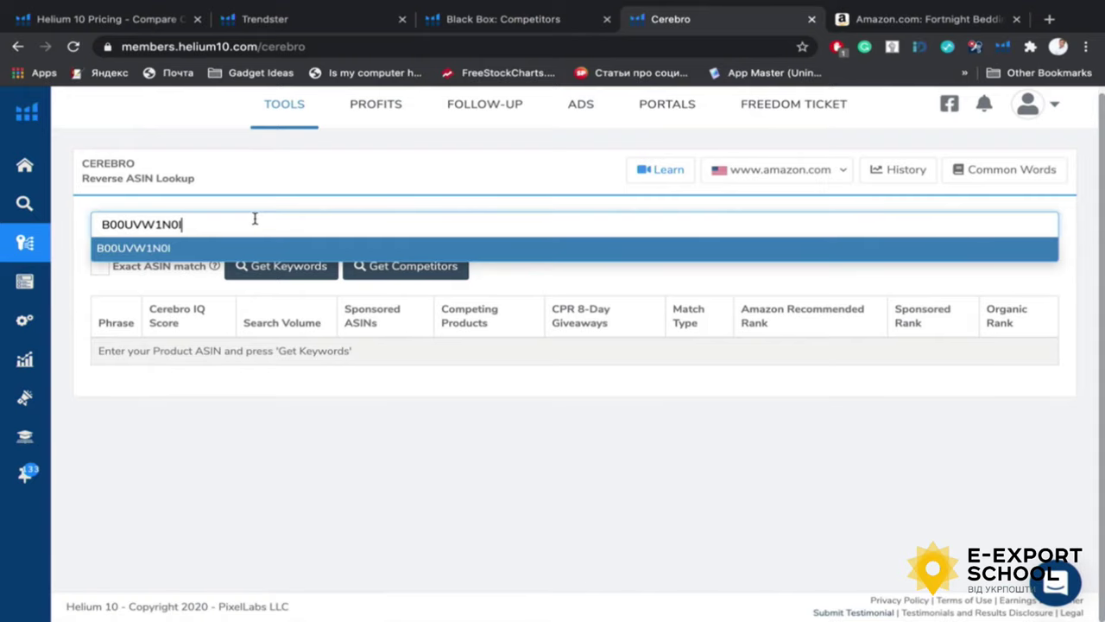
pyautogui.press('Return')
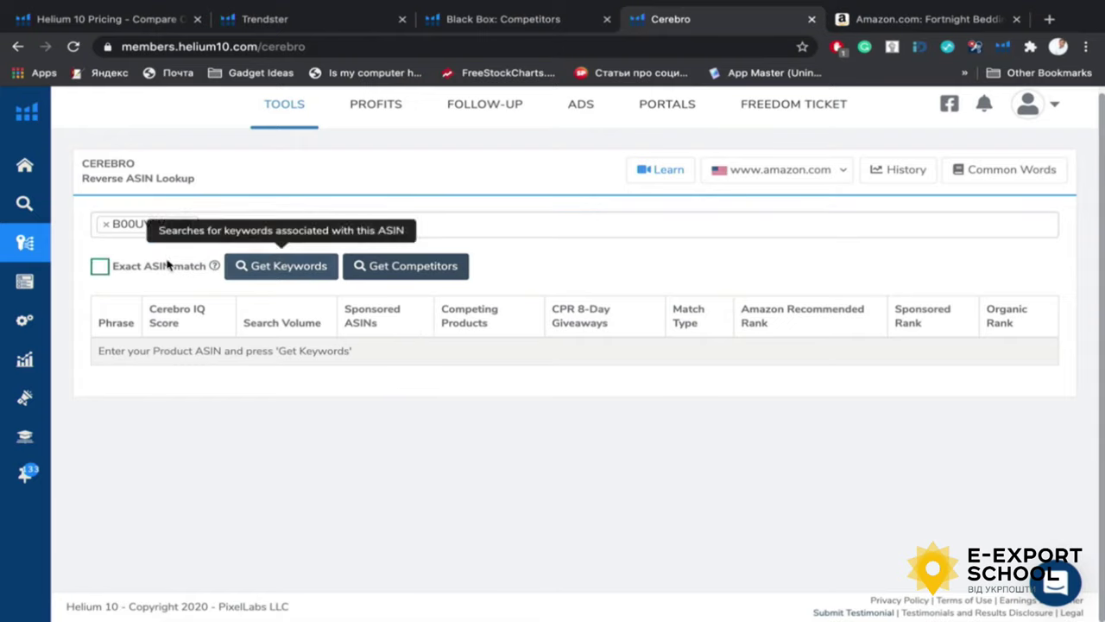
# Retrieve the keywords associated with ASIN B00UVW1N0I and examine the keyword distribution and word frequency summaries
pyautogui.click(285, 271)
pyautogui.click(291, 273)
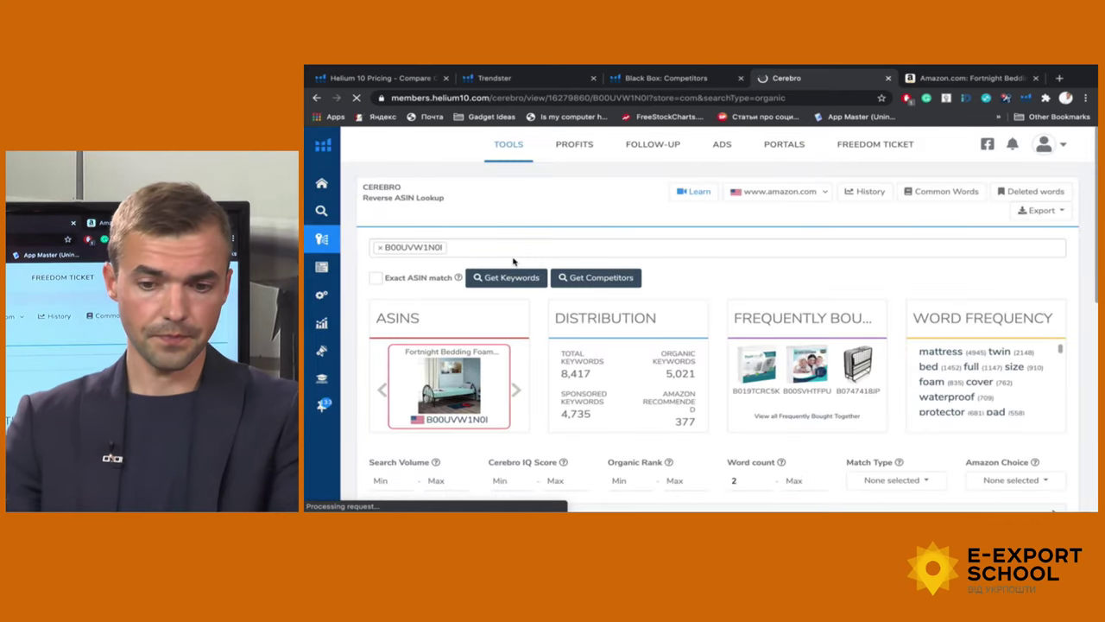
pyautogui.scroll(-1, 629, 277)
pyautogui.scroll(-1, 629, 277)
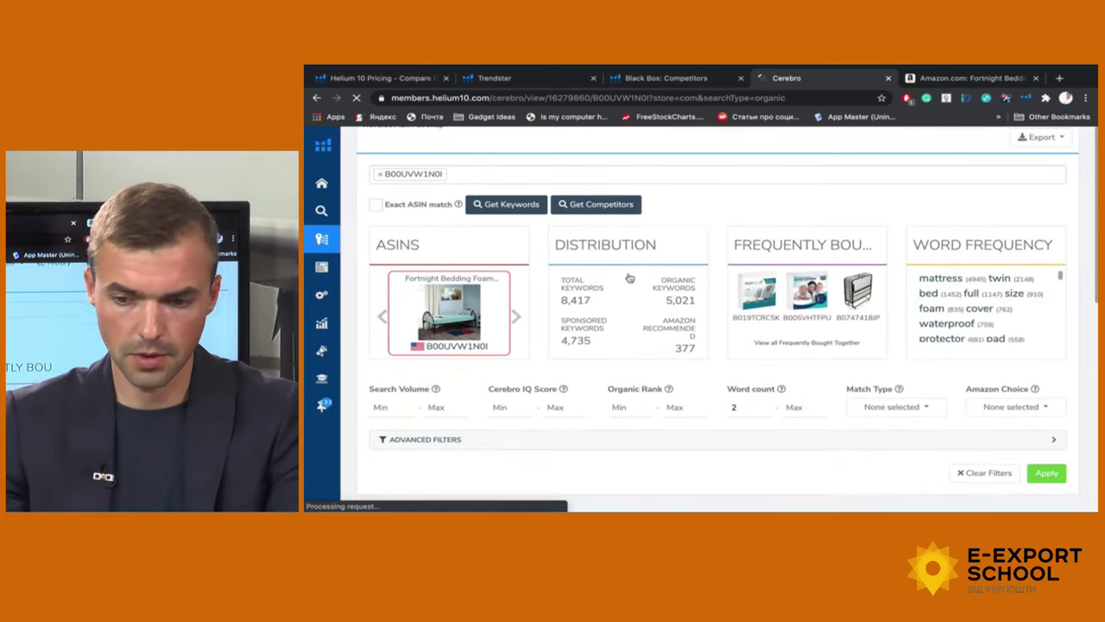
pyautogui.scroll(-1, 741, 223)
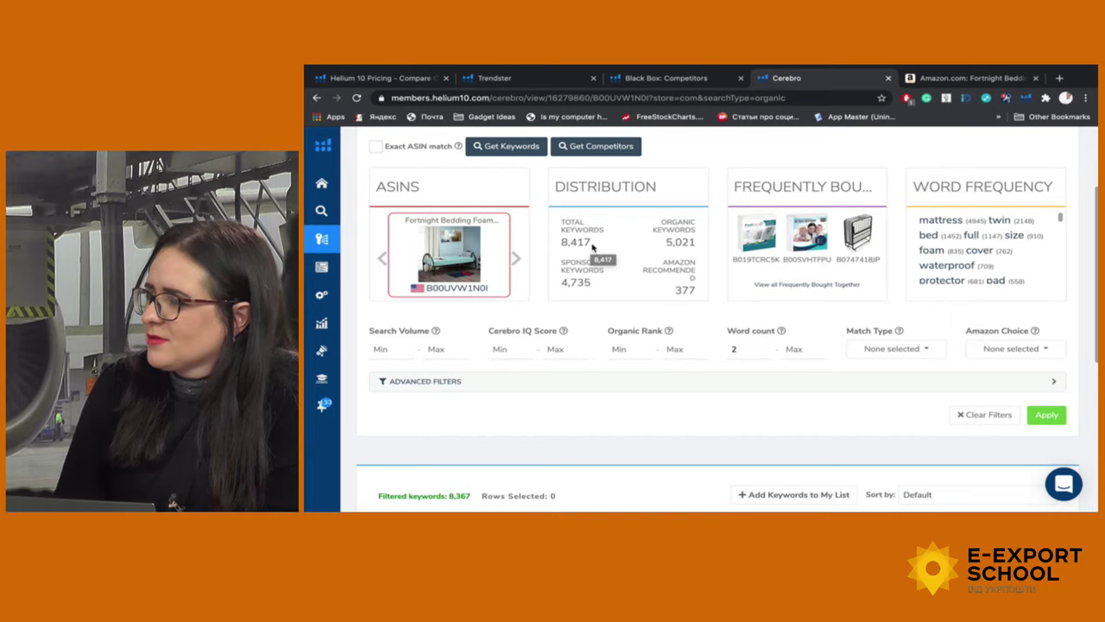
# Examine the keyword distribution summary, comparing total, organic, sponsored and Amazon recommended keywords for the mattress
pyautogui.scroll(1, 590, 204)
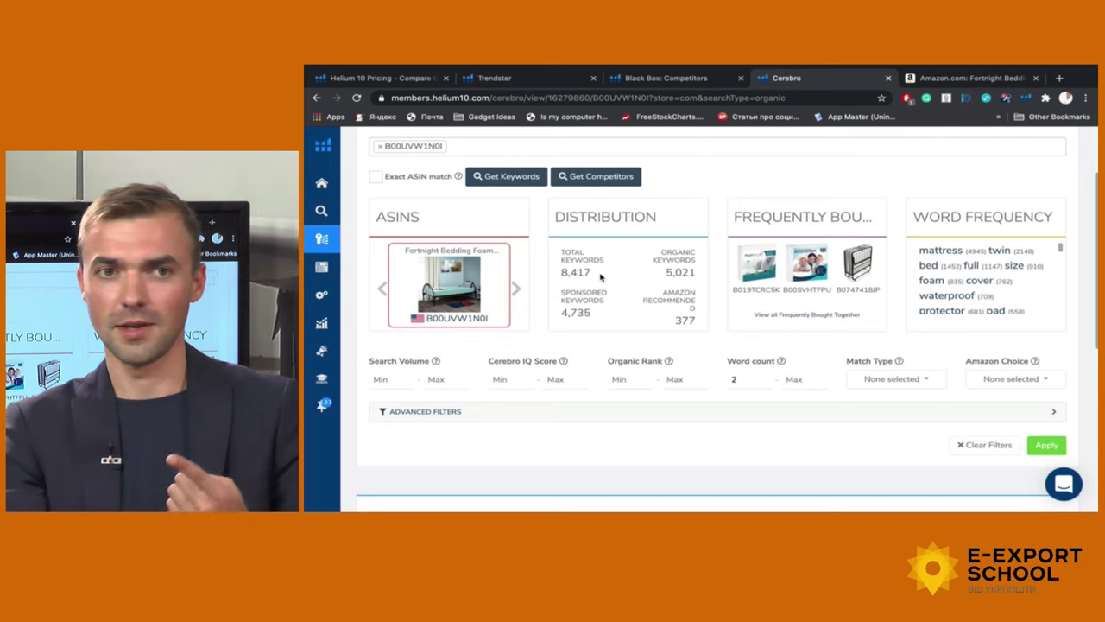
pyautogui.scroll(-1, 602, 276)
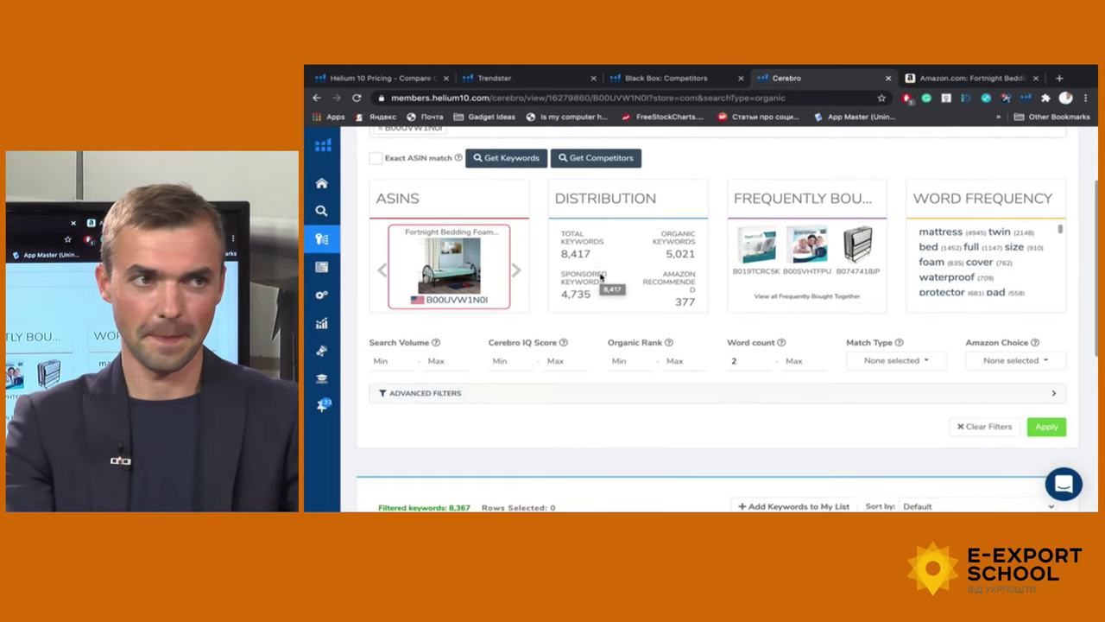
pyautogui.scroll(-1, 601, 275)
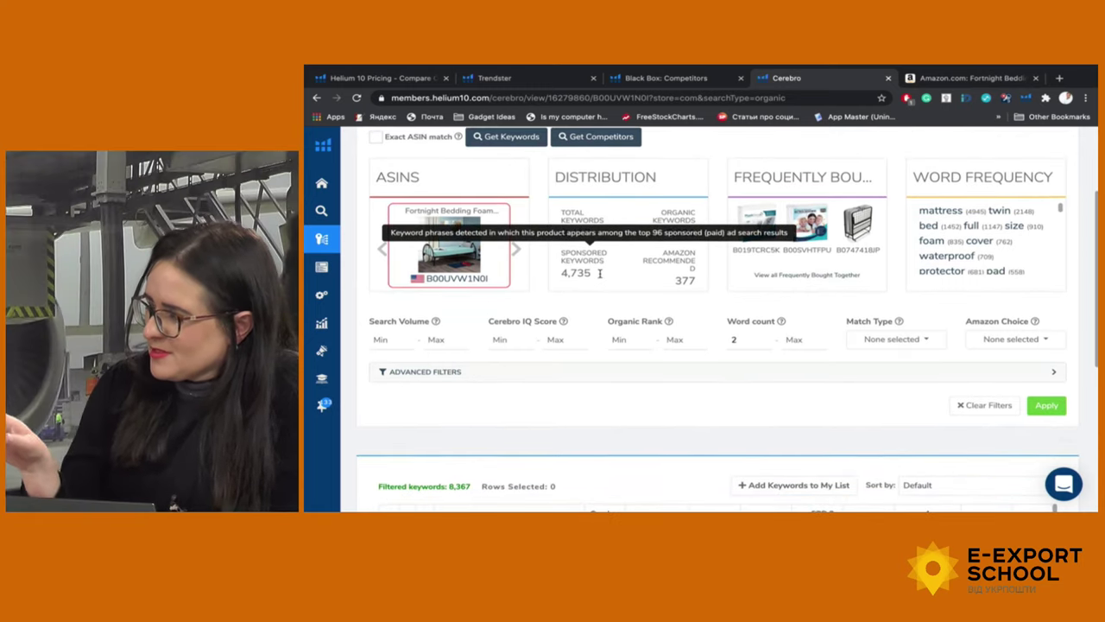
pyautogui.scroll(-2, 616, 400)
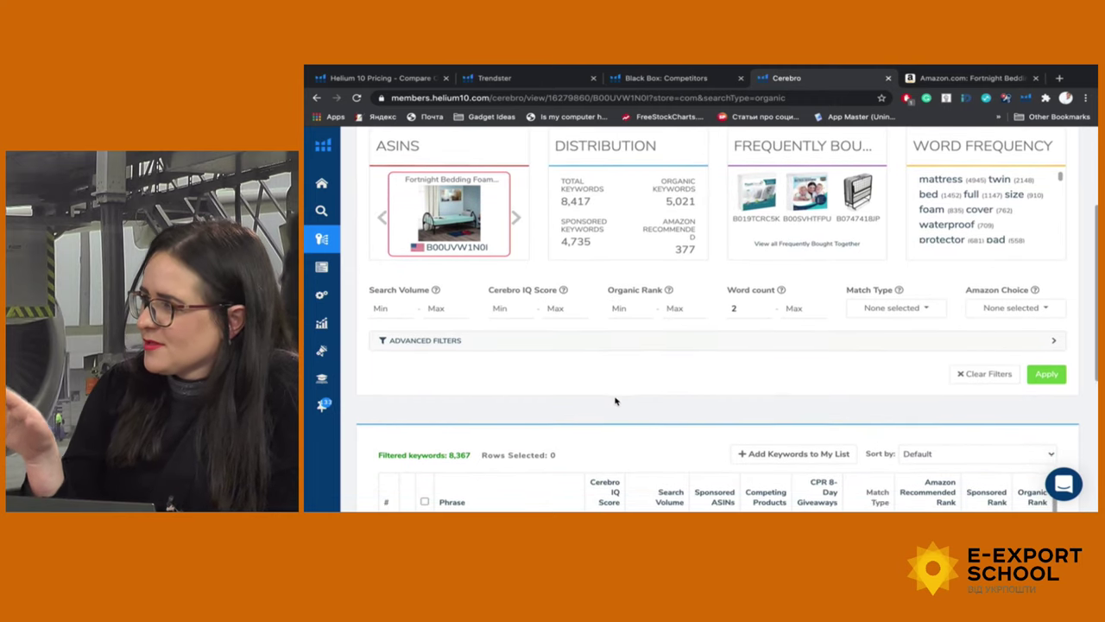
pyautogui.scroll(-3, 615, 400)
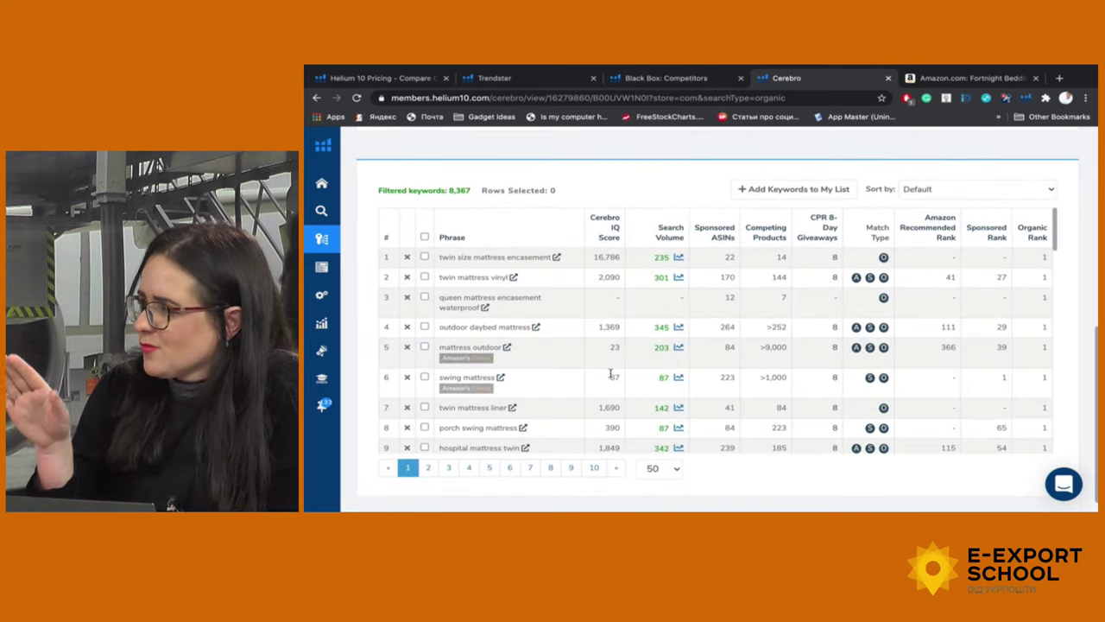
pyautogui.scroll(5, 611, 374)
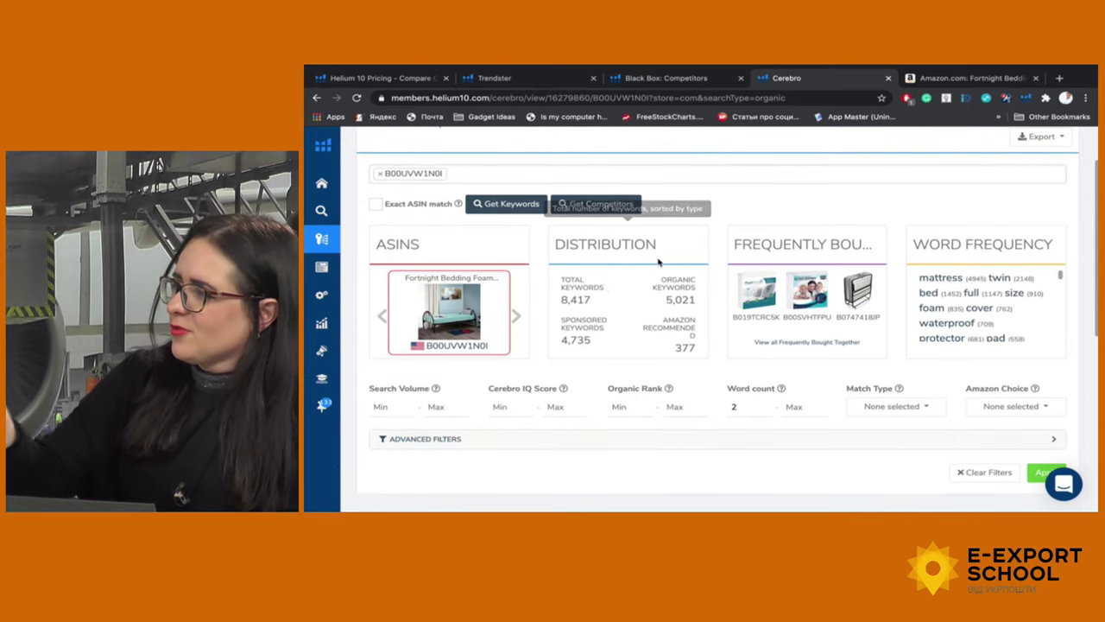
pyautogui.moveTo(672, 282)
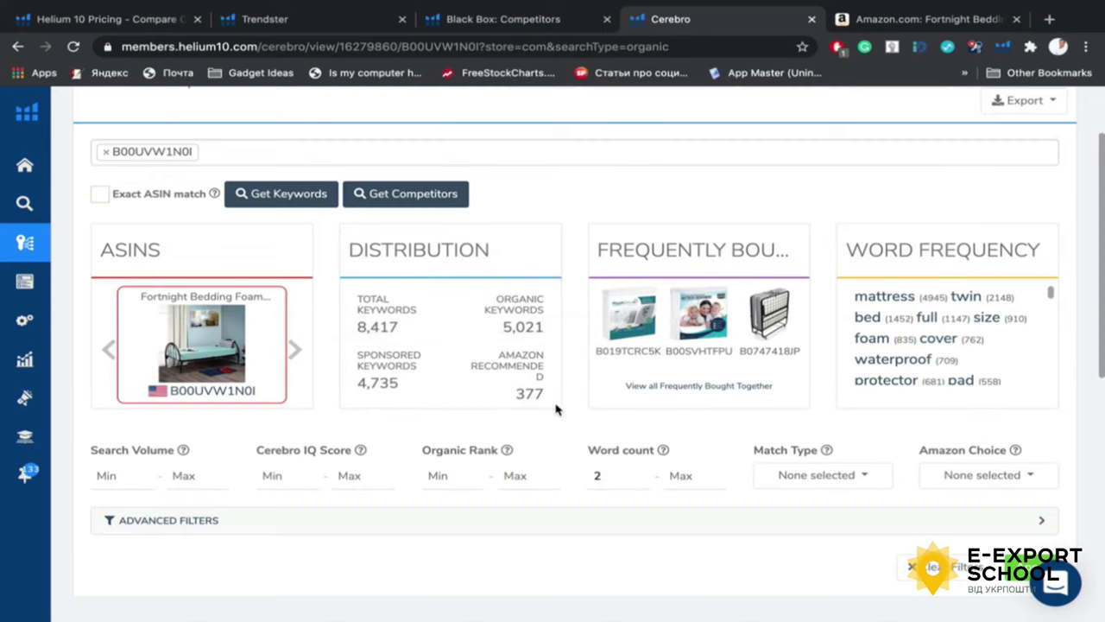
pyautogui.moveTo(541, 362)
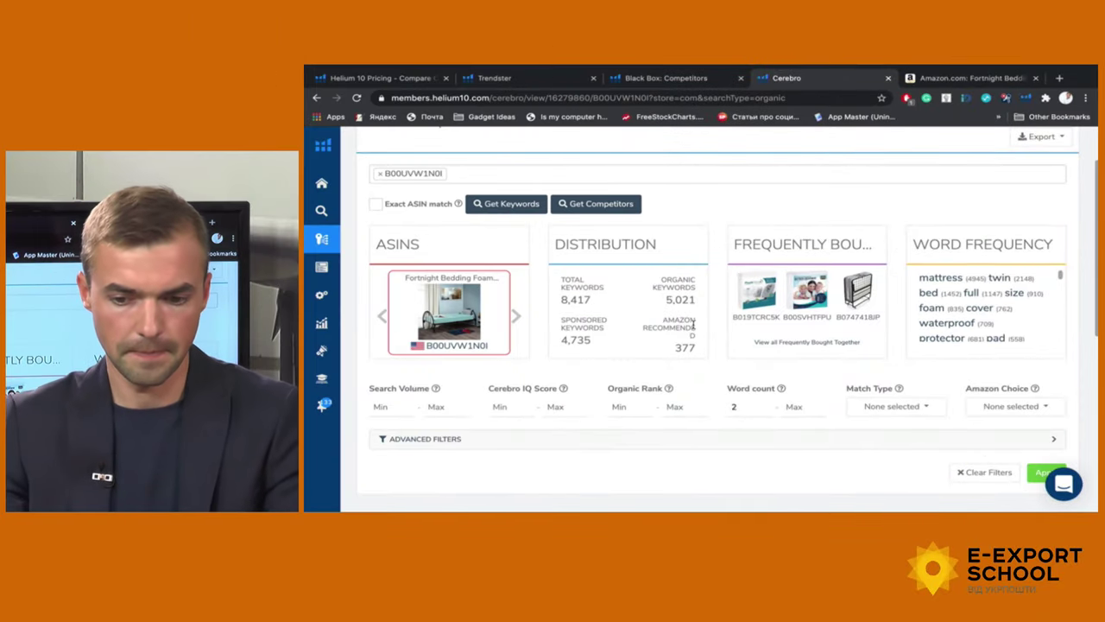
# Read through the word frequency list to see which words recur in the mattress's keywords
pyautogui.scroll(-1, 723, 368)
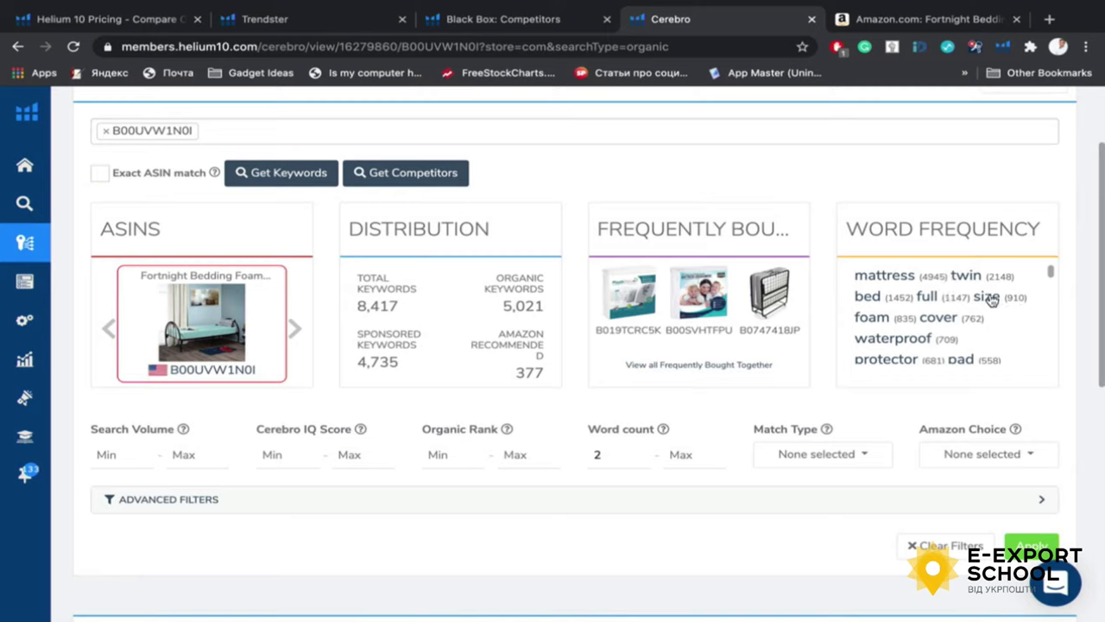
pyautogui.scroll(-1, 984, 319)
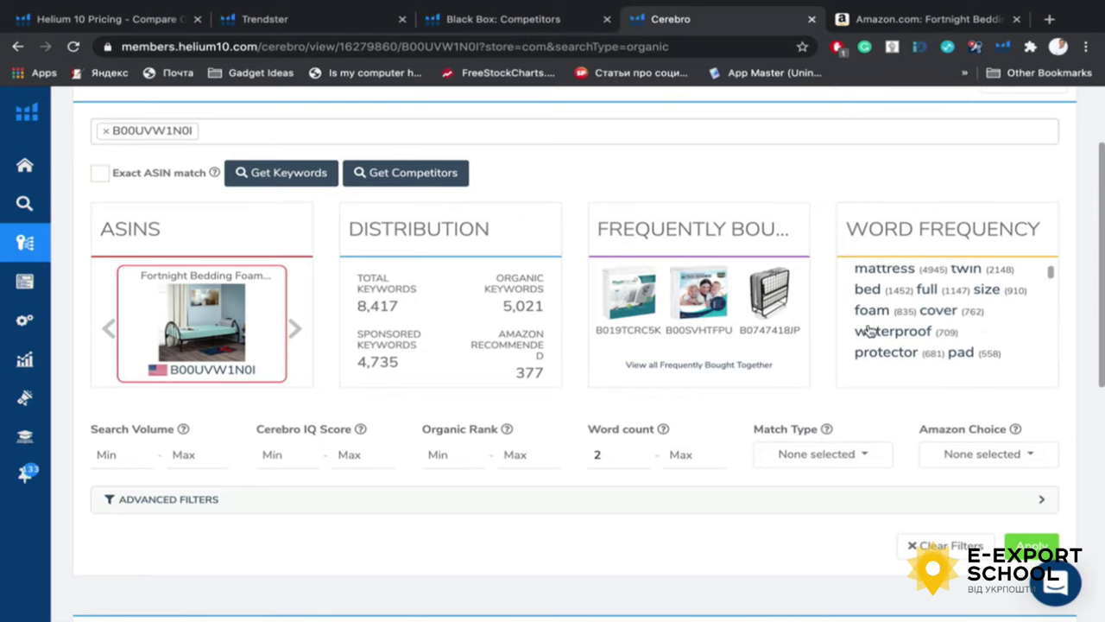
pyautogui.scroll(-2, 905, 321)
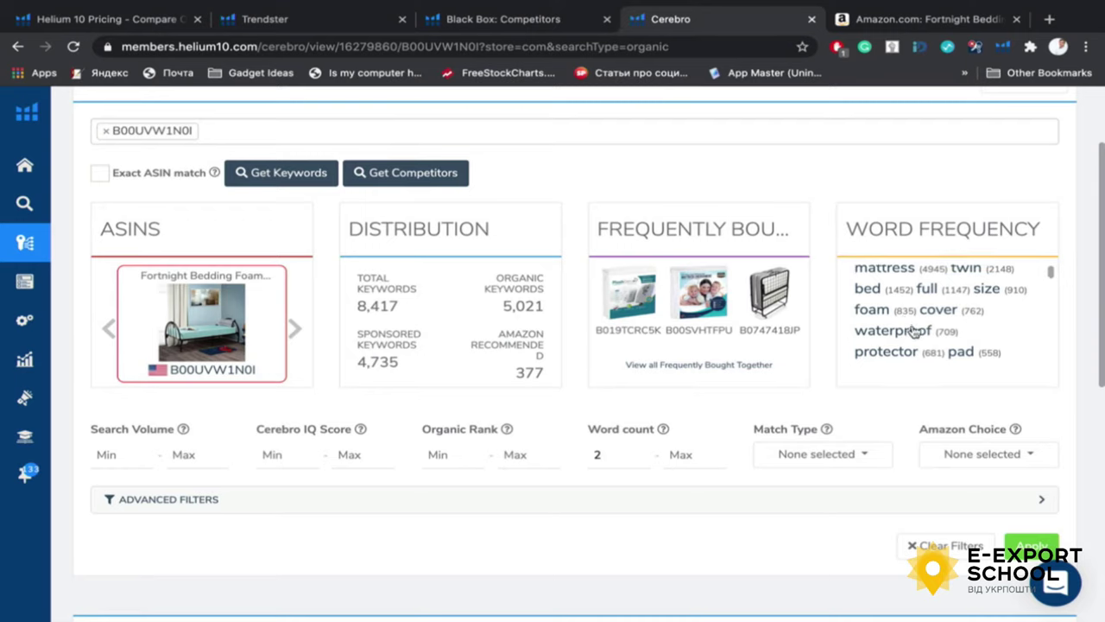
pyautogui.scroll(-8, 914, 331)
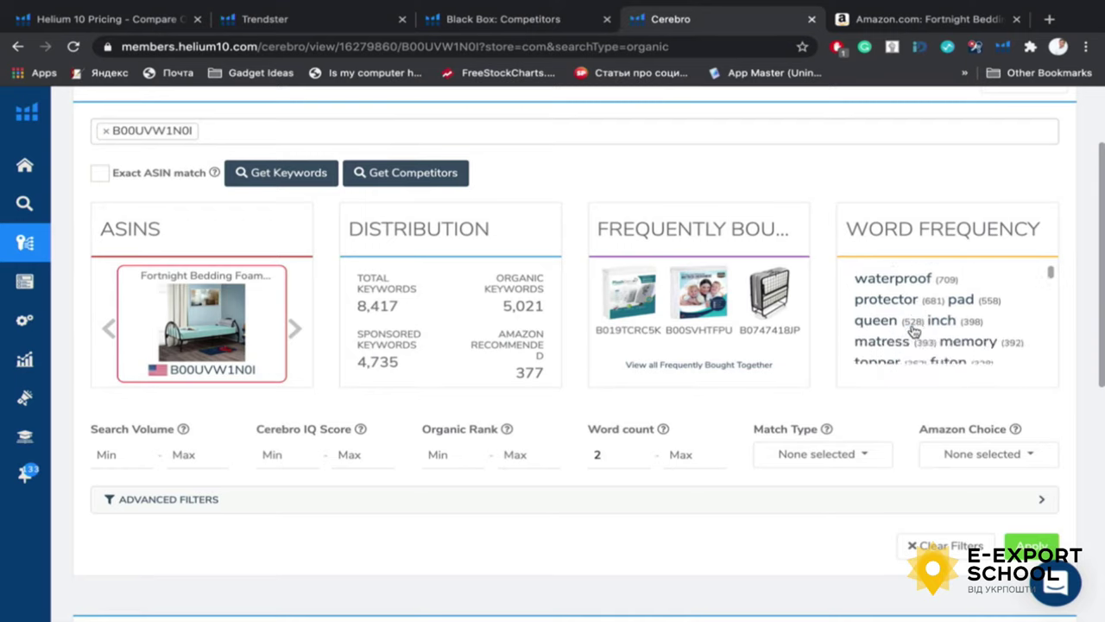
pyautogui.scroll(-10, 914, 331)
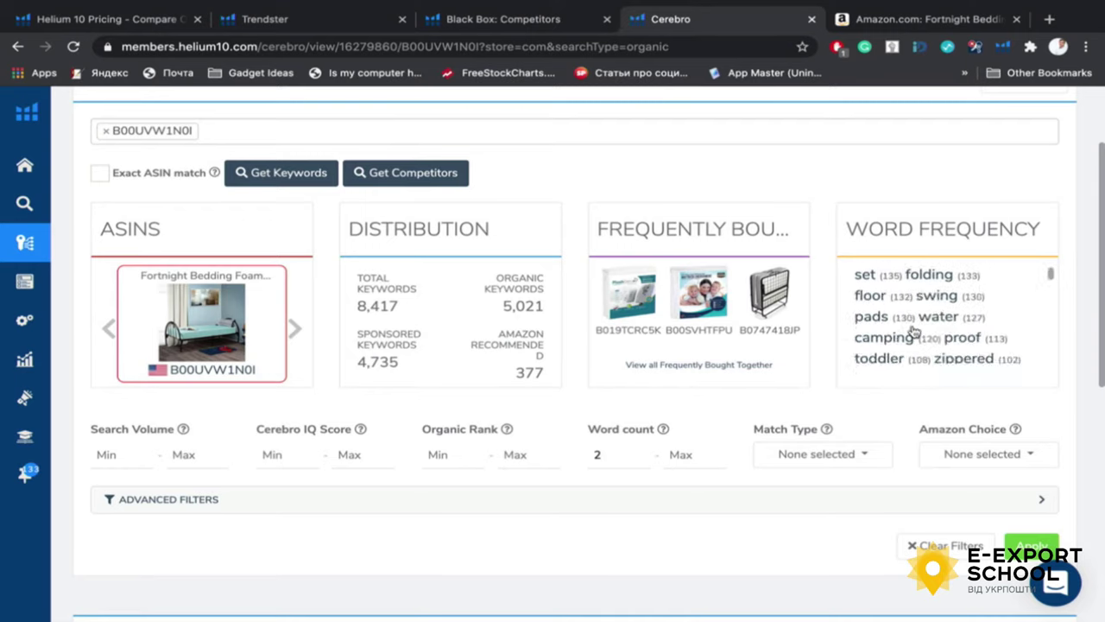
pyautogui.scroll(-10, 913, 331)
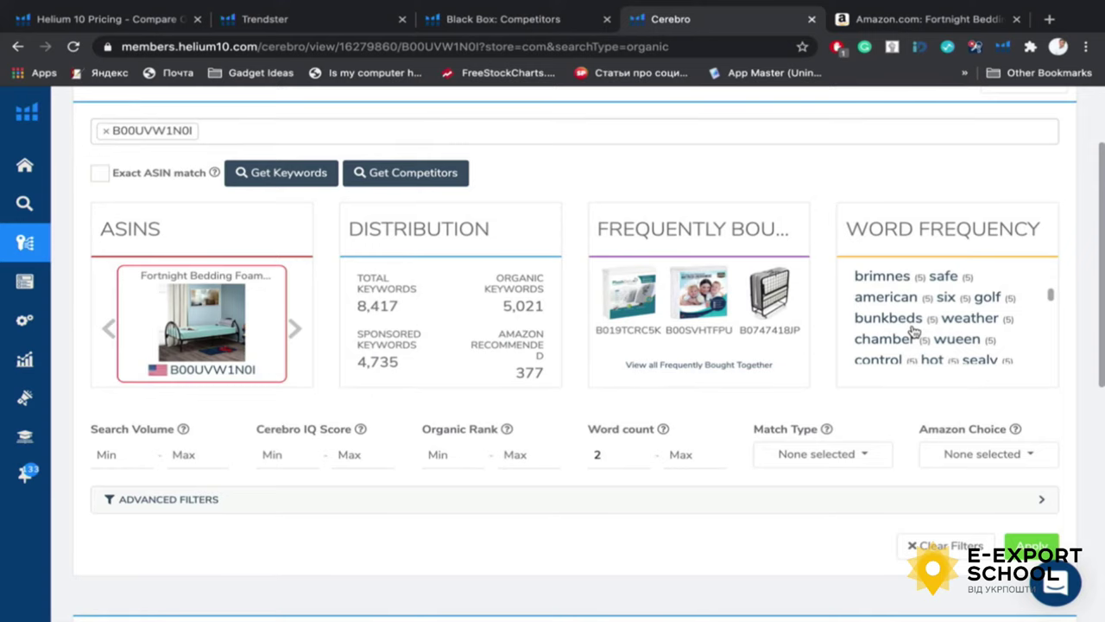
pyautogui.scroll(-10, 914, 330)
pyautogui.scroll(2, 914, 331)
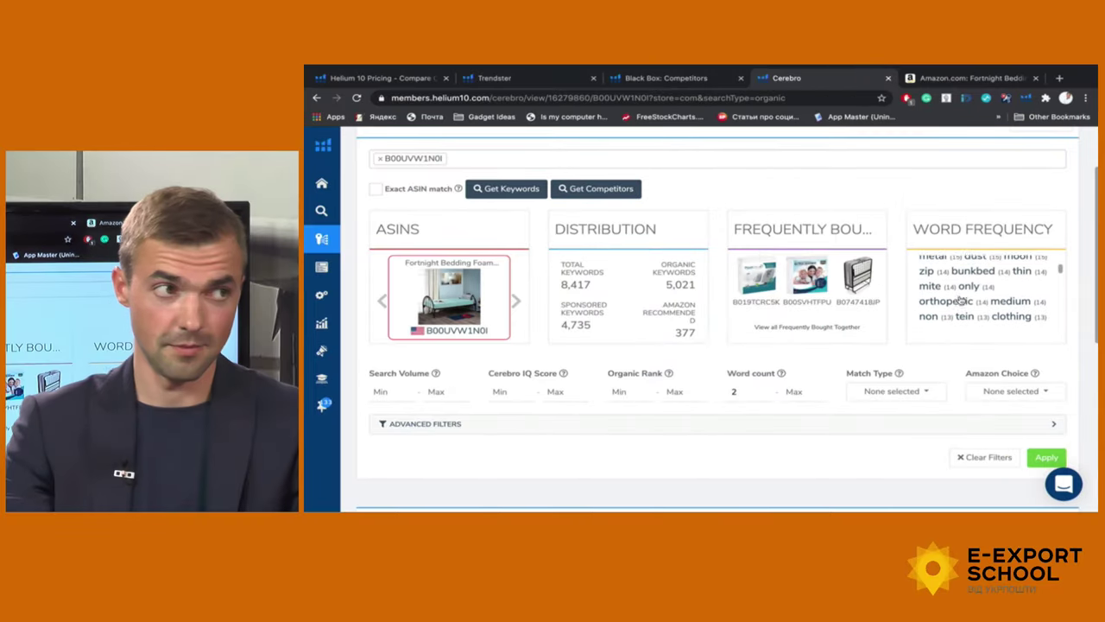
pyautogui.scroll(1, 993, 309)
# Review the available keyword filters and read the explanations for Organic Rank and Search Volume
pyautogui.scroll(-1, 795, 452)
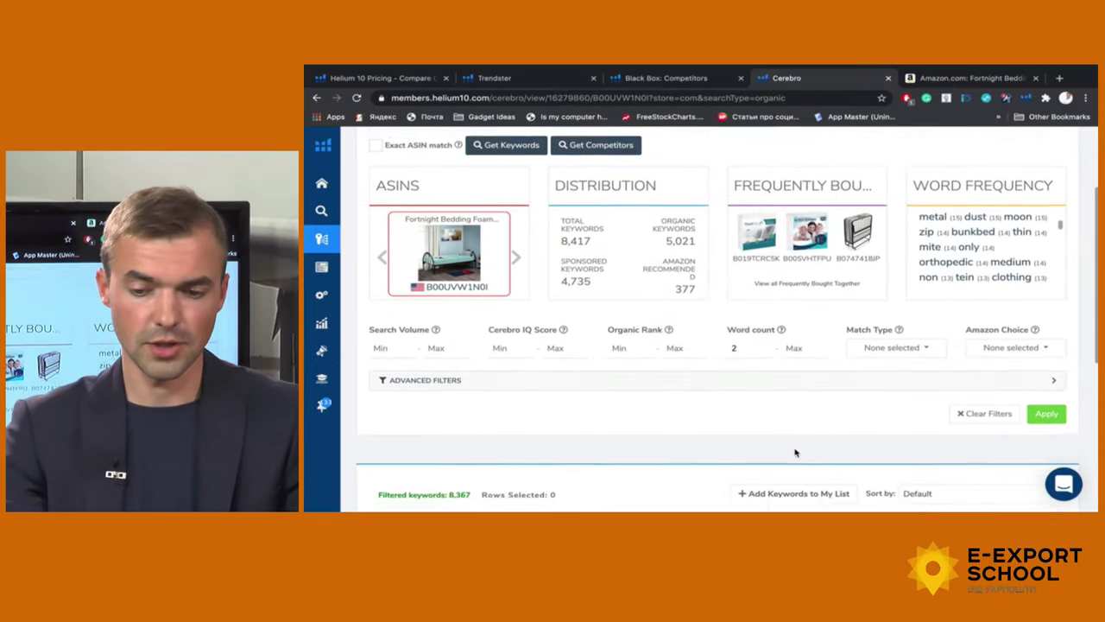
pyautogui.scroll(-1, 795, 453)
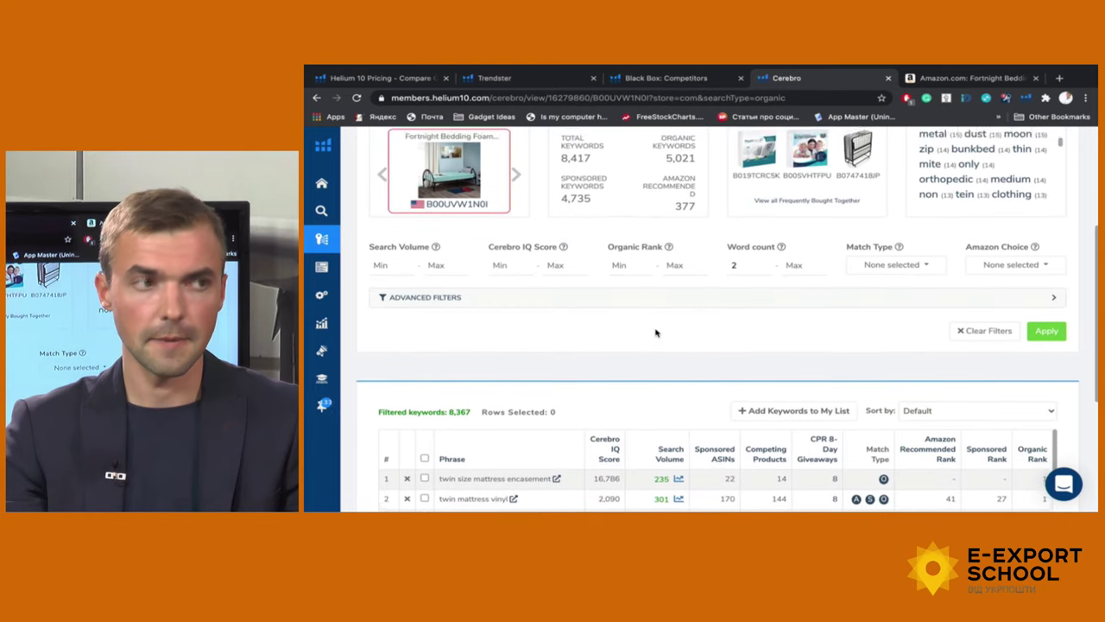
pyautogui.scroll(1, 655, 332)
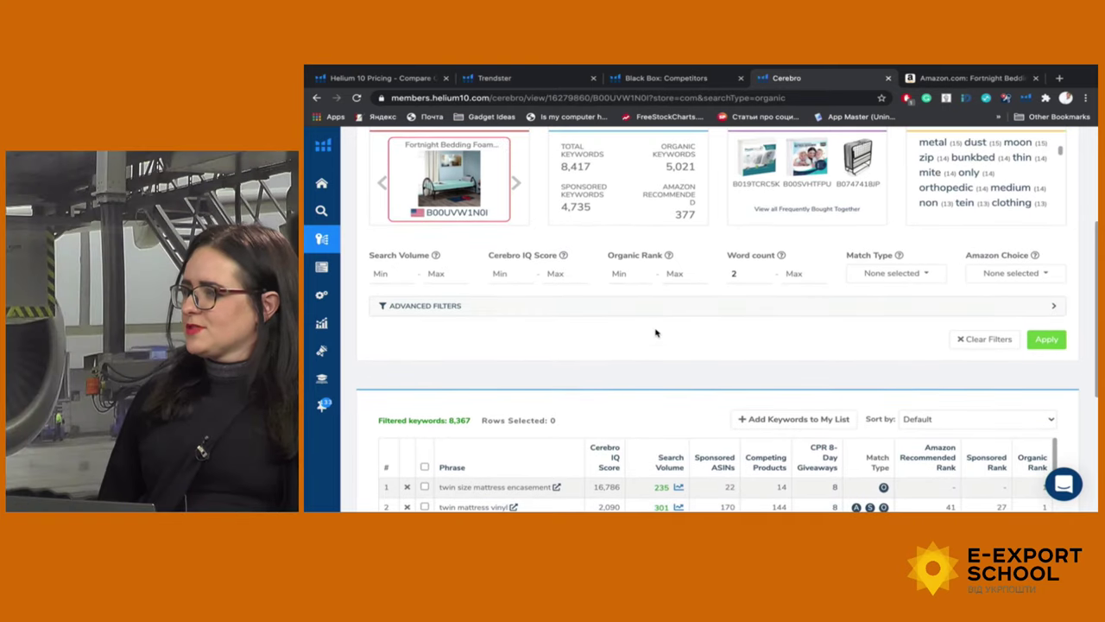
pyautogui.scroll(1, 655, 332)
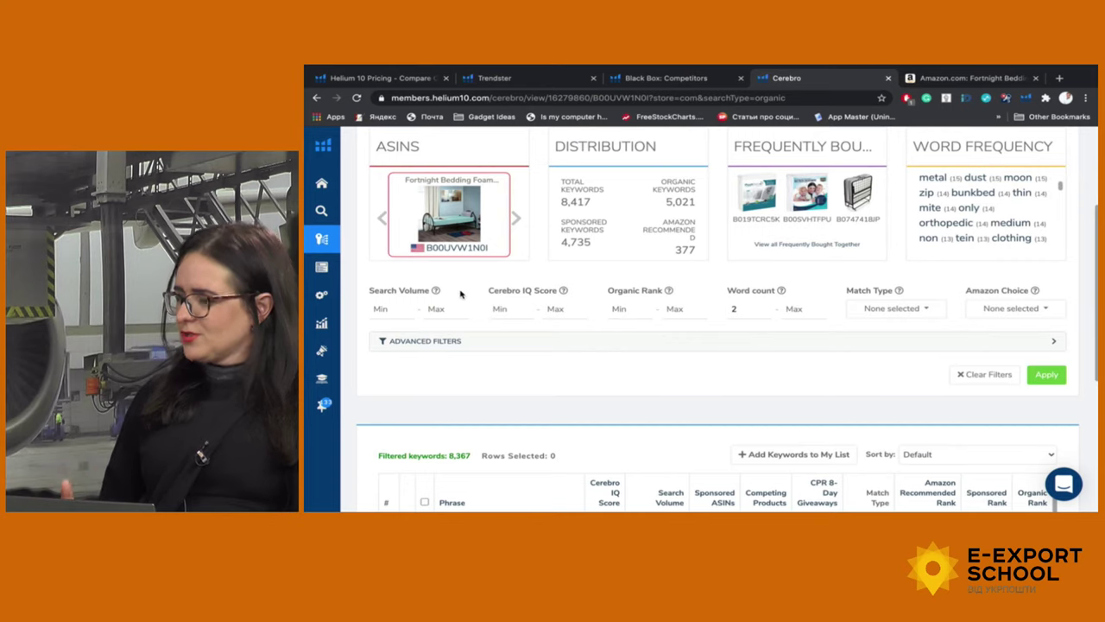
pyautogui.moveTo(670, 292)
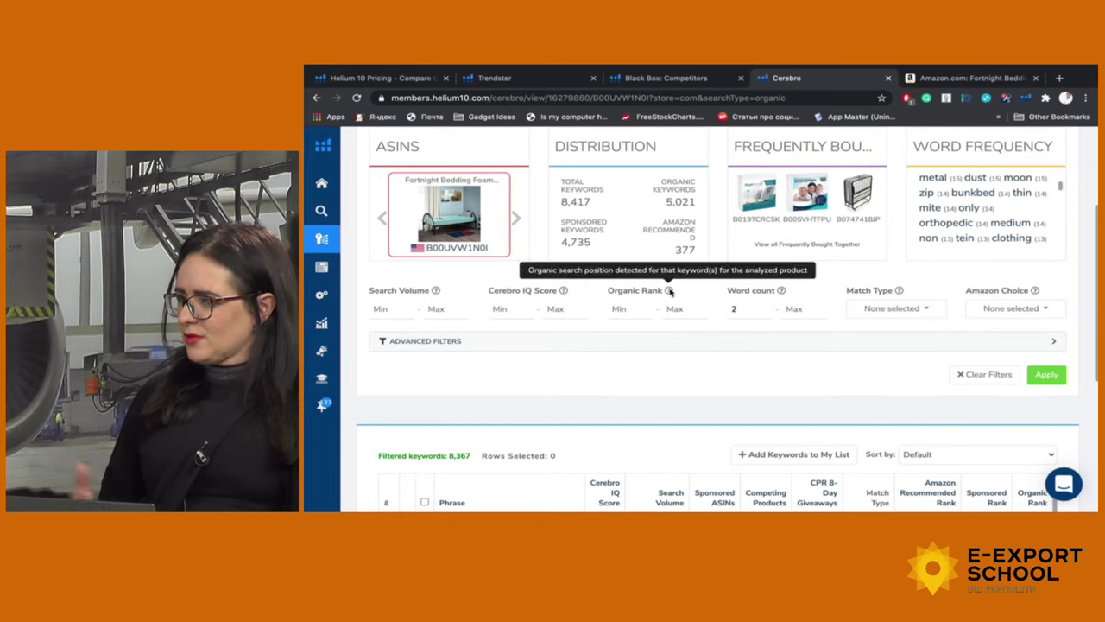
pyautogui.moveTo(436, 291)
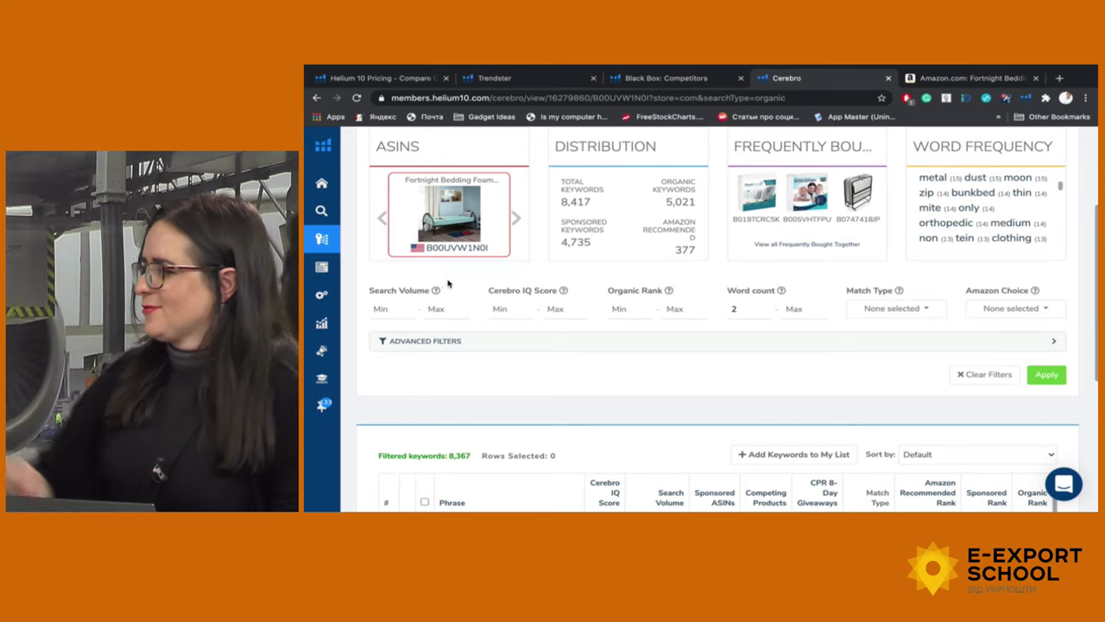
# Examine the keyword results table, including Cerebro IQ score, search volume, sponsored ASINs, competing products, match type and rank columns
pyautogui.scroll(-1, 596, 369)
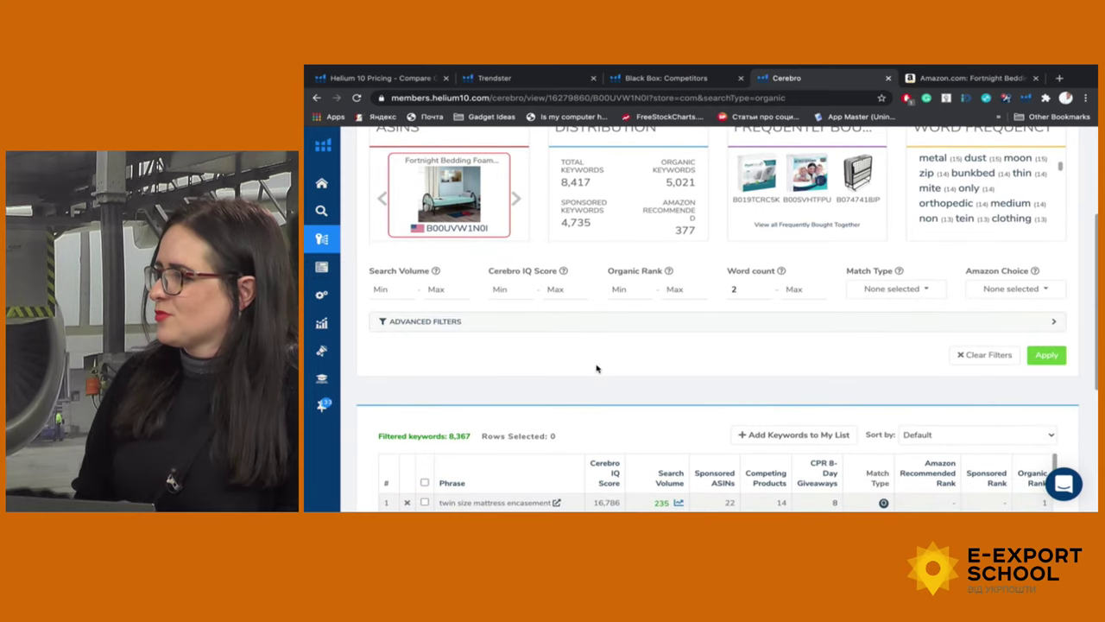
pyautogui.scroll(-1, 596, 368)
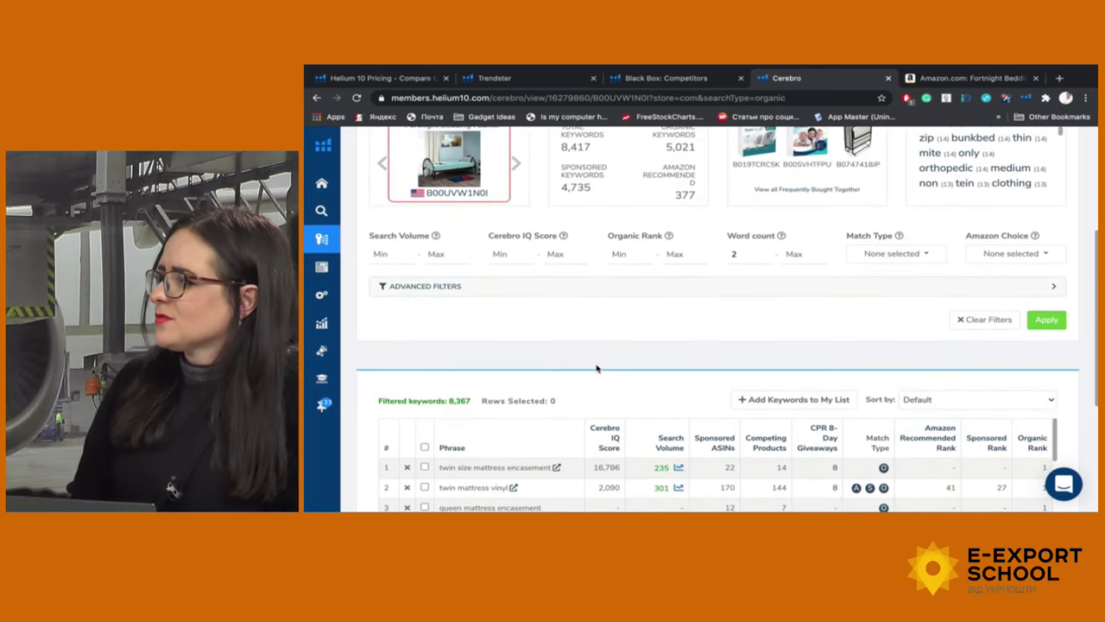
pyautogui.scroll(-1, 599, 352)
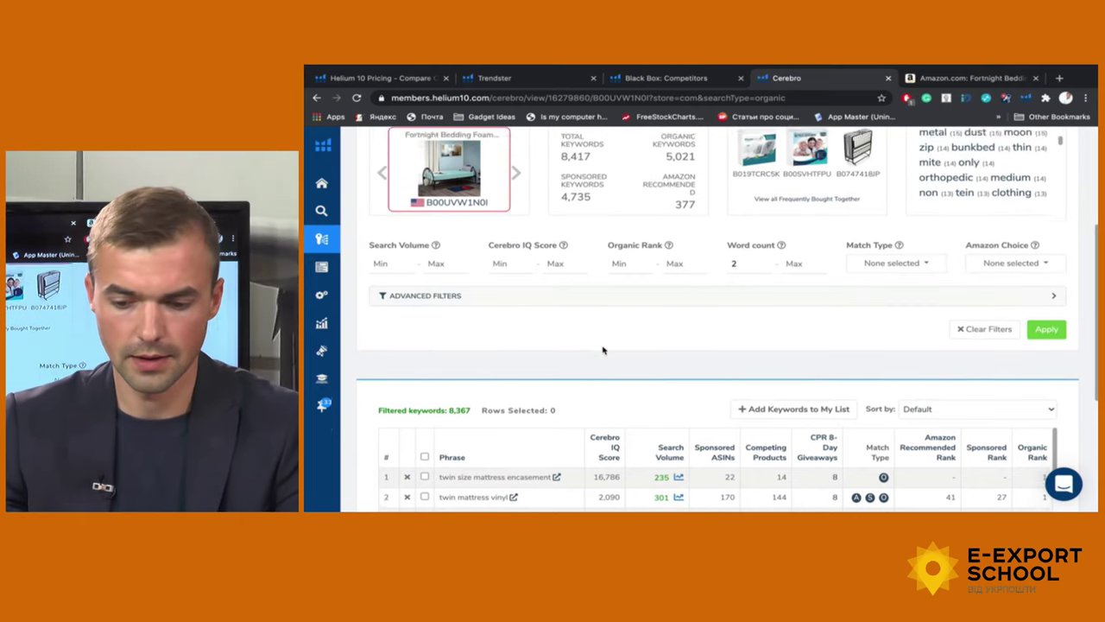
pyautogui.scroll(-2, 603, 349)
pyautogui.scroll(-1, 426, 340)
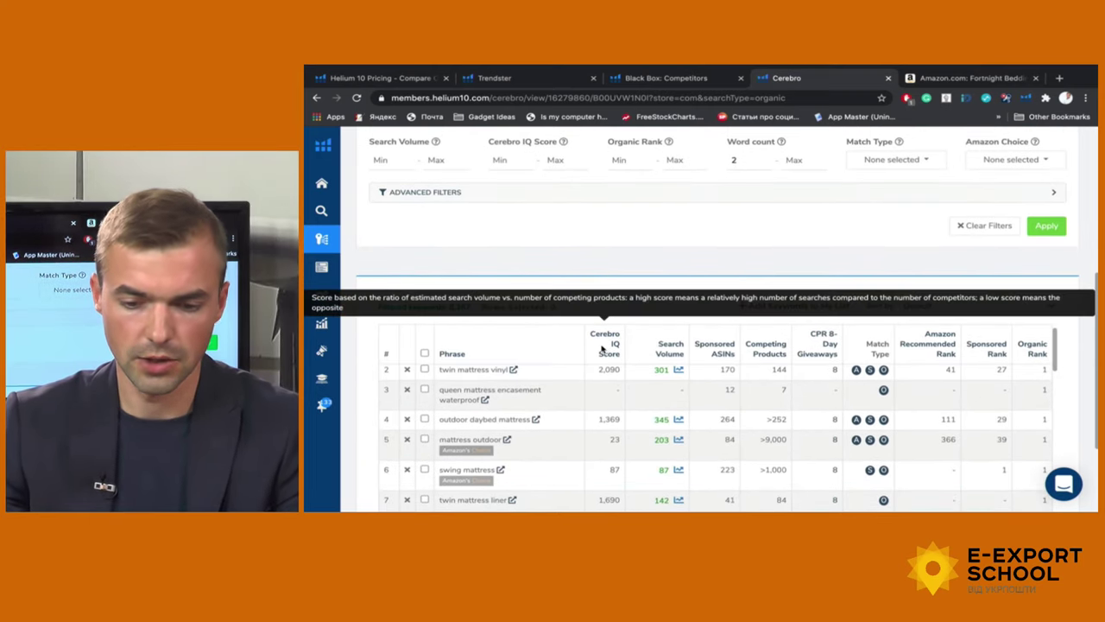
pyautogui.scroll(1, 397, 363)
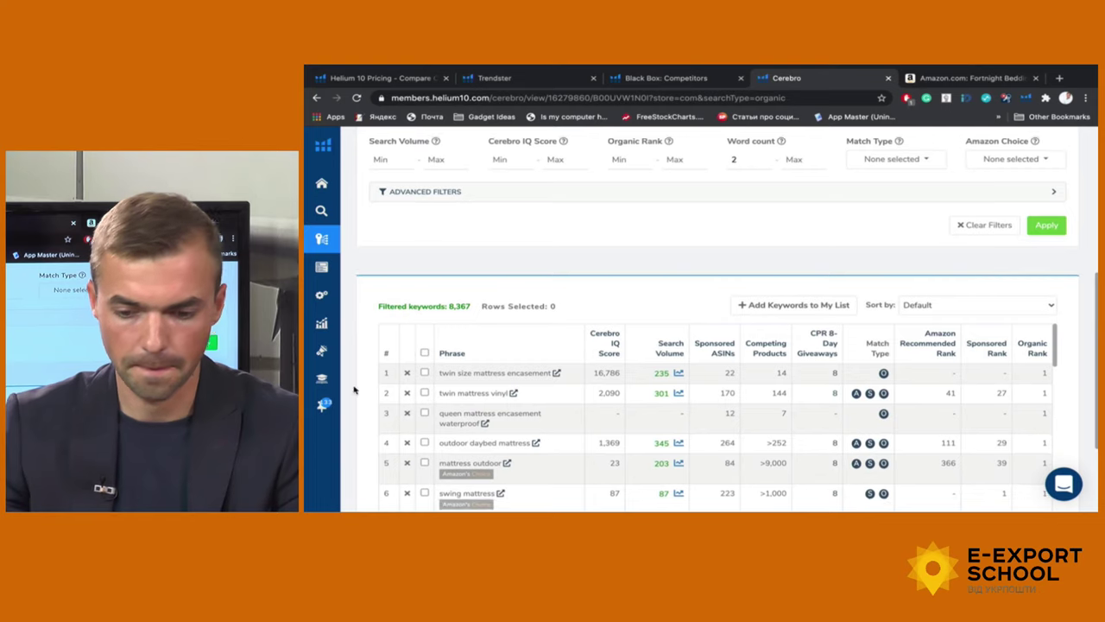
pyautogui.scroll(-2, 354, 390)
pyautogui.scroll(-1, 359, 345)
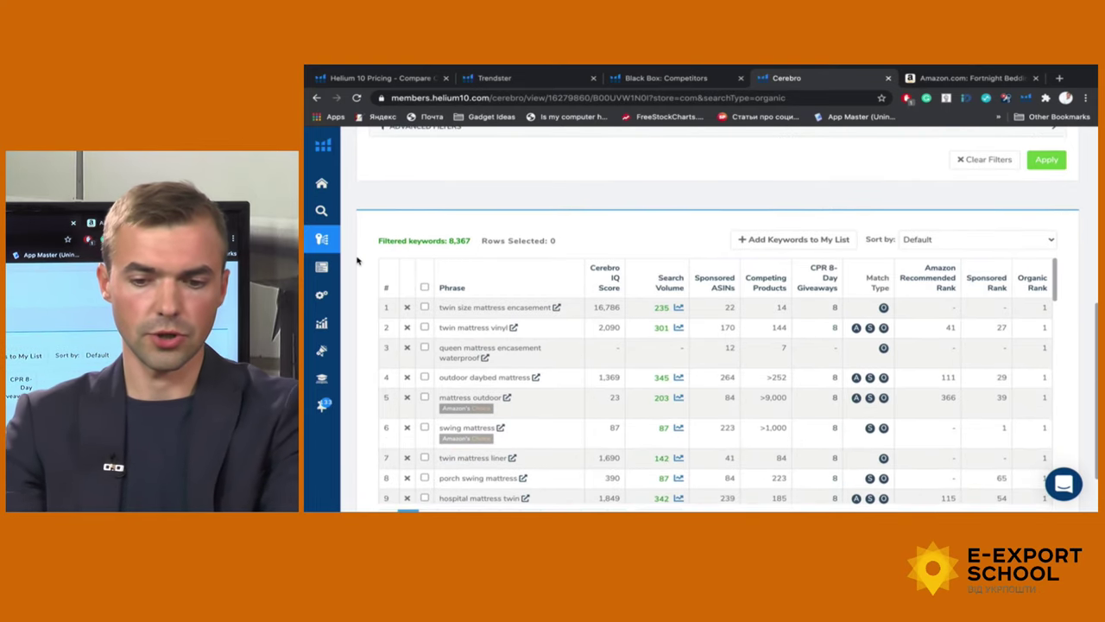
pyautogui.scroll(-1, 362, 344)
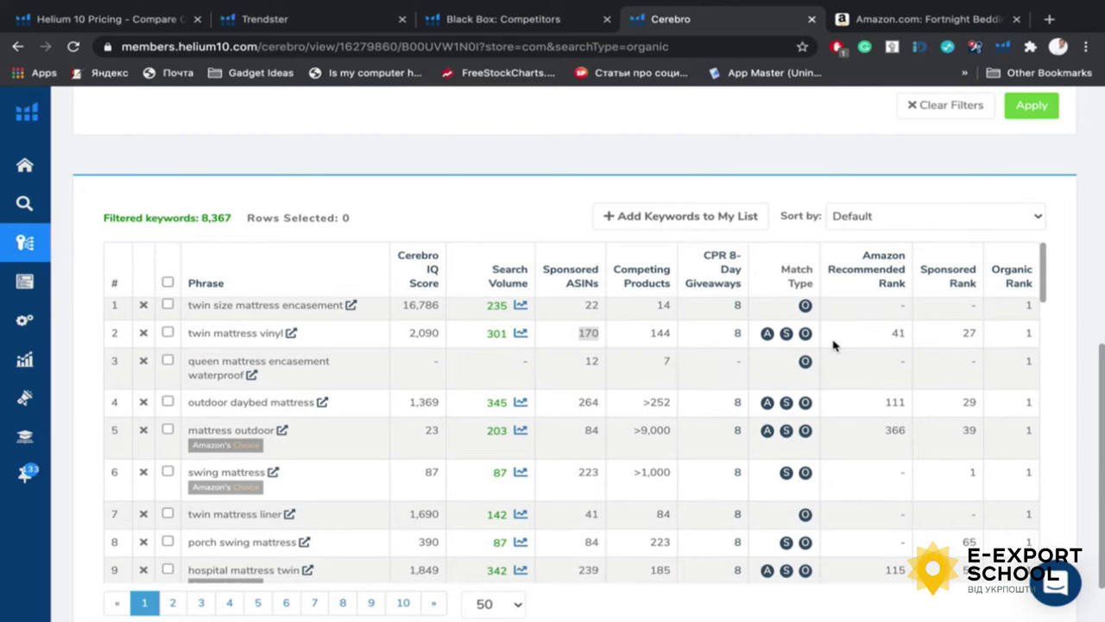
pyautogui.scroll(-1, 833, 346)
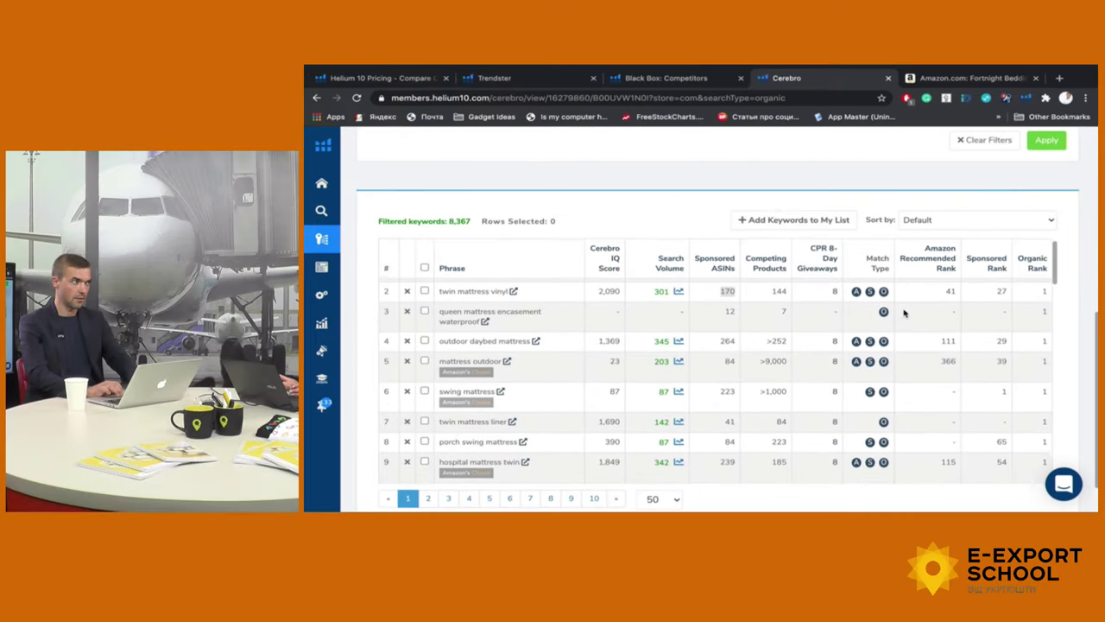
pyautogui.scroll(1, 904, 312)
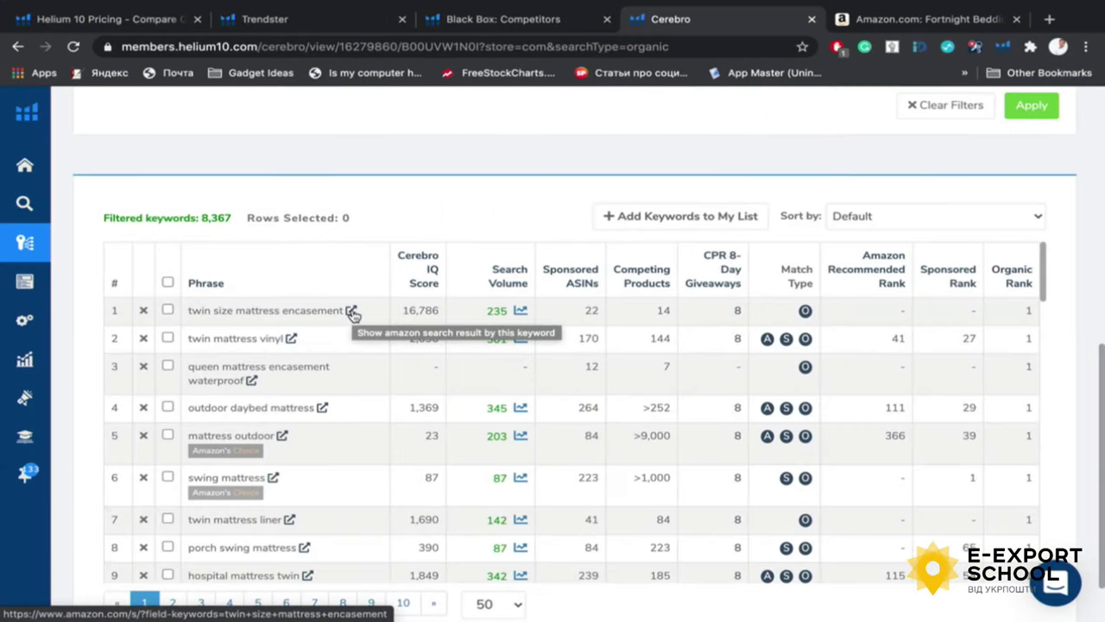
# Select useful keywords in the results table, including twin size mattress encasement, queen mattress encasement waterproof, mattress outdoor and twin mattress liner
pyautogui.scroll(1, 643, 215)
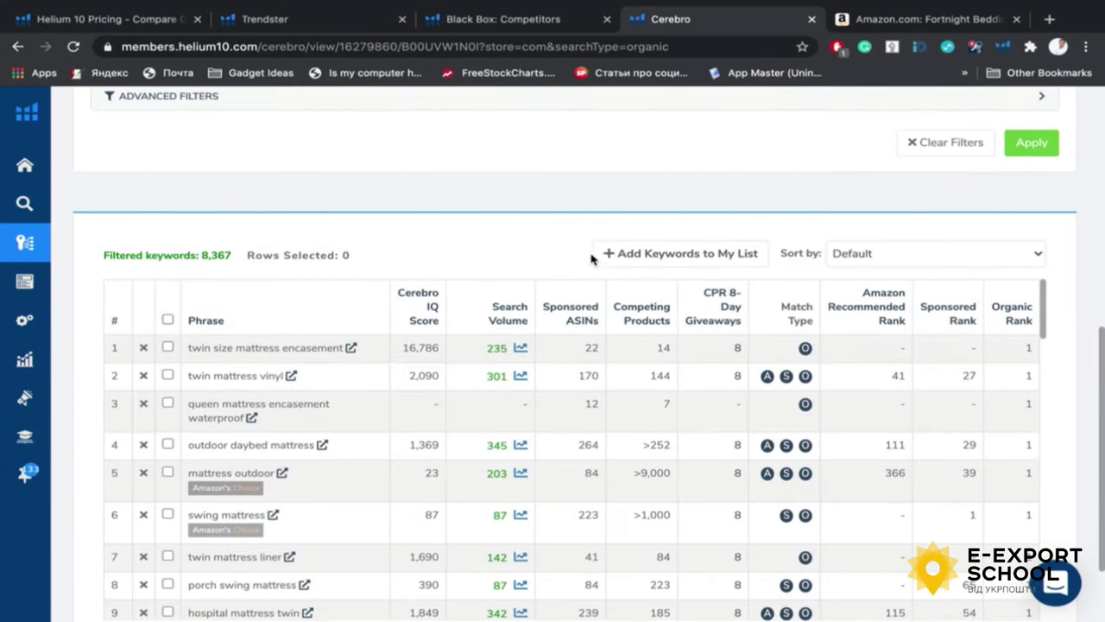
pyautogui.click(167, 346)
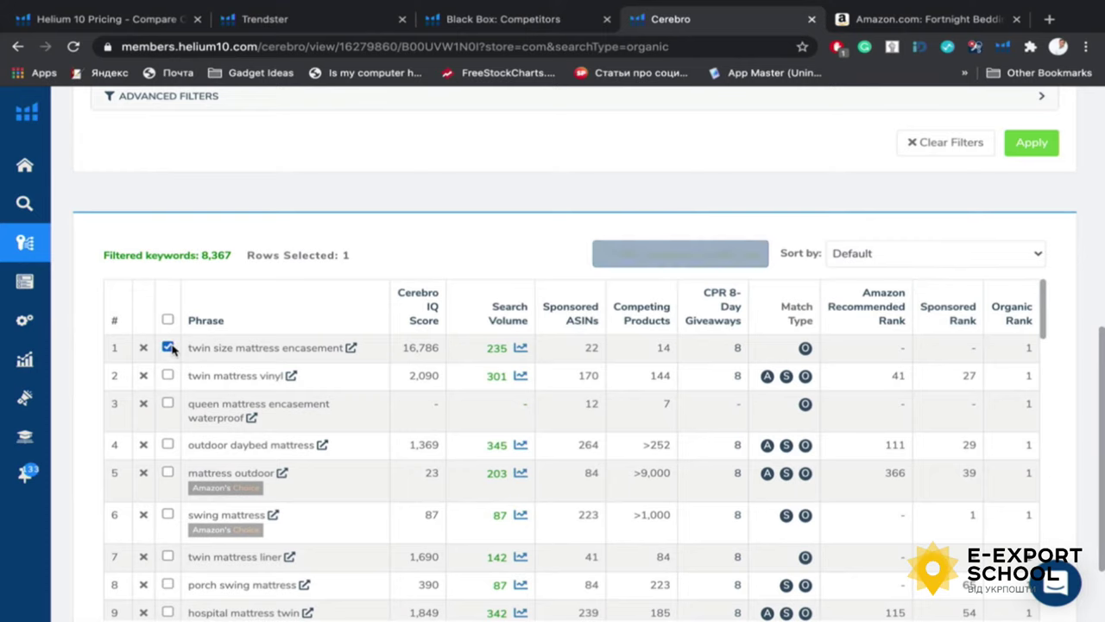
pyautogui.scroll(-1, 172, 468)
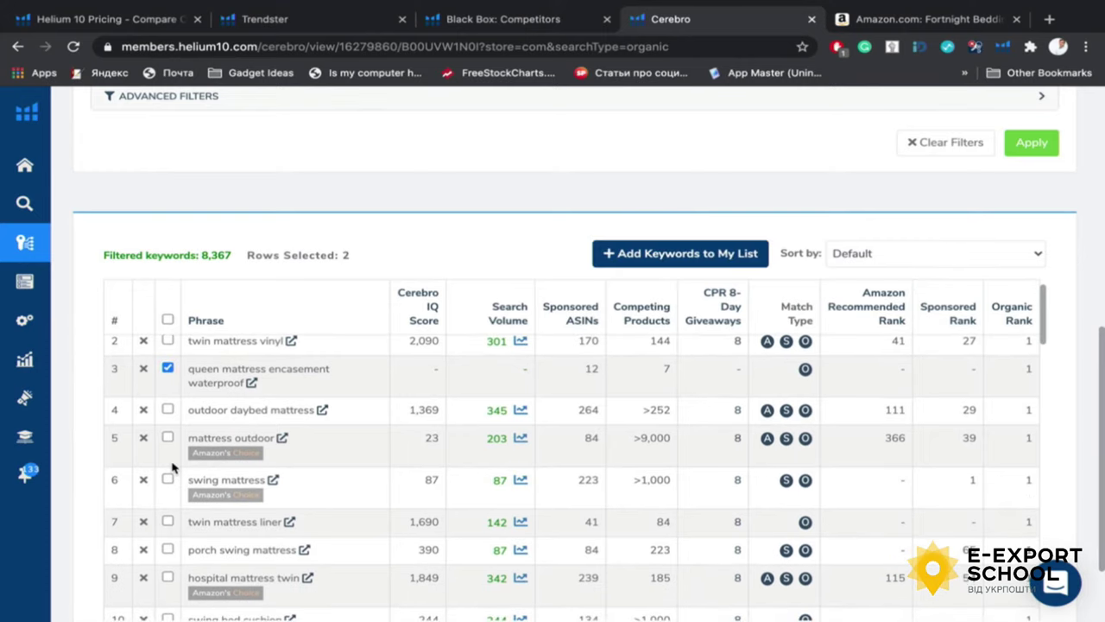
pyautogui.scroll(-2, 165, 445)
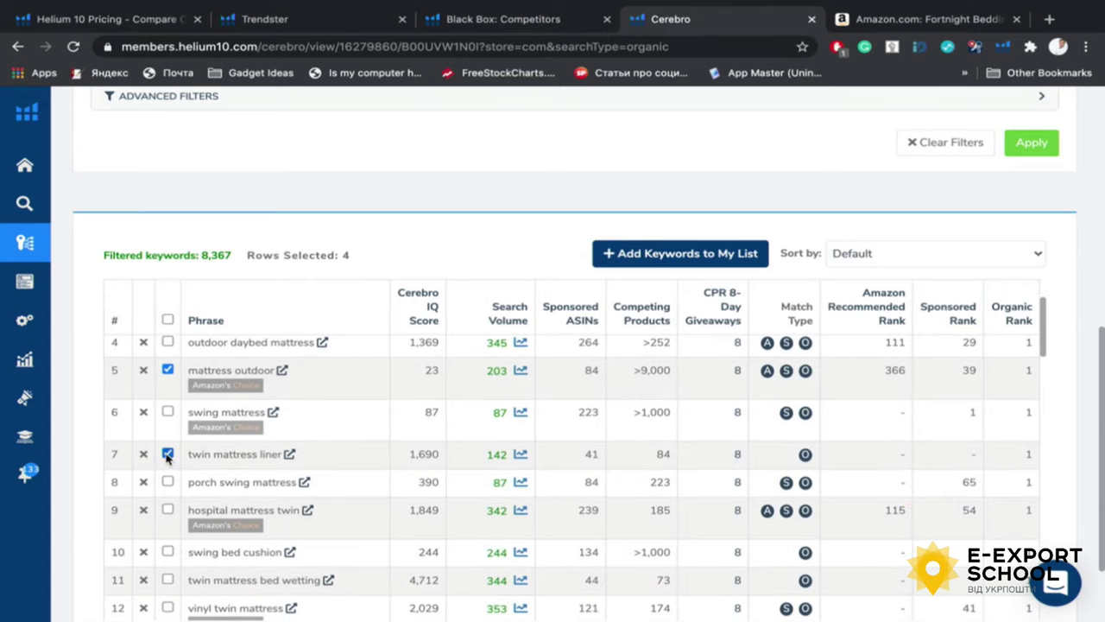
pyautogui.scroll(-2, 167, 460)
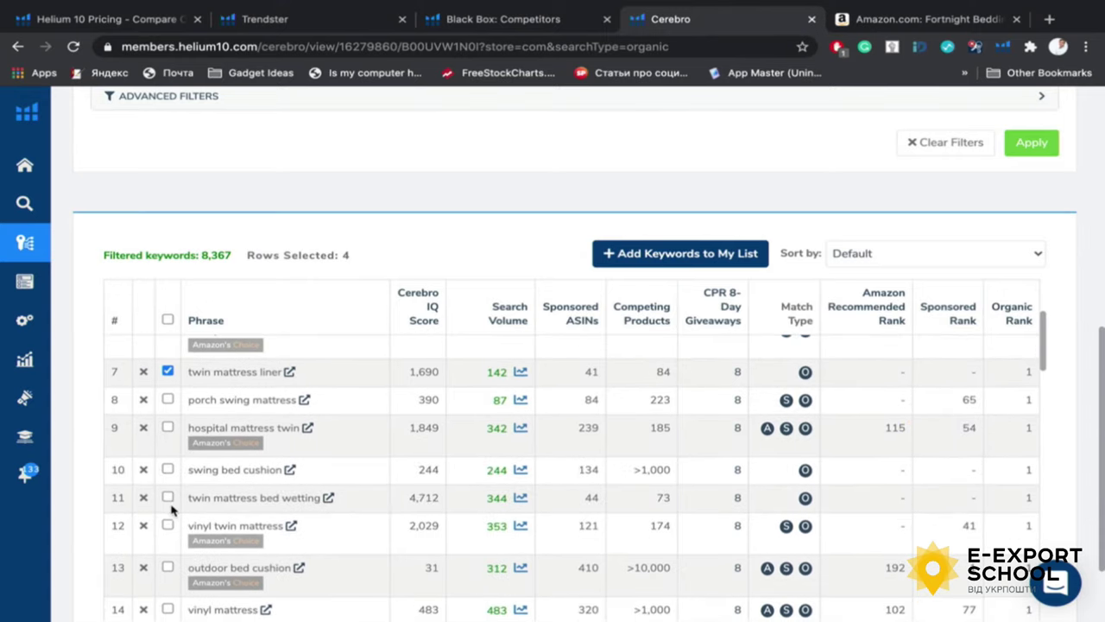
pyautogui.scroll(-1, 172, 510)
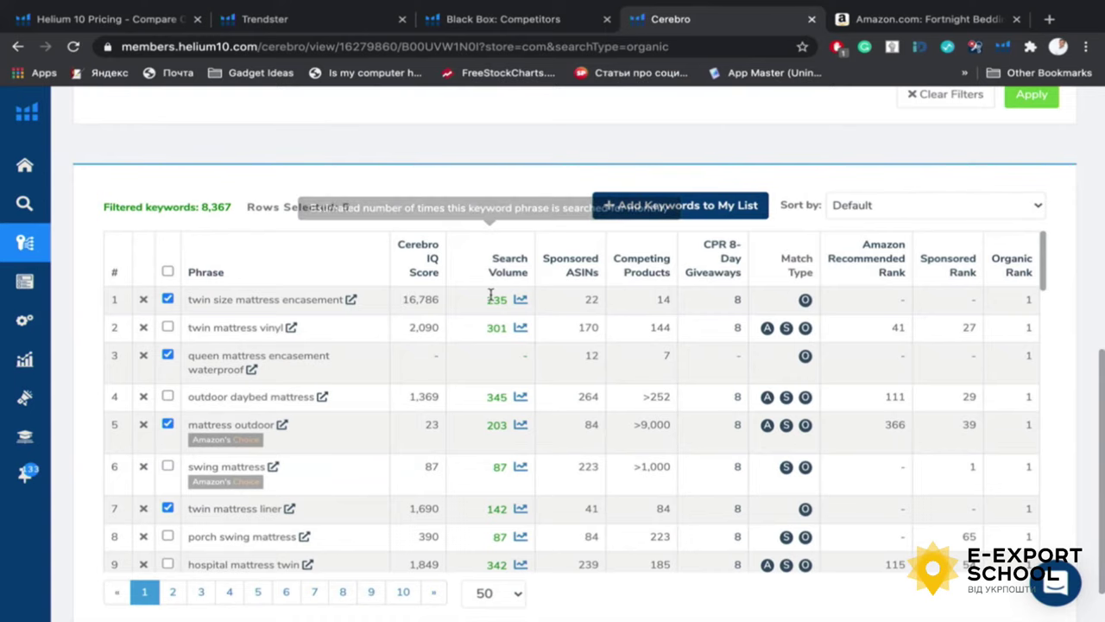
# Check the Search Volume filter's explanation and set its minimum to 5000
pyautogui.scroll(3, 488, 276)
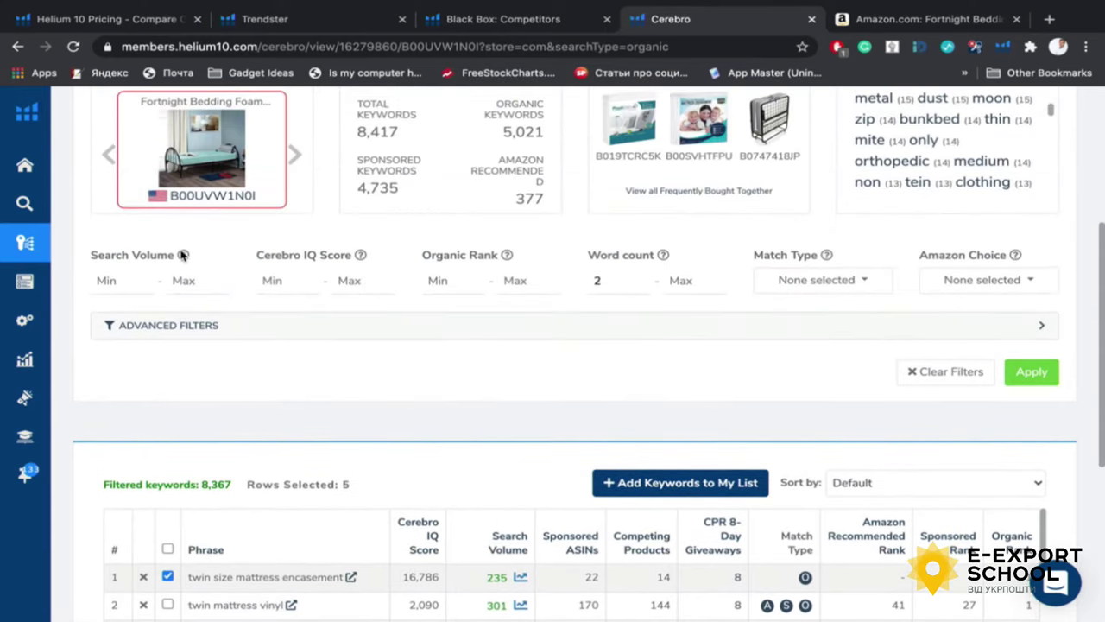
pyautogui.moveTo(184, 257)
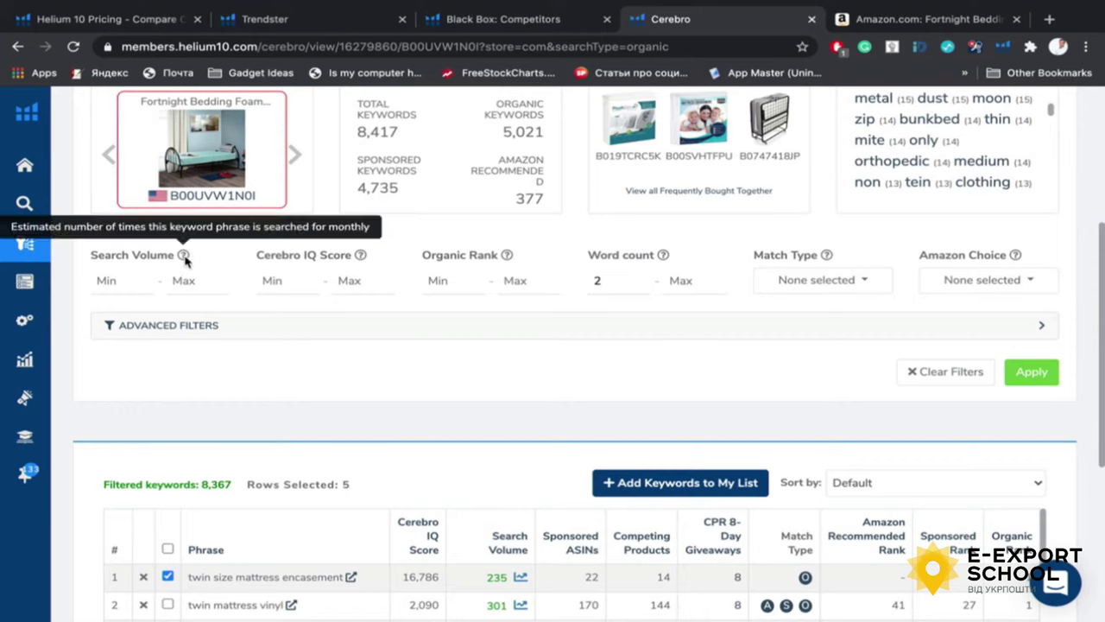
pyautogui.scroll(-1, 420, 437)
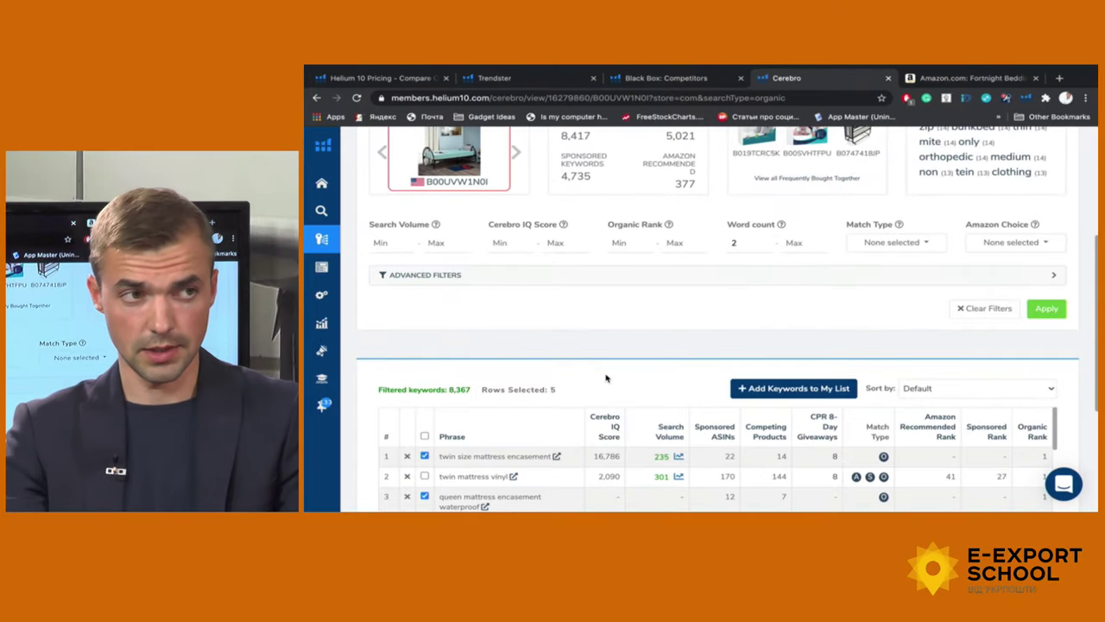
pyautogui.scroll(-2, 605, 377)
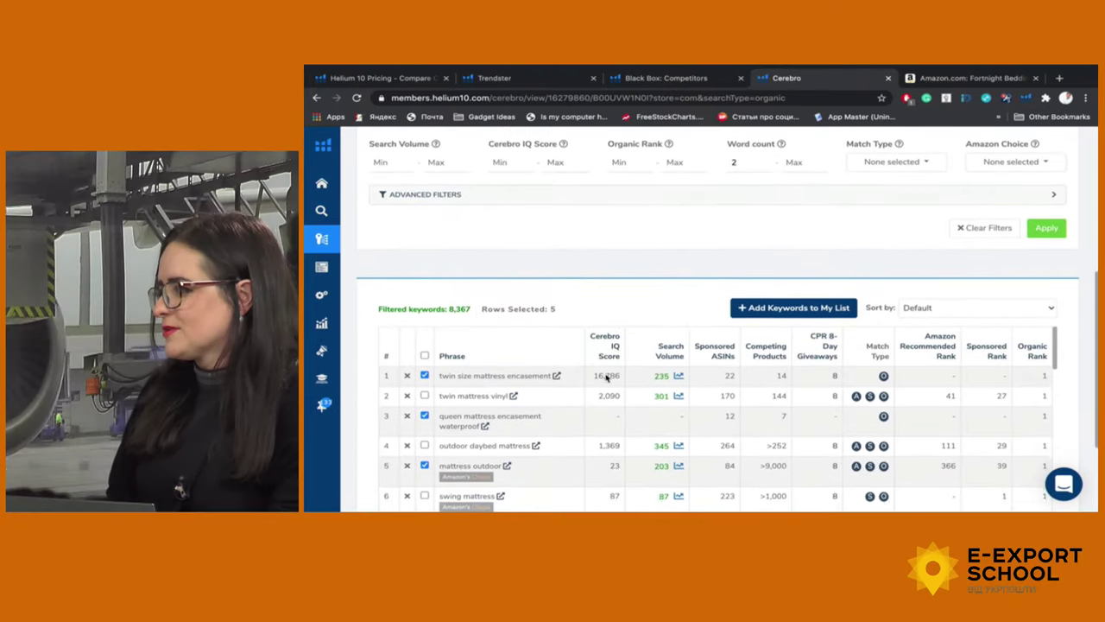
pyautogui.scroll(3, 605, 377)
pyautogui.scroll(-3, 606, 377)
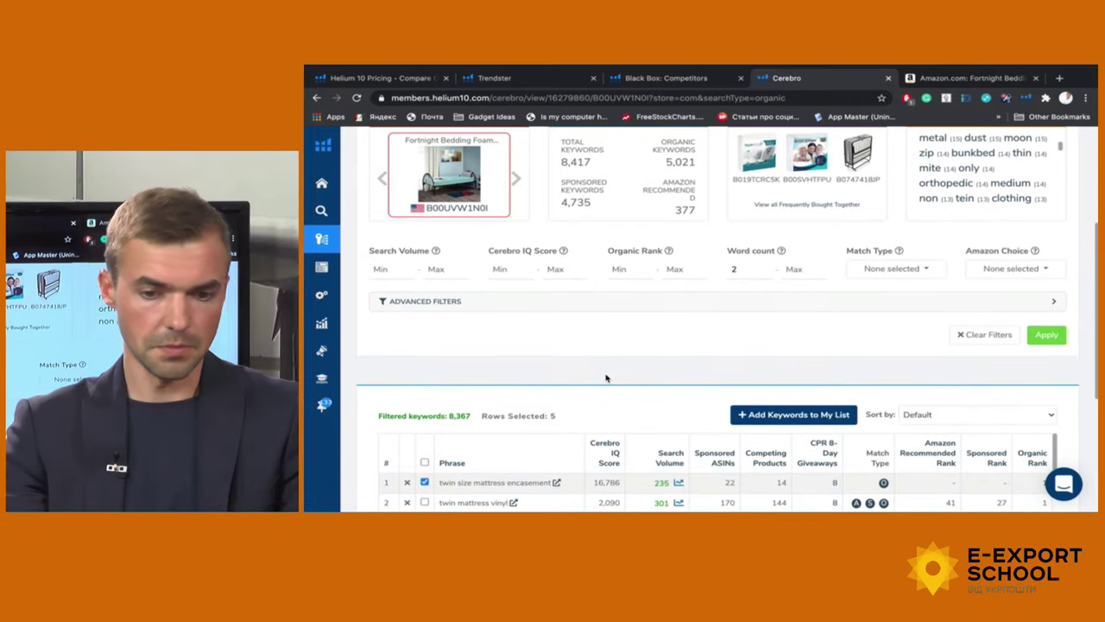
pyautogui.click(346, 271)
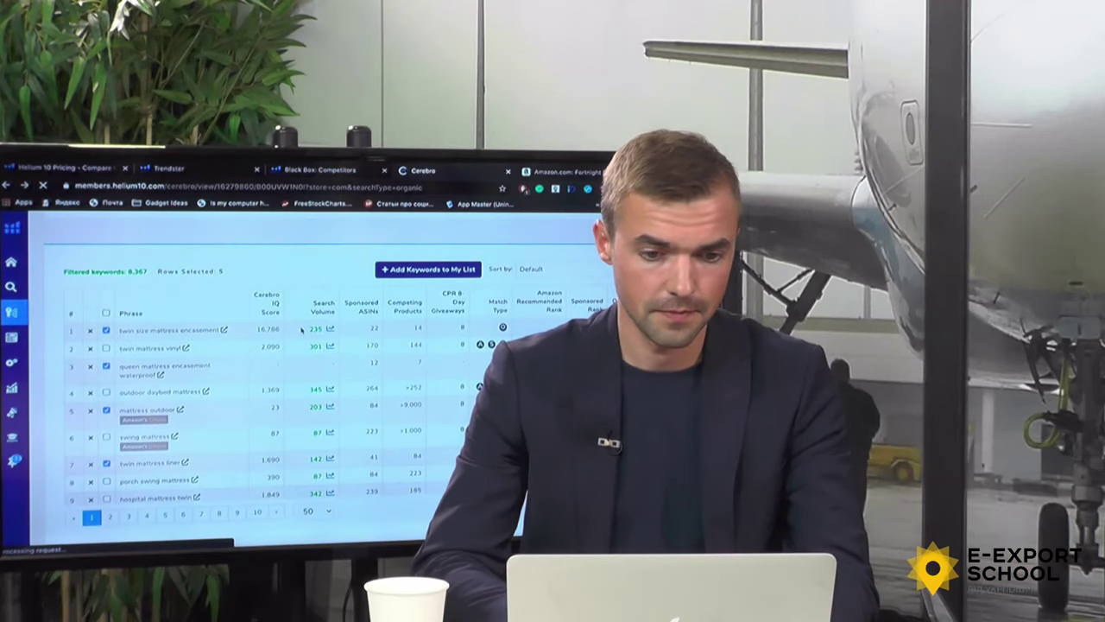
pyautogui.scroll(5, 367, 378)
pyautogui.scroll(2, 301, 328)
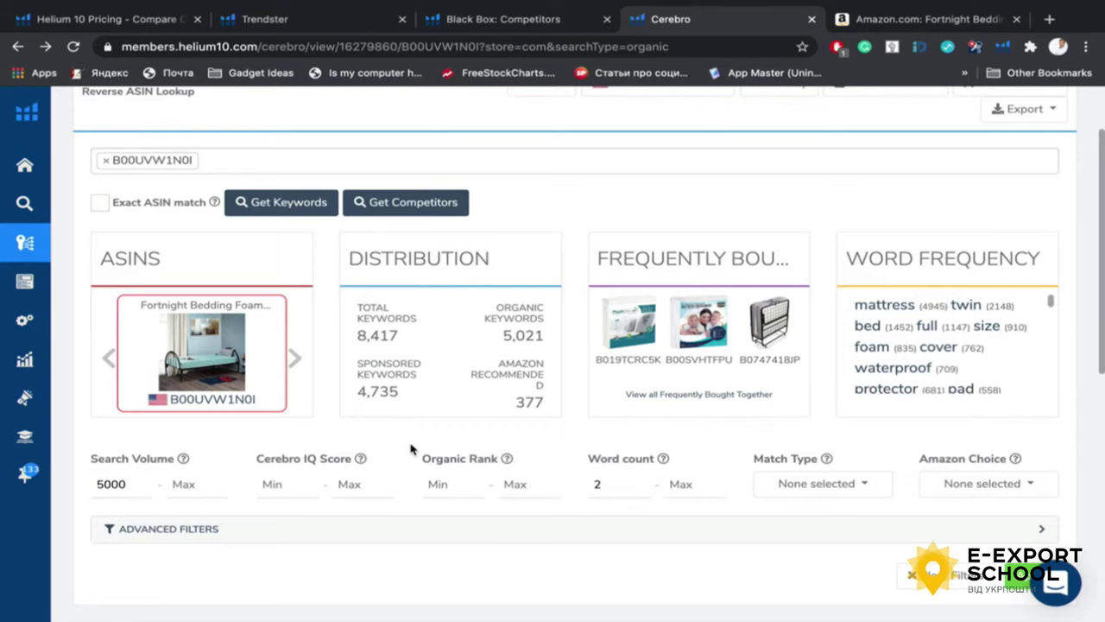
# Check the Cerebro IQ Score and Organic Rank explanations, and set the maximum Organic Rank to 50
pyautogui.scroll(-3, 411, 449)
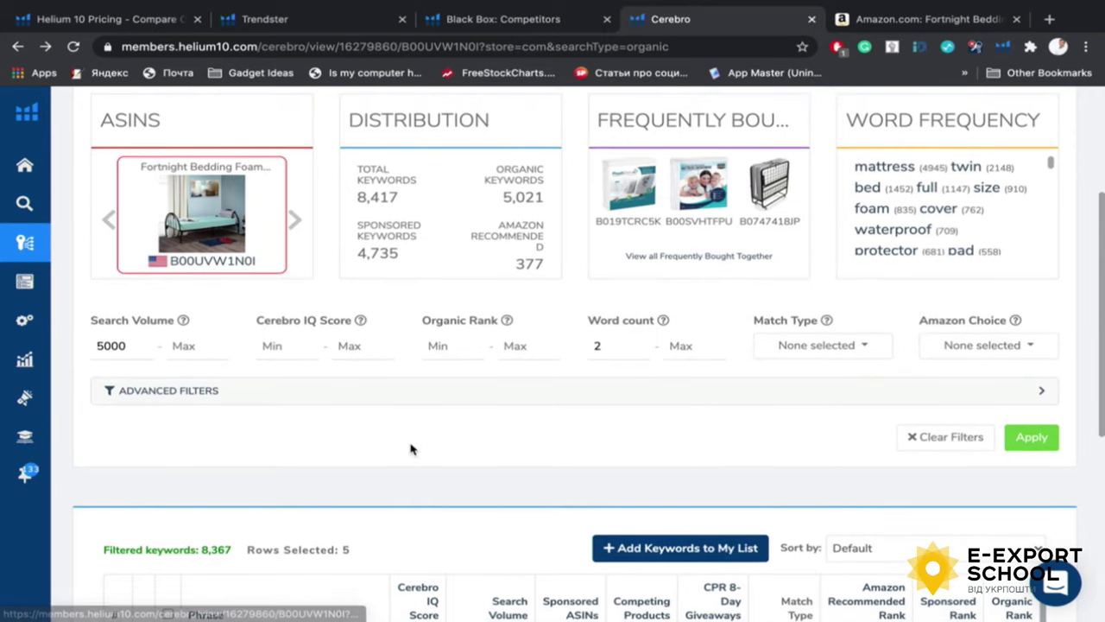
pyautogui.scroll(-1, 411, 448)
pyautogui.scroll(1, 411, 448)
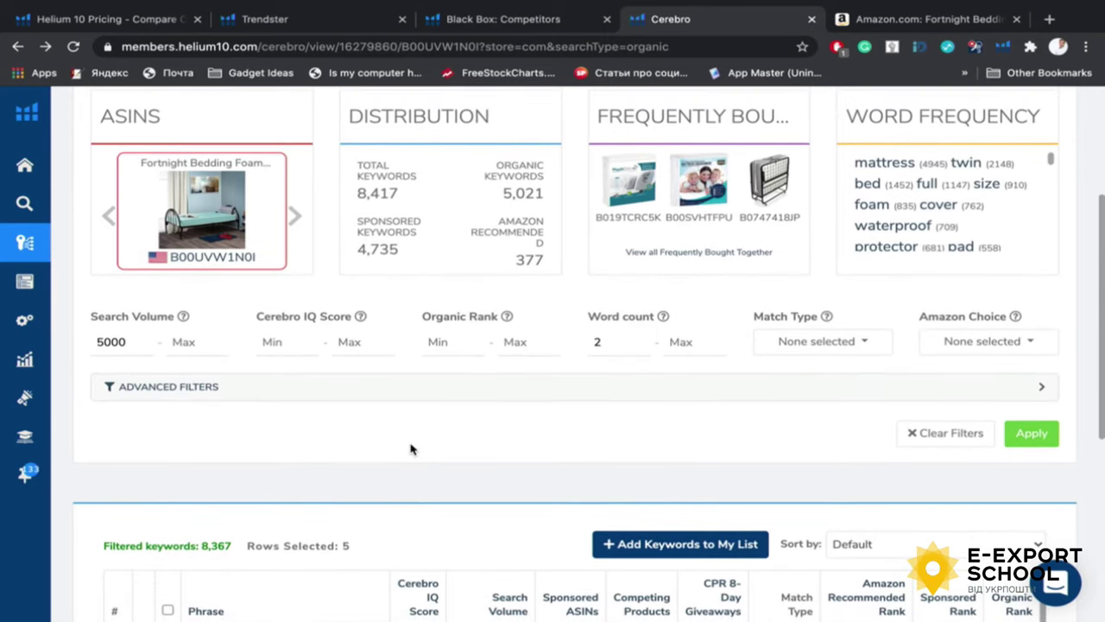
pyautogui.moveTo(361, 335)
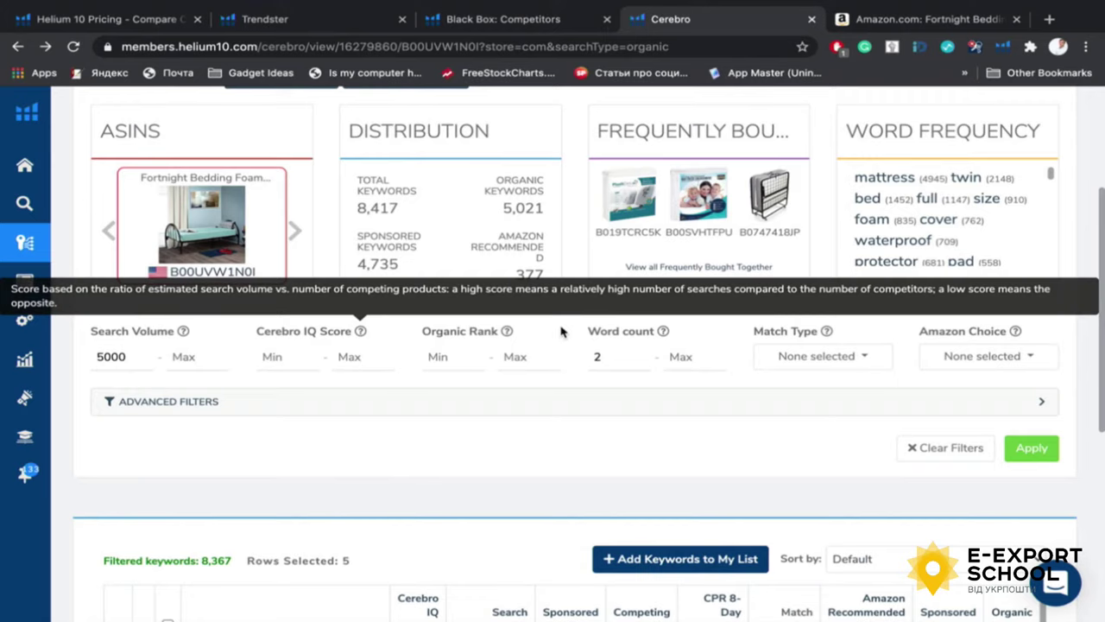
pyautogui.moveTo(507, 332)
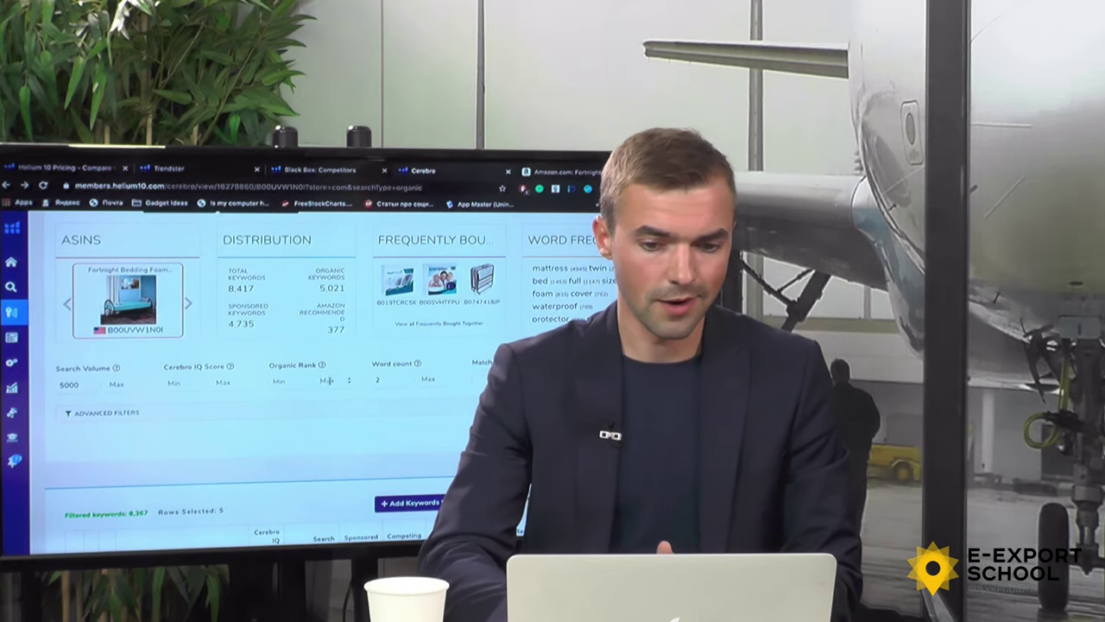
pyautogui.click(327, 380)
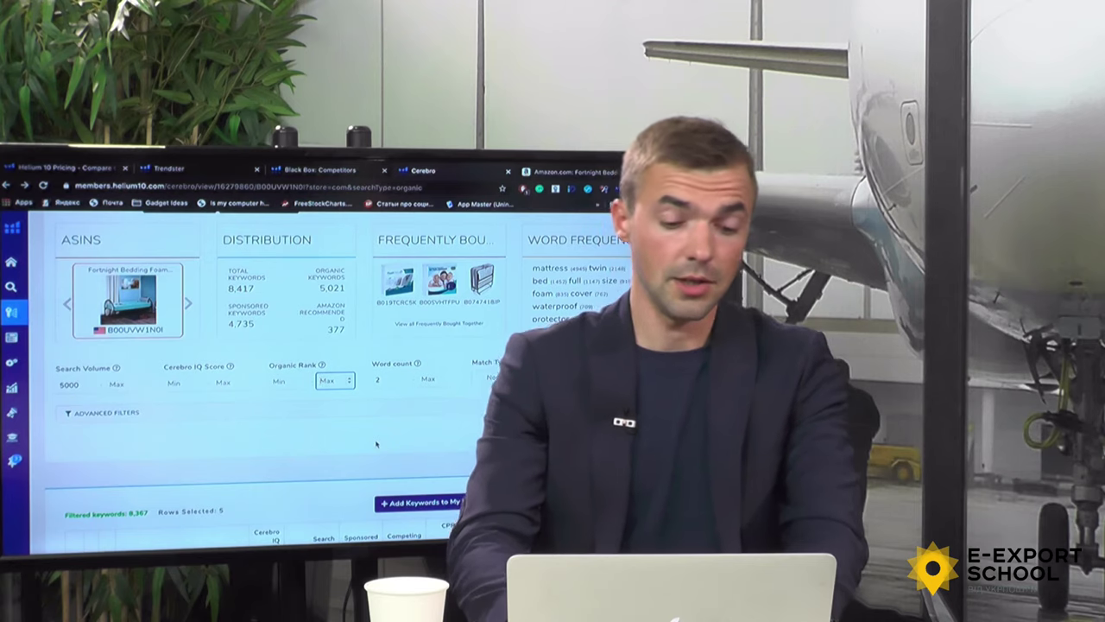
pyautogui.write('50')
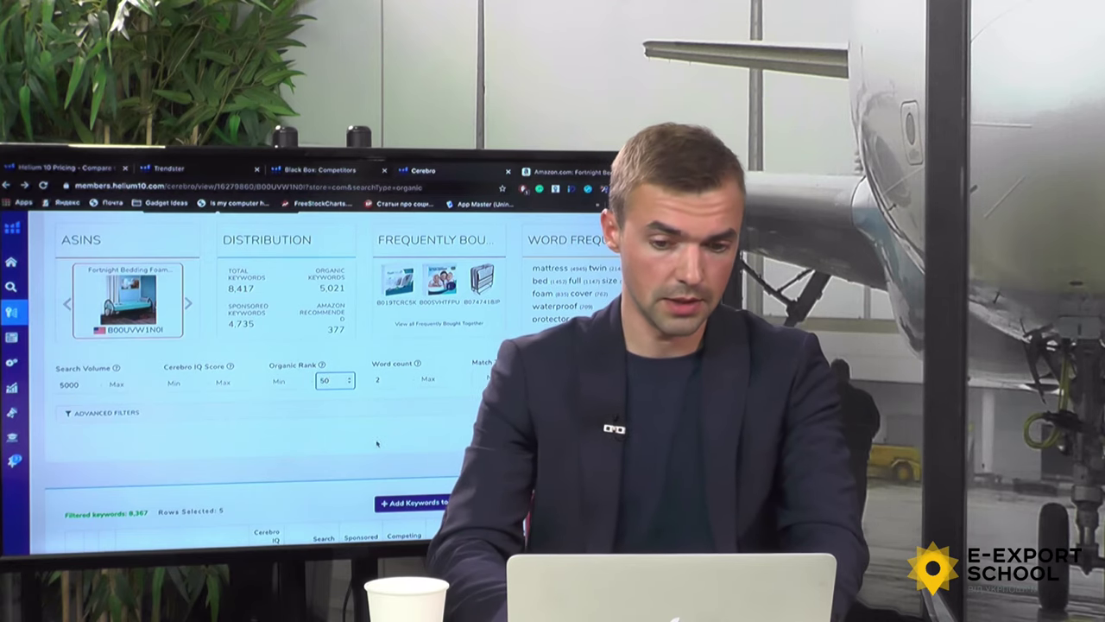
pyautogui.click(390, 442)
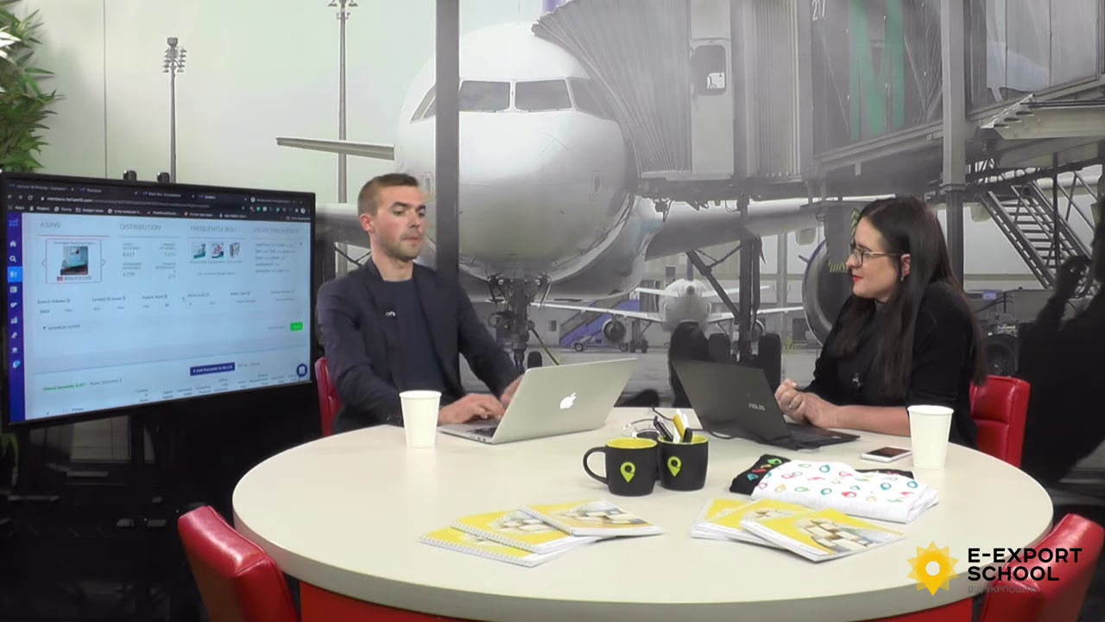
# Set the minimum Word count filter to 3
pyautogui.scroll(-1, 164, 311)
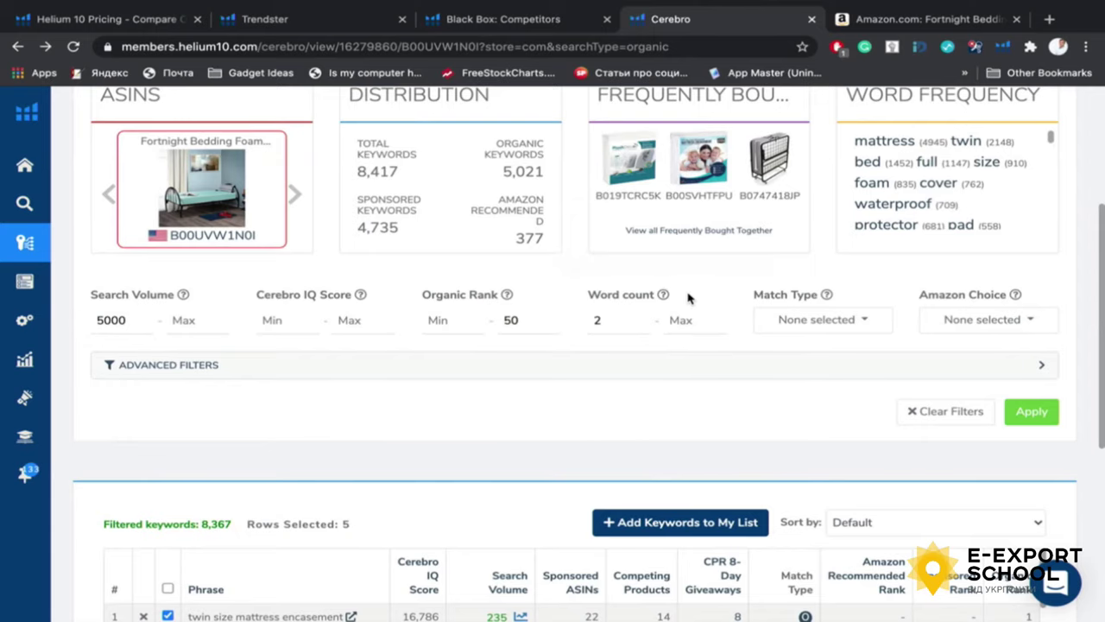
pyautogui.scroll(-1, 633, 294)
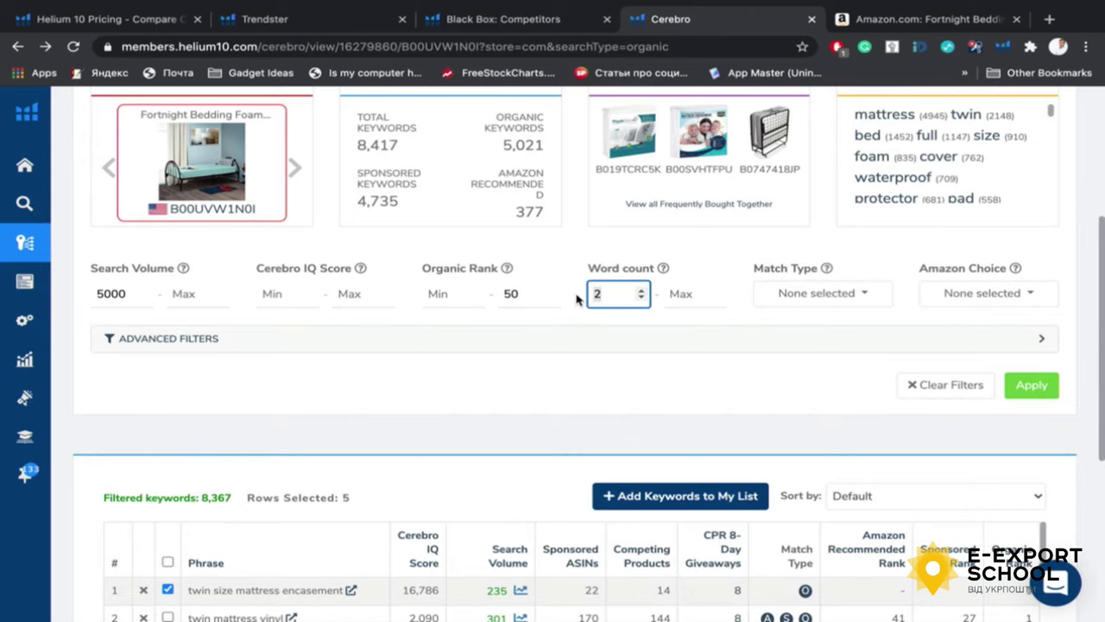
pyautogui.scroll(-1, 630, 366)
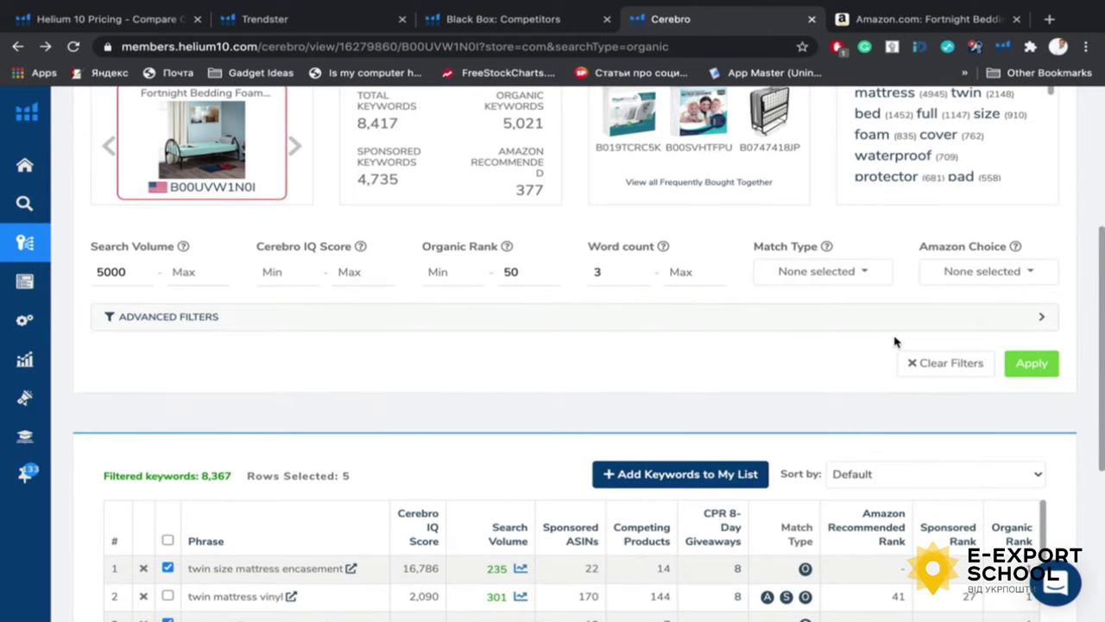
# Look through the Match Type and Amazon Choice options without choosing any, and apply the keyword filters
pyautogui.click(854, 275)
pyautogui.click(659, 361)
pyautogui.click(989, 278)
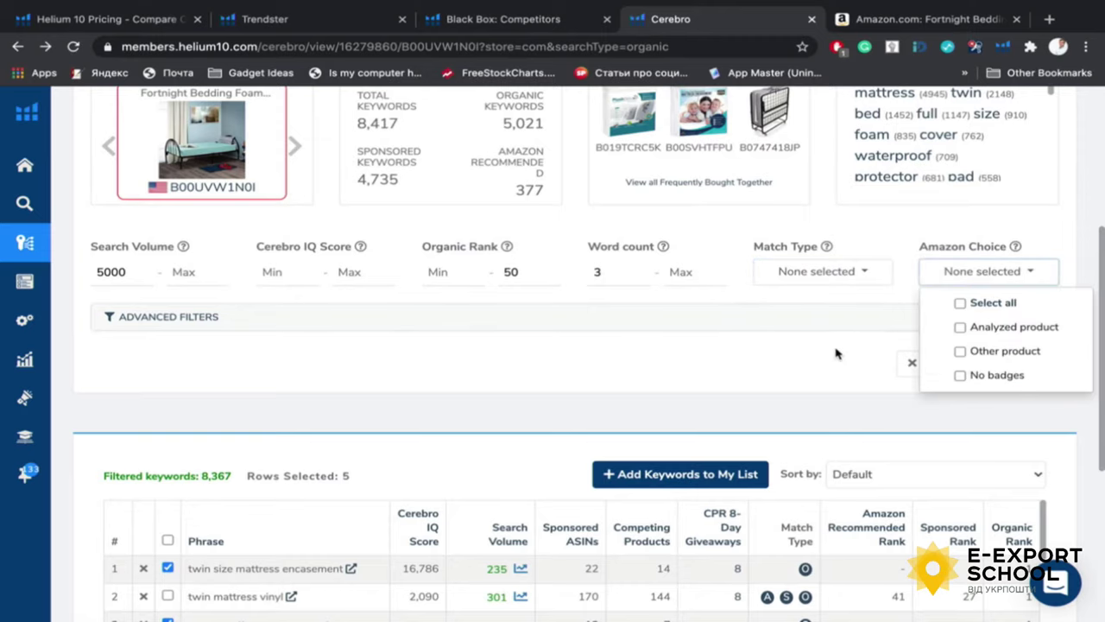
pyautogui.scroll(-1, 836, 353)
pyautogui.click(717, 322)
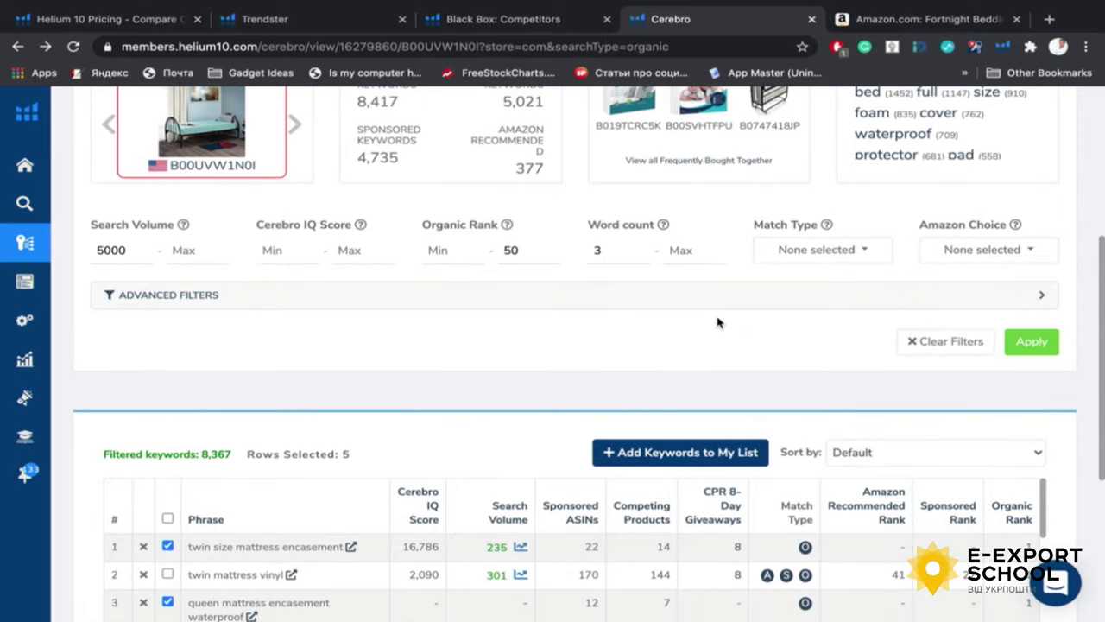
pyautogui.click(1043, 343)
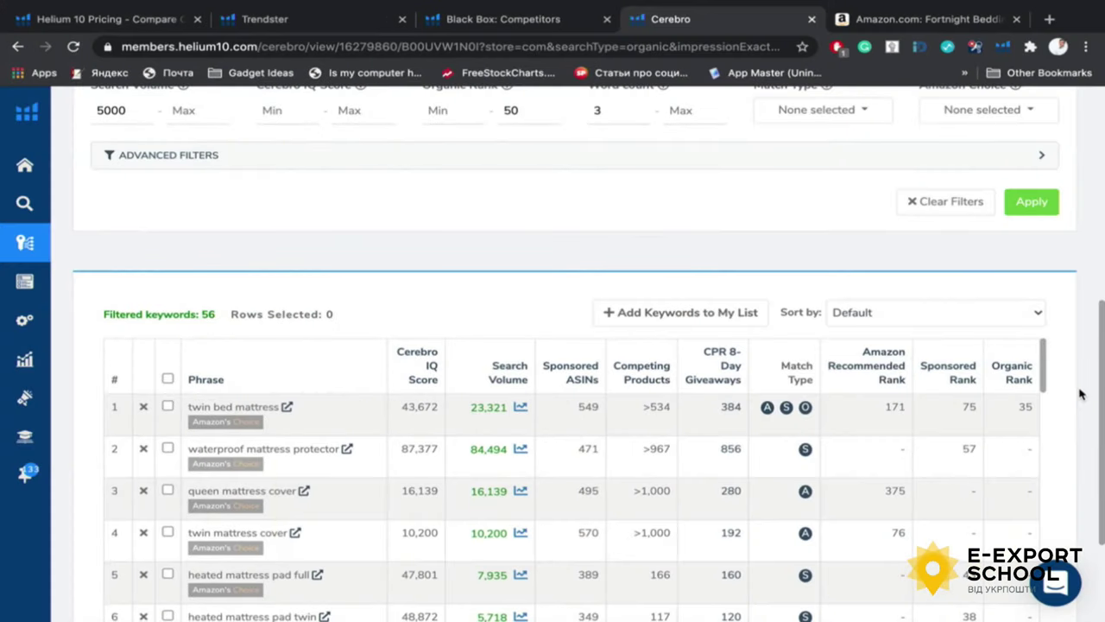
# Examine the filtered keywords, checking the sponsored ASINs, match type, sponsored rank and organic rank for "twin bed mattress"
pyautogui.scroll(-1, 1080, 394)
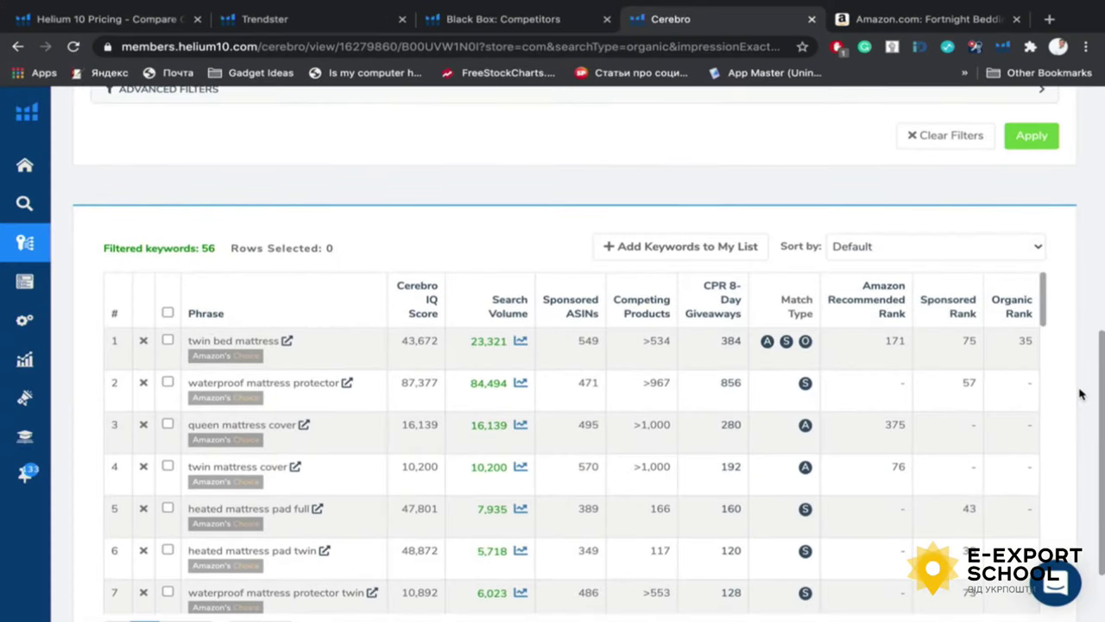
pyautogui.scroll(-1, 1080, 393)
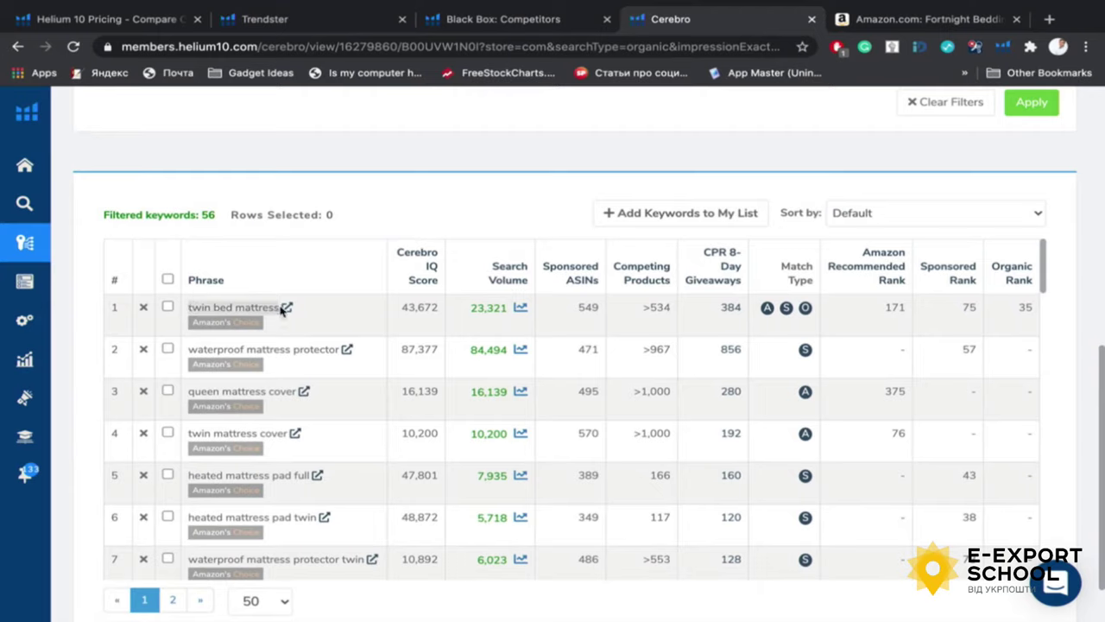
pyautogui.click(579, 308)
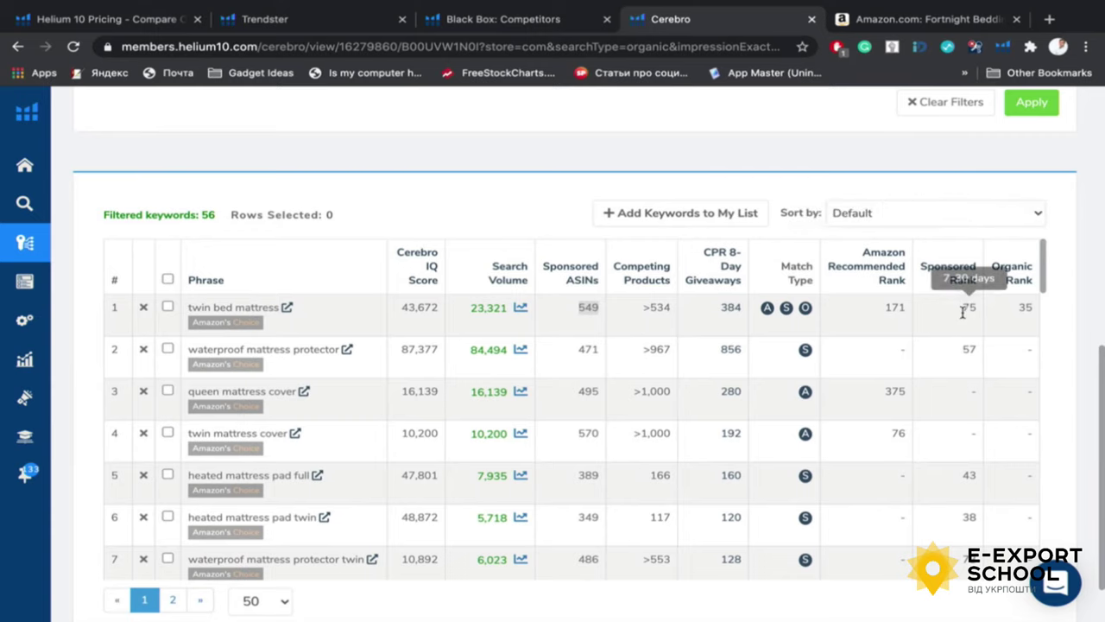
pyautogui.scroll(1, 961, 321)
pyautogui.click(1035, 321)
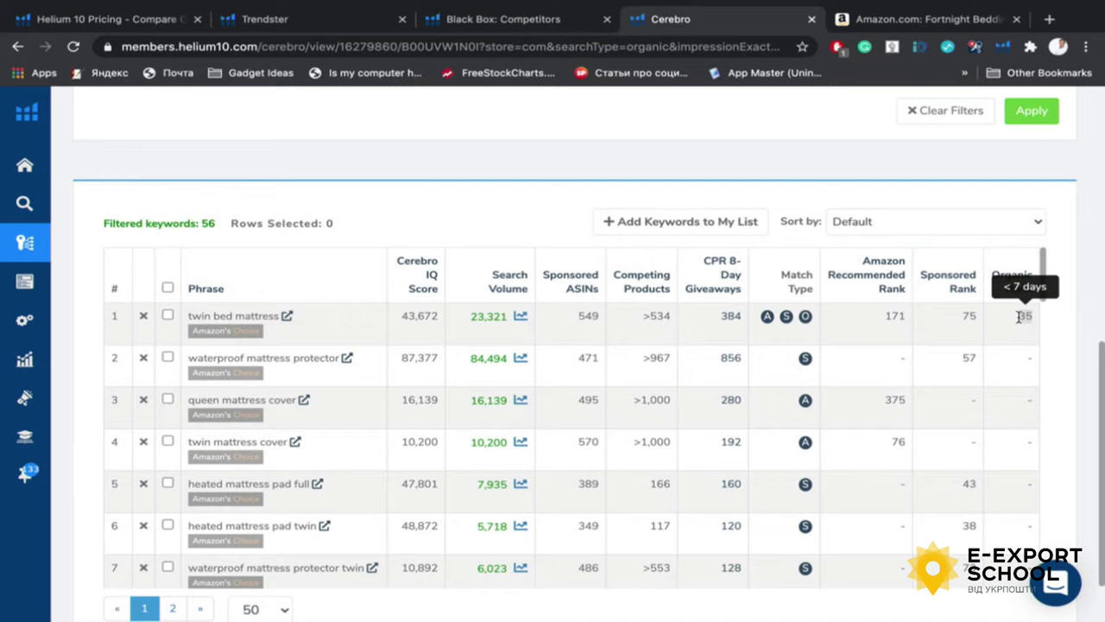
pyautogui.click(970, 315)
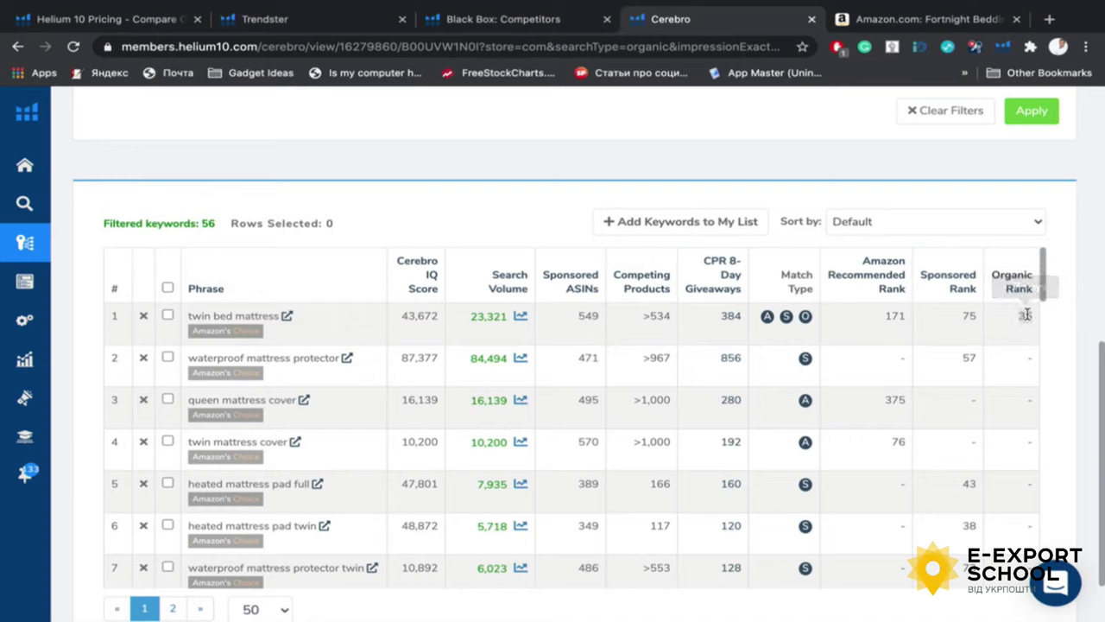
pyautogui.moveTo(970, 316)
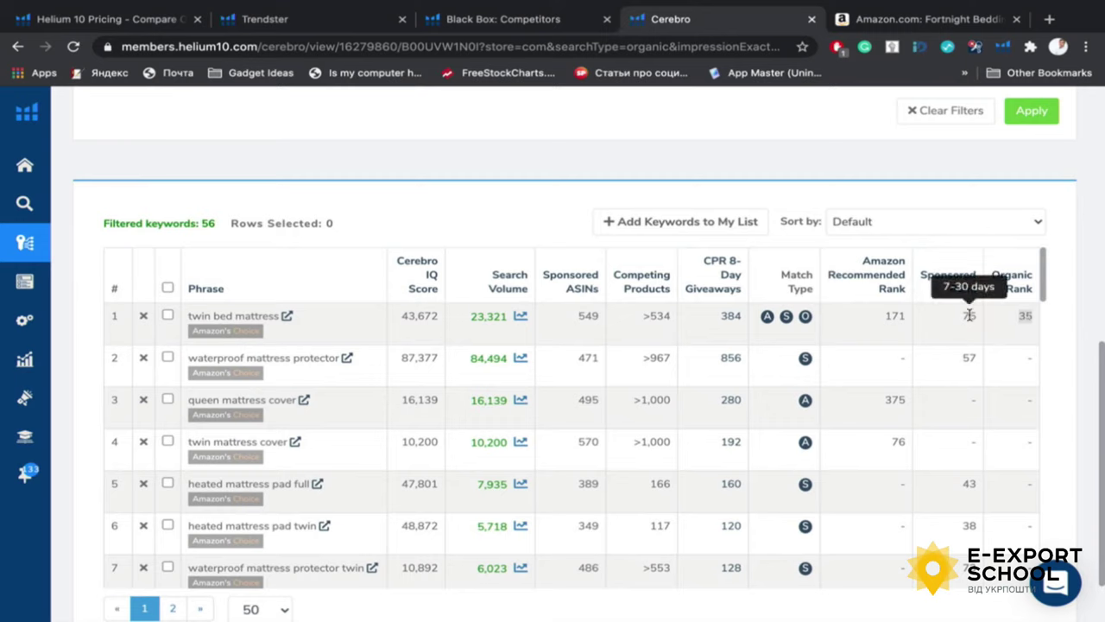
pyautogui.moveTo(926, 296)
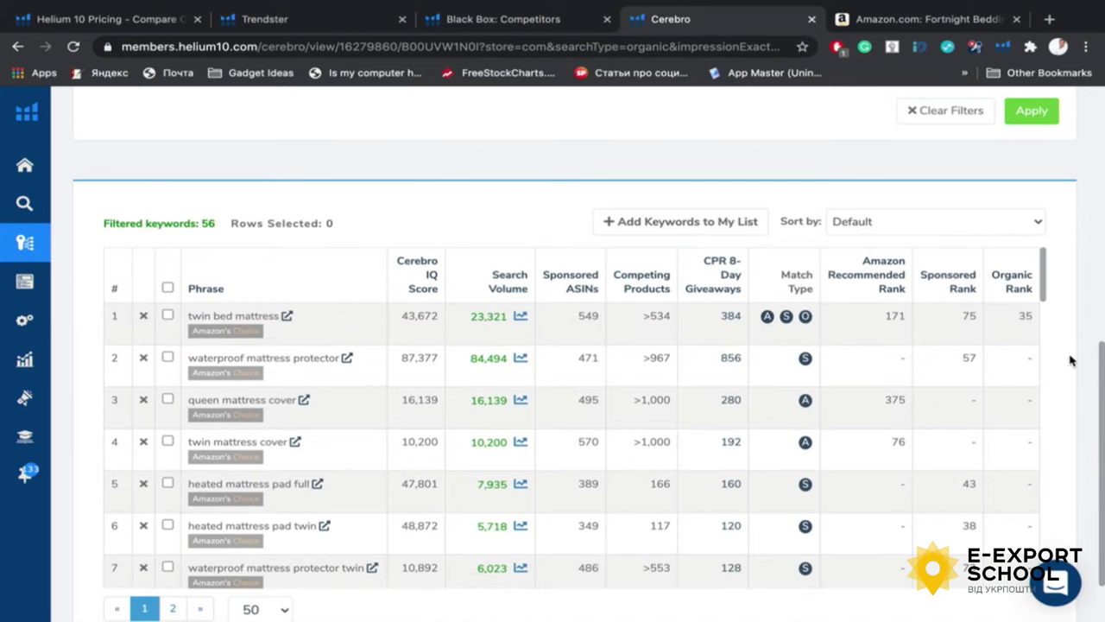
pyautogui.scroll(-1, 1071, 361)
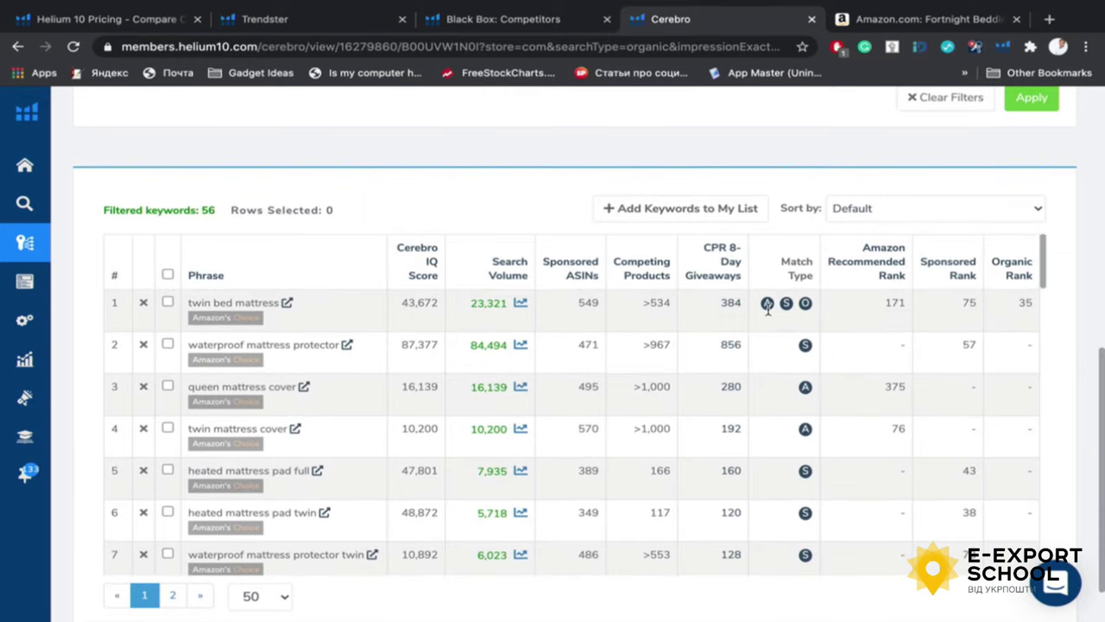
pyautogui.scroll(1, 784, 427)
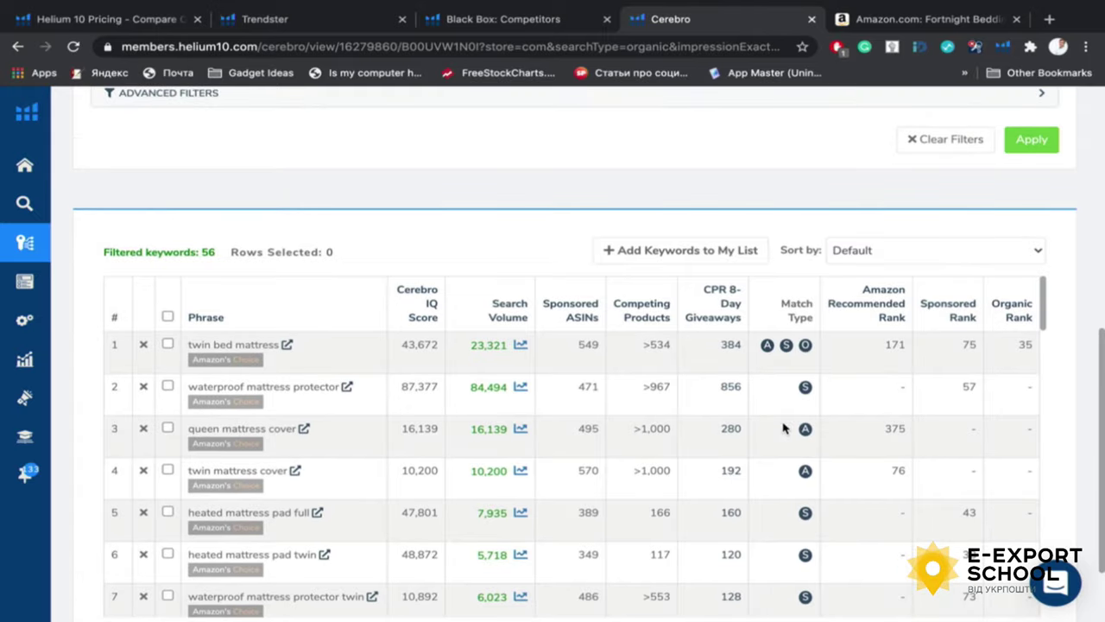
# Select the keywords "twin bed mattress" and "waterproof mattress protector" in the Cerebro results, and clear both selections
pyautogui.click(168, 345)
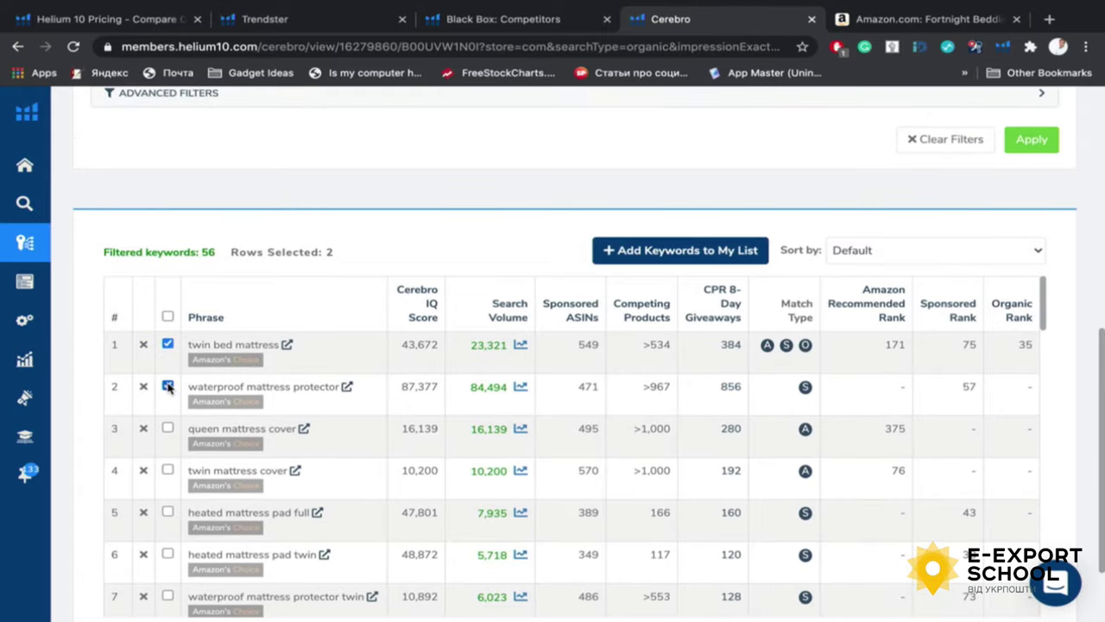
pyautogui.scroll(1, 169, 388)
pyautogui.scroll(-1, 169, 388)
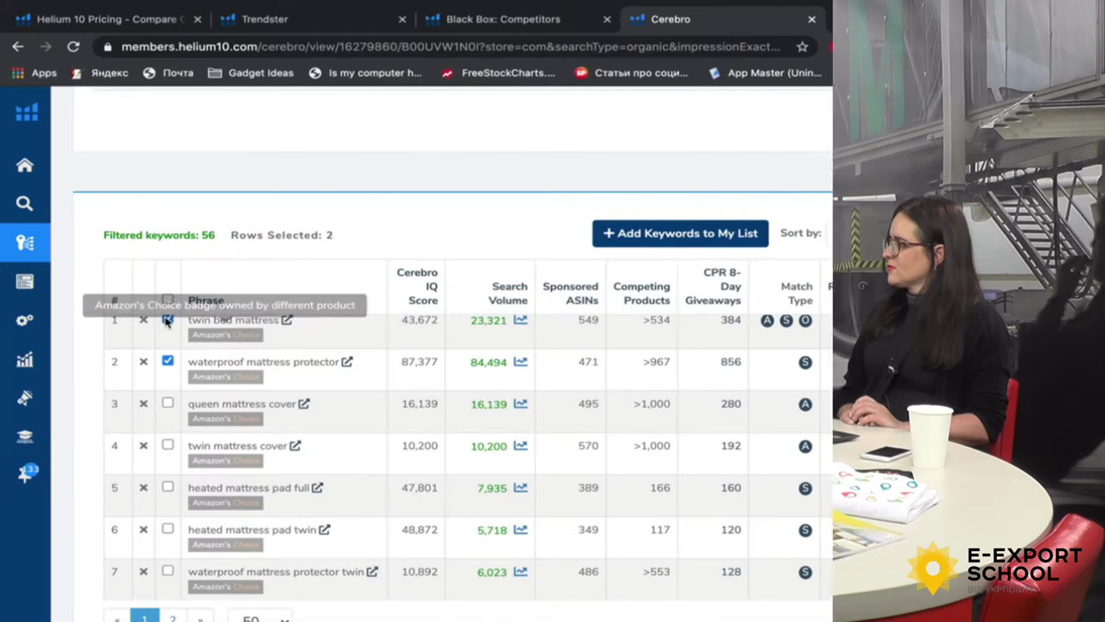
pyautogui.click(169, 320)
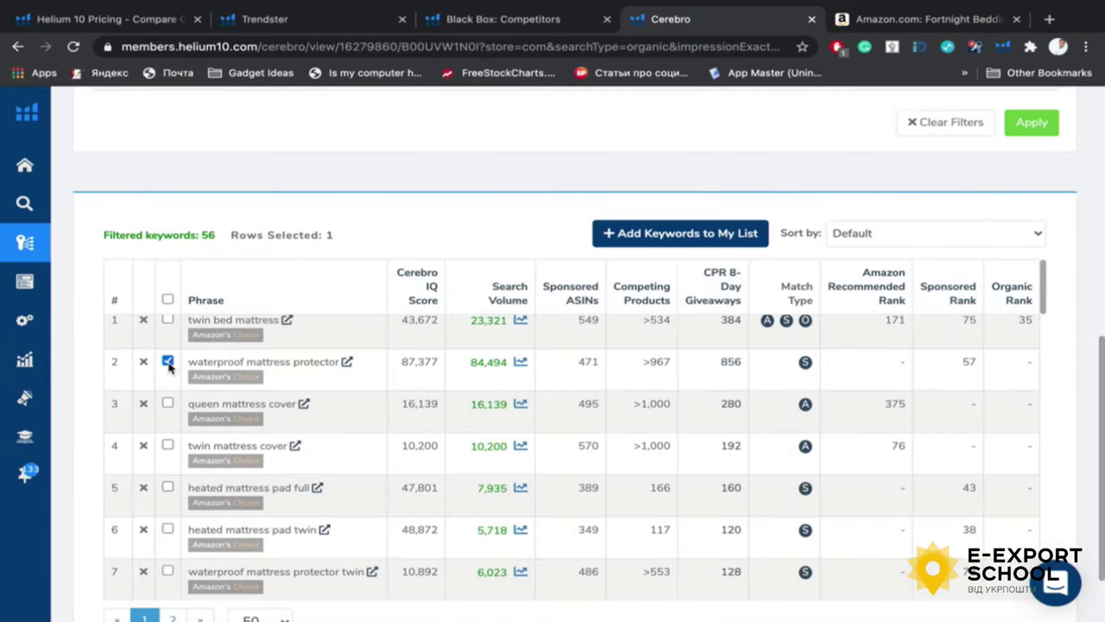
pyautogui.click(168, 363)
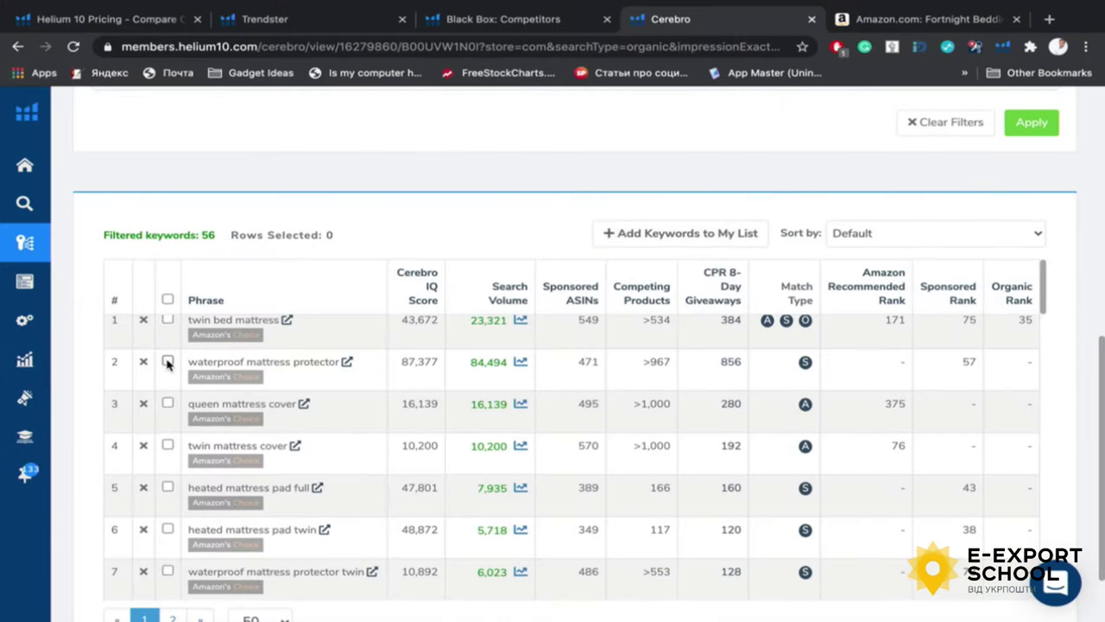
pyautogui.scroll(1, 397, 369)
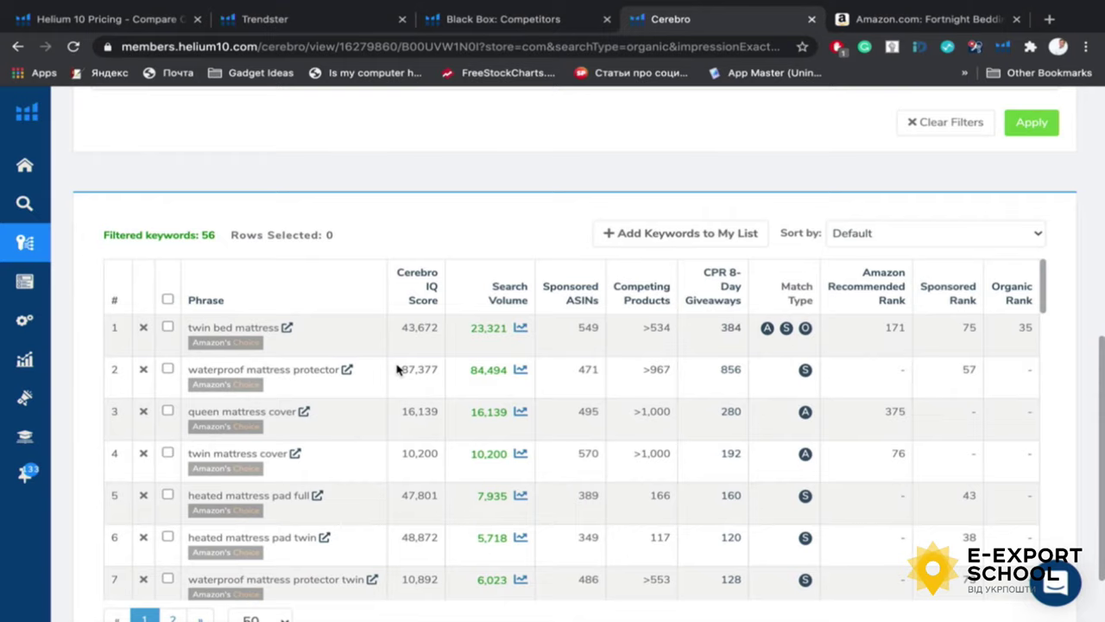
pyautogui.scroll(1, 469, 222)
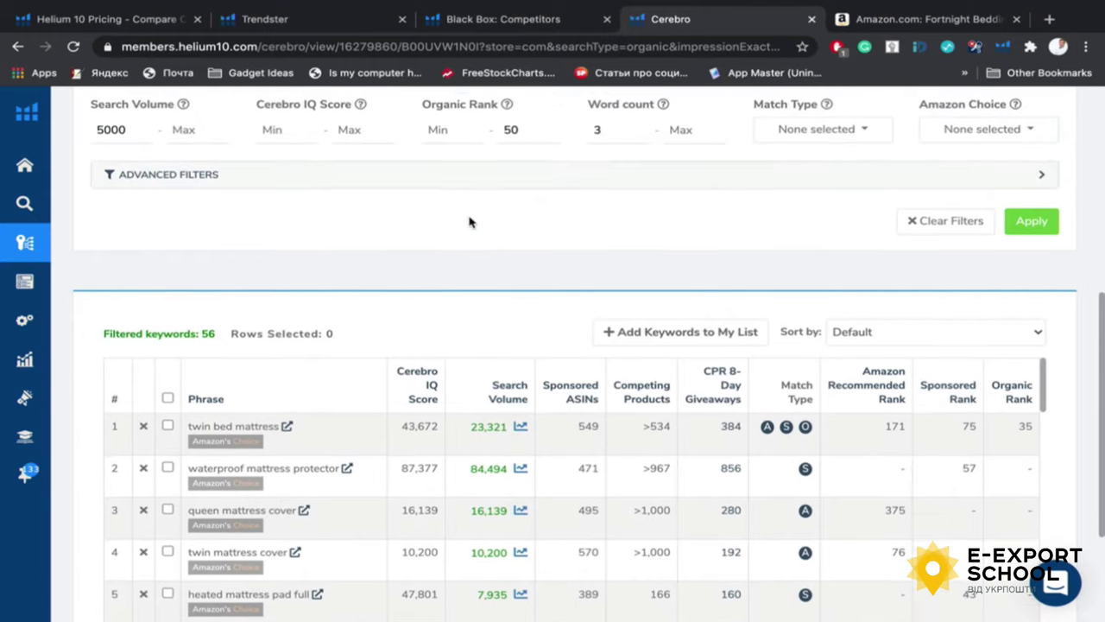
pyautogui.scroll(-1, 469, 222)
pyautogui.scroll(-1, 469, 222)
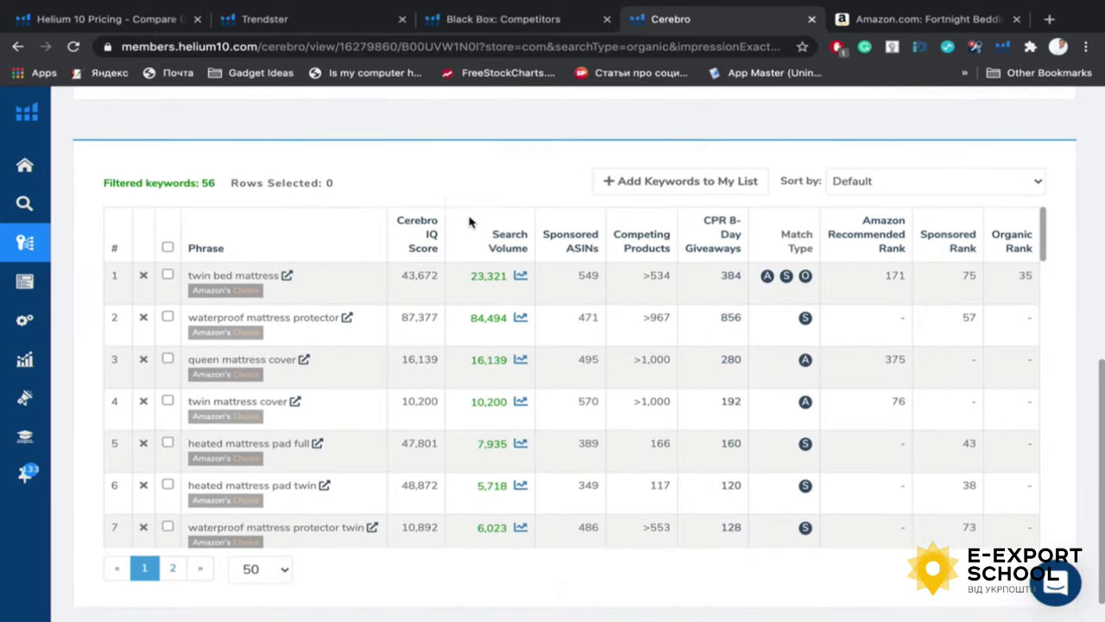
pyautogui.scroll(2, 572, 199)
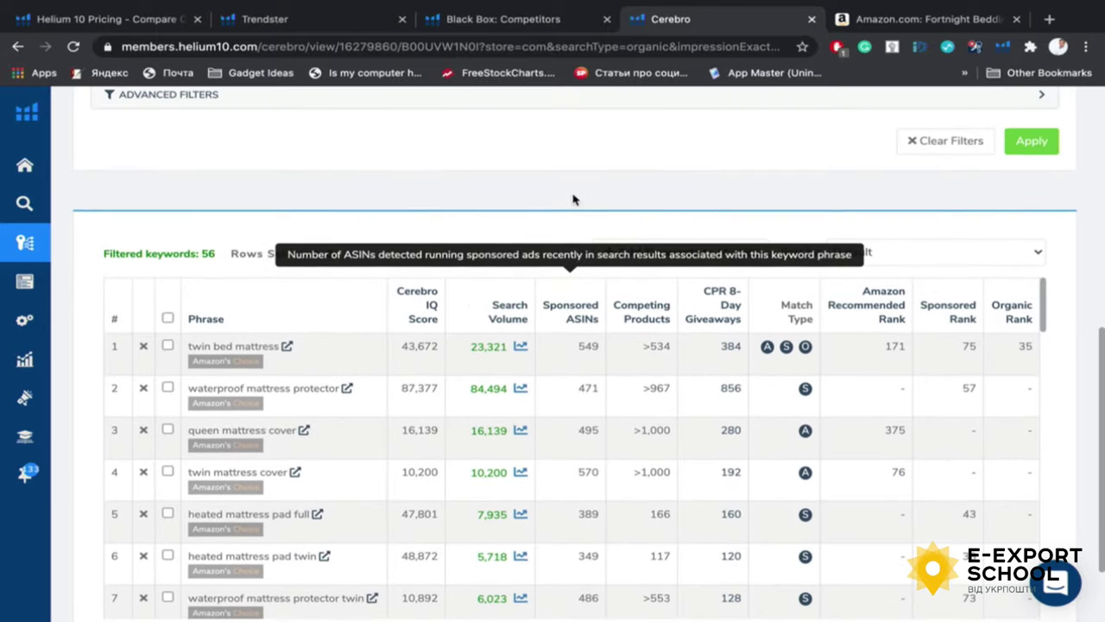
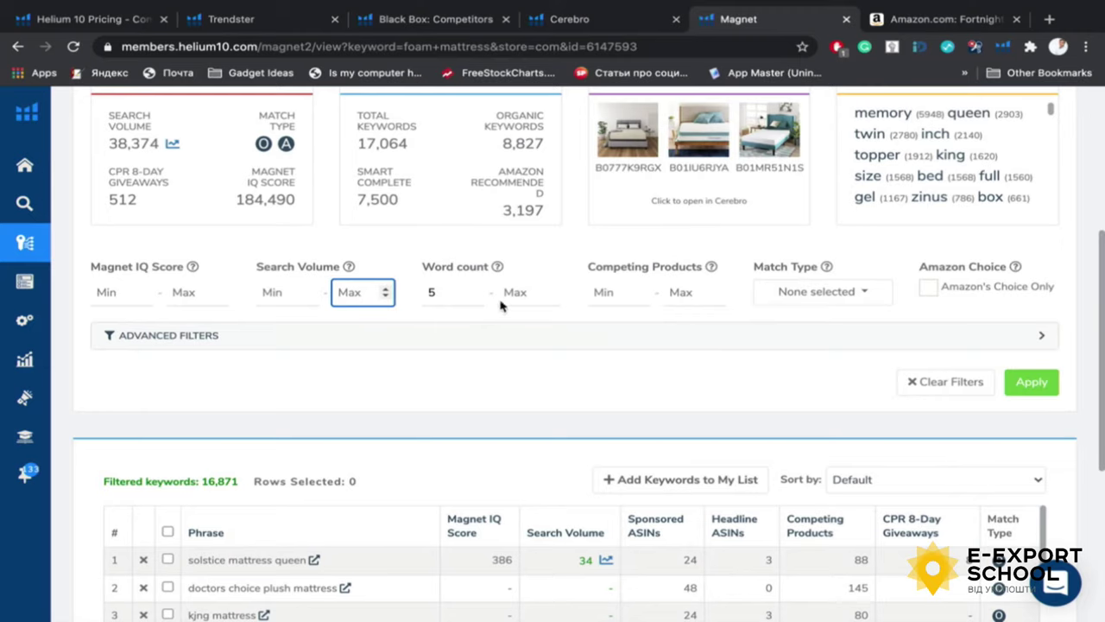
# Look through the Match Type options and the advanced phrase filters for the foam mattress keywords without choosing any
pyautogui.click(842, 297)
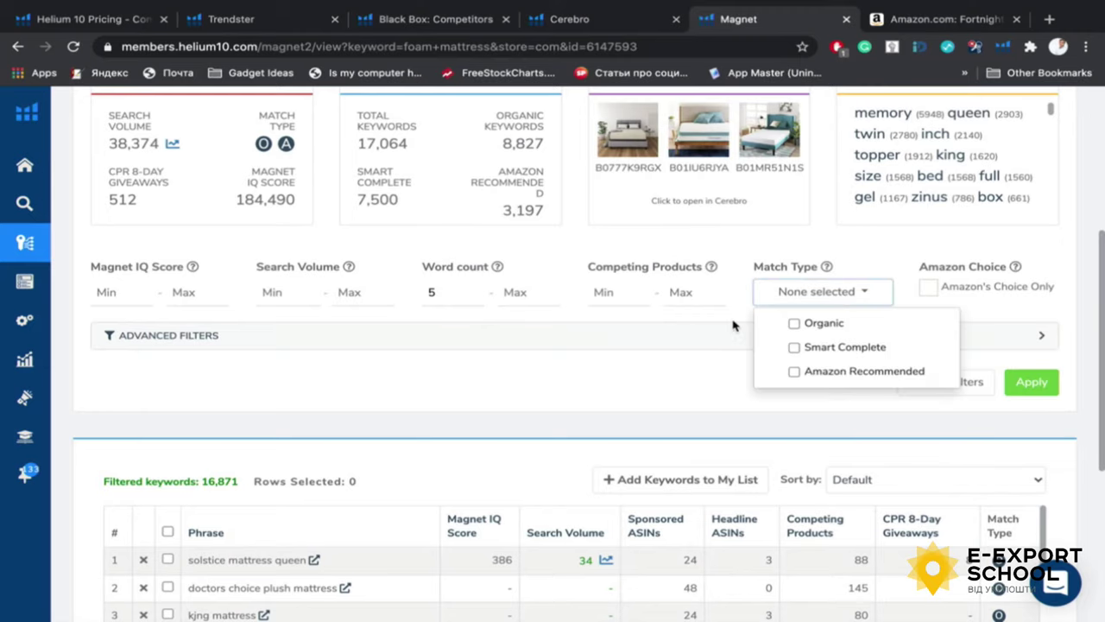
pyautogui.click(646, 347)
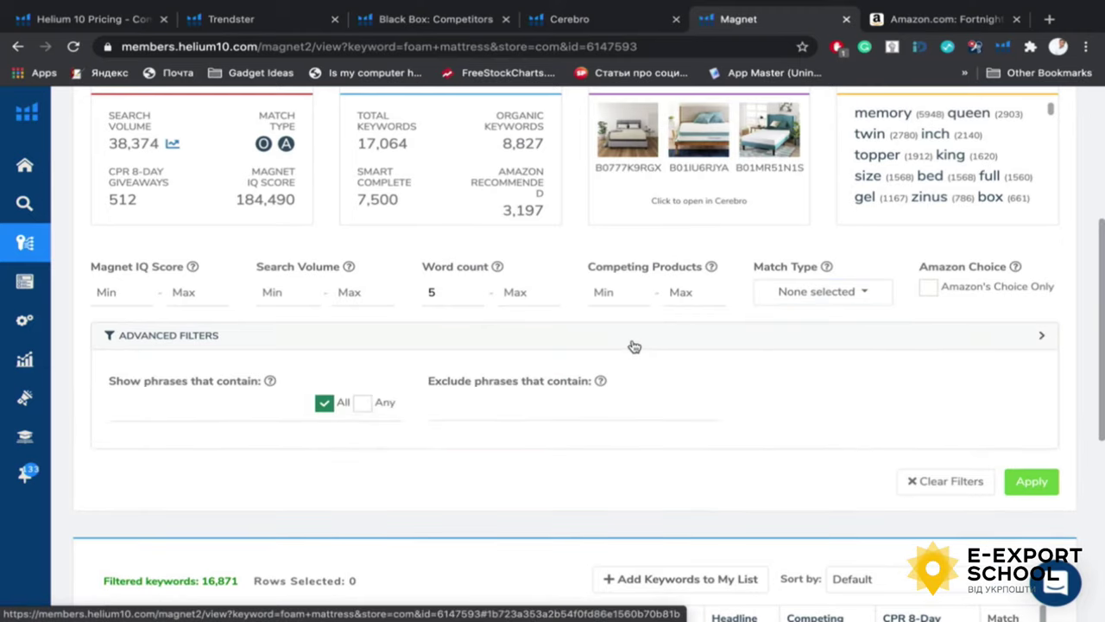
pyautogui.click(634, 348)
# Set the Search Volume filter to a minimum of 500 and a maximum of 1000, and apply the keyword filters
pyautogui.click(349, 290)
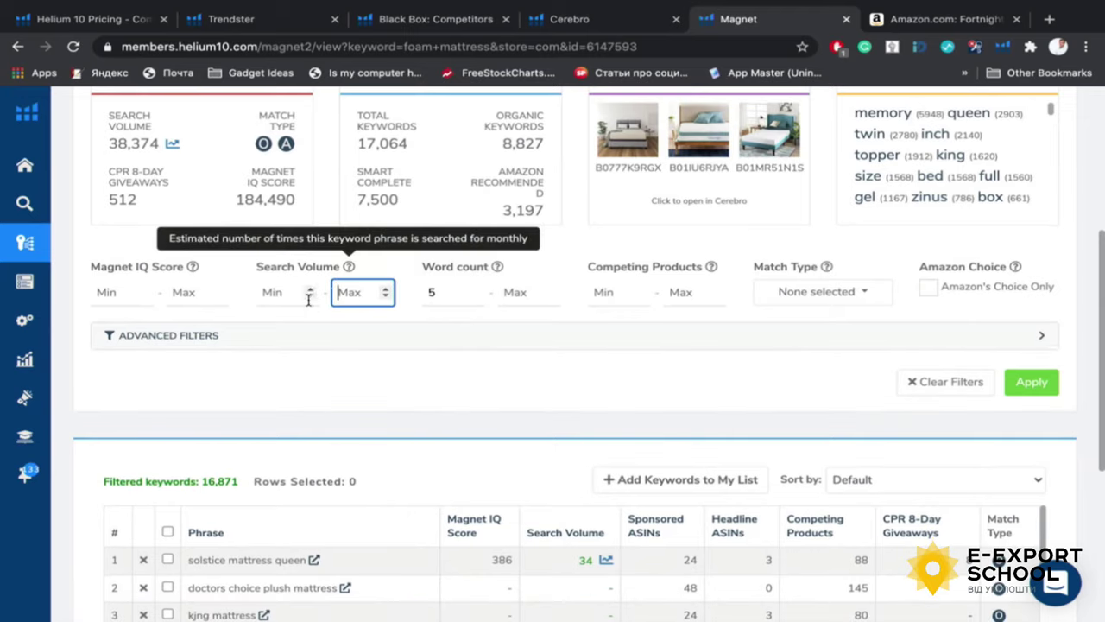
pyautogui.scroll(-1, 341, 290)
pyautogui.click(273, 267)
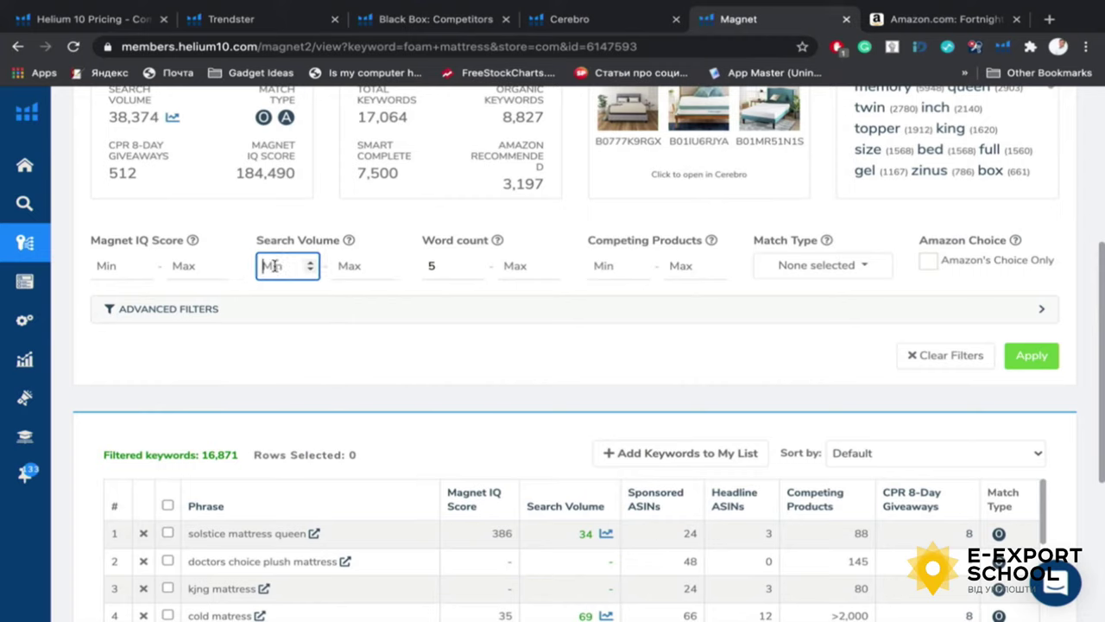
pyautogui.write('500')
pyautogui.click(361, 266)
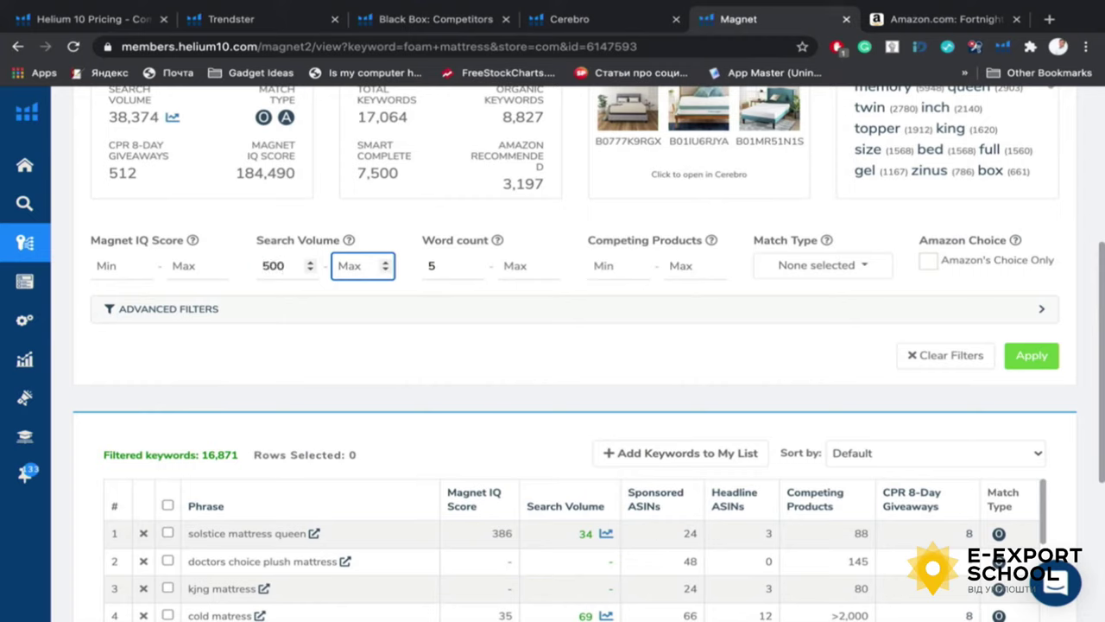
pyautogui.write('1000')
pyautogui.click(1031, 355)
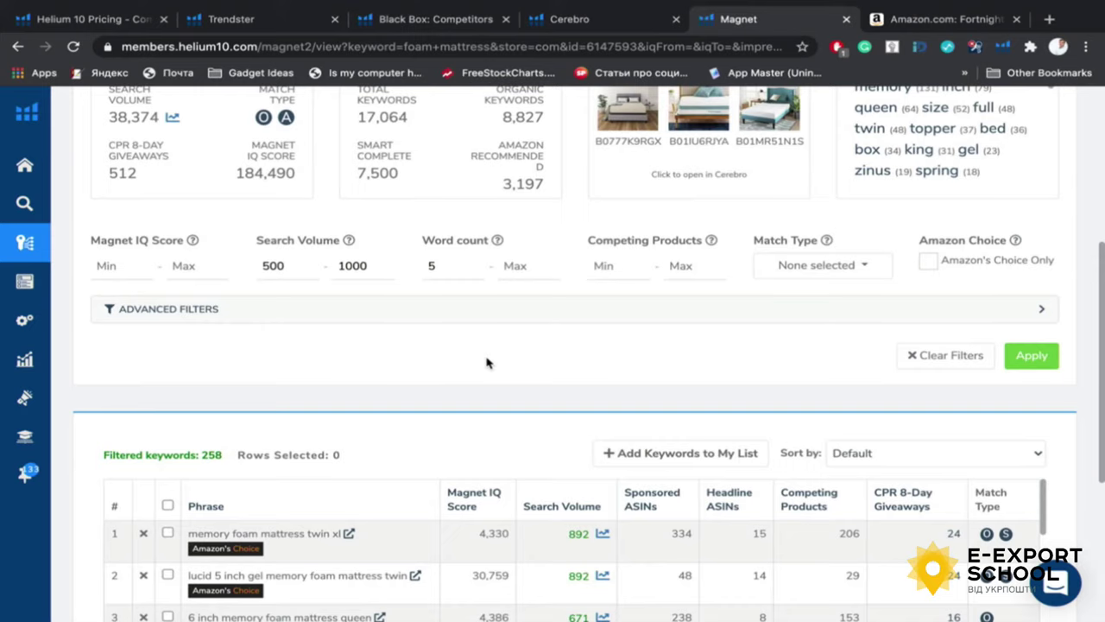
# Examine the filtered phrases and the Amazon search results for "memory foam mattress twin xl", and return to Magnet
pyautogui.scroll(-1, 487, 362)
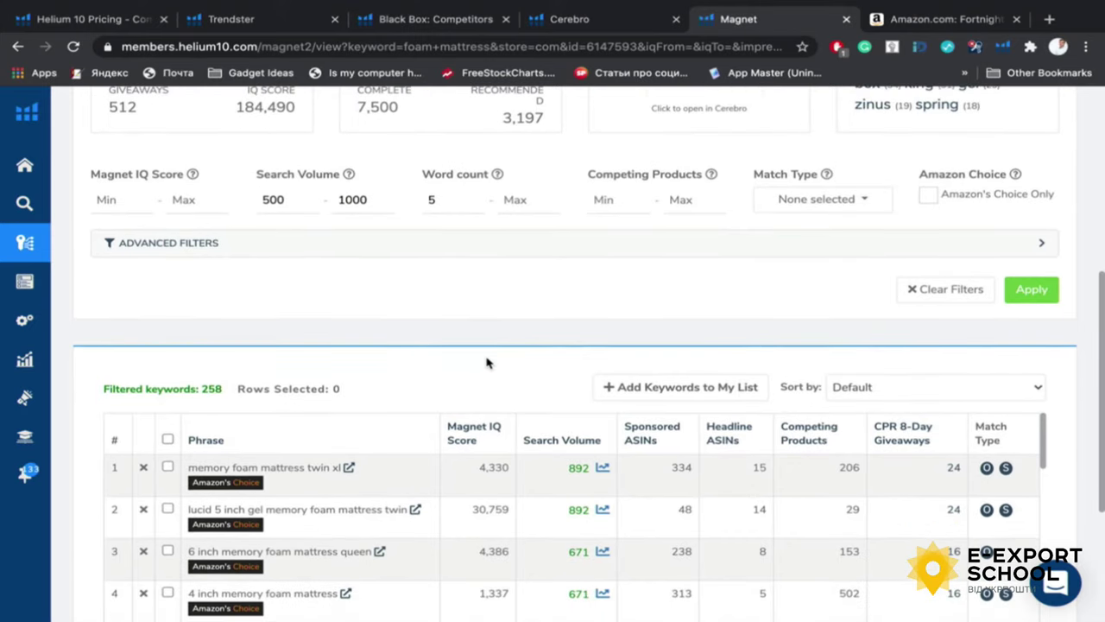
pyautogui.scroll(-2, 486, 363)
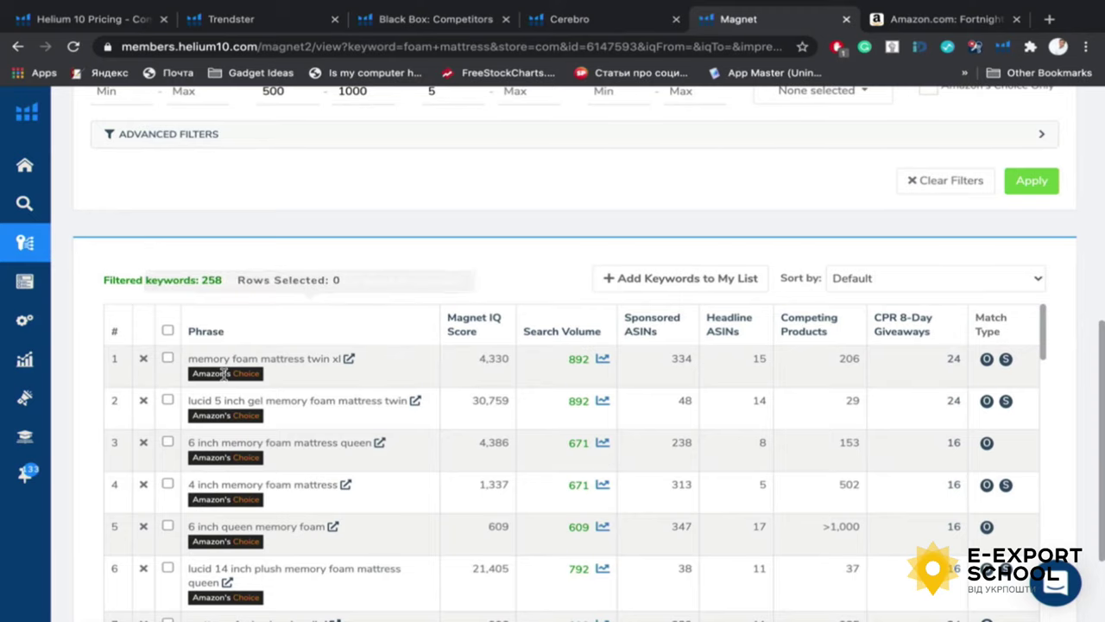
pyautogui.scroll(-2, 285, 548)
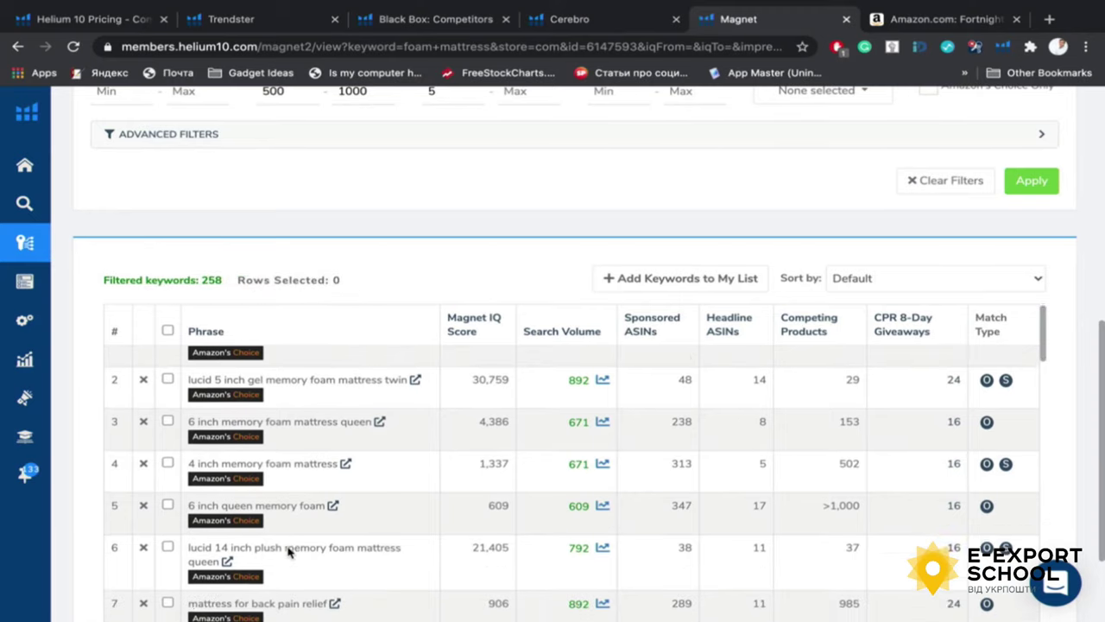
pyautogui.scroll(2, 288, 551)
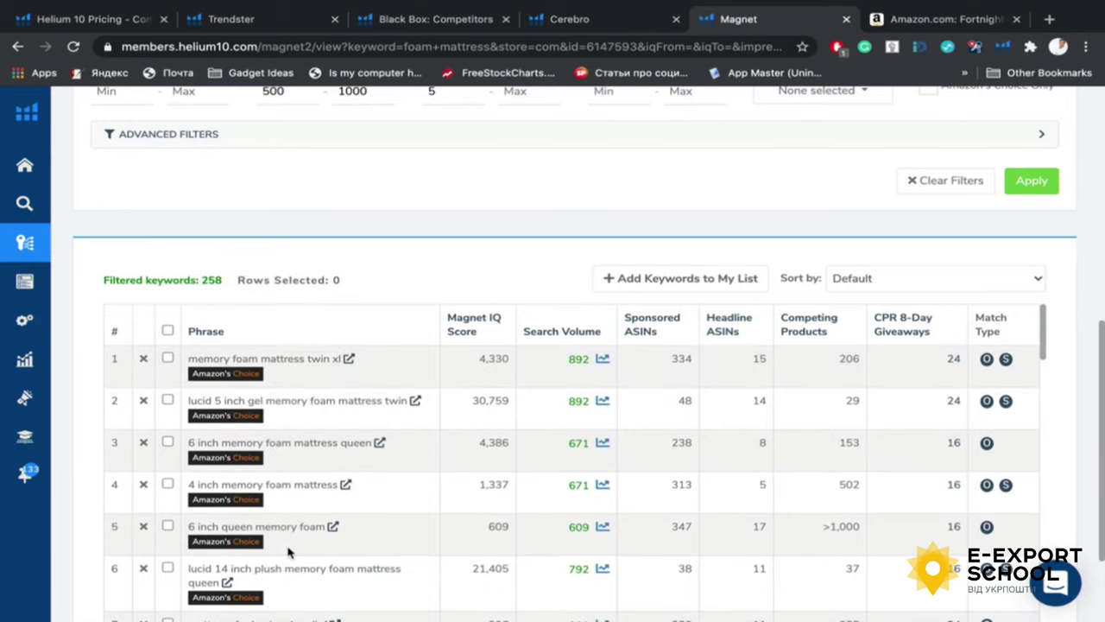
pyautogui.click(350, 360)
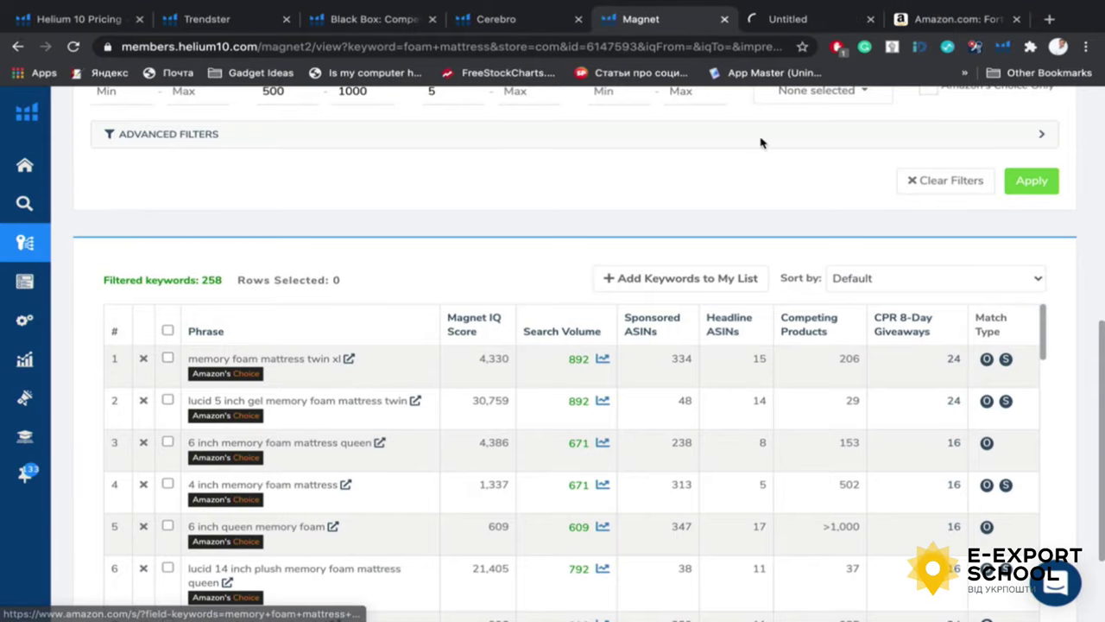
pyautogui.click(789, 26)
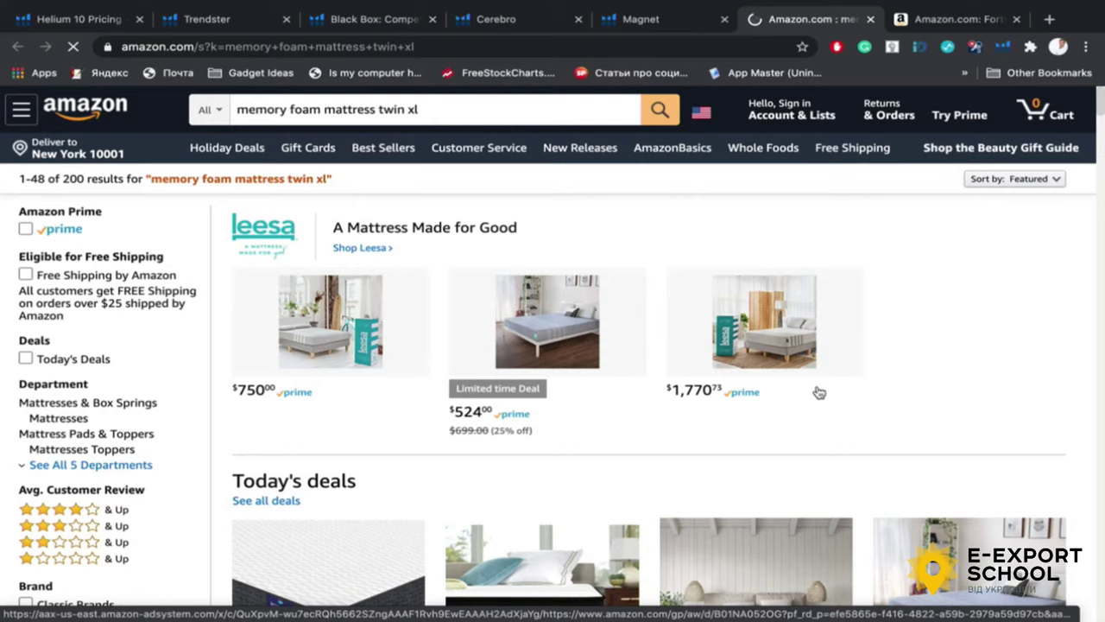
pyautogui.scroll(-3, 818, 393)
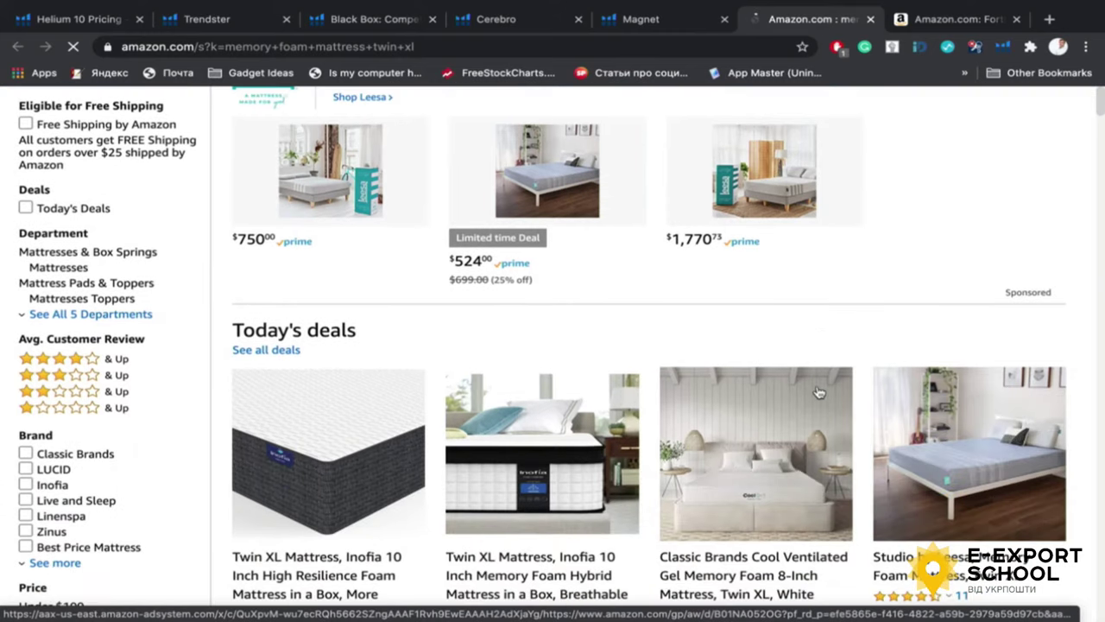
pyautogui.scroll(-1, 819, 393)
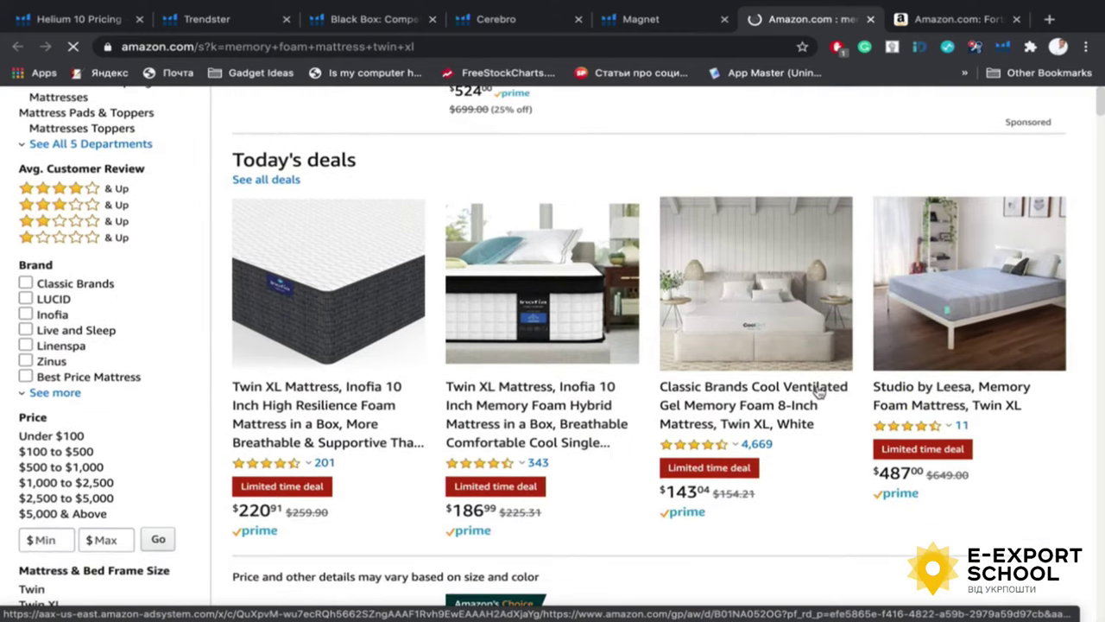
pyautogui.hotkey('ctrl', 'w')
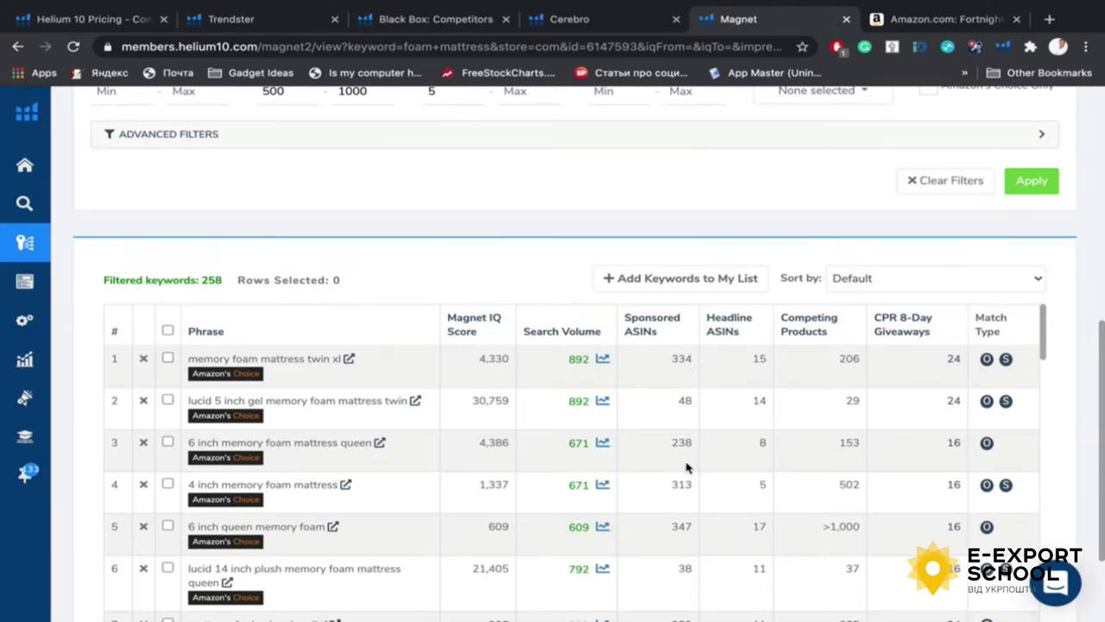
# Select the keyword "memory foam mattress twin xl" in the filtered results
pyautogui.scroll(-1, 547, 424)
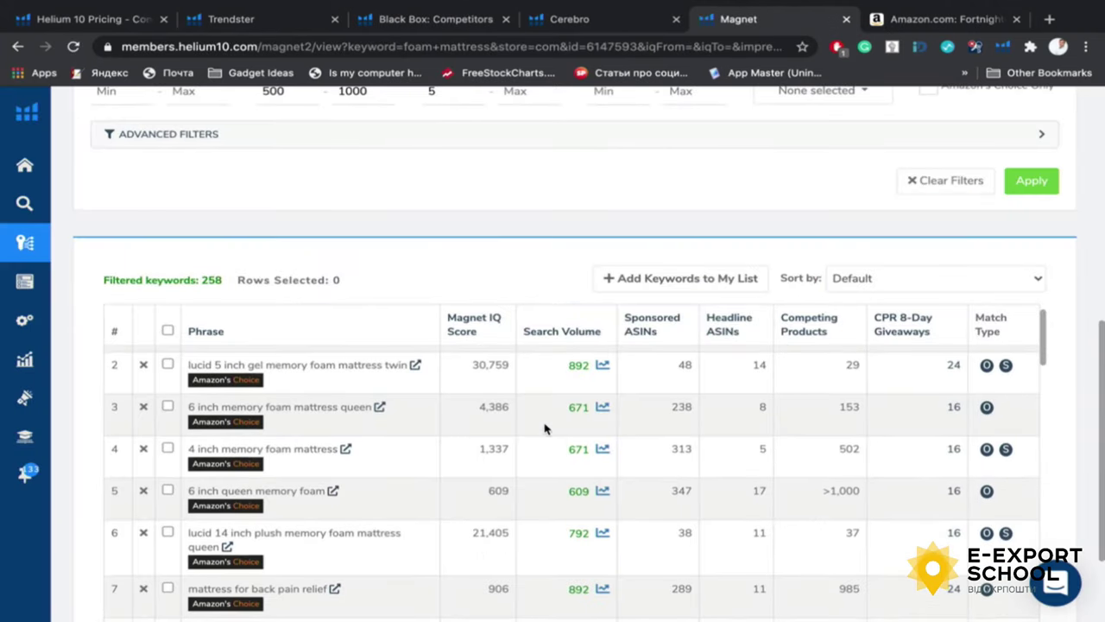
pyautogui.scroll(1, 545, 429)
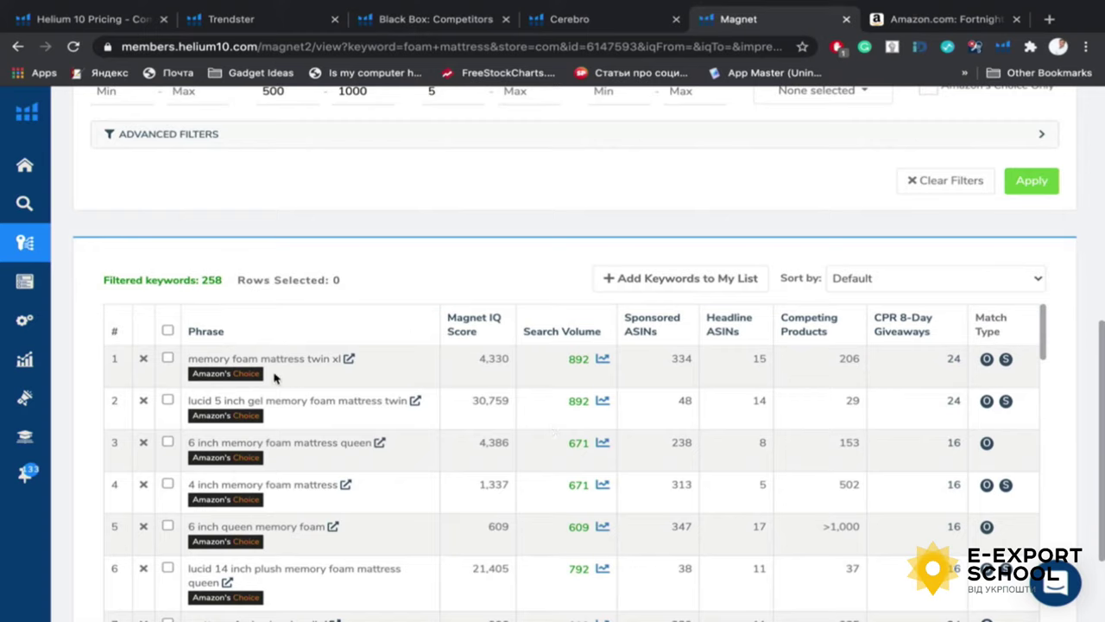
pyautogui.moveTo(187, 360); pyautogui.dragTo(343, 361)
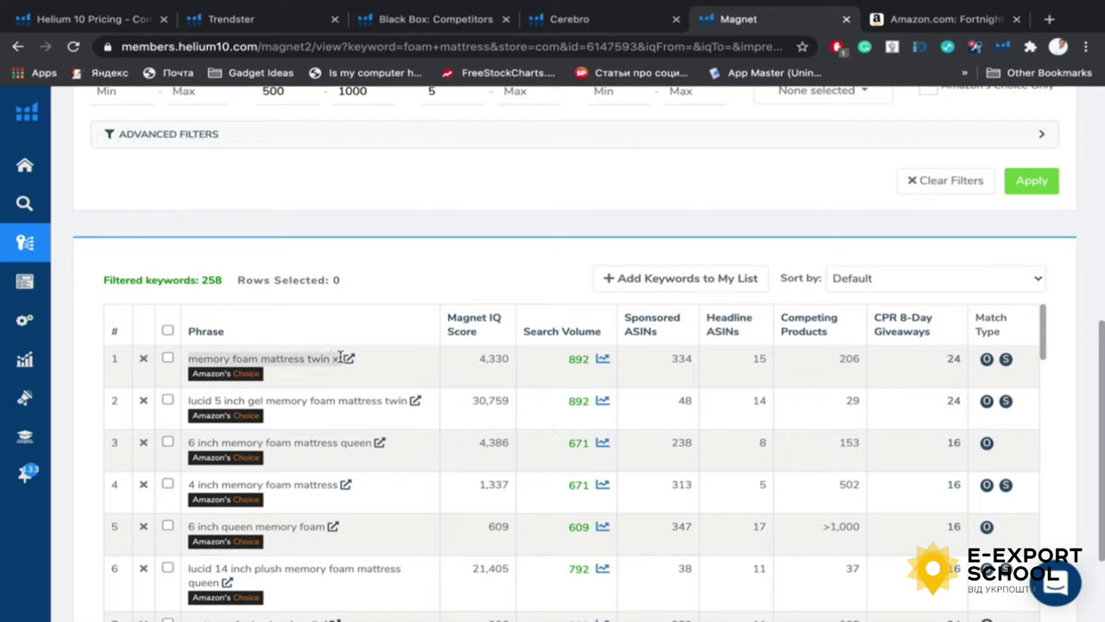
pyautogui.click(168, 357)
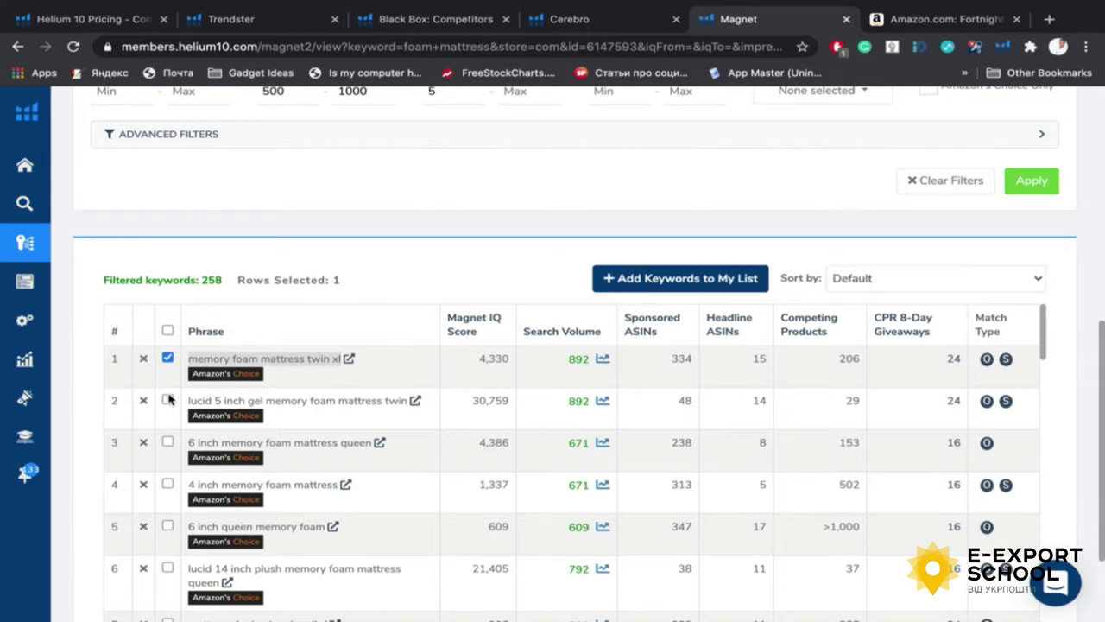
# Check the Match Type filter options without choosing any
pyautogui.scroll(1, 439, 227)
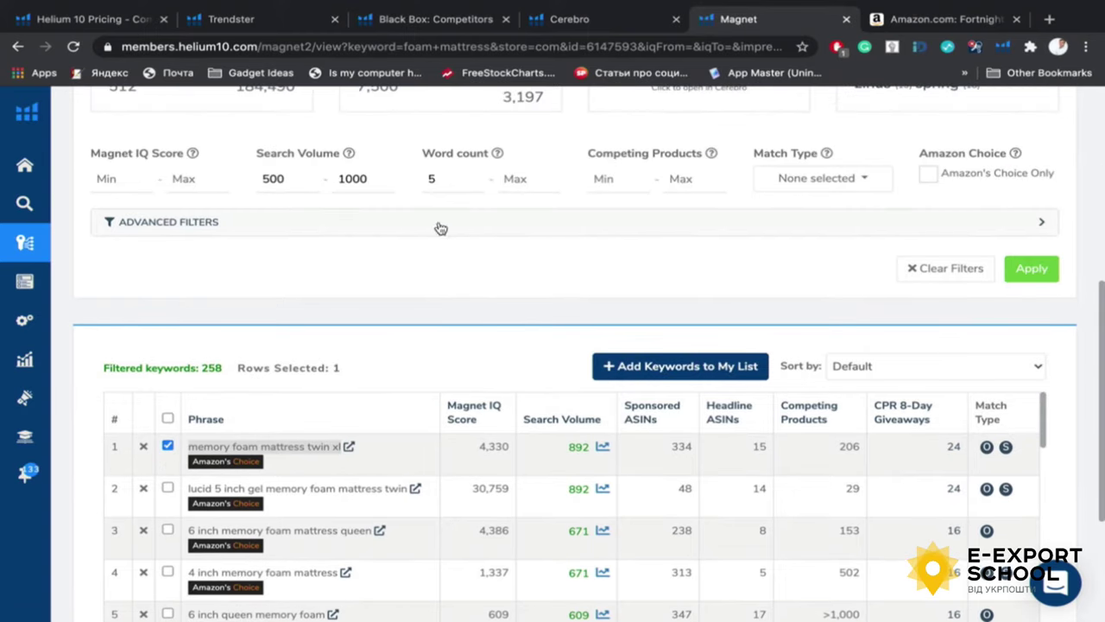
pyautogui.click(842, 181)
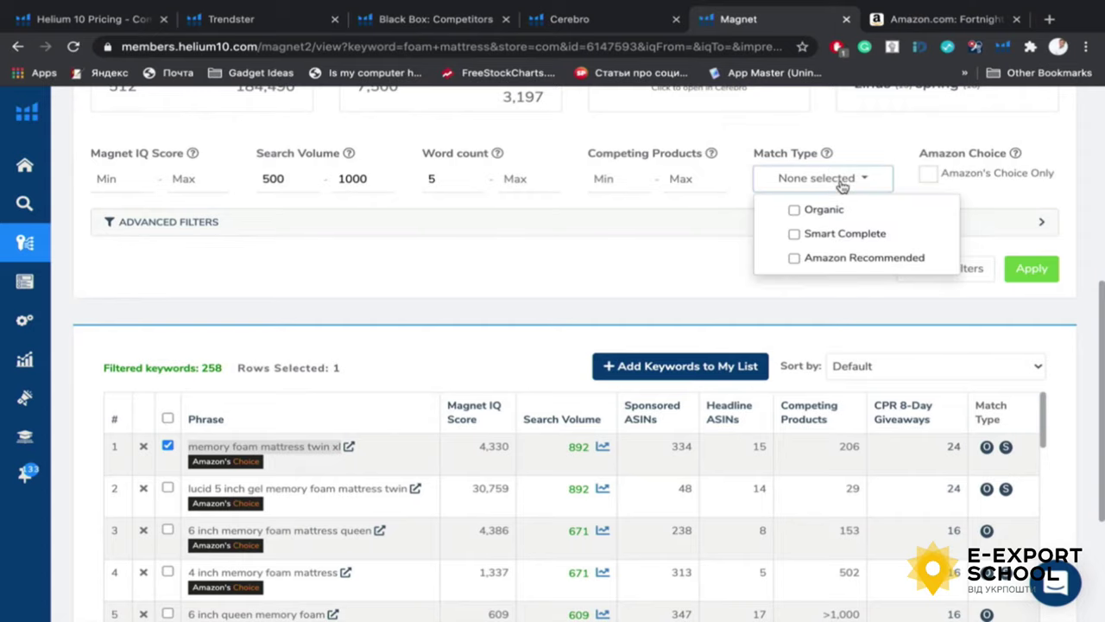
pyautogui.click(627, 273)
# Add the keywords "6 inch queen memory foam" and "mattress for back pain relief" to the selection
pyautogui.scroll(-1, 562, 328)
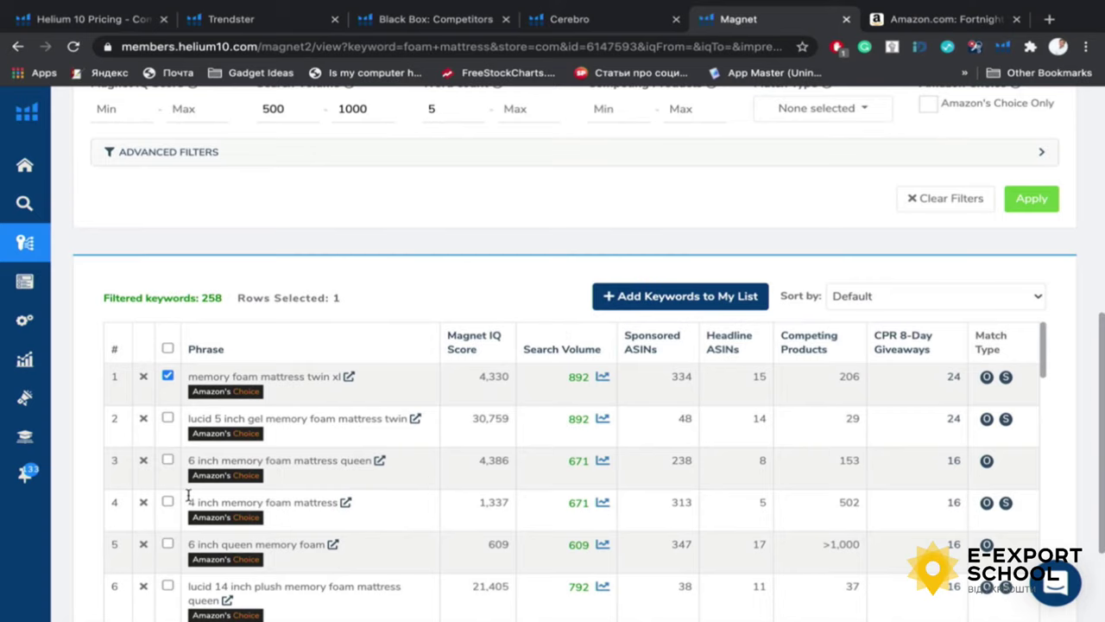
pyautogui.scroll(-1, 181, 508)
pyautogui.click(168, 491)
pyautogui.scroll(-2, 169, 574)
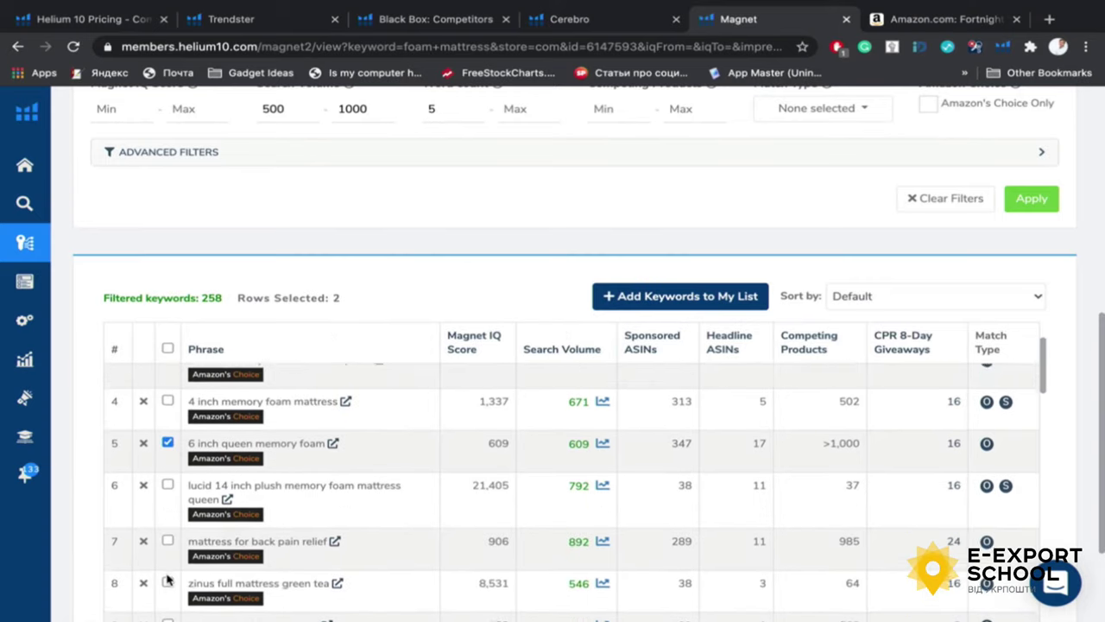
pyautogui.scroll(-2, 168, 513)
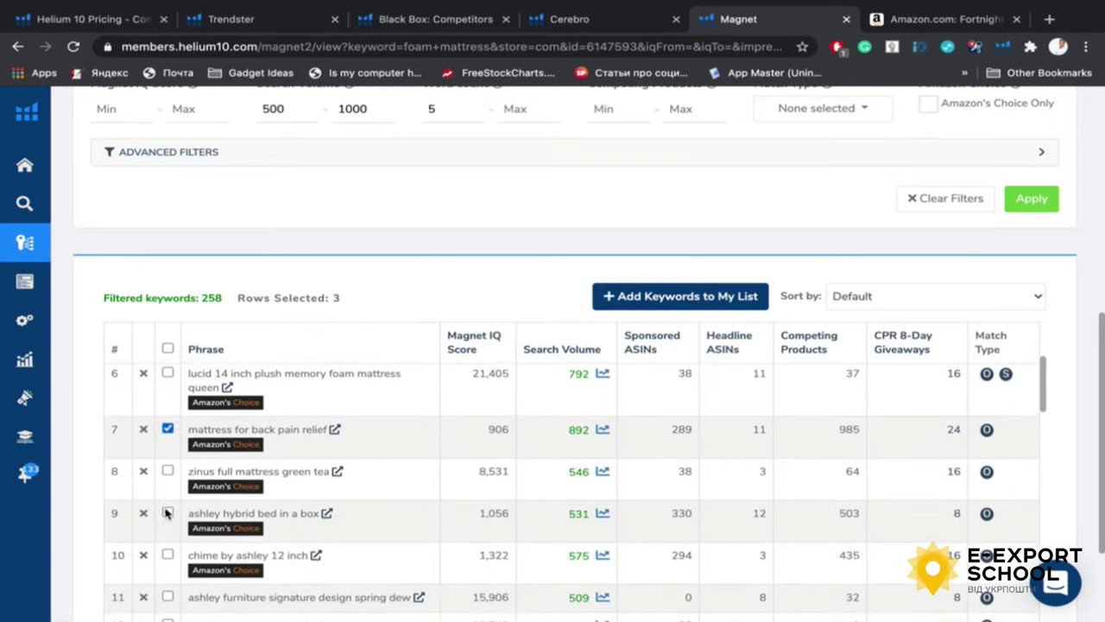
# Select the keywords "chime by ashley 12 inch", "ashley furniture signature design spring dew", "zinus cooling gel memory foam queen mattress", "king mattress in a box" and "memory foam mattress queen 6 inch"
pyautogui.scroll(-4, 169, 548)
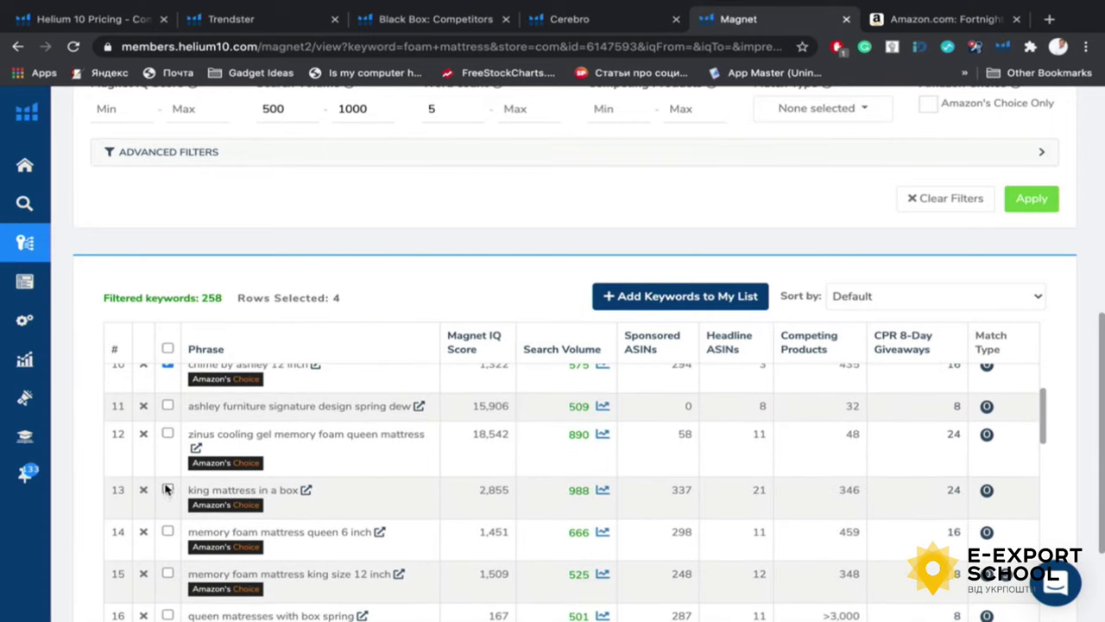
pyautogui.click(168, 531)
pyautogui.click(708, 297)
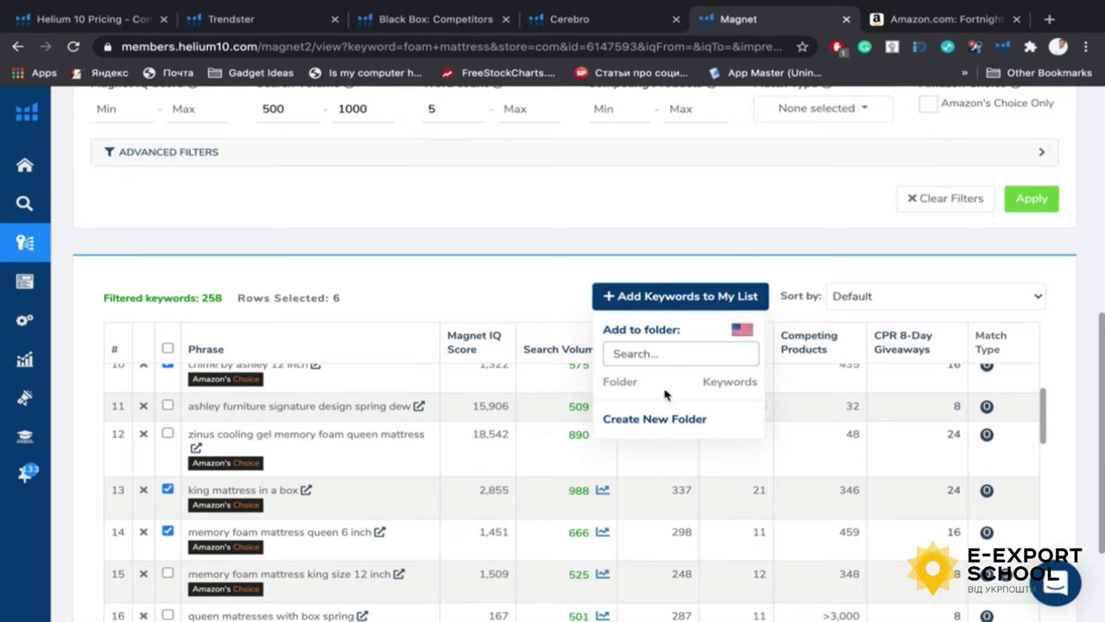
pyautogui.click(168, 433)
pyautogui.click(168, 407)
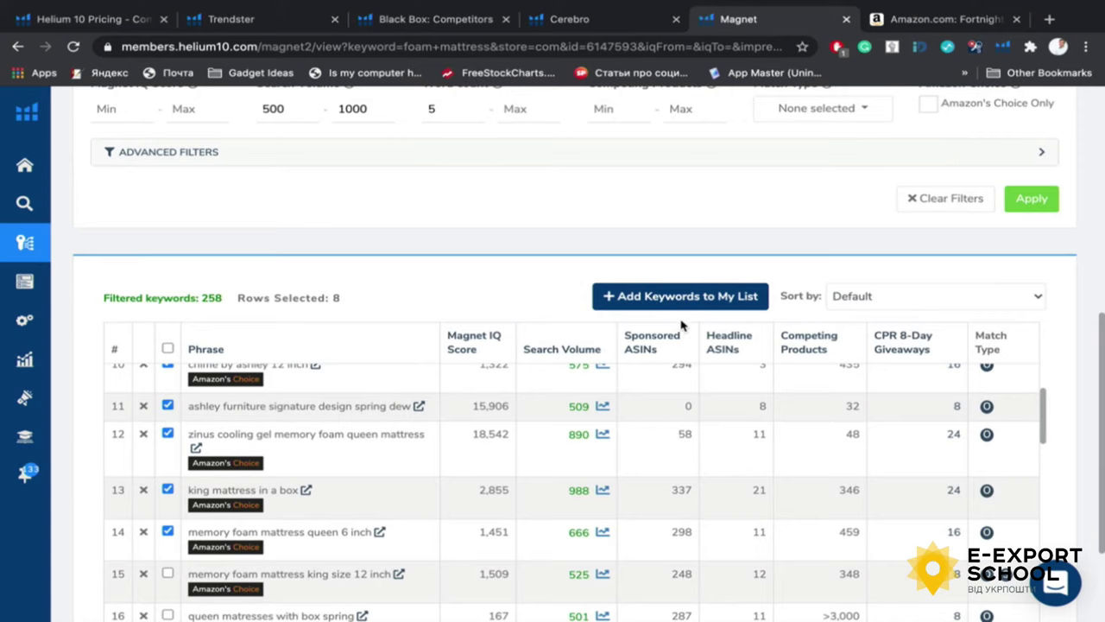
pyautogui.click(698, 296)
pyautogui.click(510, 272)
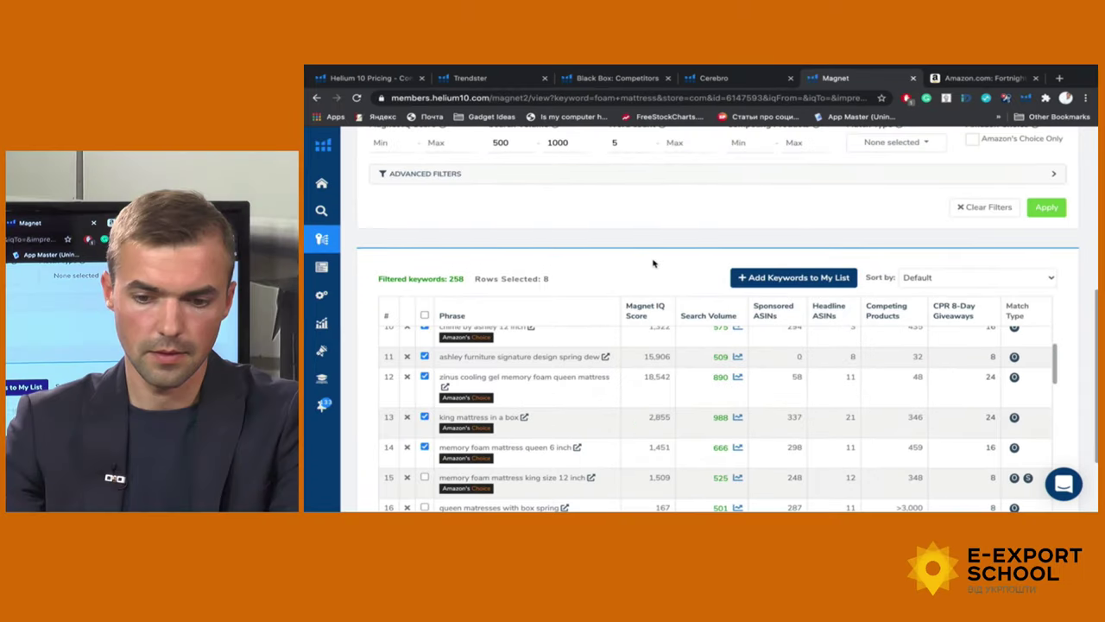
# Add the keywords "zinus 8 inch green tea memory foam mattress" and "zinus trifold memory foam mattress" to the selection
pyautogui.scroll(-2, 715, 405)
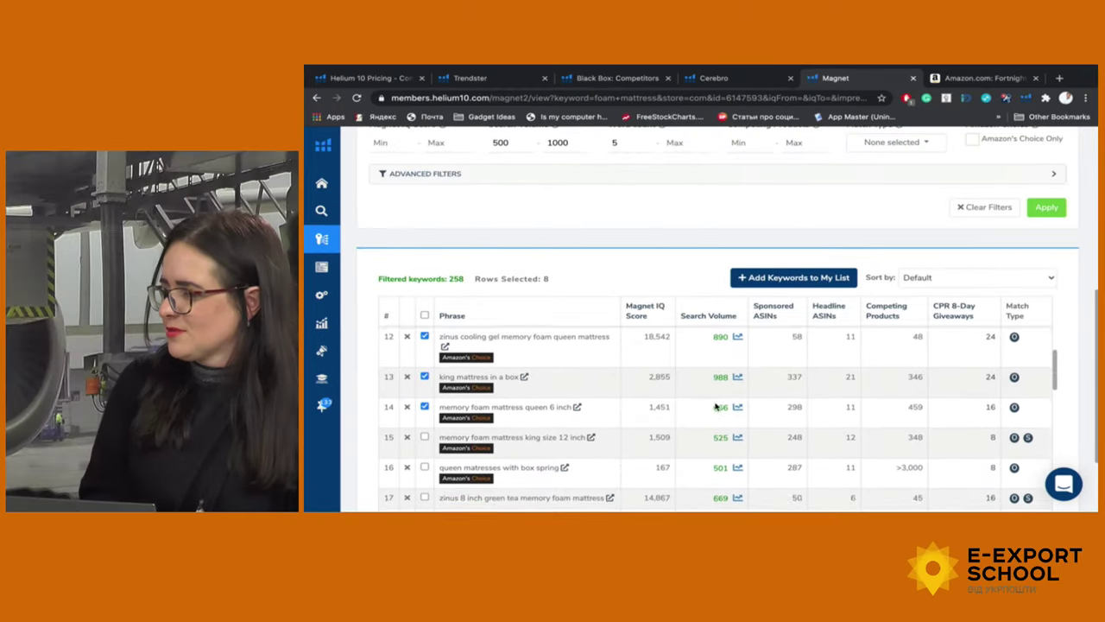
pyautogui.scroll(2, 715, 405)
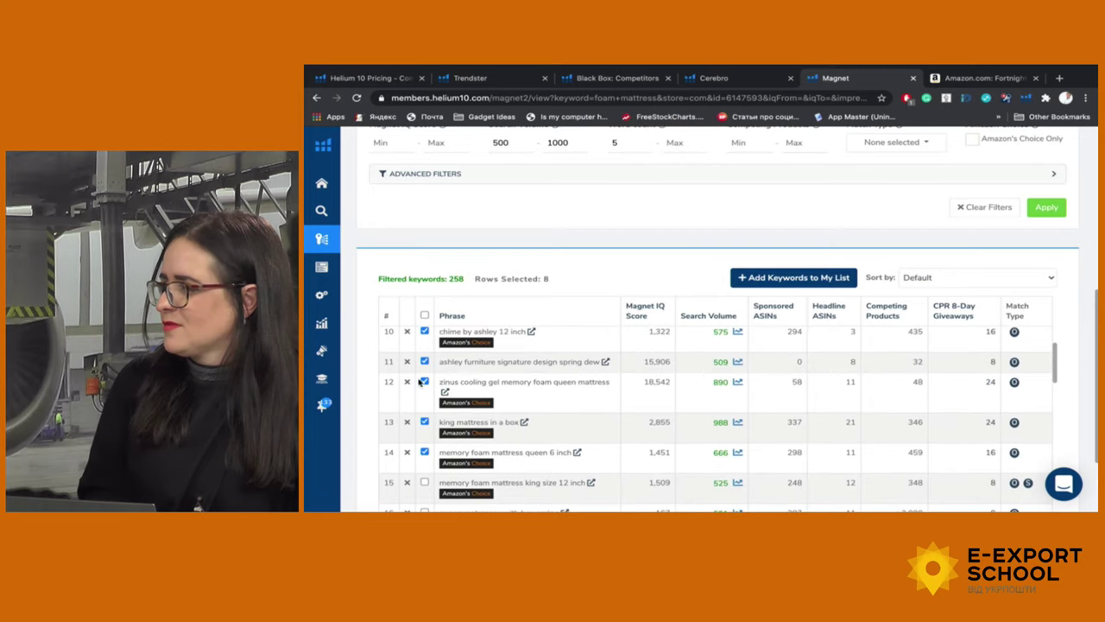
pyautogui.scroll(-1, 819, 390)
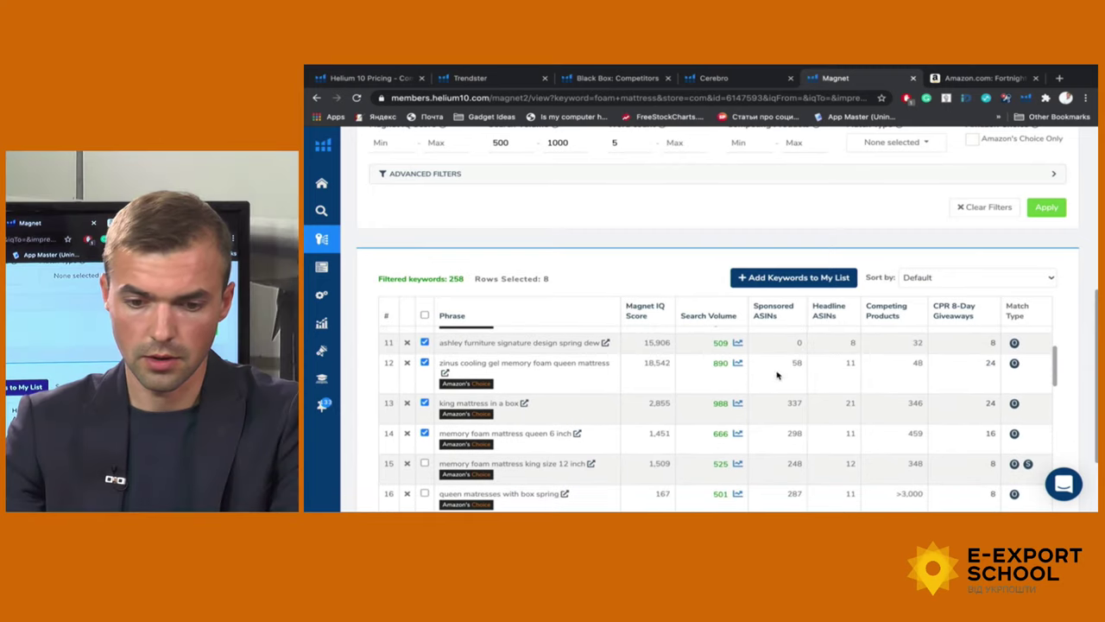
pyautogui.scroll(2, 523, 391)
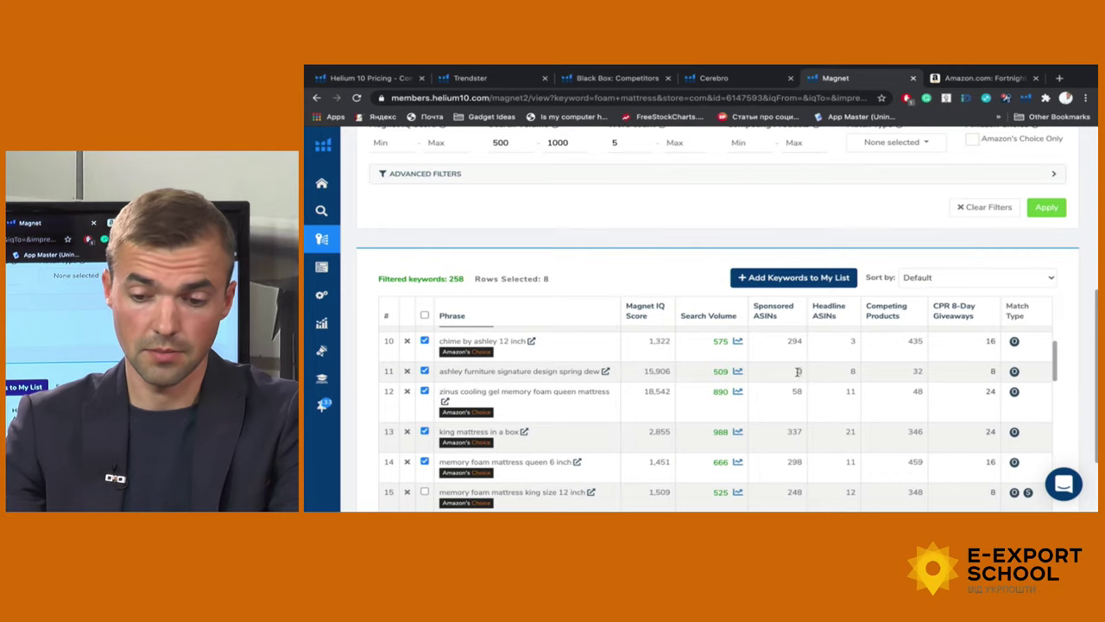
pyautogui.scroll(-1, 798, 371)
pyautogui.scroll(-2, 784, 402)
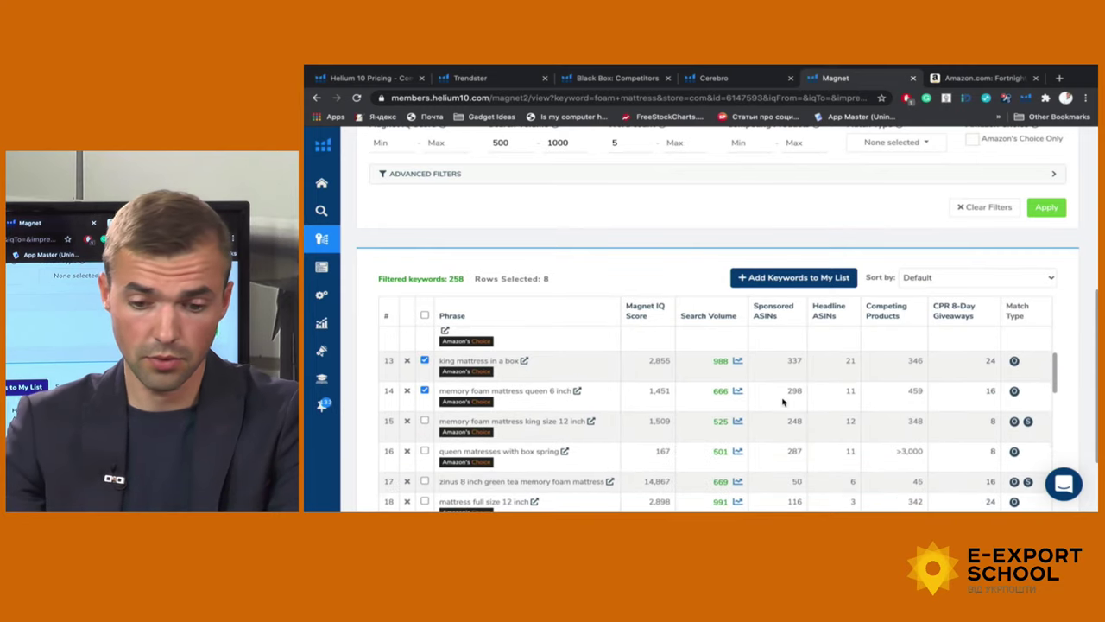
pyautogui.scroll(2, 783, 371)
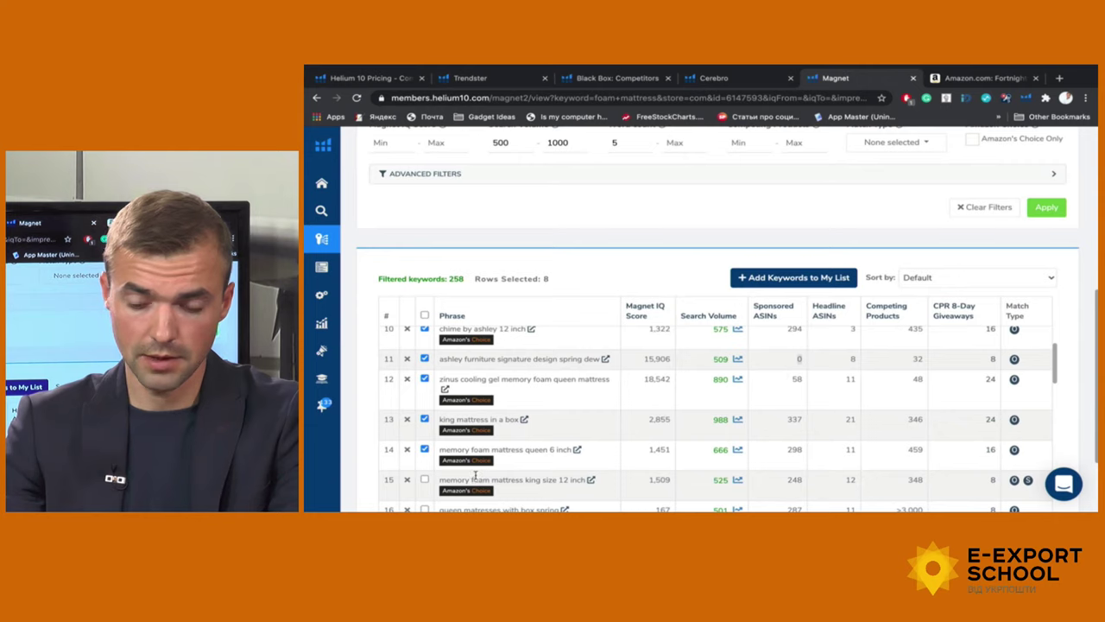
pyautogui.scroll(-6, 771, 435)
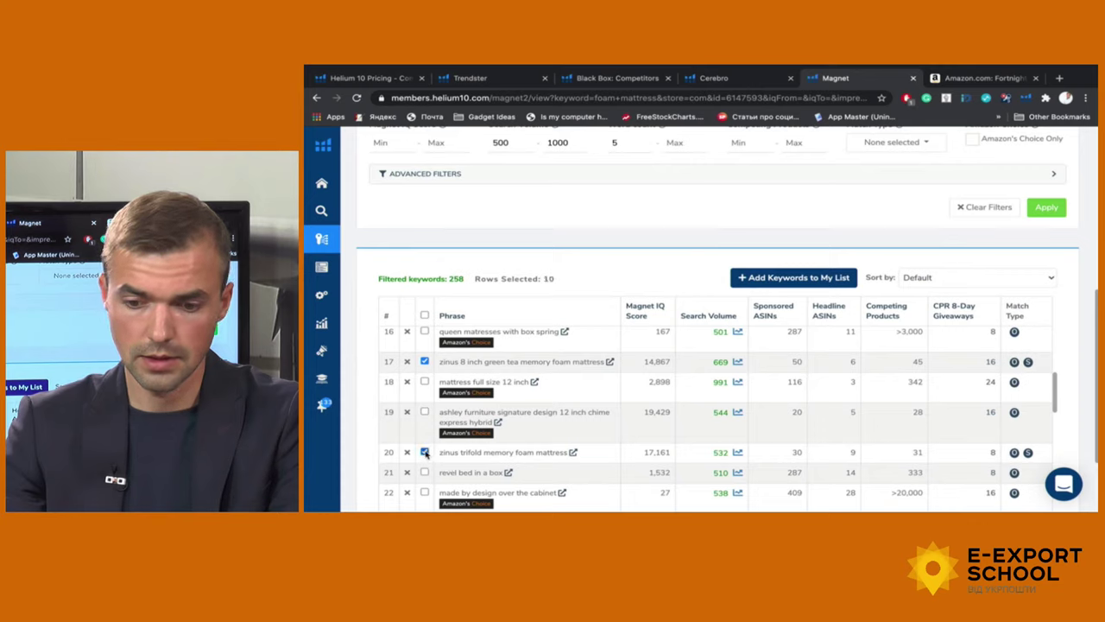
pyautogui.click(811, 276)
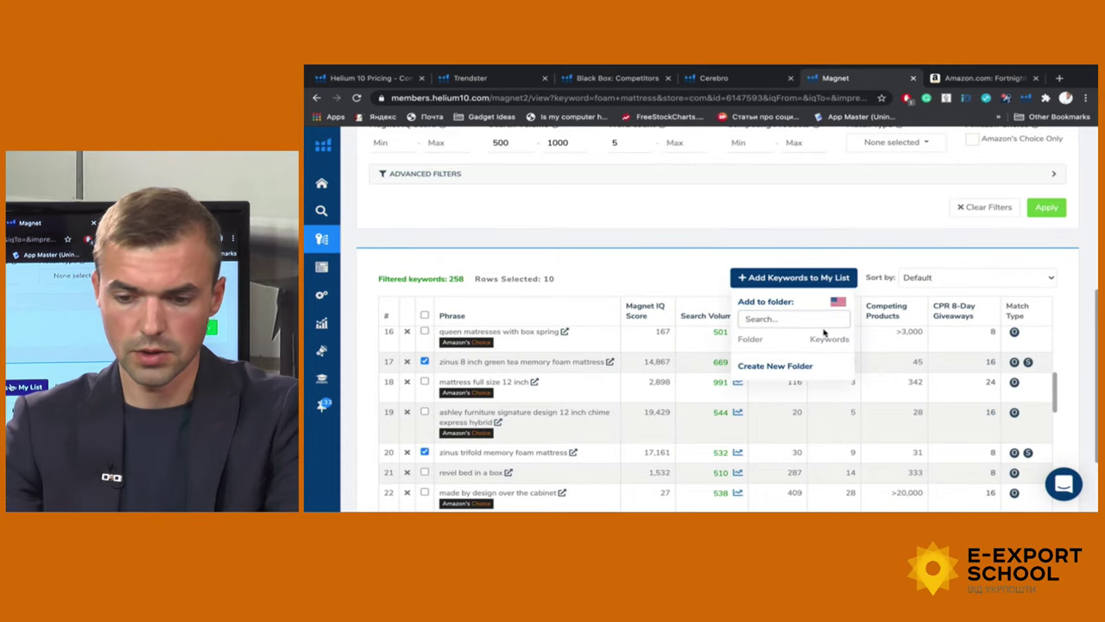
pyautogui.click(773, 367)
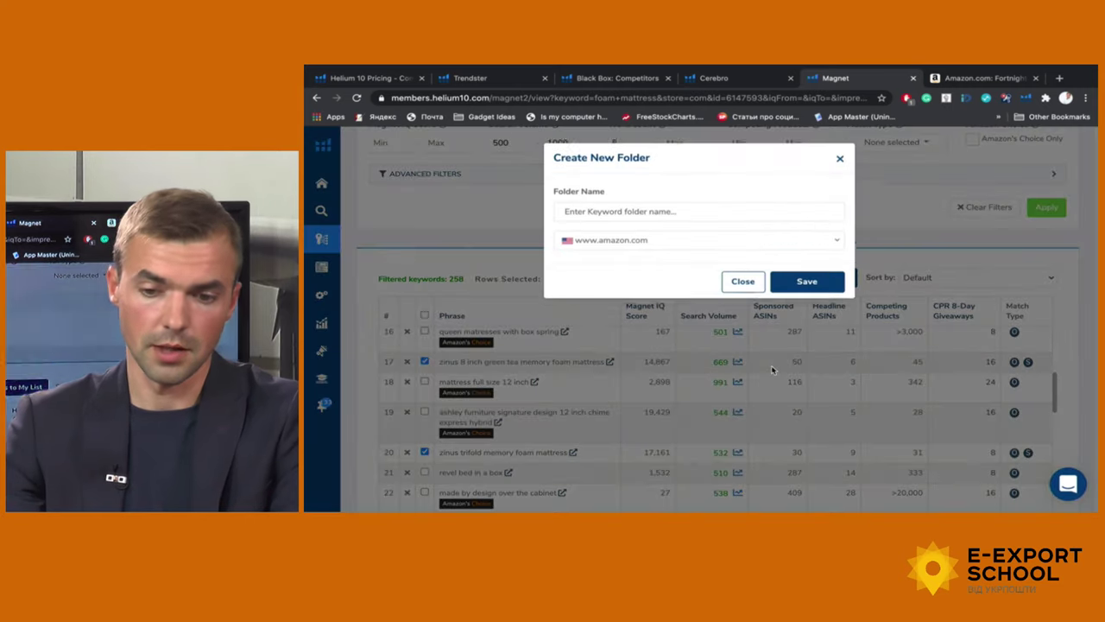
pyautogui.click(665, 216)
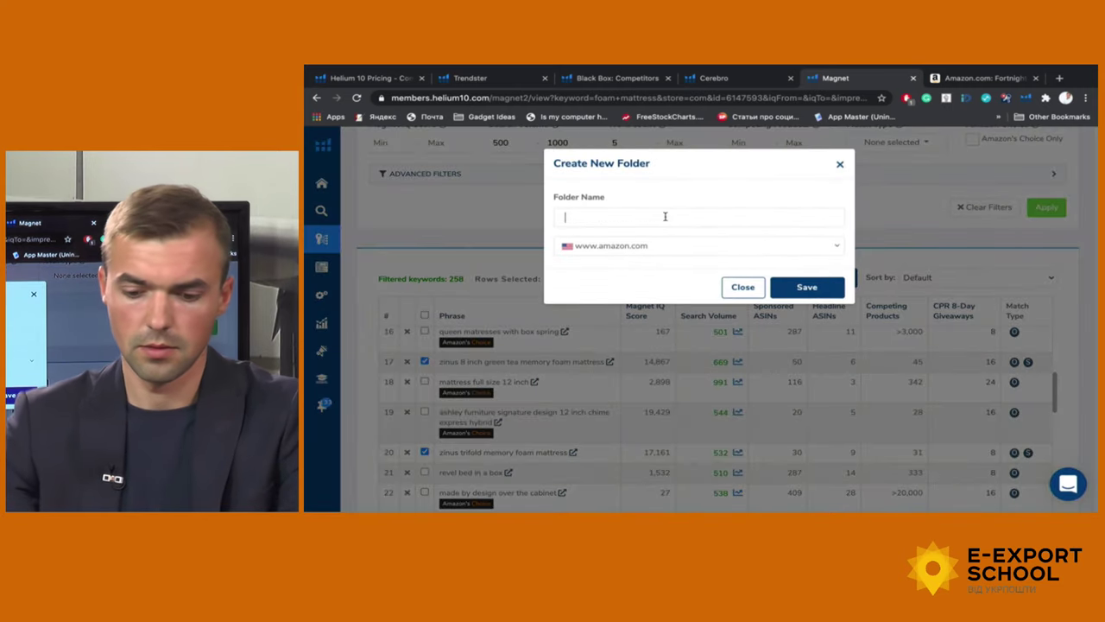
pyautogui.write('Foam Mattress')
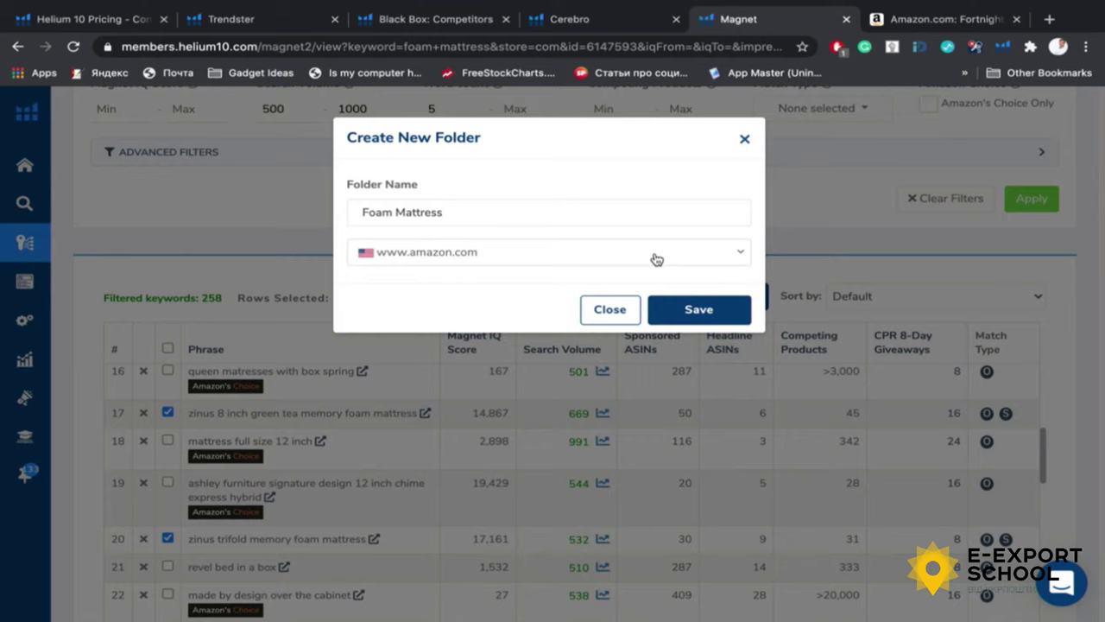
pyautogui.click(722, 312)
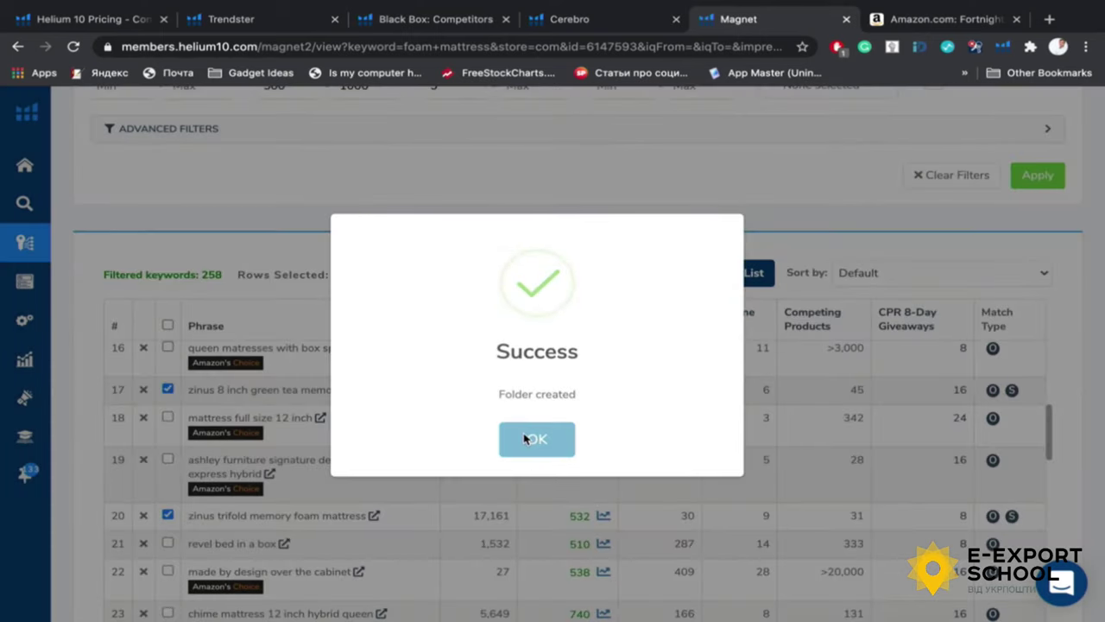
pyautogui.click(535, 436)
# Review the selected keywords and check the export options for the Magnet results without exporting
pyautogui.scroll(2, 748, 372)
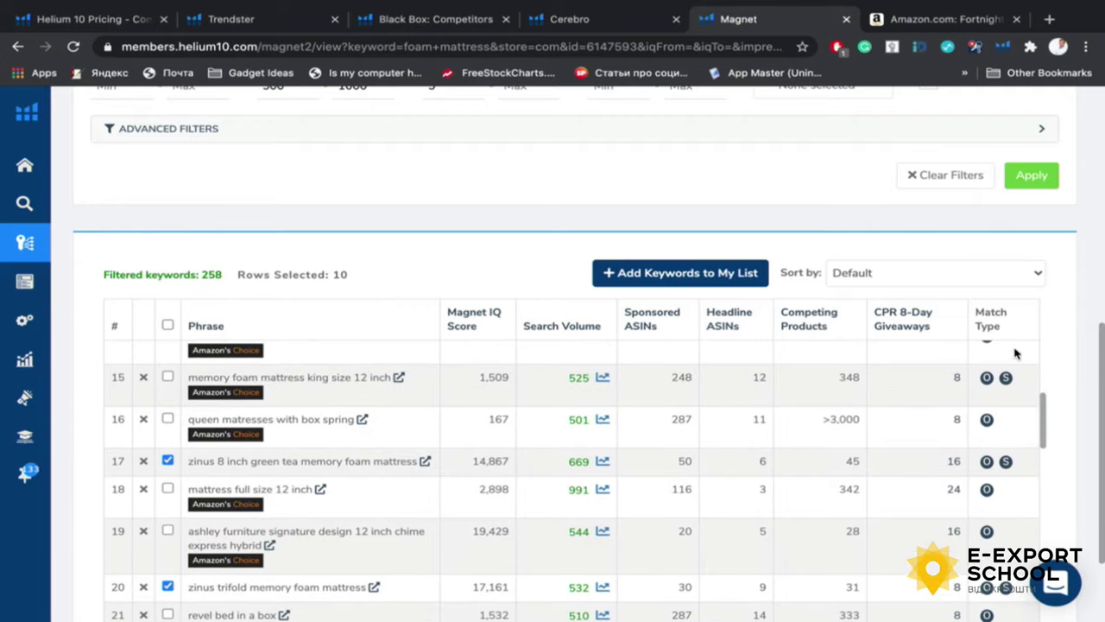
pyautogui.scroll(3, 793, 421)
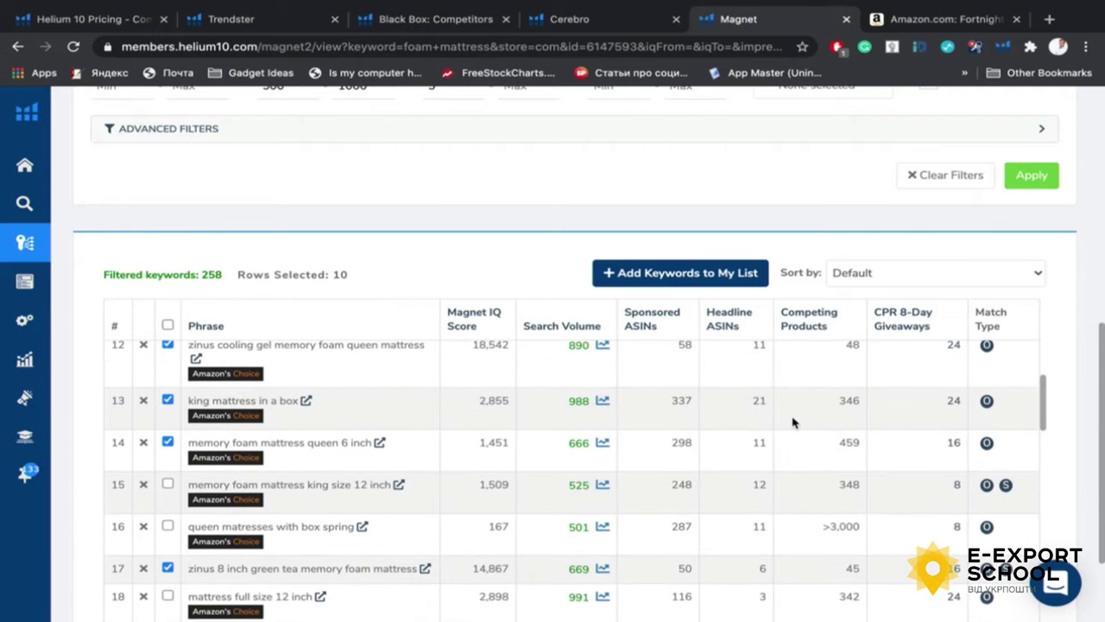
pyautogui.scroll(5, 792, 421)
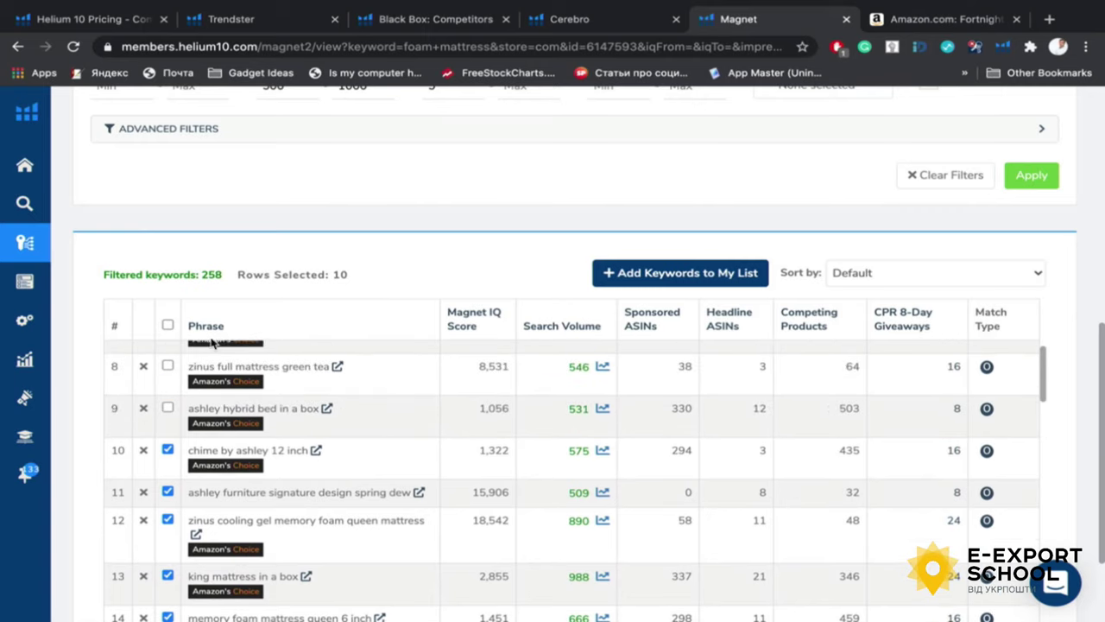
pyautogui.scroll(10, 737, 285)
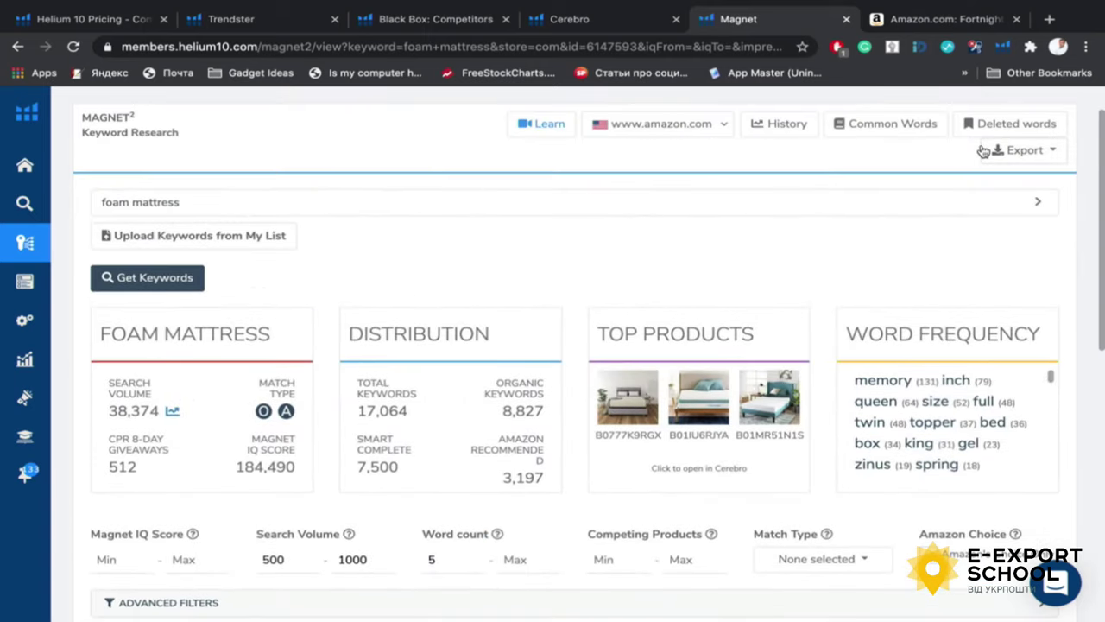
pyautogui.click(1057, 185)
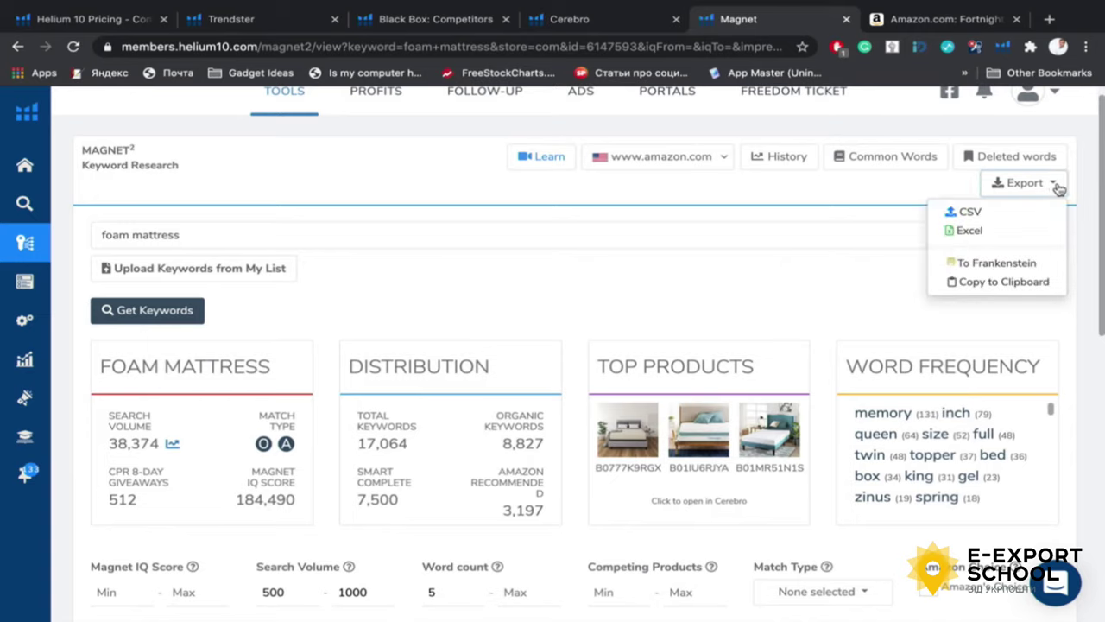
pyautogui.click(1086, 321)
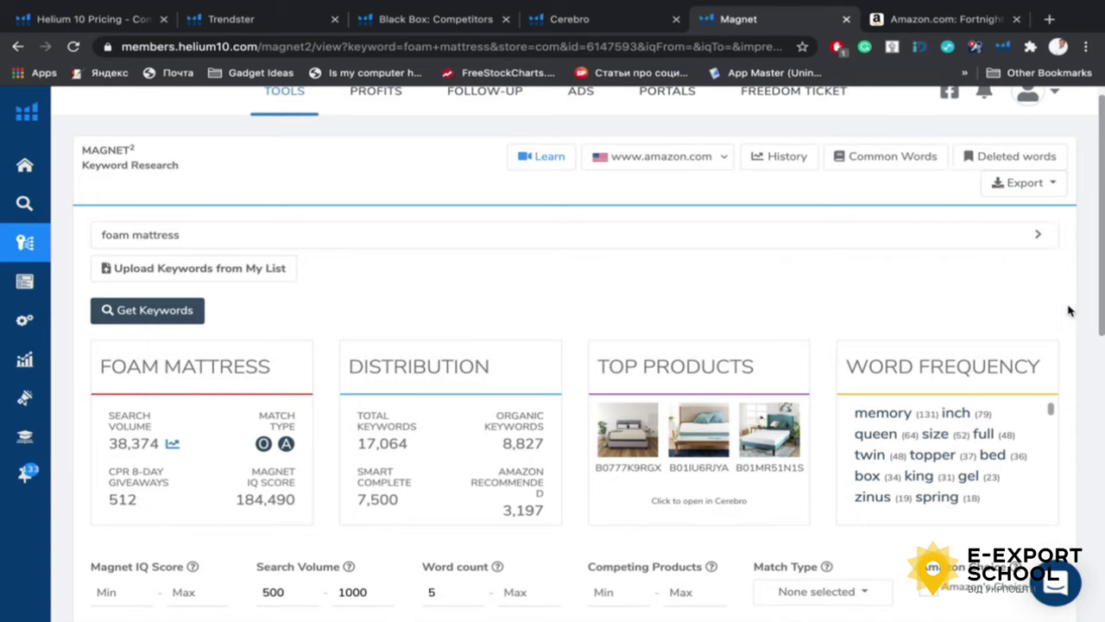
# Open the Misspellinator tool in a new tab, examine its page and focus the original keywords field
pyautogui.scroll(-6, 618, 330)
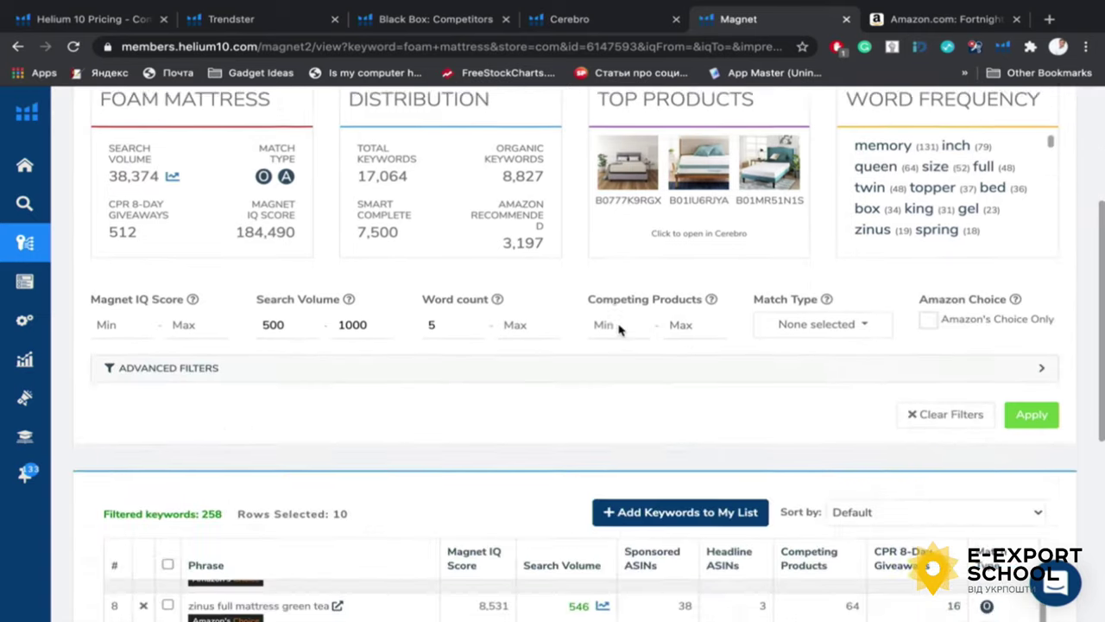
pyautogui.scroll(-4, 716, 445)
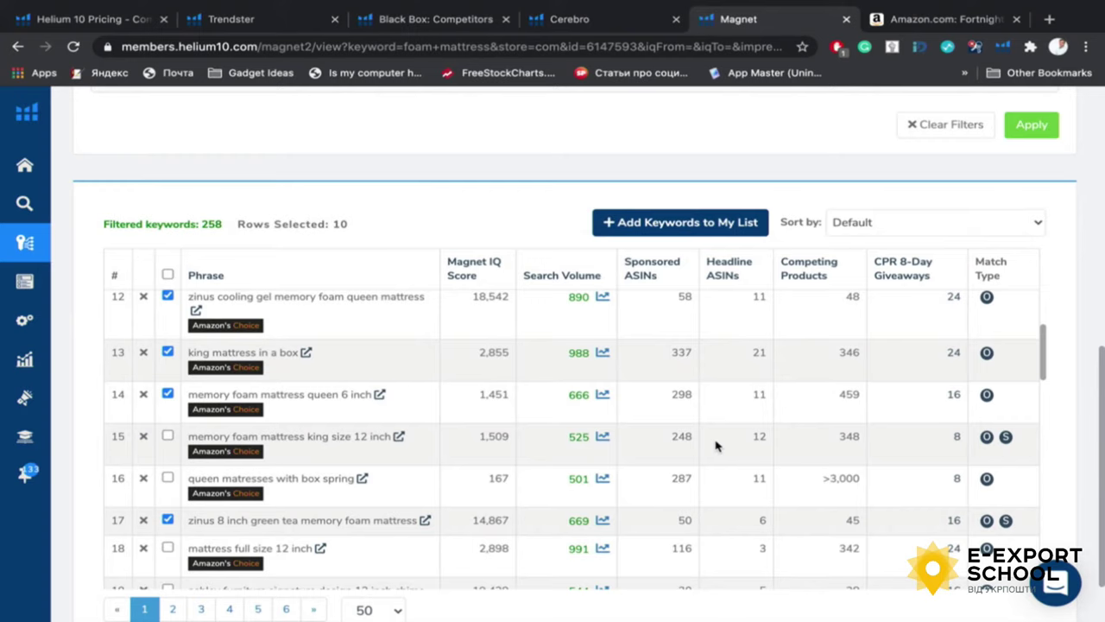
pyautogui.moveTo(31, 362)
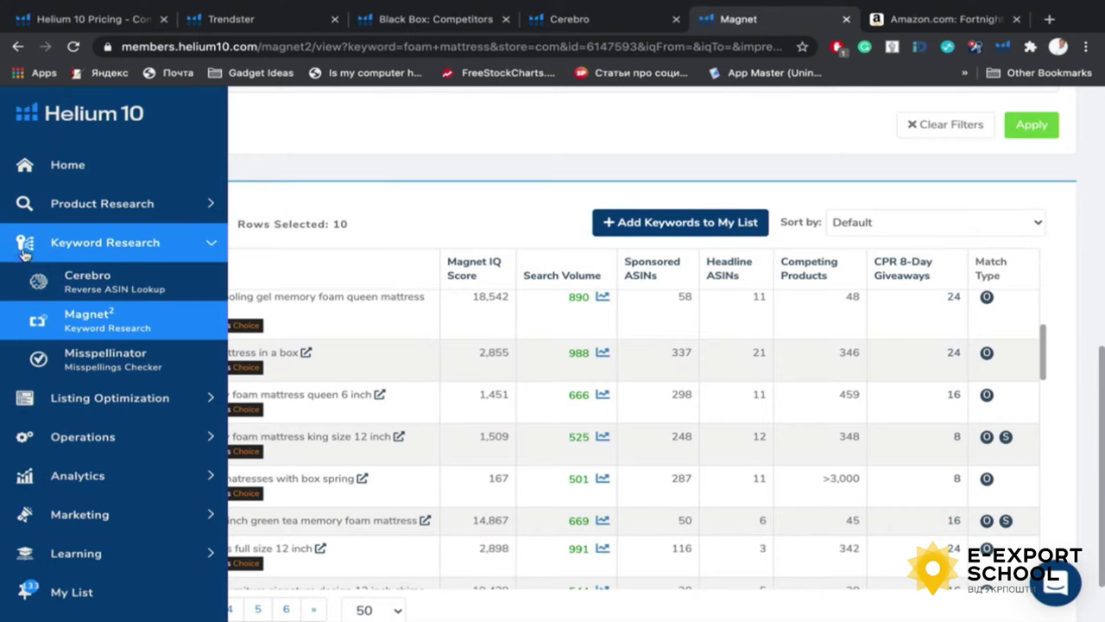
pyautogui.middleClick(104, 367)
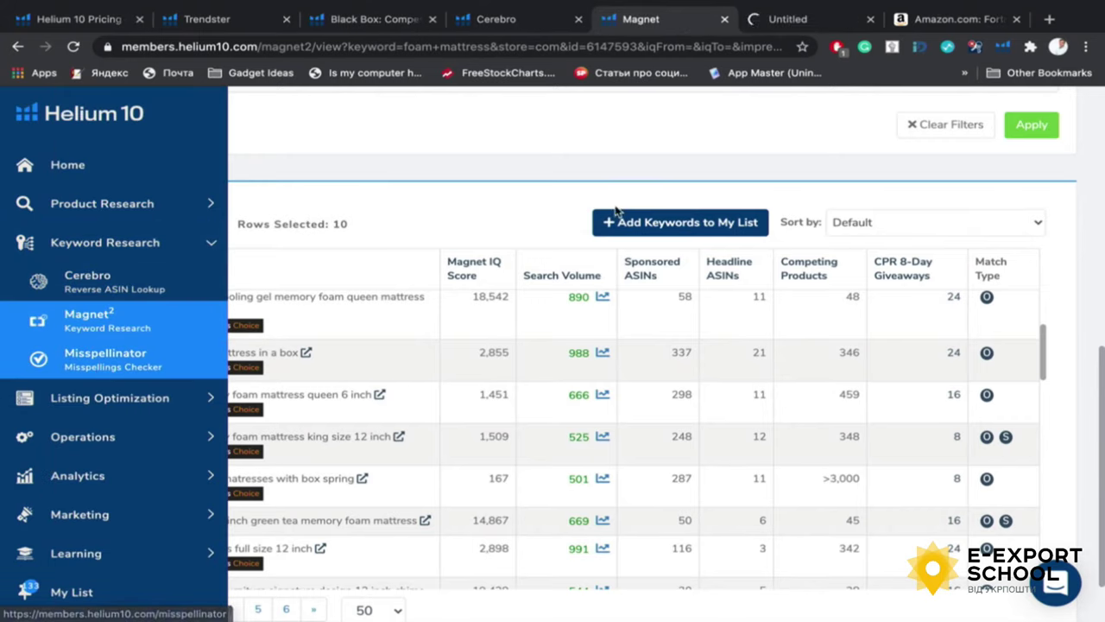
pyautogui.click(796, 25)
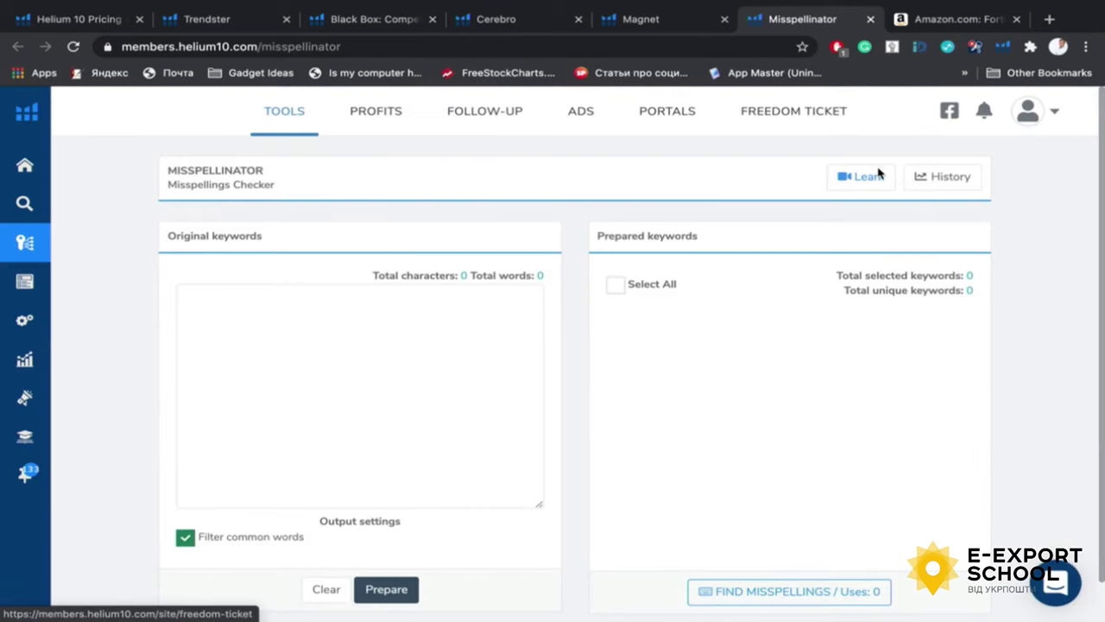
pyautogui.scroll(-1, 514, 358)
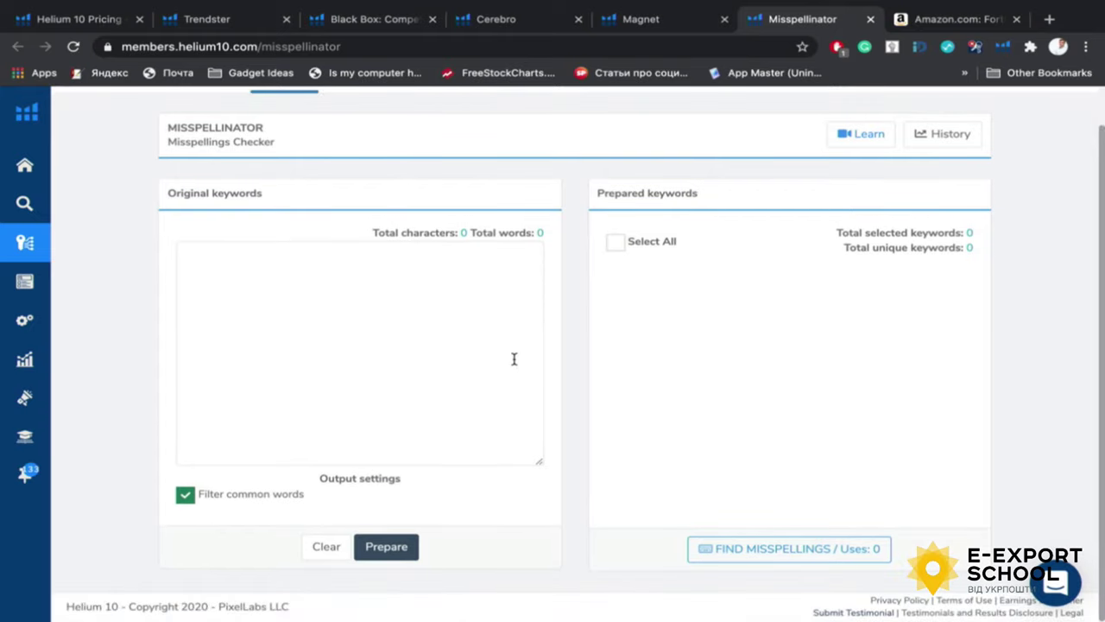
pyautogui.scroll(1, 230, 429)
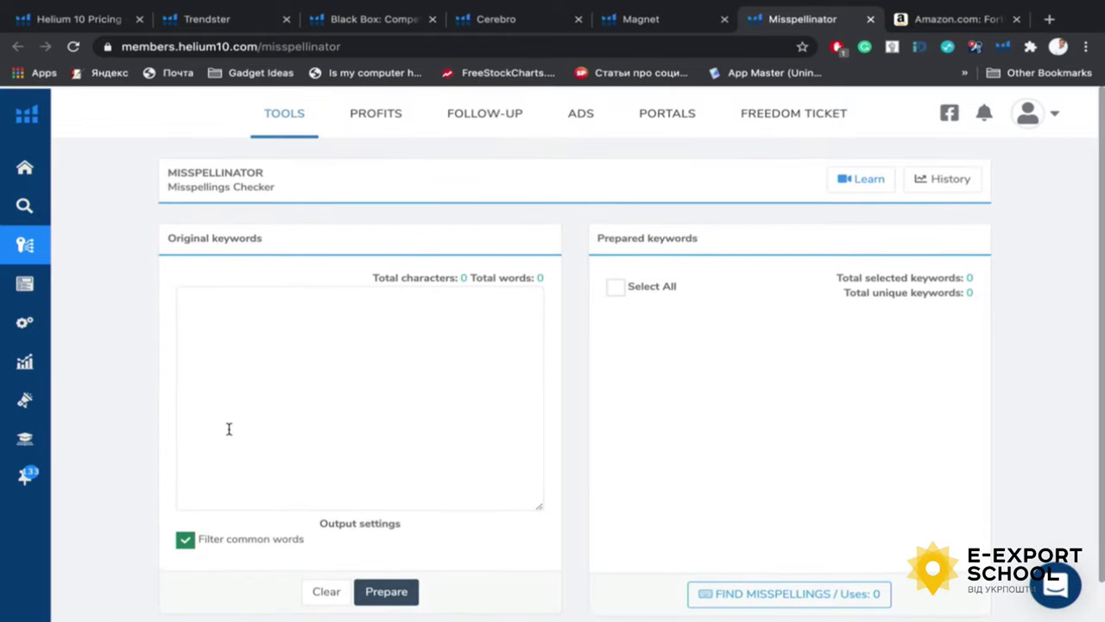
pyautogui.click(243, 343)
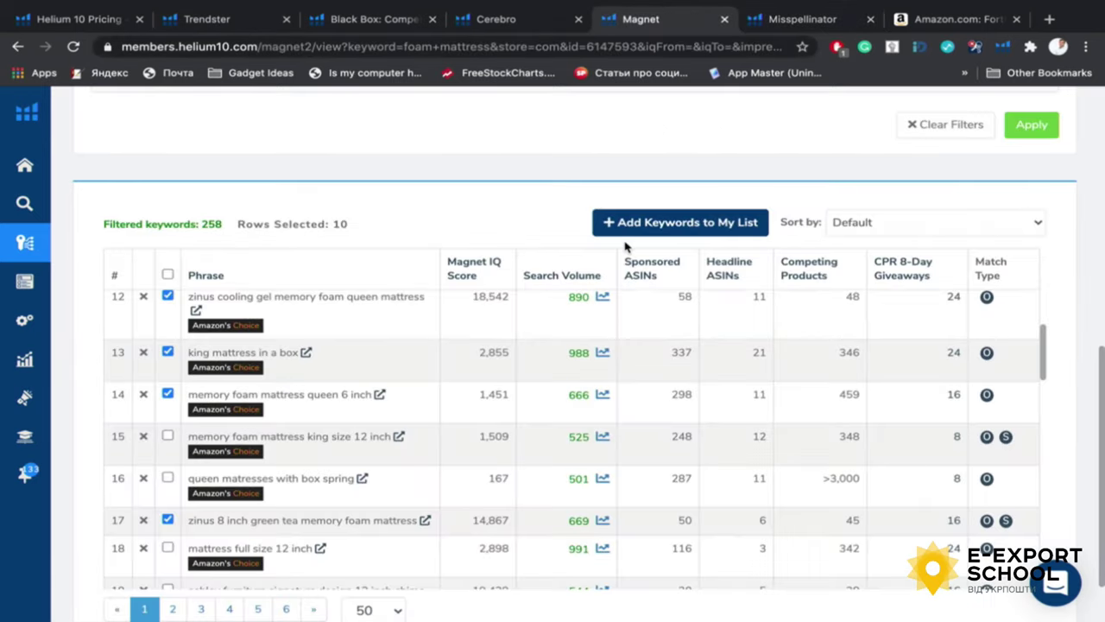
# Examine the Magnet overview and Misspellinator's keyword preparation page, and return to the filtered keywords in Magnet
pyautogui.scroll(6, 404, 223)
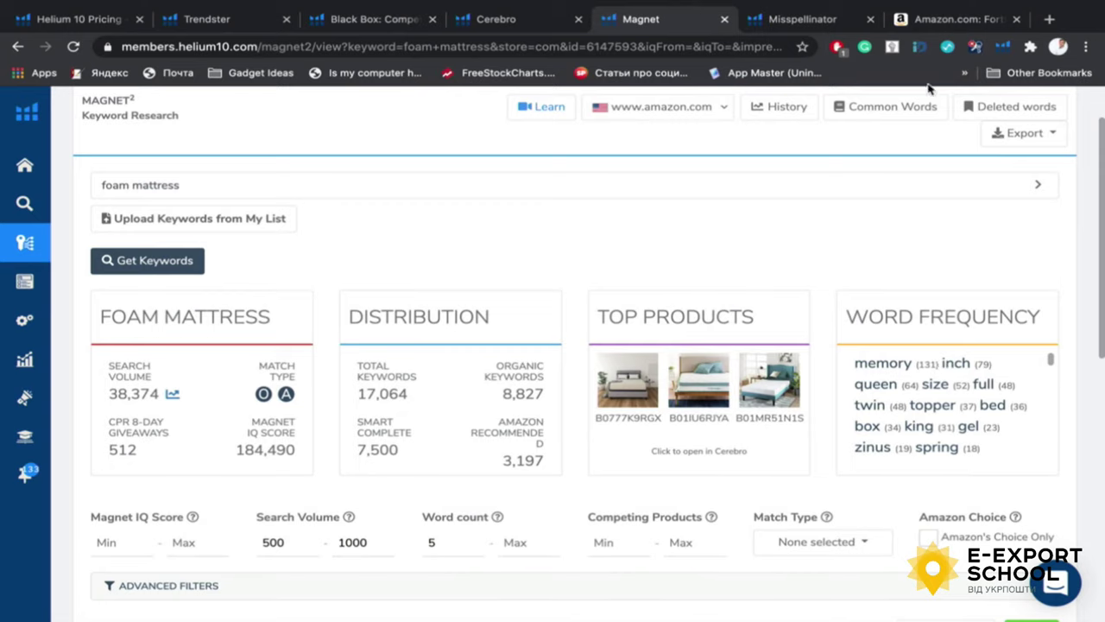
pyautogui.scroll(1, 750, 215)
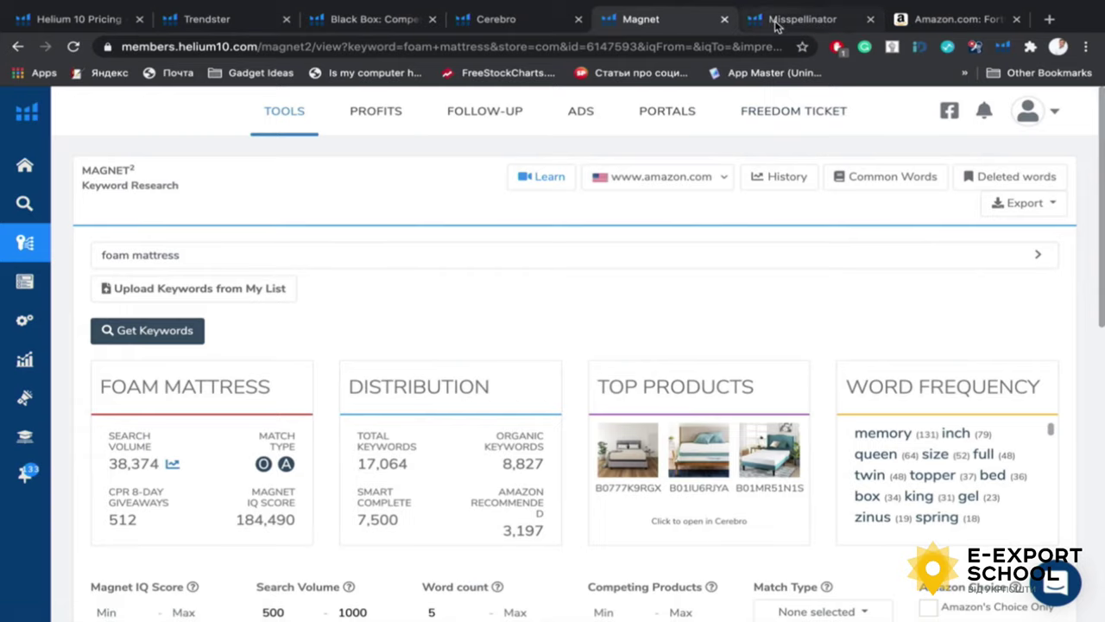
pyautogui.hotkey('ctrl', 'Tab')
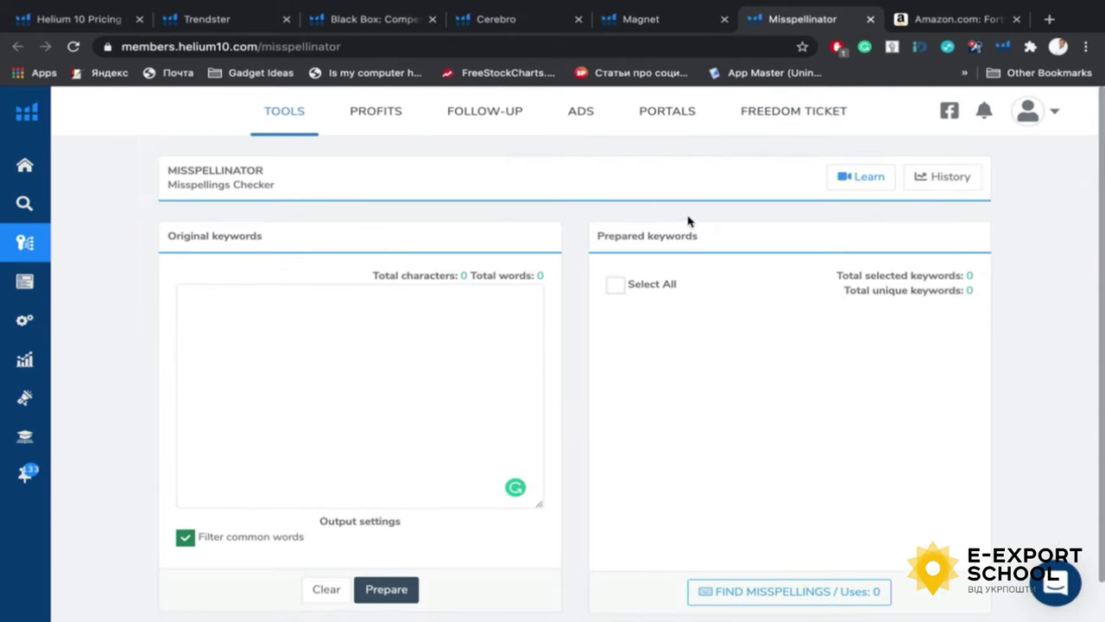
pyautogui.scroll(-1, 551, 403)
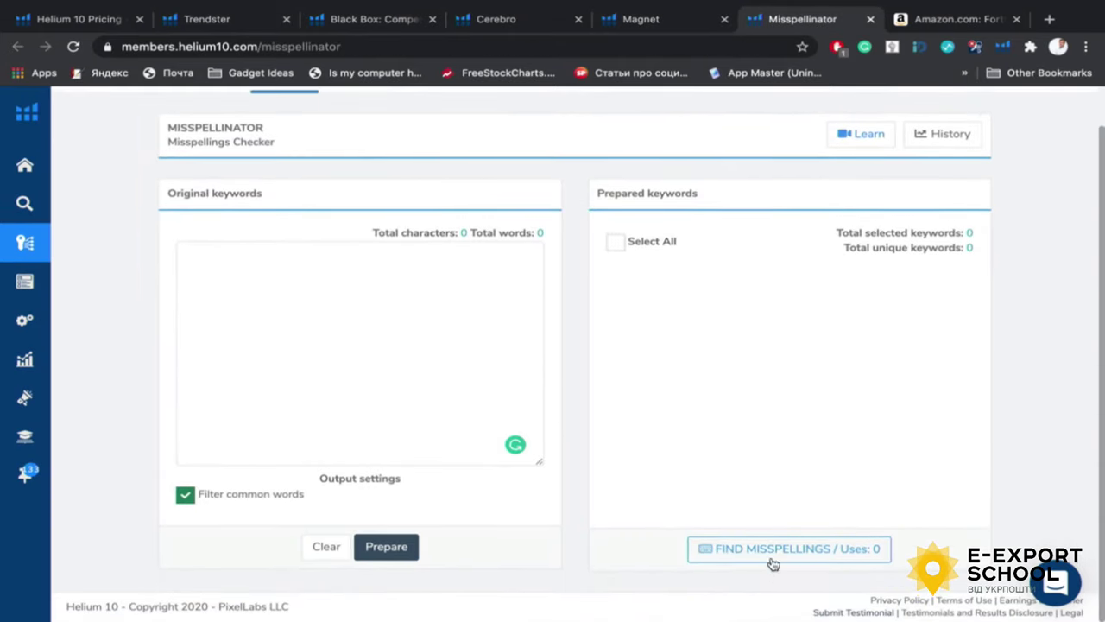
pyautogui.click(639, 19)
pyautogui.scroll(-4, 489, 415)
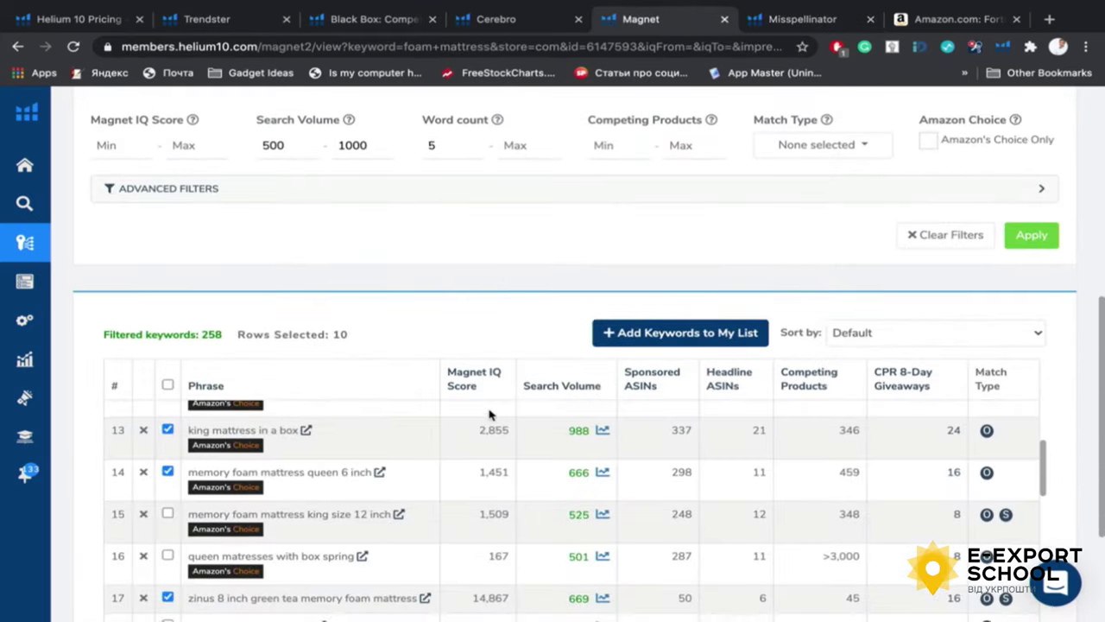
# Copy the filtered Magnet keywords to the clipboard and paste them into Misspellinator as the original keywords
pyautogui.scroll(10, 489, 415)
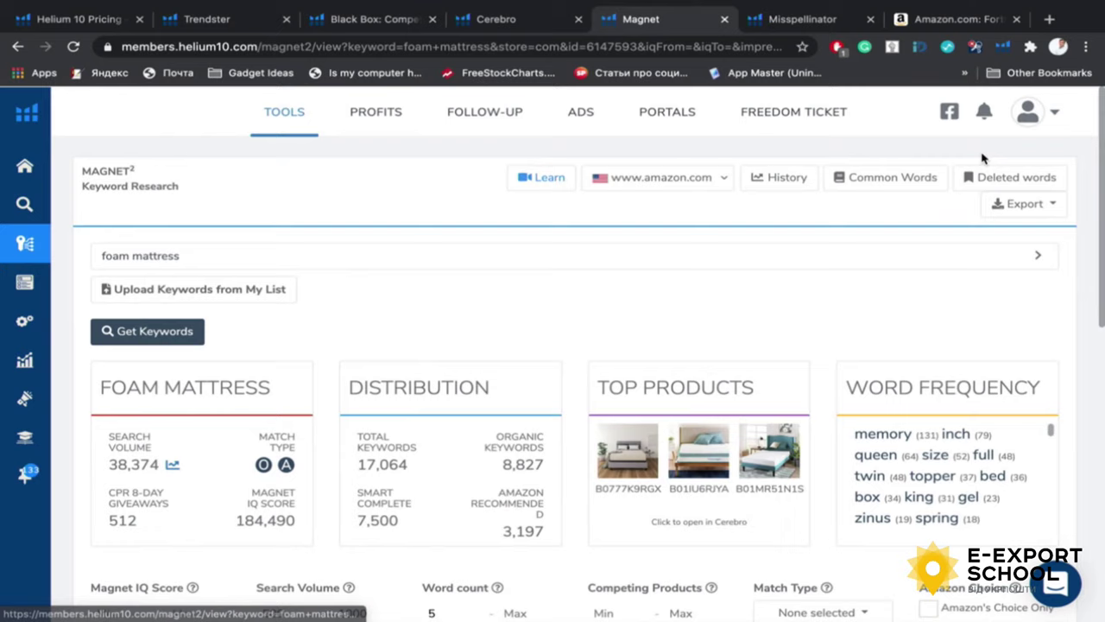
pyautogui.click(1053, 204)
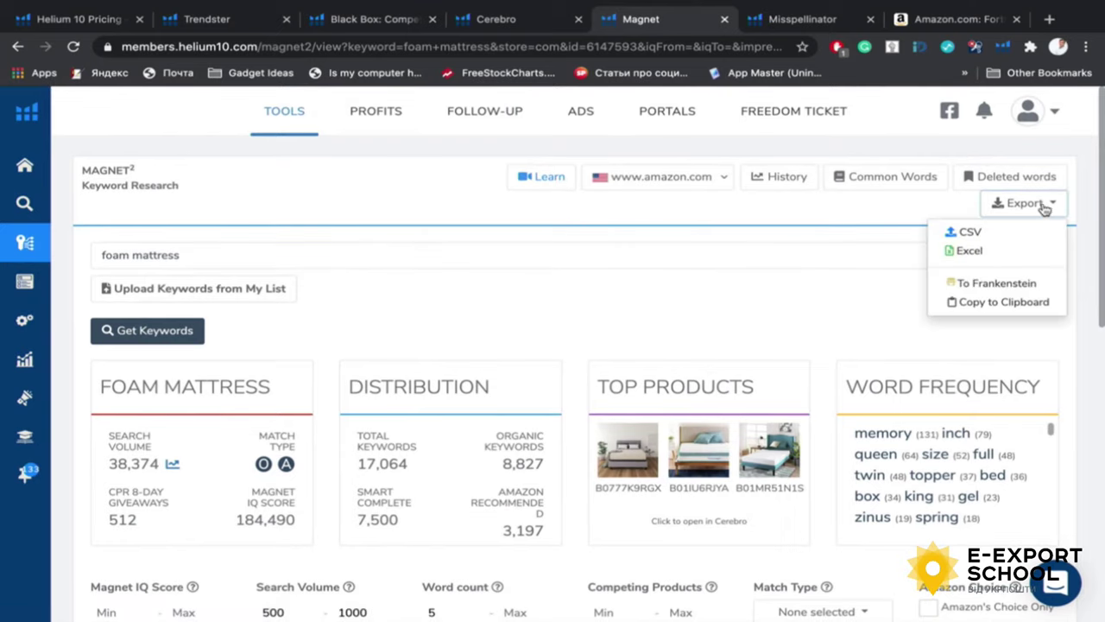
pyautogui.click(1008, 303)
pyautogui.click(811, 19)
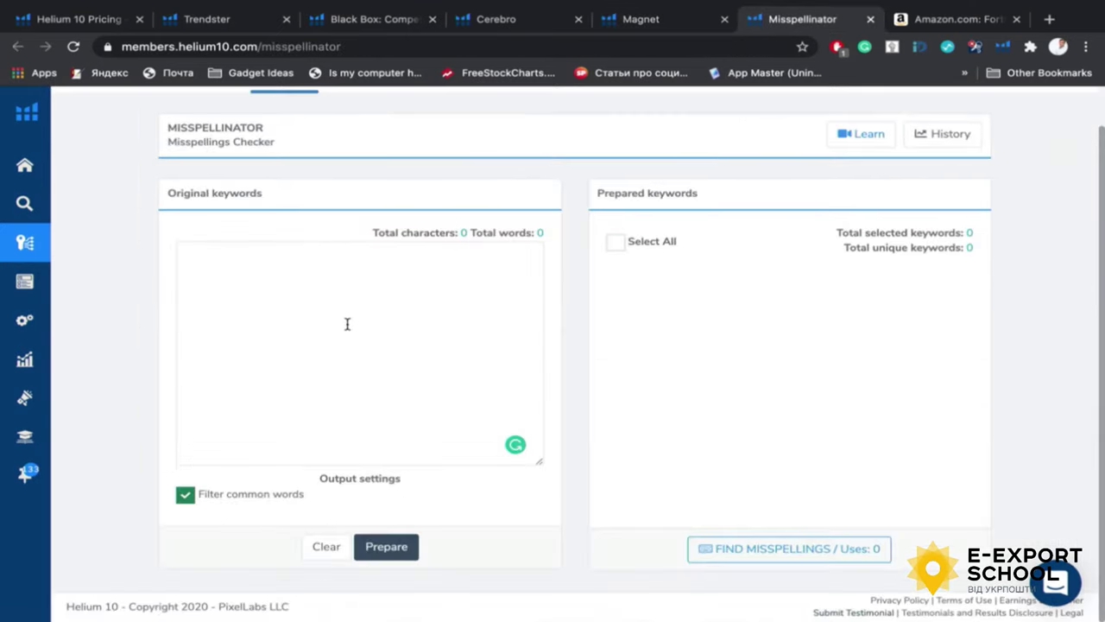
pyautogui.click(346, 323)
pyautogui.hotkey('ctrl', 'v')
pyautogui.scroll(20, 346, 323)
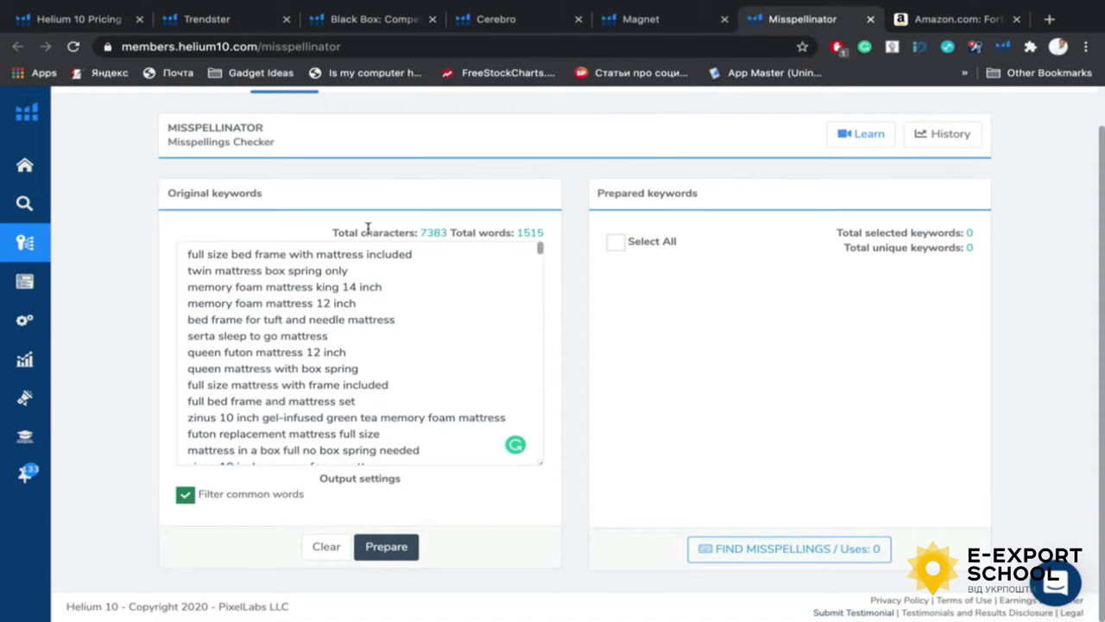
# Check the total characters and total words of the pasted keywords, and prepare them for the misspelling search
pyautogui.moveTo(331, 232); pyautogui.dragTo(542, 233)
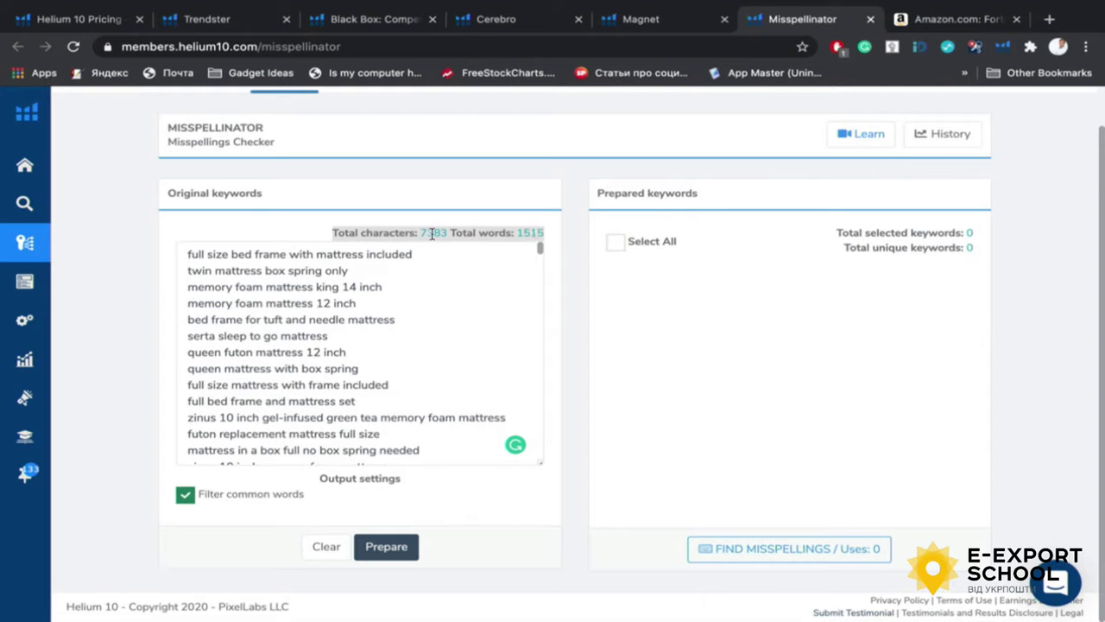
pyautogui.click(389, 349)
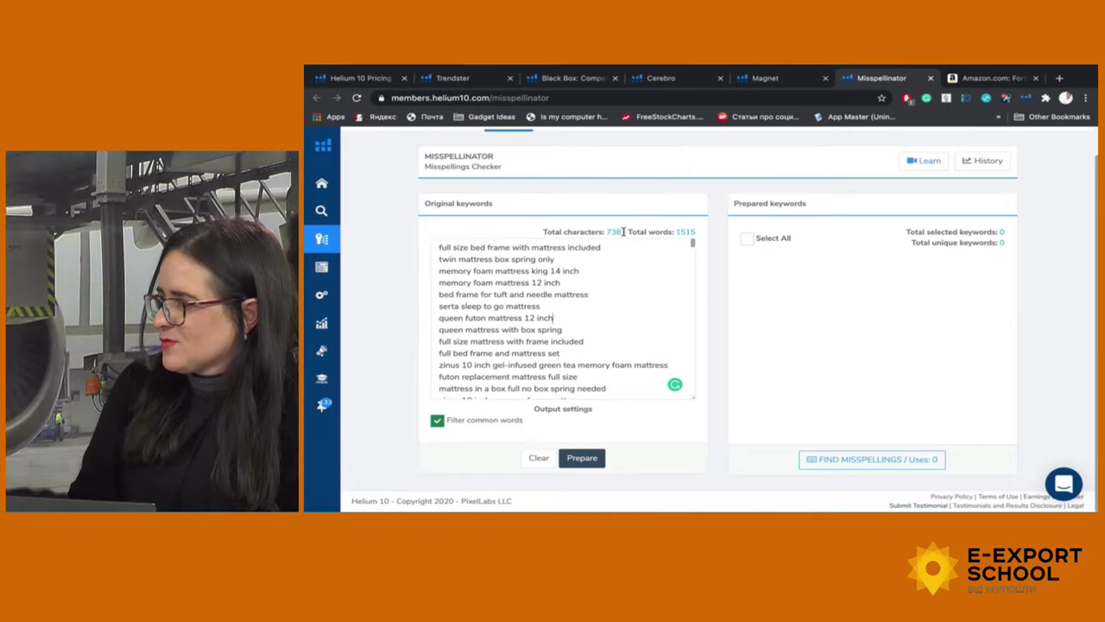
pyautogui.doubleClick(439, 231)
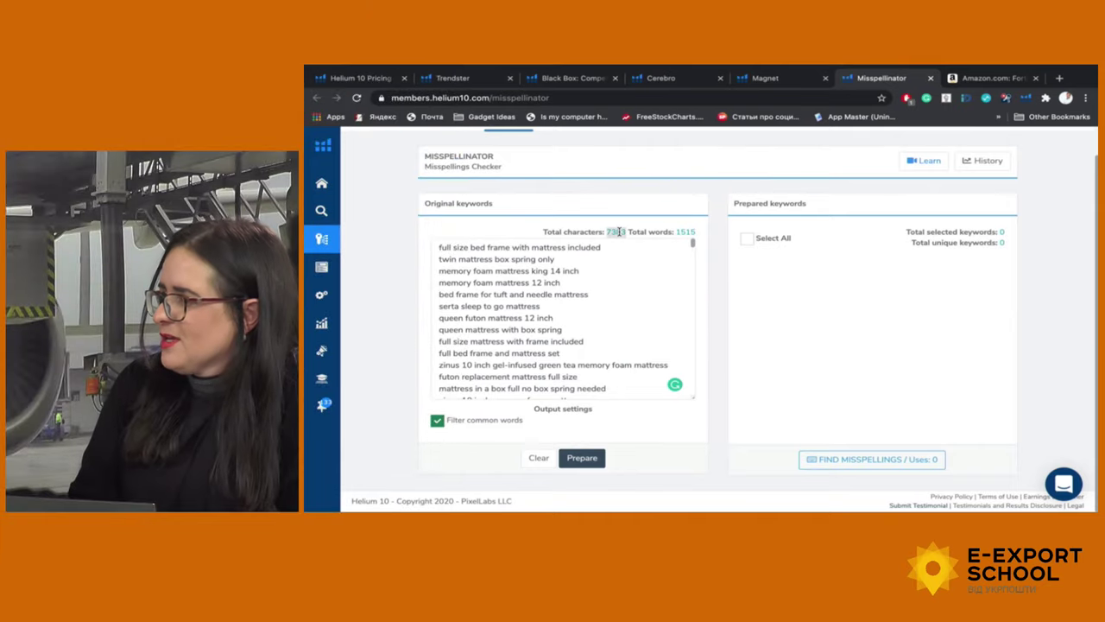
pyautogui.doubleClick(687, 231)
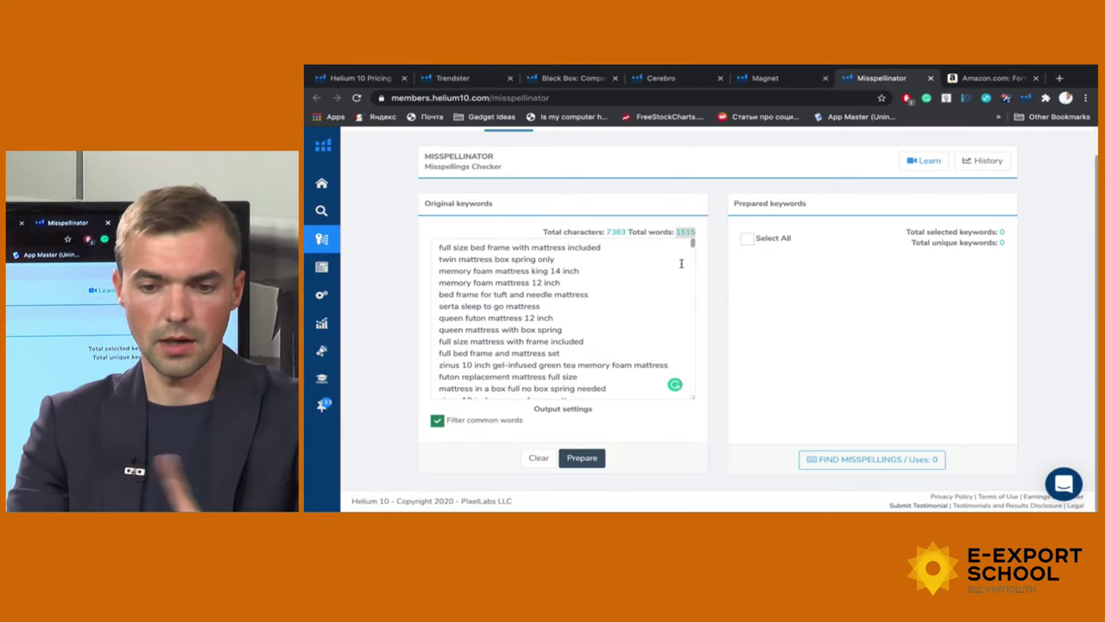
pyautogui.doubleClick(615, 232)
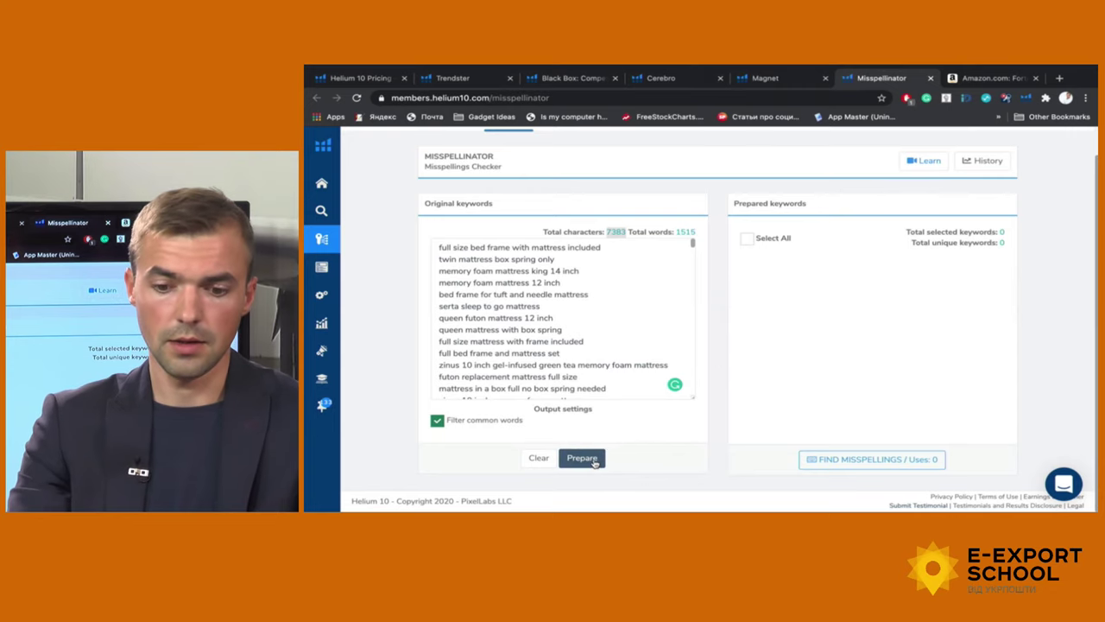
pyautogui.click(594, 462)
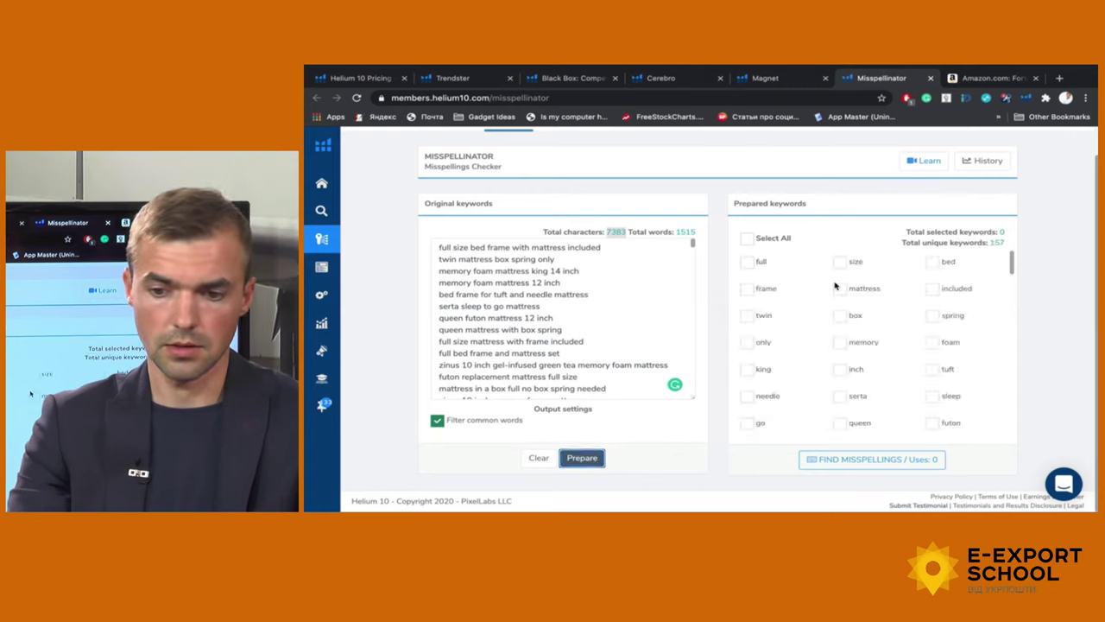
# Examine the unique keyword total and look through the list of prepared keywords for misspelled words
pyautogui.scroll(1, 835, 286)
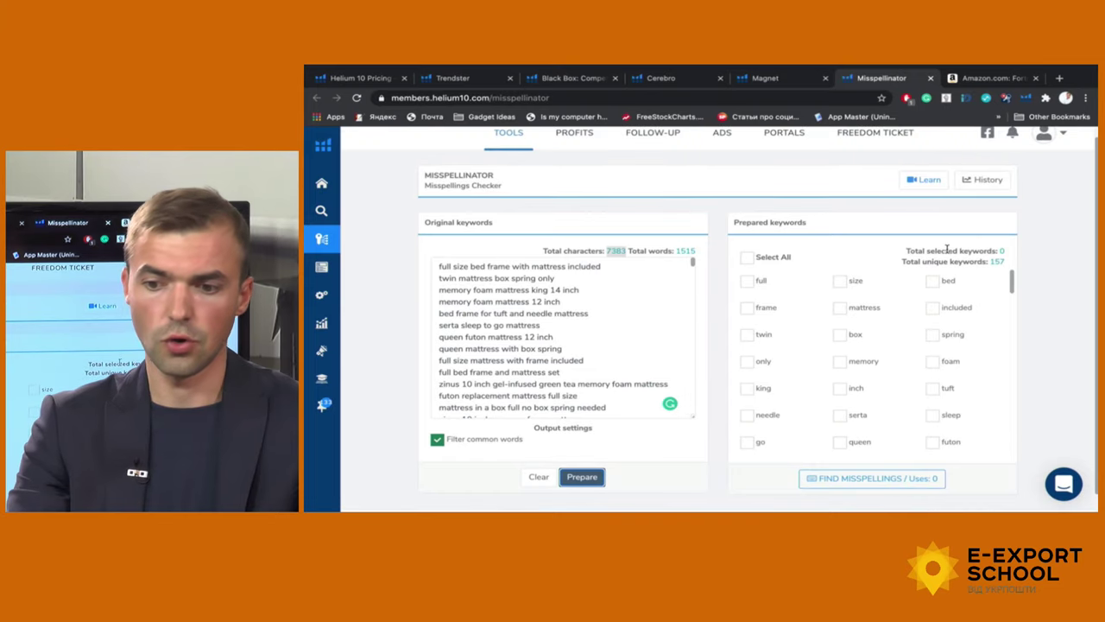
pyautogui.moveTo(1006, 264); pyautogui.dragTo(901, 261)
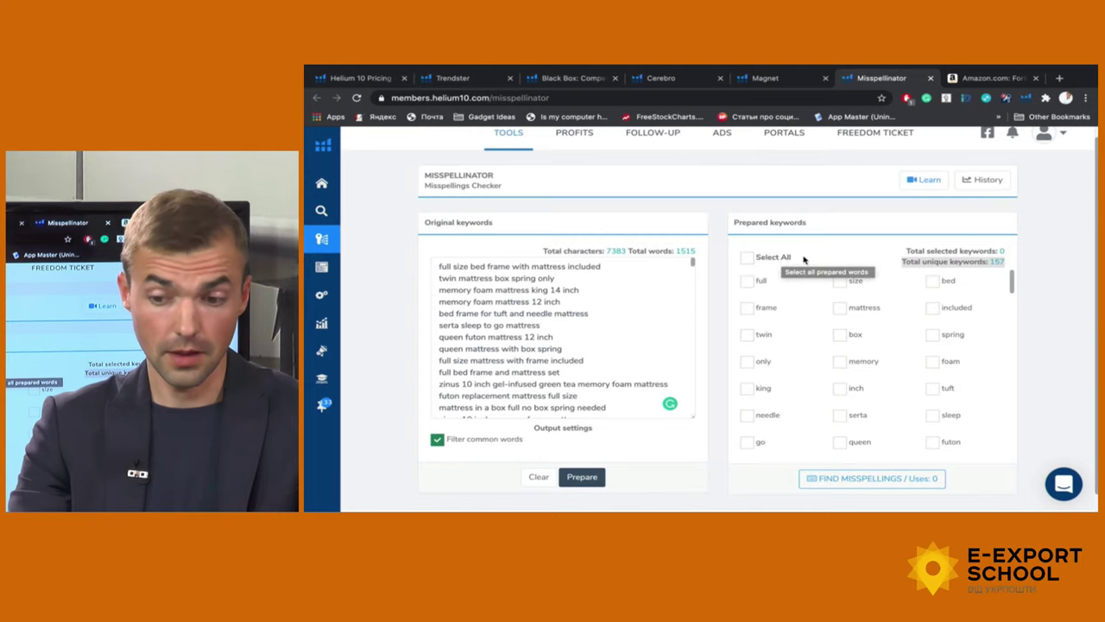
pyautogui.scroll(-5, 895, 327)
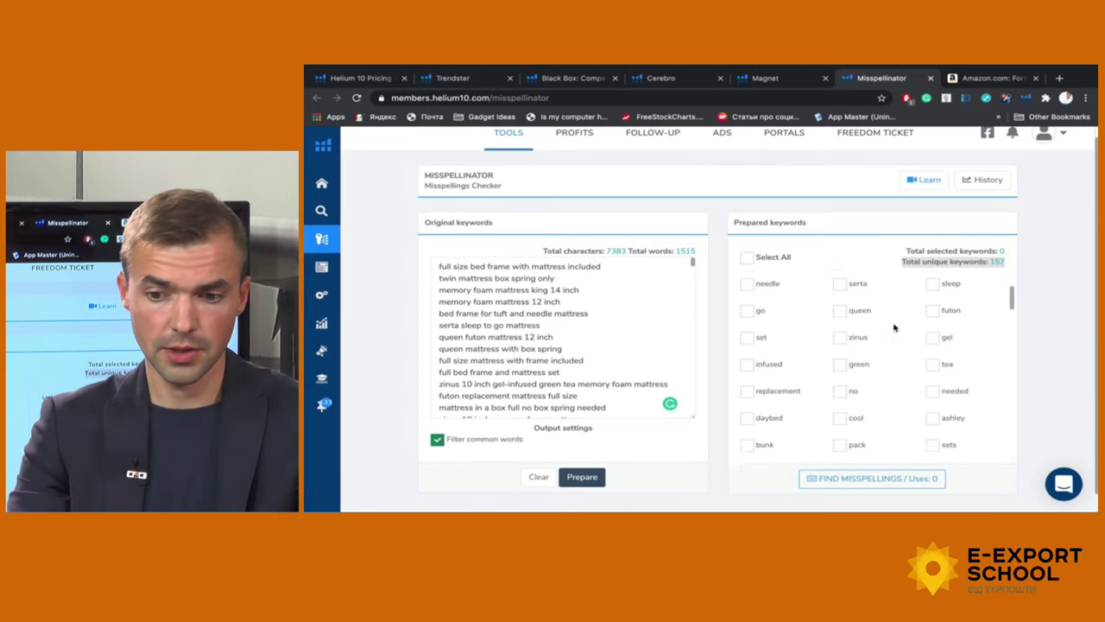
pyautogui.scroll(-5, 895, 327)
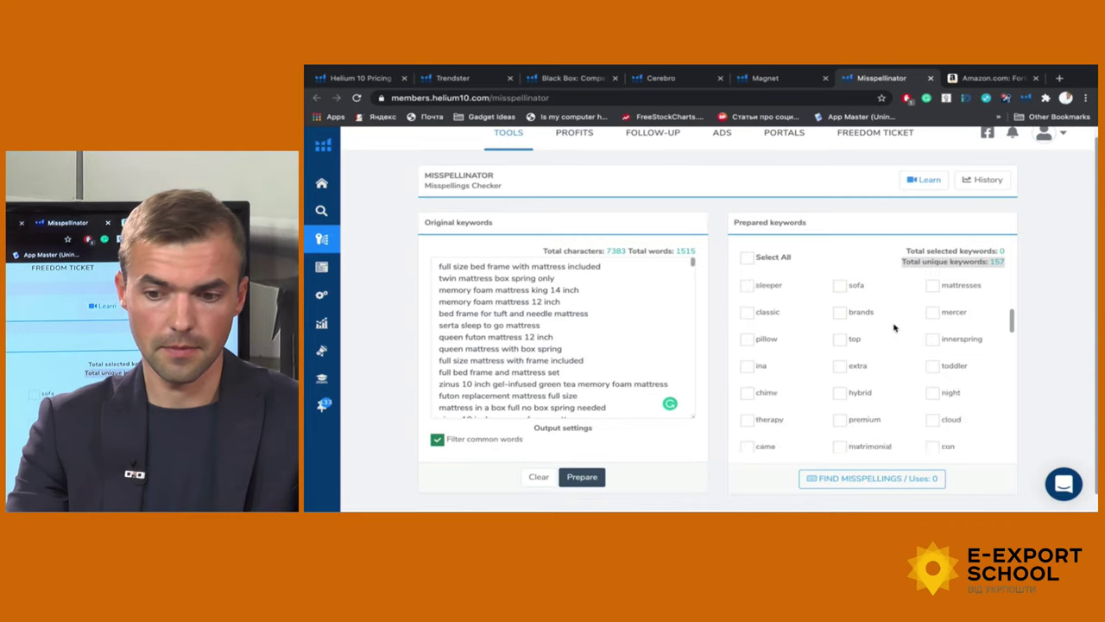
pyautogui.scroll(-2, 895, 328)
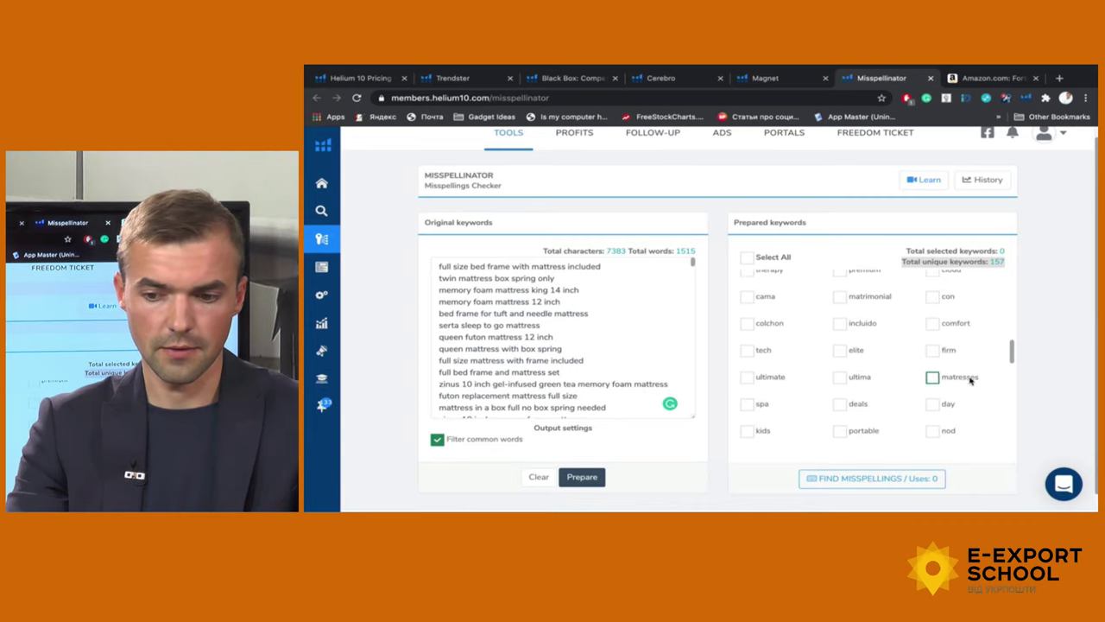
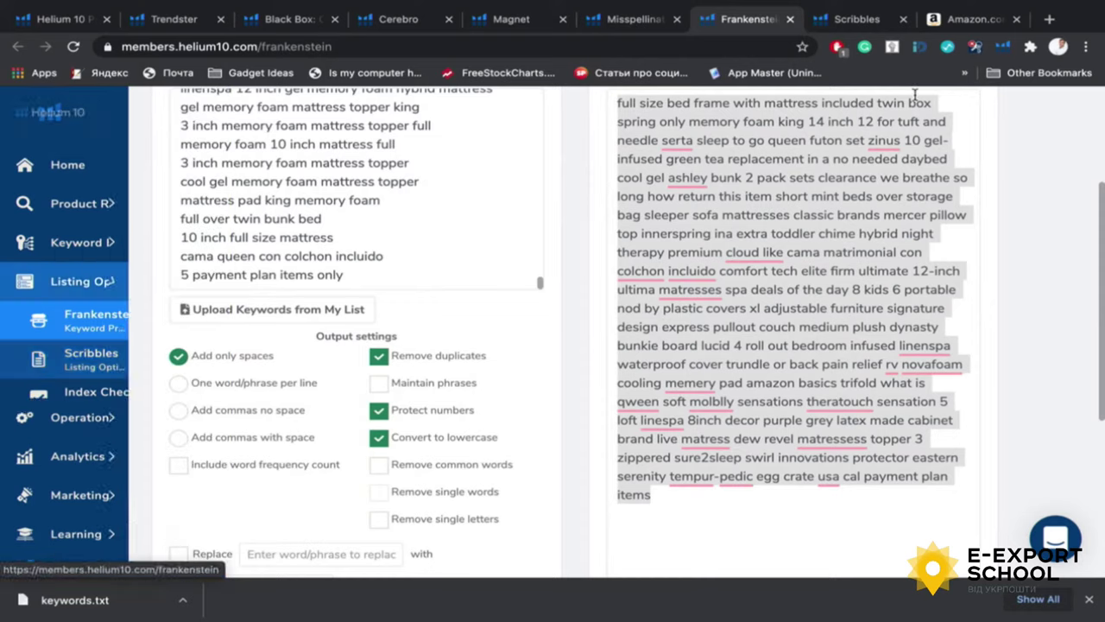
# Paste the keyword text processed in Frankenstein into the Scribbles phrases, try to apply it, and review the pasted text
pyautogui.click(854, 19)
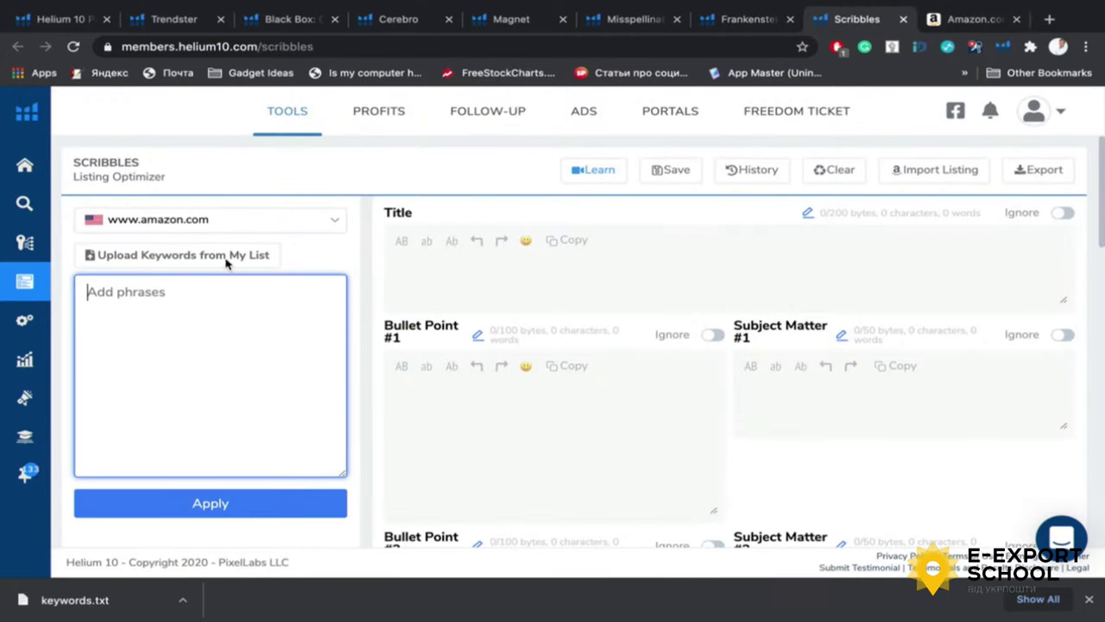
pyautogui.hotkey('ctrl', 'v')
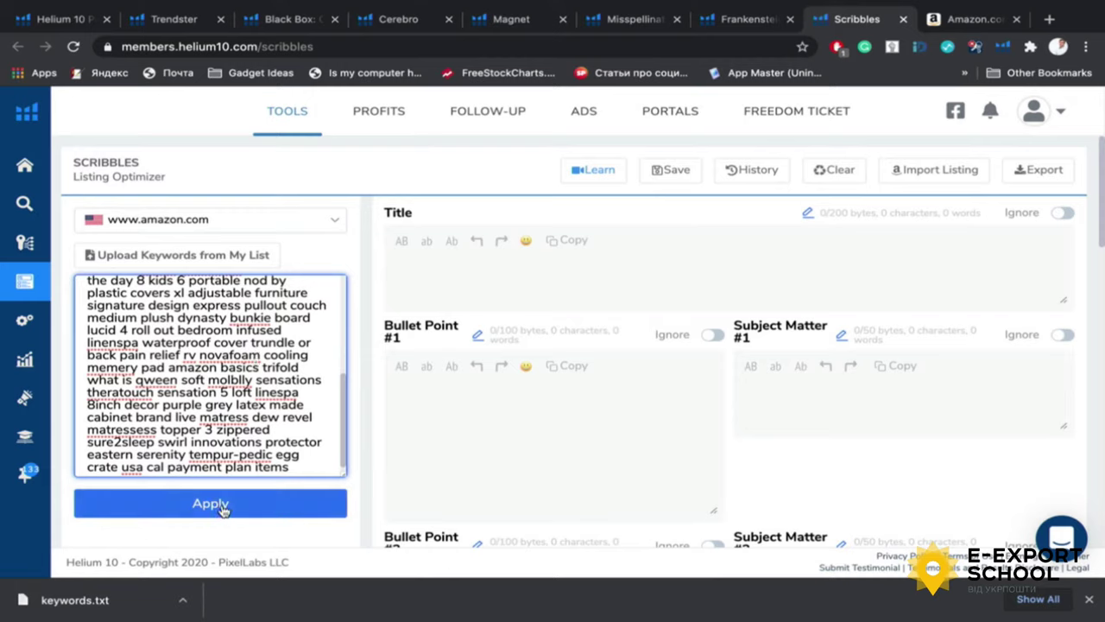
pyautogui.click(220, 508)
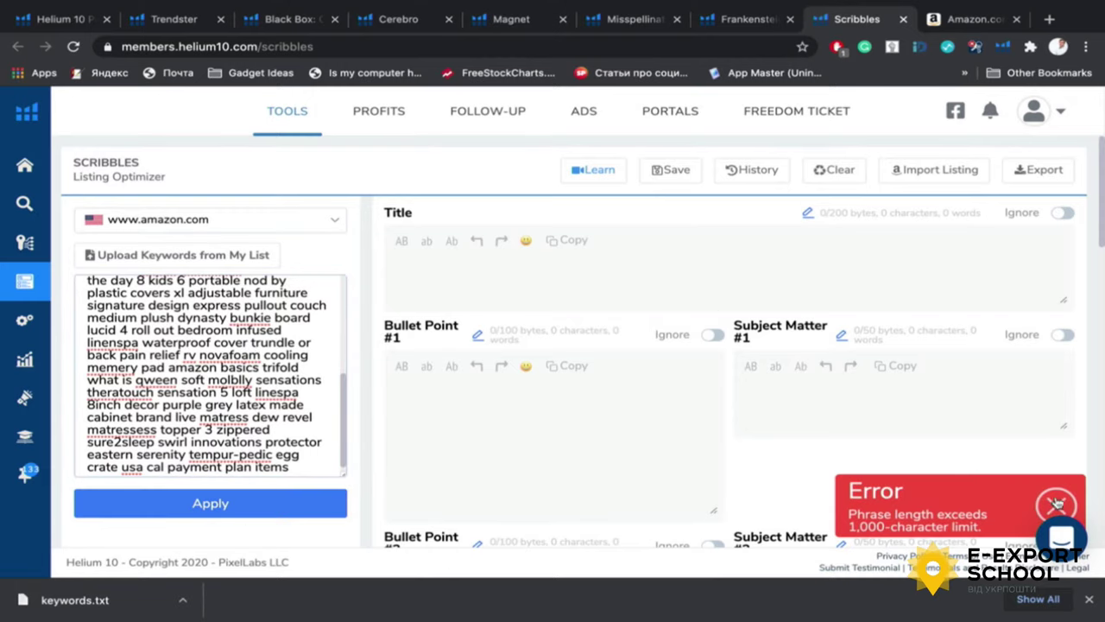
pyautogui.click(1055, 502)
pyautogui.scroll(10, 136, 354)
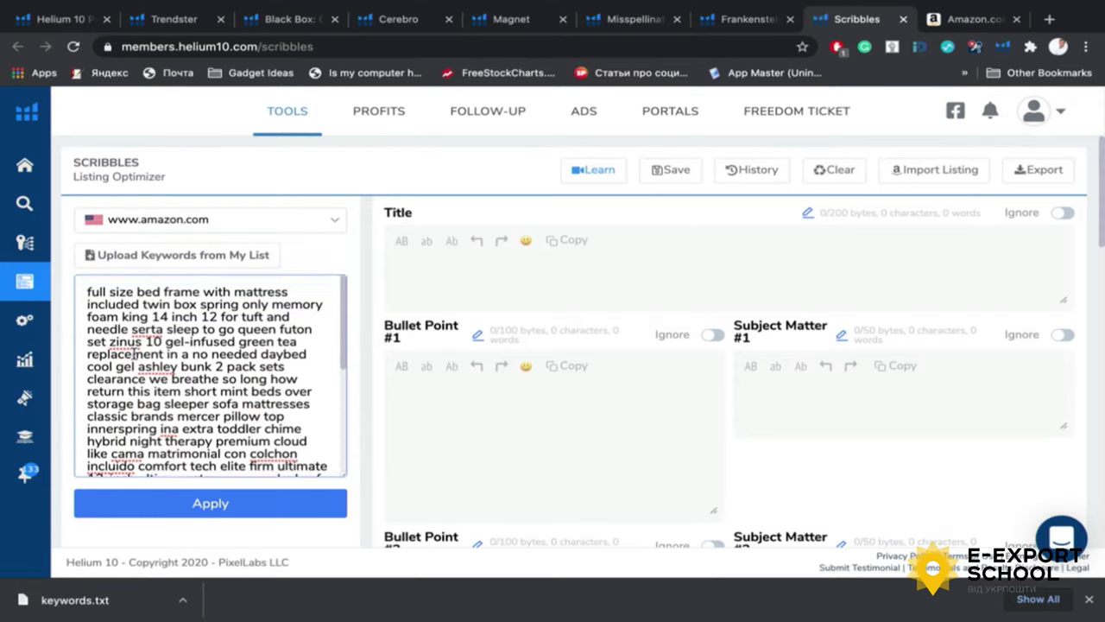
pyautogui.scroll(-5, 135, 354)
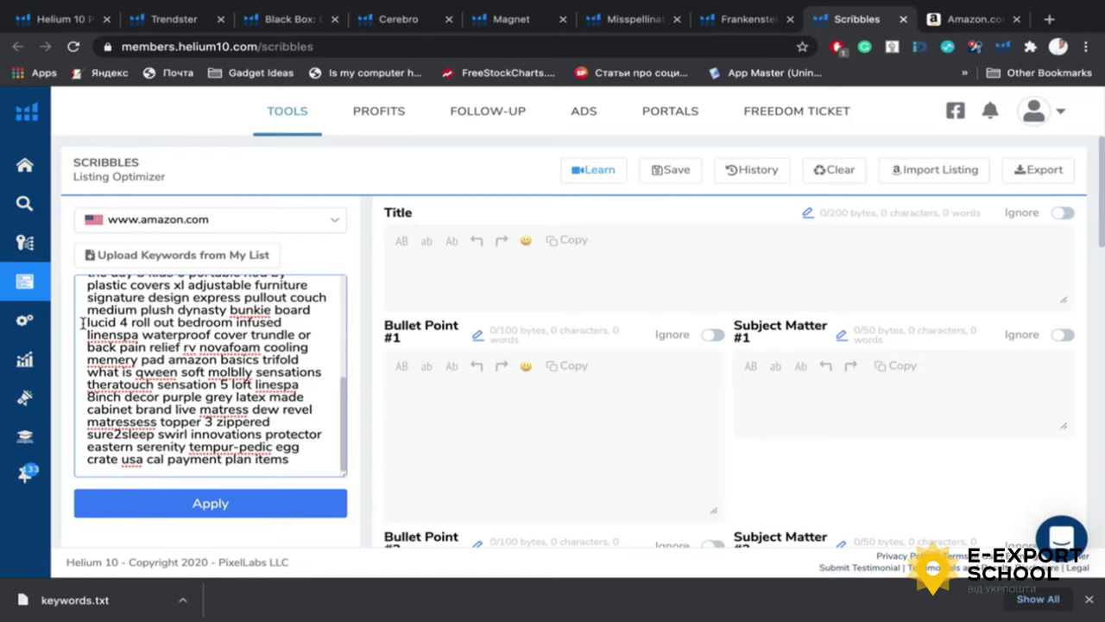
pyautogui.scroll(-2, 127, 396)
pyautogui.scroll(2, 366, 276)
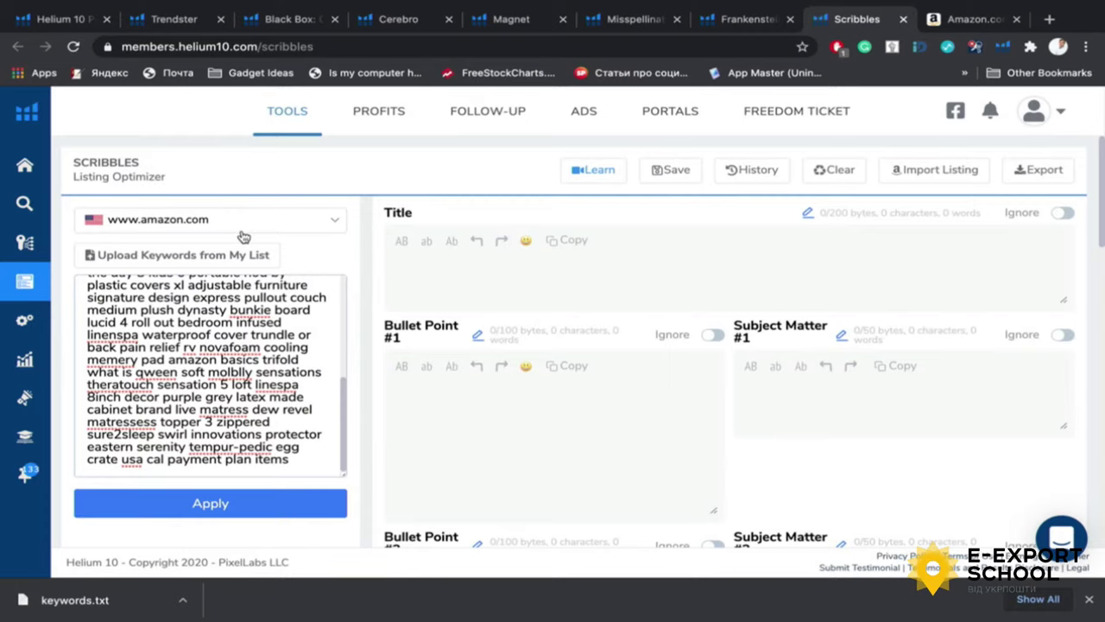
# Look over the listing fields in Scribbles and start the listing title with "Foam"
pyautogui.click(483, 274)
pyautogui.scroll(-1, 481, 271)
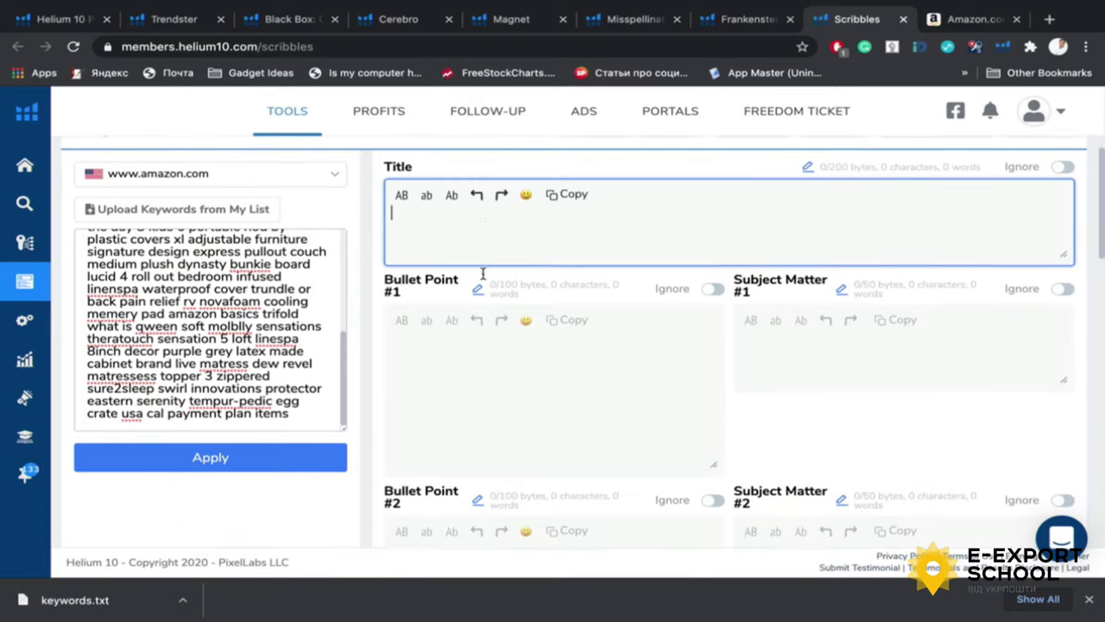
pyautogui.scroll(-3, 412, 338)
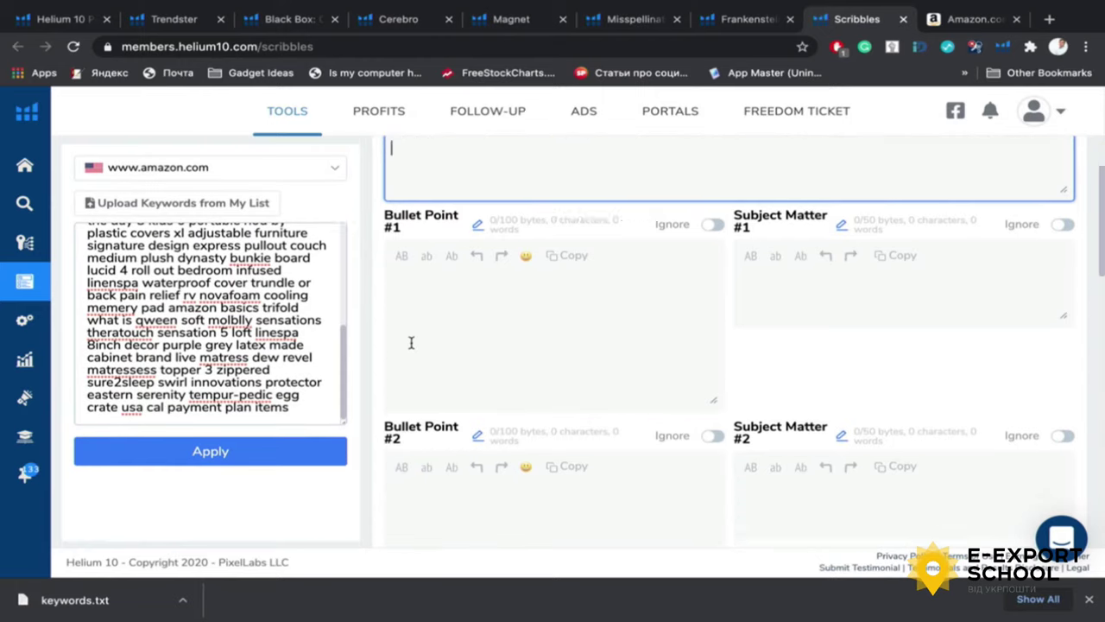
pyautogui.scroll(4, 413, 345)
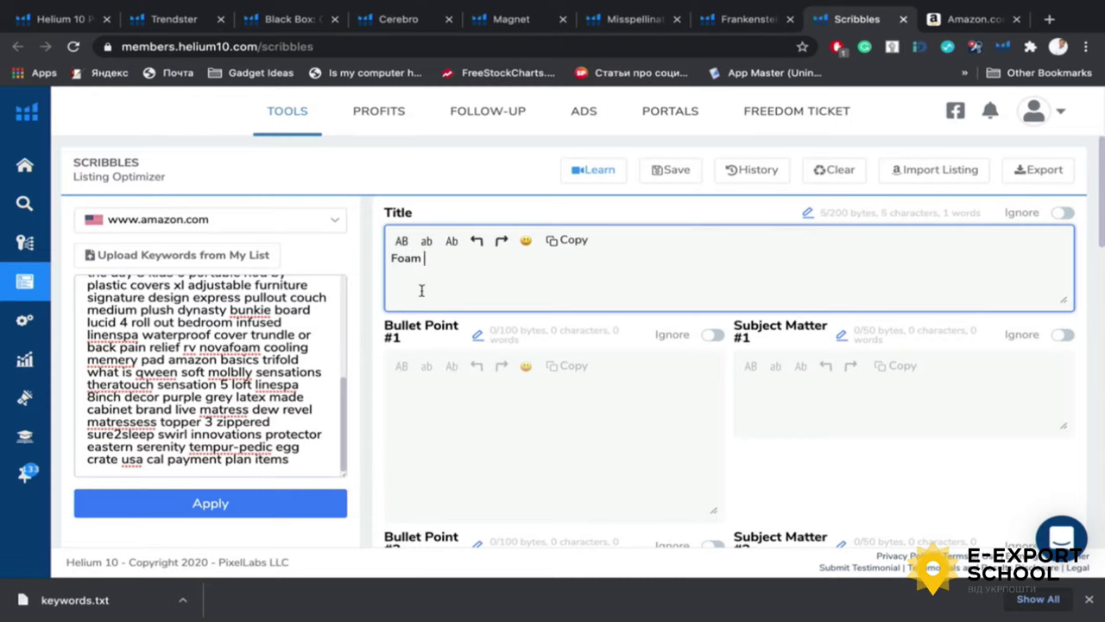
# Shorten the phrase text by deleting everything after "extra toddler chime", and apply the remaining keywords in Scribbles
pyautogui.scroll(-3, 112, 311)
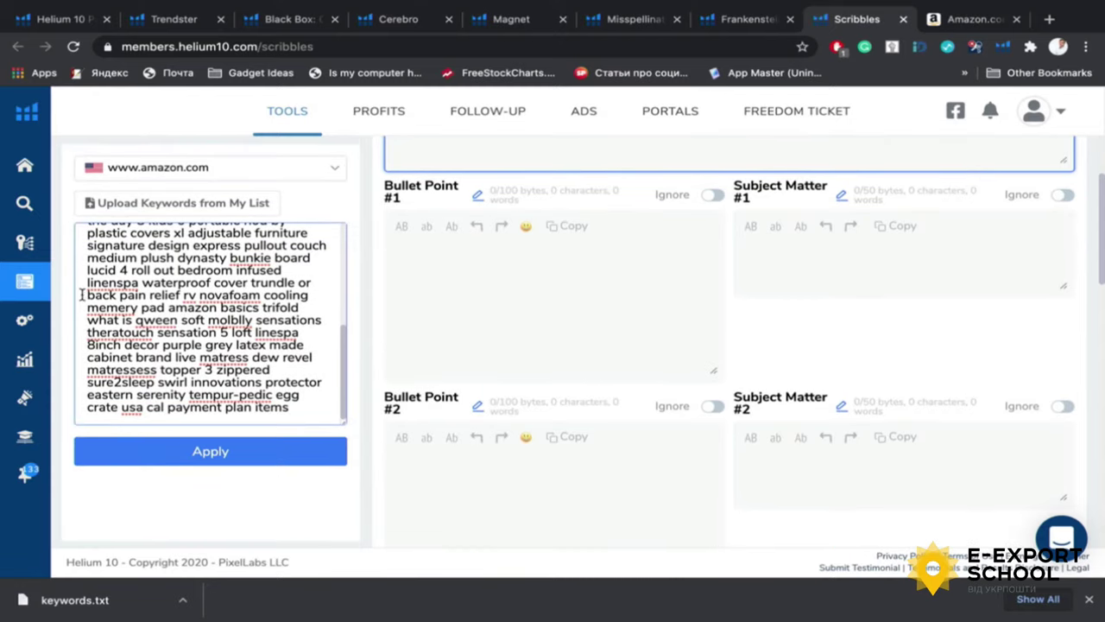
pyautogui.moveTo(82, 295); pyautogui.dragTo(328, 375)
pyautogui.scroll(5, 339, 355)
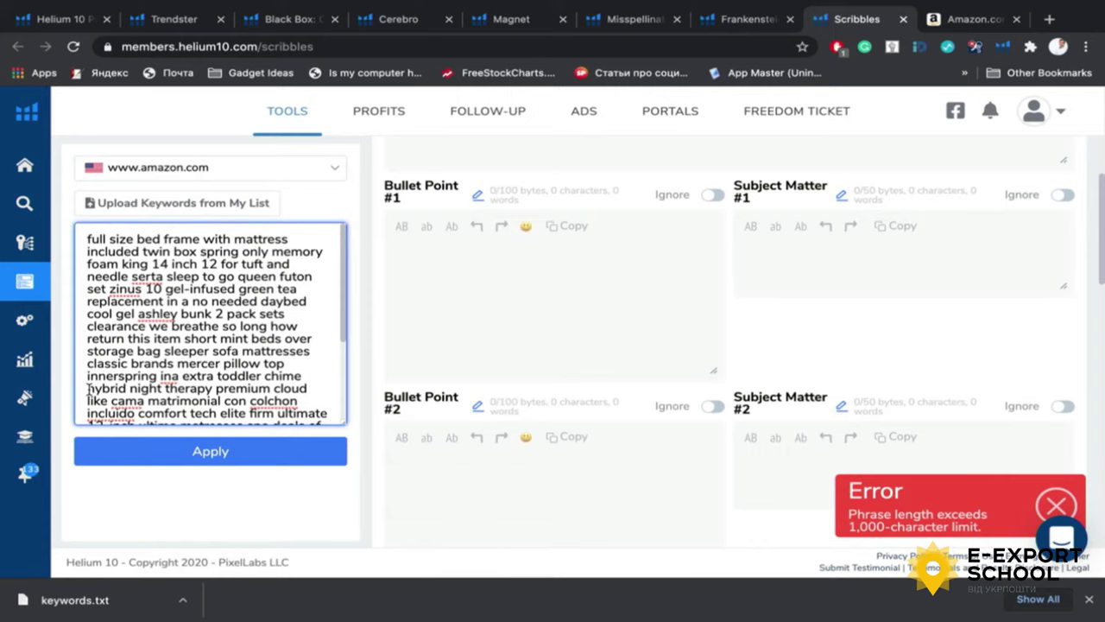
pyautogui.moveTo(89, 389); pyautogui.dragTo(191, 552)
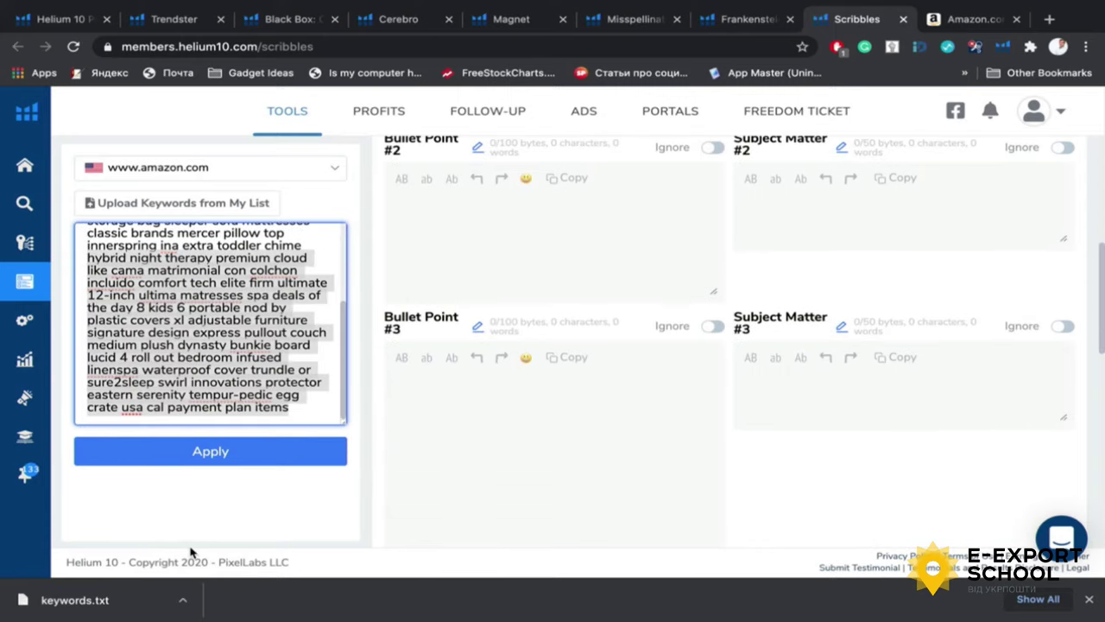
pyautogui.press('BackSpace')
pyautogui.click(302, 553)
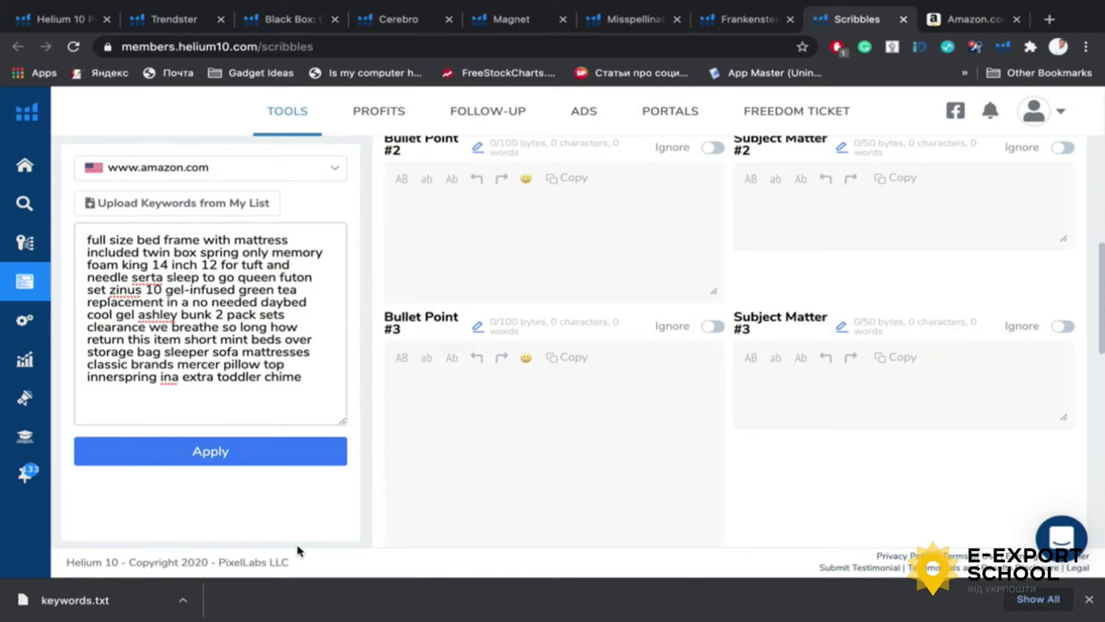
pyautogui.click(246, 453)
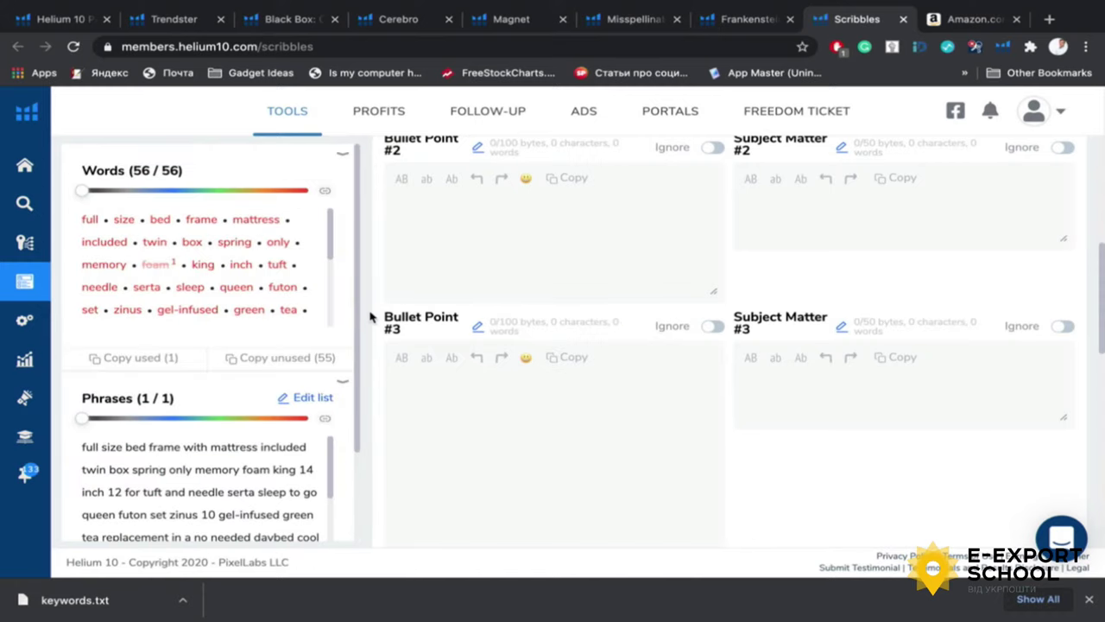
# Examine the Words and Phrases lists in Scribbles, comparing used and unused keywords with the listing title
pyautogui.scroll(5, 370, 317)
pyautogui.scroll(-5, 263, 487)
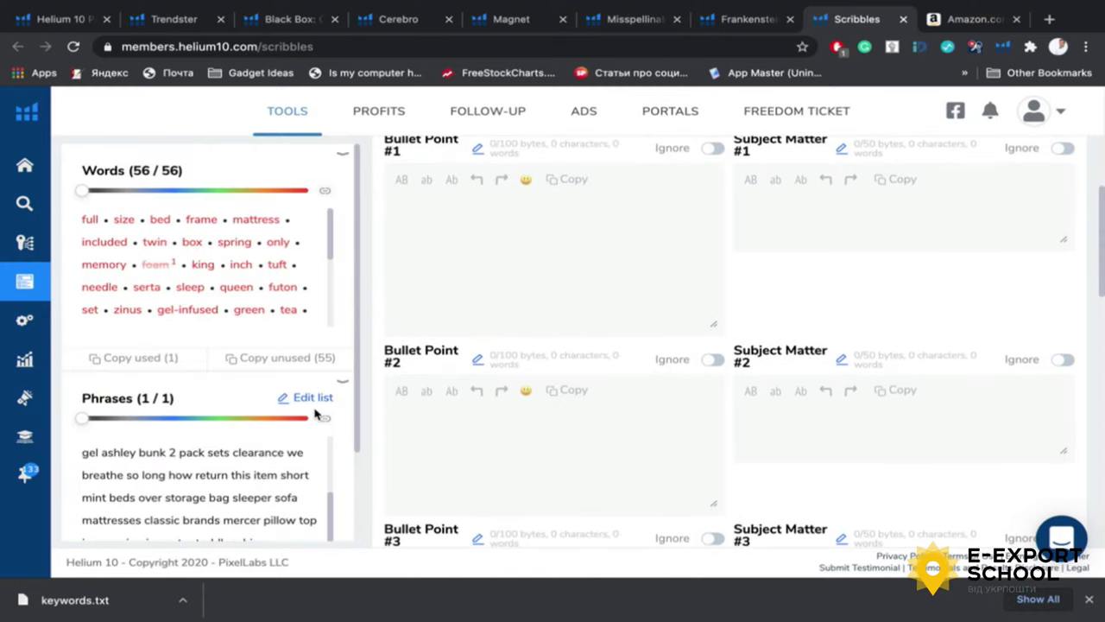
pyautogui.scroll(-5, 314, 415)
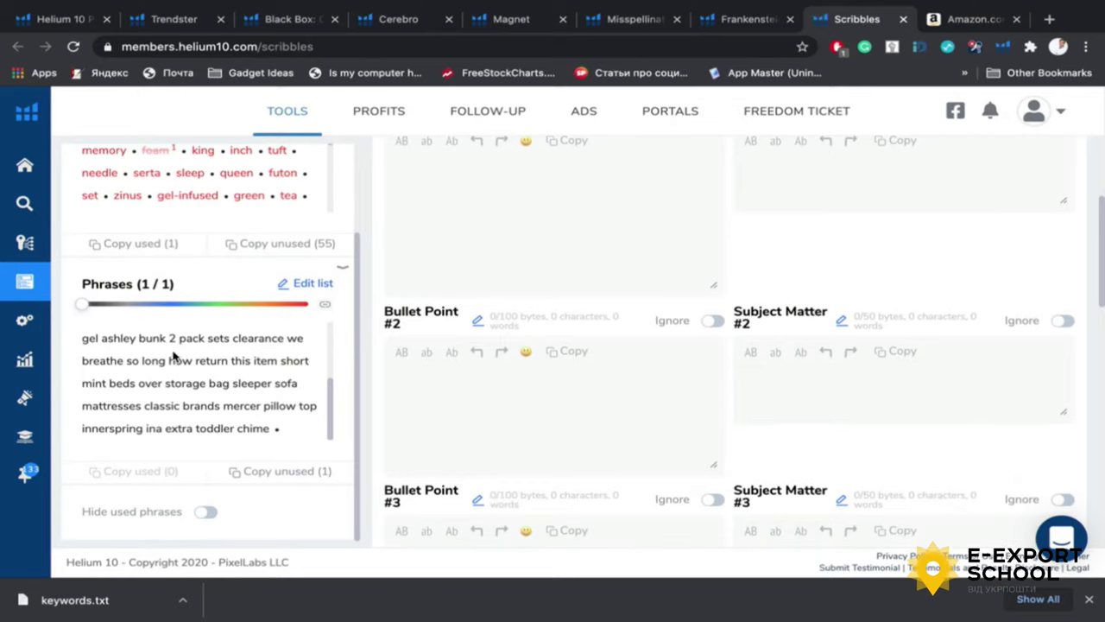
pyautogui.scroll(3, 173, 355)
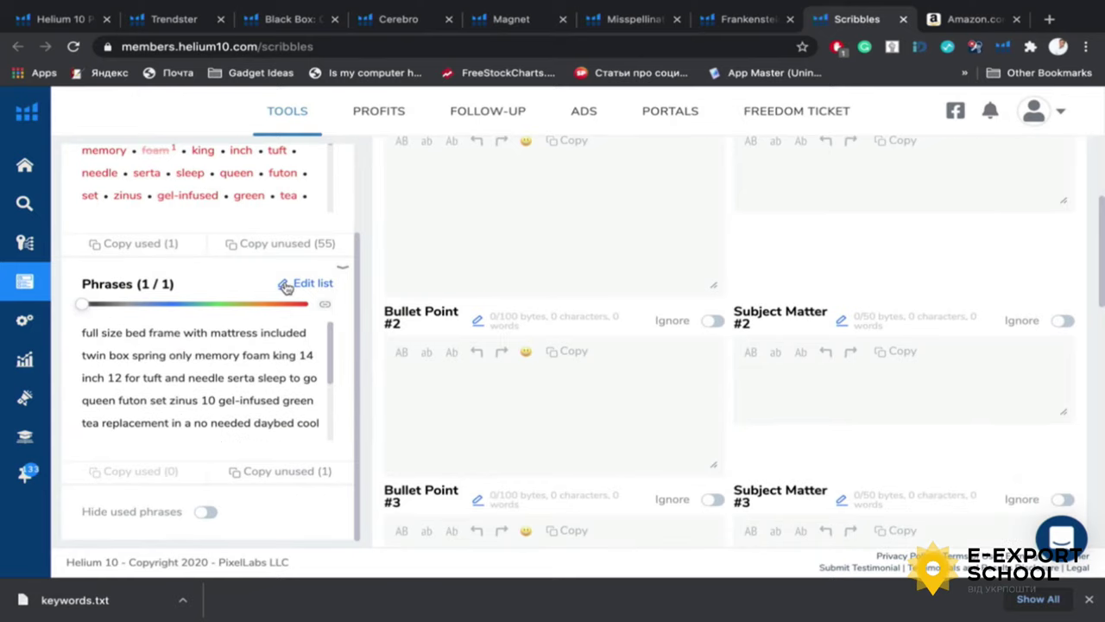
pyautogui.scroll(5, 411, 208)
pyautogui.scroll(2, 248, 251)
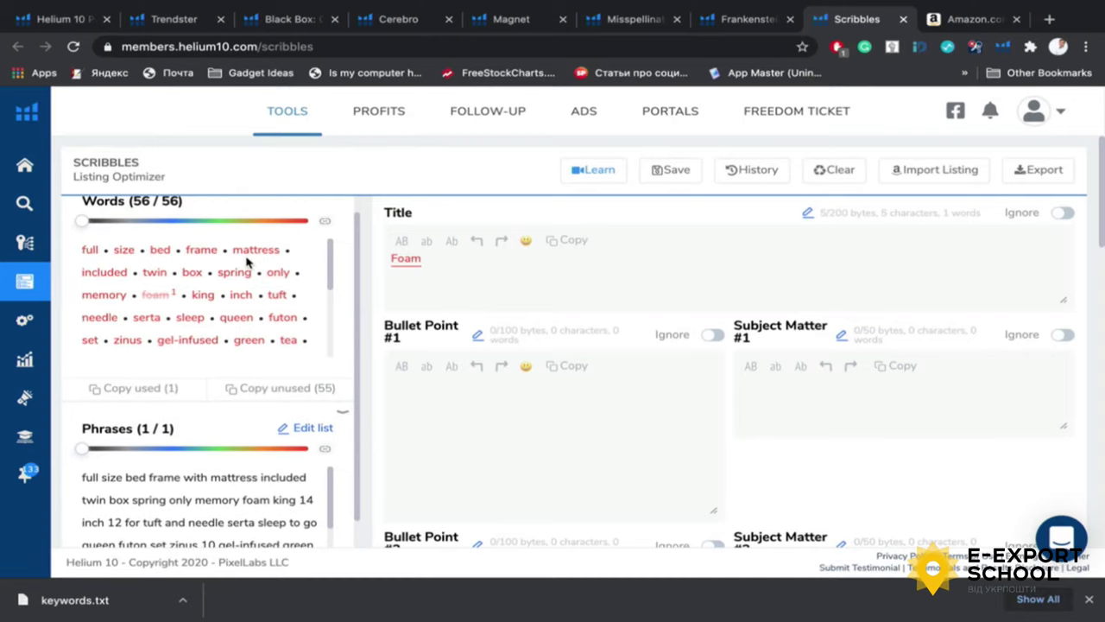
pyautogui.scroll(1, 246, 262)
pyautogui.scroll(-1, 296, 478)
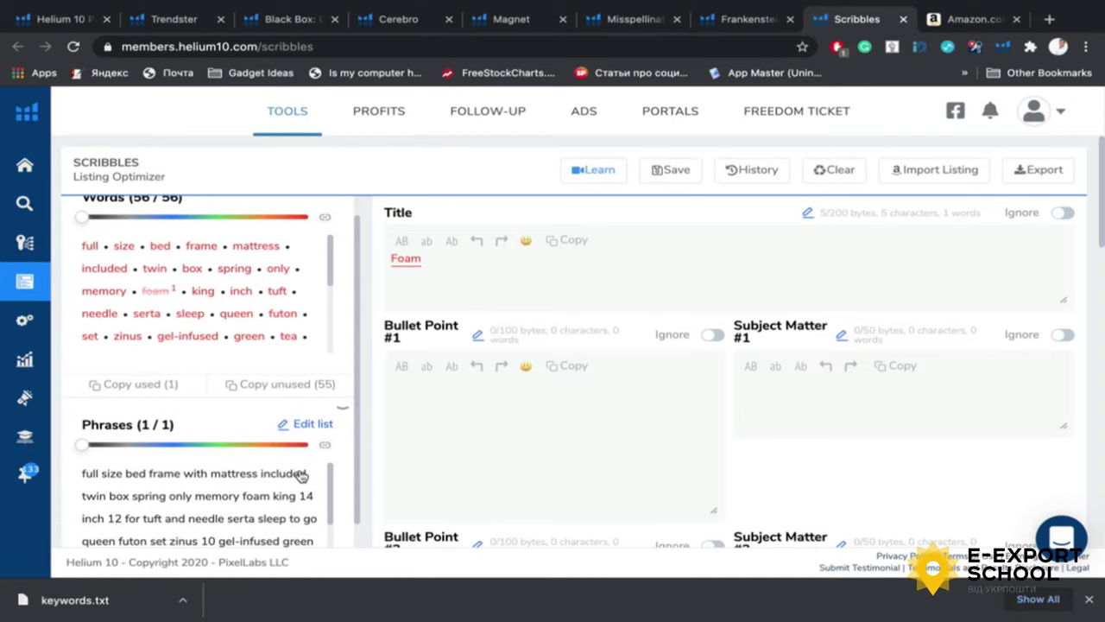
# Review the remaining phrases and the title and bullet point fields of the listing in Scribbles
pyautogui.scroll(-2, 300, 476)
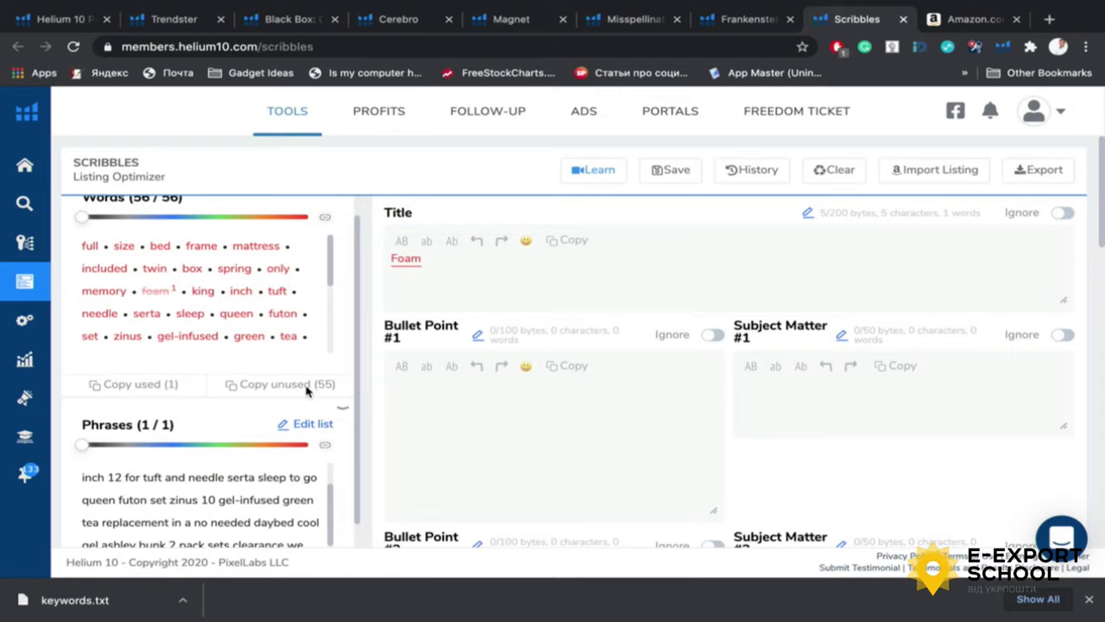
pyautogui.click(532, 275)
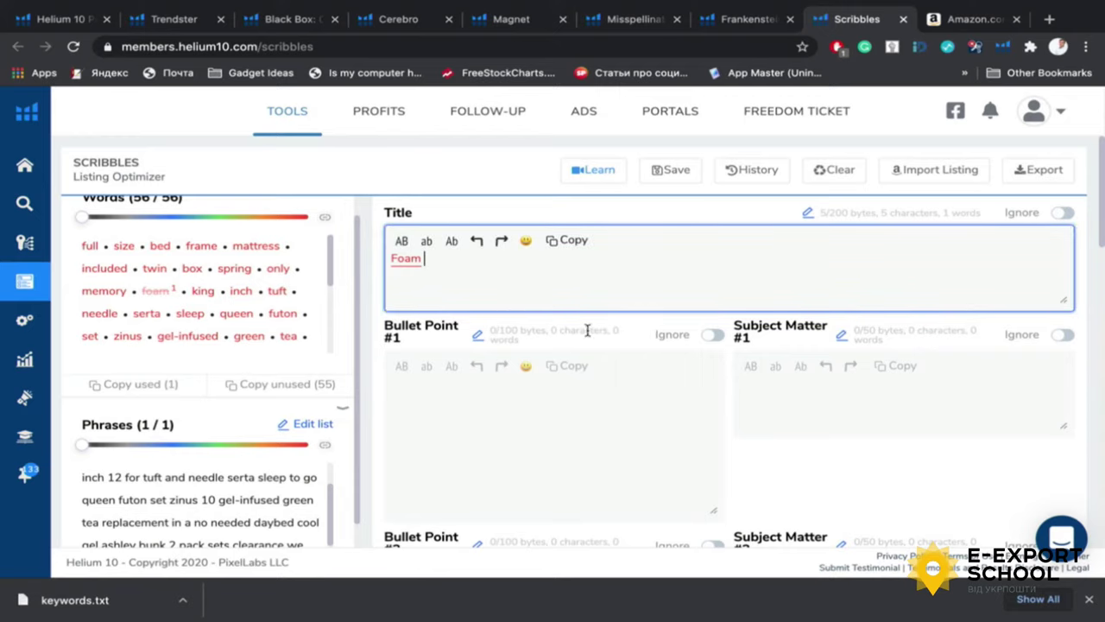
pyautogui.scroll(-2, 773, 328)
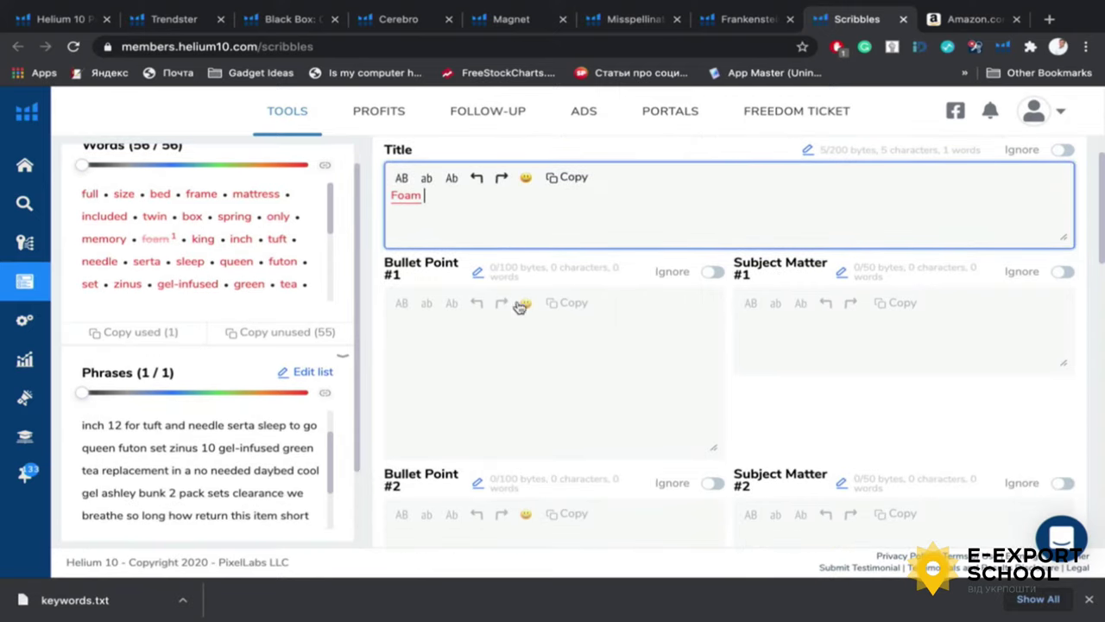
pyautogui.scroll(2, 520, 308)
# Switch to the Amazon product page and examine the Fortnight Bedding mattress title and its About this item section
pyautogui.hotkey('ctrl', 'Tab')
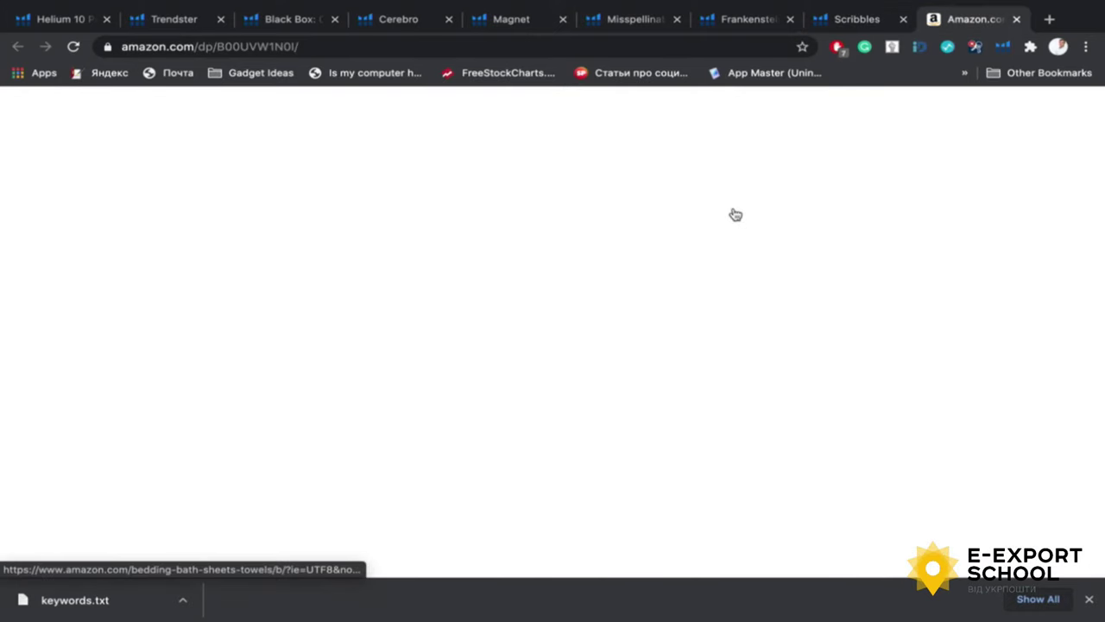
pyautogui.scroll(-1, 743, 259)
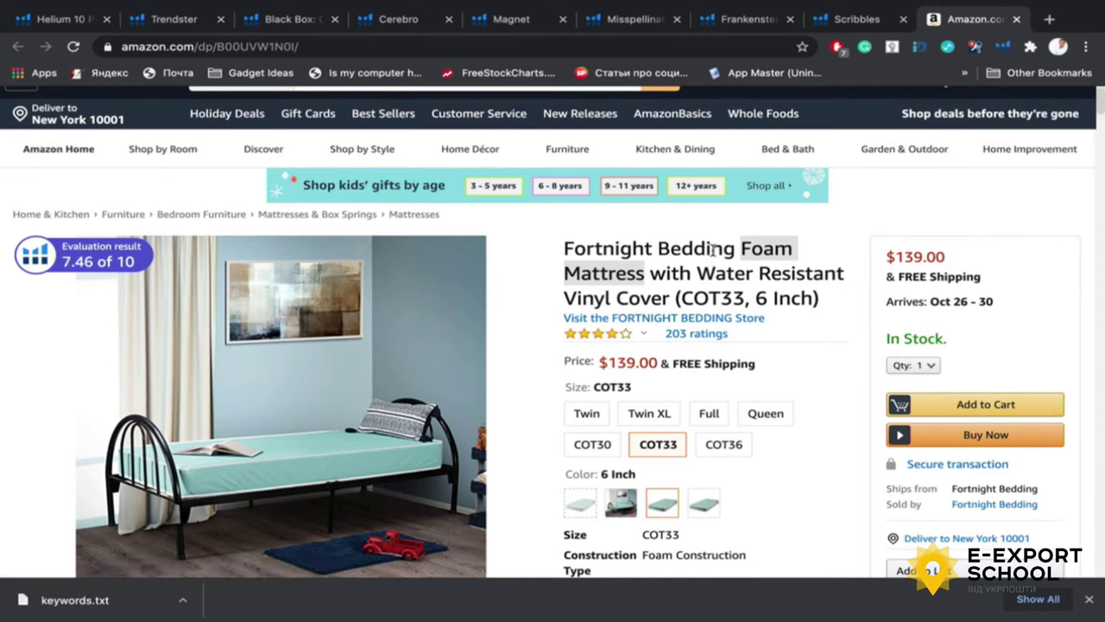
pyautogui.click(697, 249)
pyautogui.moveTo(565, 247); pyautogui.dragTo(821, 299)
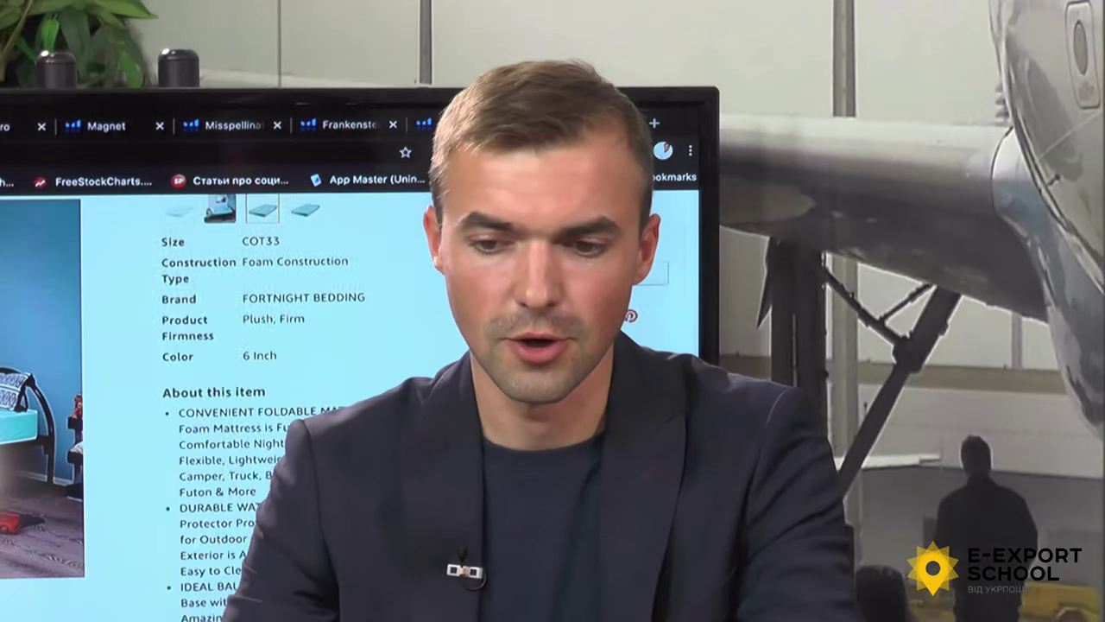
pyautogui.scroll(5, 362, 207)
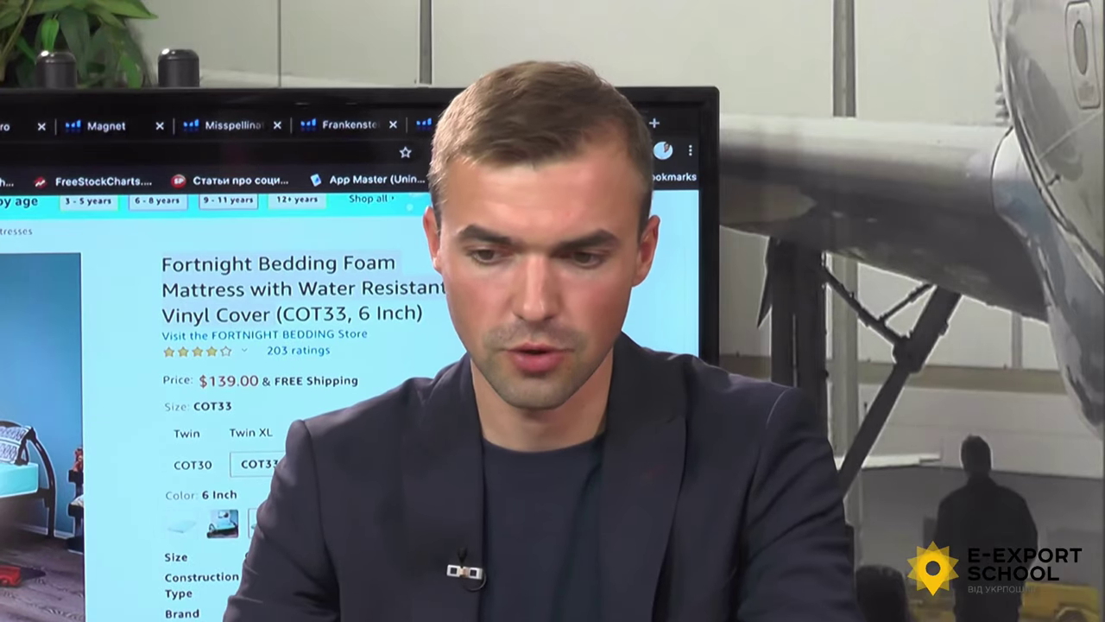
# Return to Scribbles, clear the listing title, and look over the bullet point fields
pyautogui.hotkey('ctrl', 'Tab')
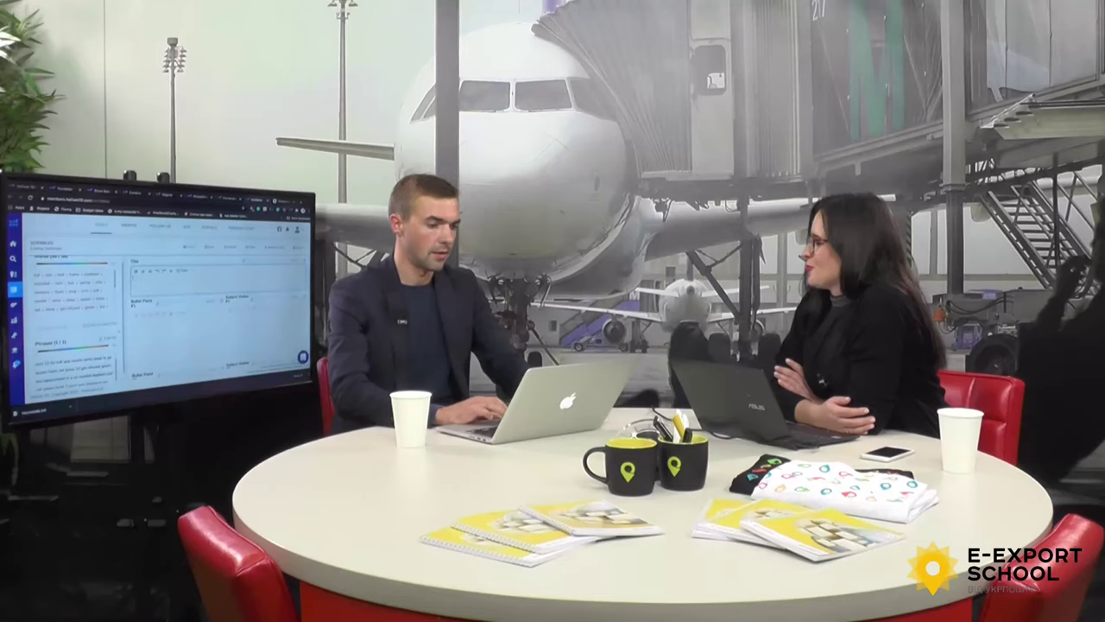
pyautogui.hotkey('ctrl', 'a')
pyautogui.press('BackSpace')
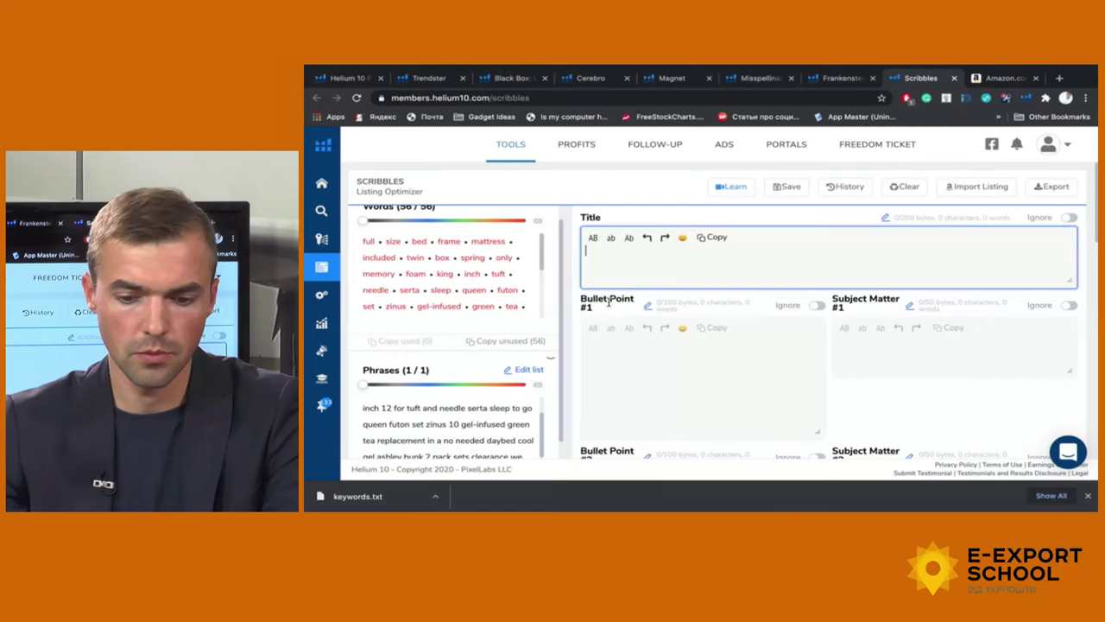
pyautogui.scroll(-5, 618, 345)
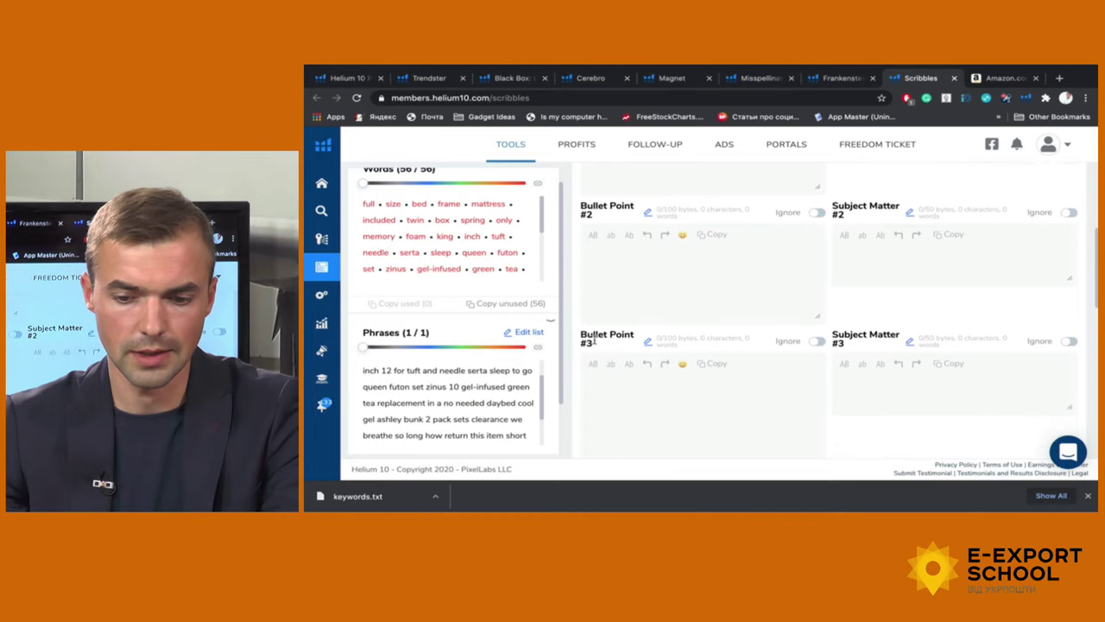
pyautogui.scroll(-3, 615, 367)
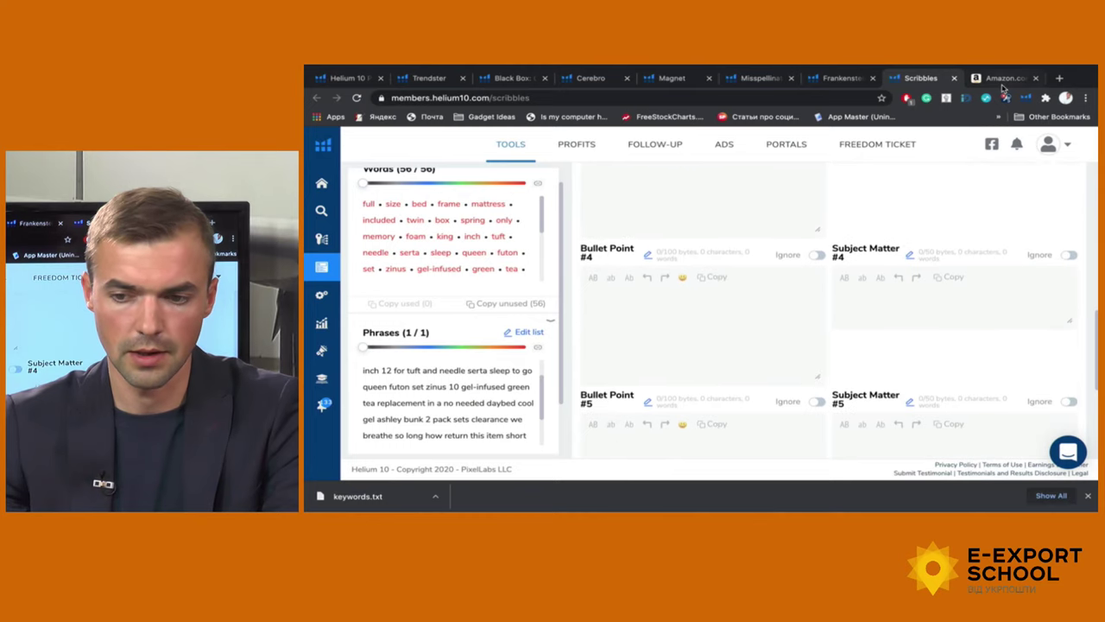
# Switch to the Amazon product page and examine the full product title and all five About this item bullets
pyautogui.click(1005, 78)
pyautogui.moveTo(710, 175); pyautogui.dragTo(890, 203)
pyautogui.hotkey('ctrl', 'c')
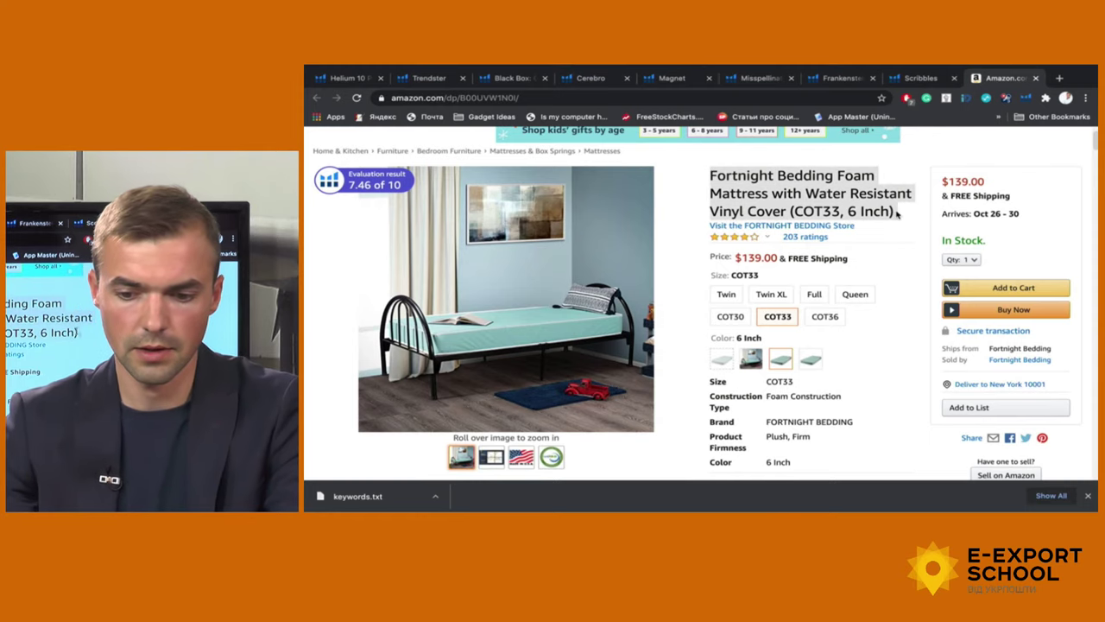
pyautogui.scroll(-3, 893, 207)
pyautogui.scroll(-1, 899, 215)
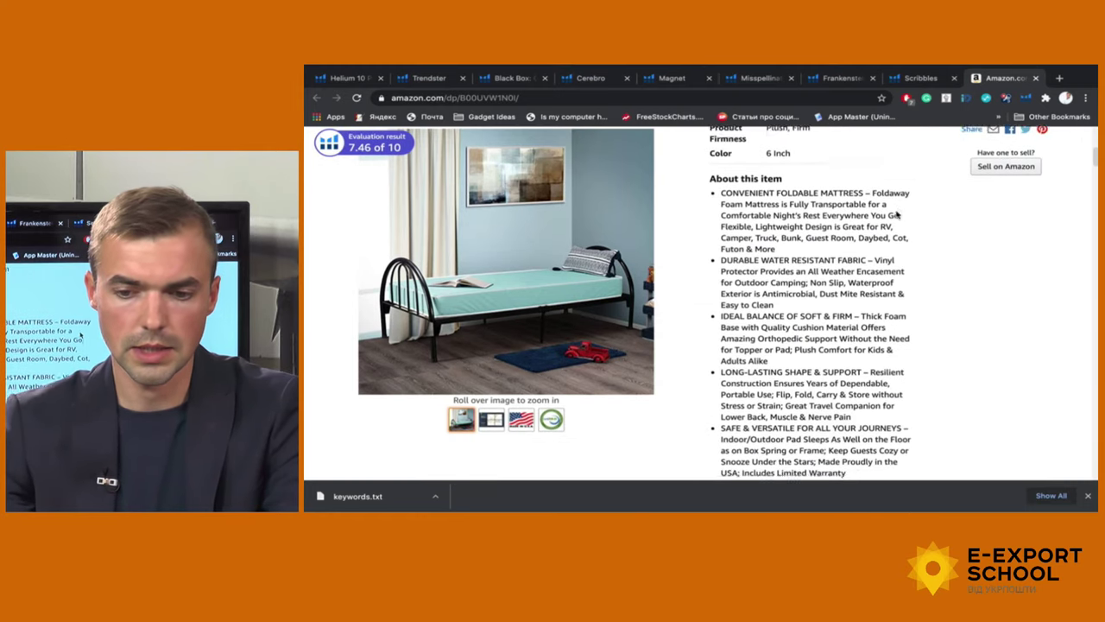
pyautogui.scroll(1, 802, 185)
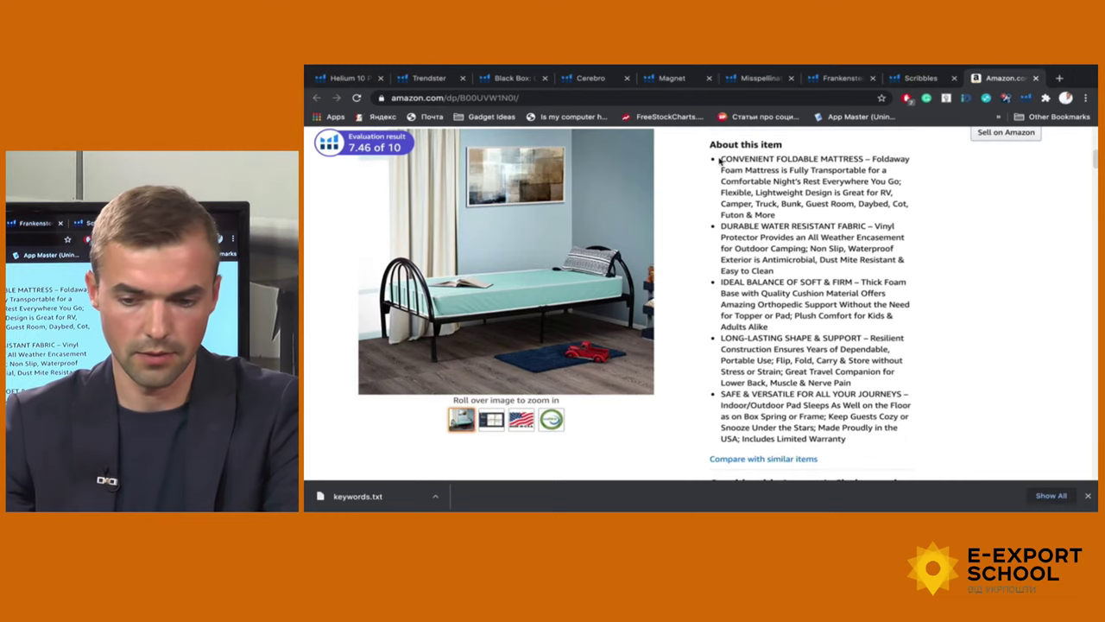
pyautogui.moveTo(719, 160); pyautogui.dragTo(892, 443)
pyautogui.scroll(-1, 892, 443)
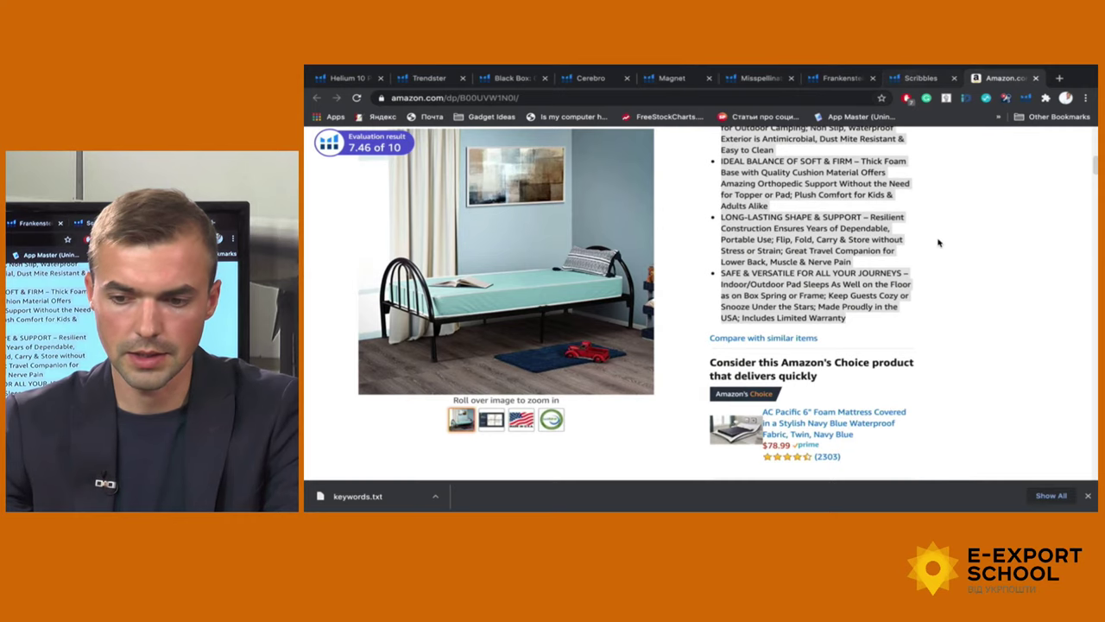
# Fill the Scribbles title with "Fortnight Bedding Foam Mattress with Water Resistant Vinyl Cover" from the Amazon product page
pyautogui.hotkey('ctrl', 'shift', 'Tab')
pyautogui.scroll(2, 922, 251)
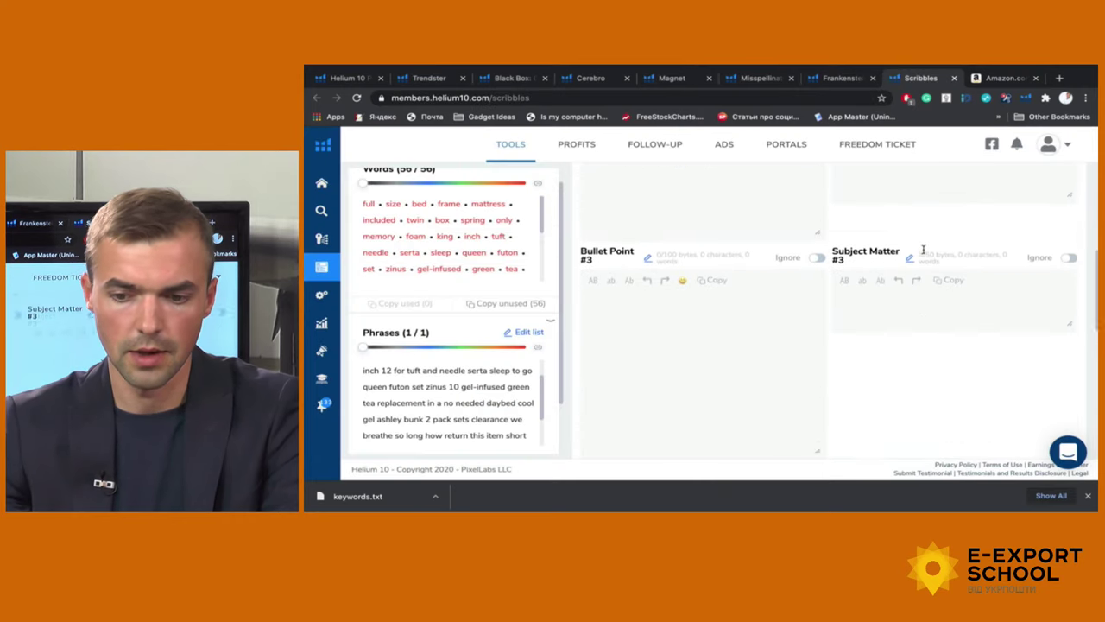
pyautogui.scroll(1, 911, 254)
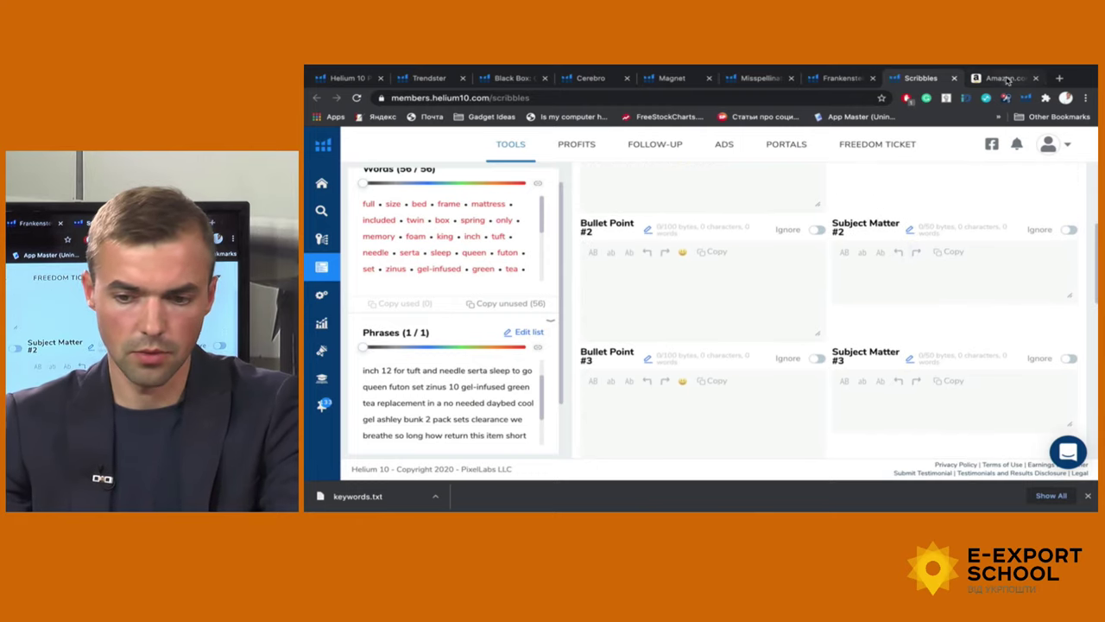
pyautogui.hotkey('ctrl', 'Tab')
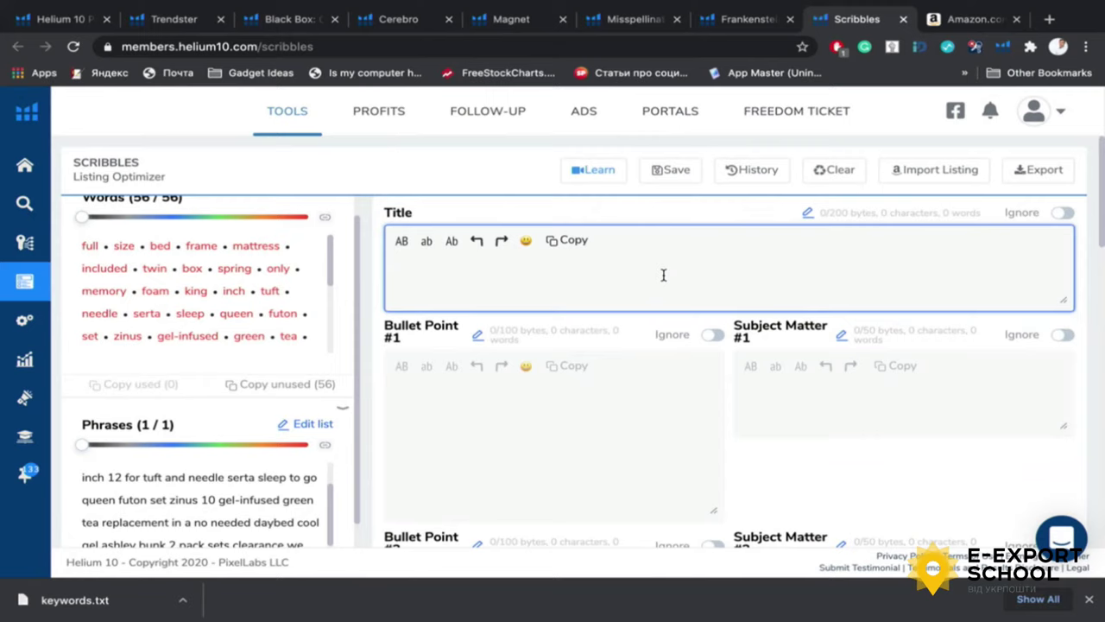
pyautogui.hotkey('ctrl', 'v')
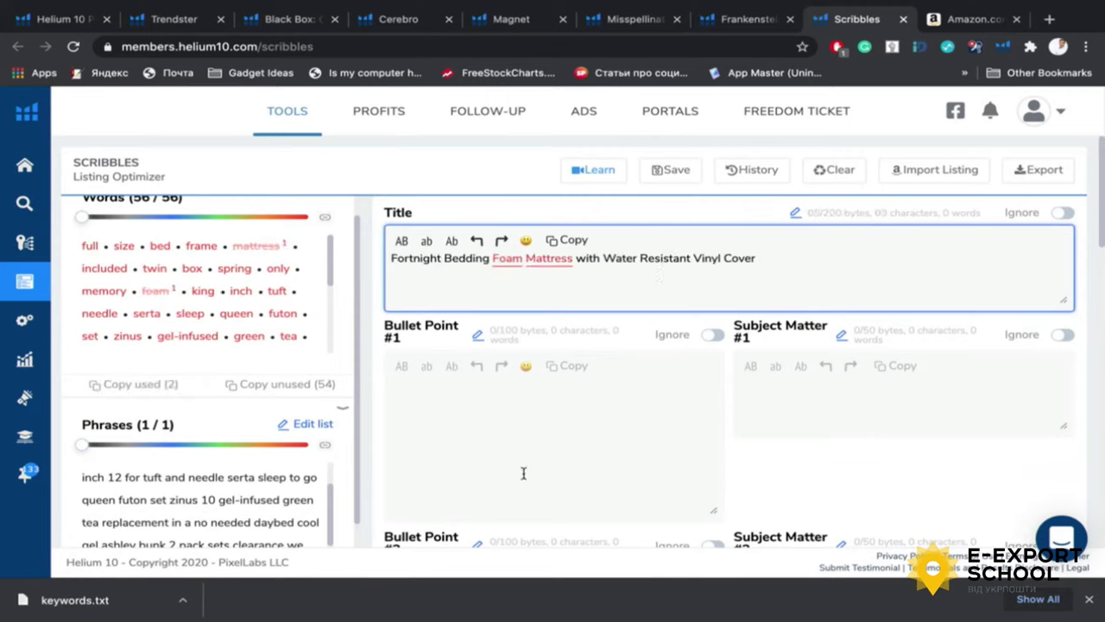
# Copy the "CONVENIENT FOLDABLE MATTRESS" bullet from the Amazon page into Bullet Point #1 in Scribbles
pyautogui.click(958, 19)
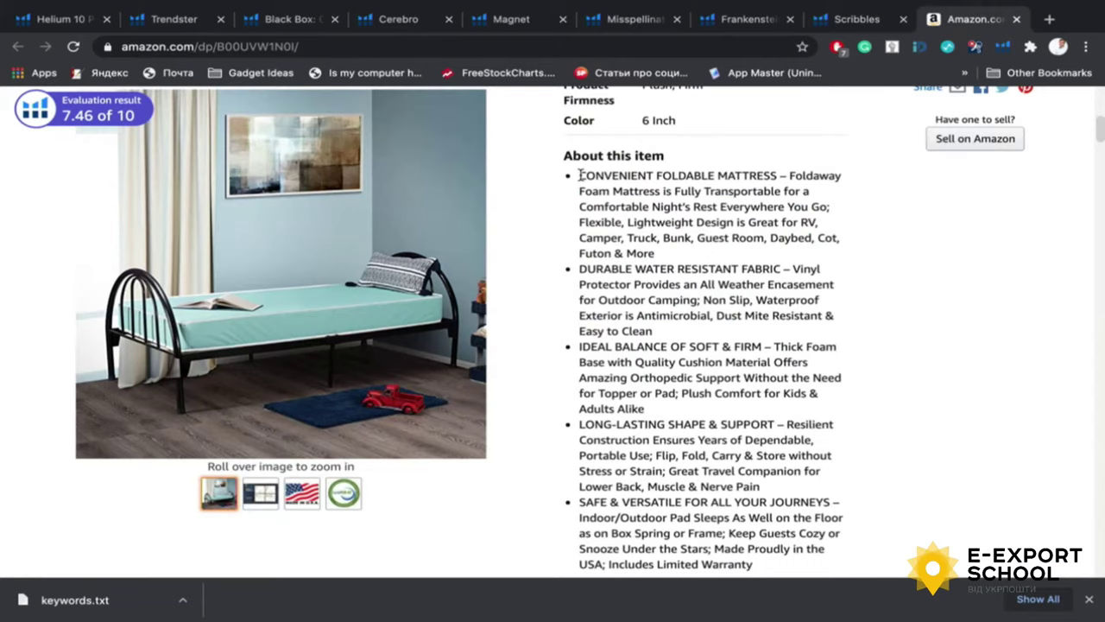
pyautogui.moveTo(581, 176); pyautogui.dragTo(652, 252)
pyautogui.hotkey('ctrl', 'c')
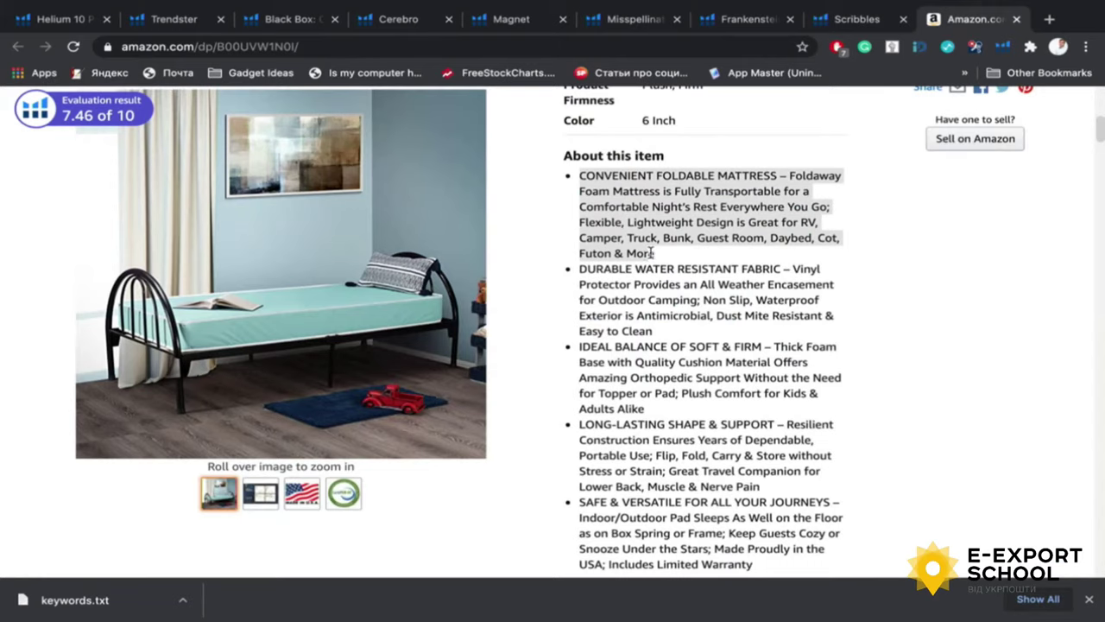
pyautogui.click(859, 19)
pyautogui.hotkey('ctrl', 'v')
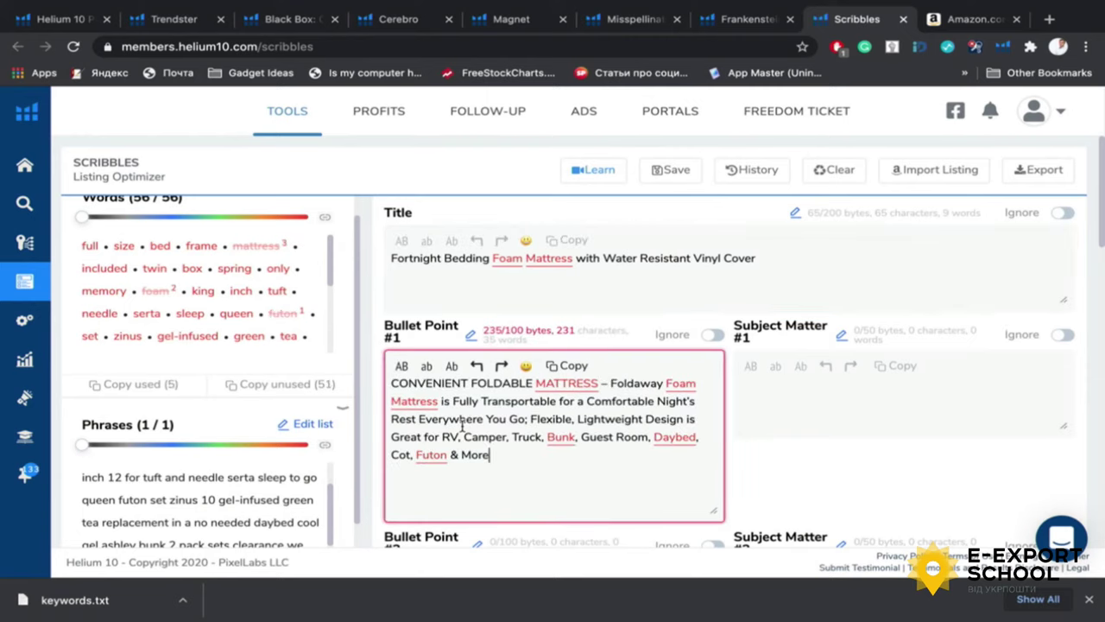
# Copy the "DURABLE WATER RESISTANT FABRIC" bullet from the Amazon page into Bullet Point #2 in Scribbles
pyautogui.click(975, 19)
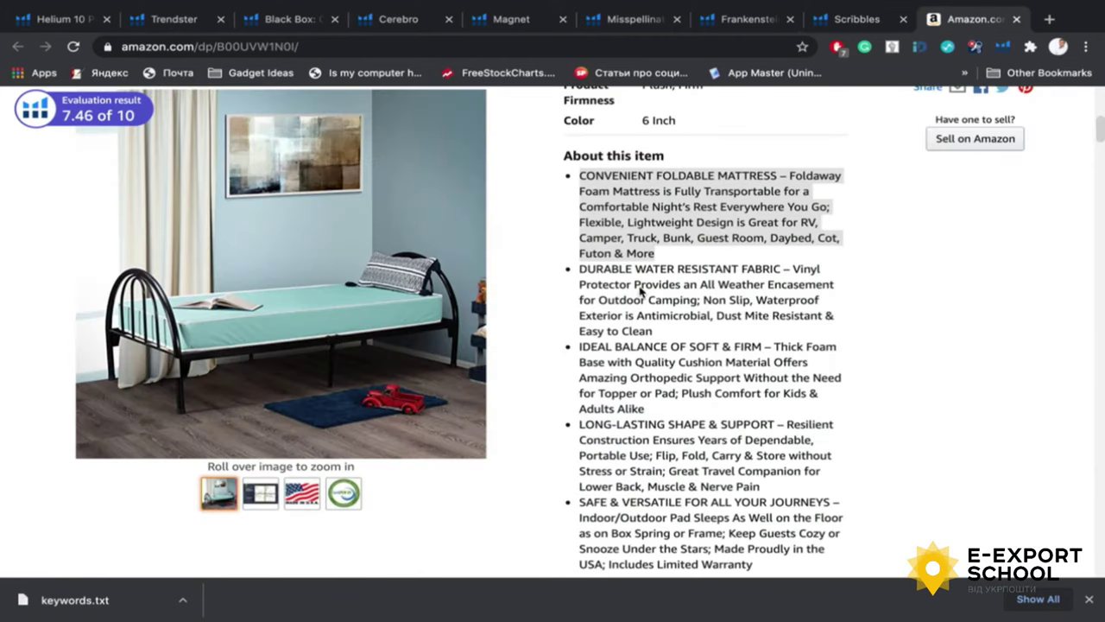
pyautogui.moveTo(580, 268); pyautogui.dragTo(652, 331)
pyautogui.hotkey('ctrl', 'c')
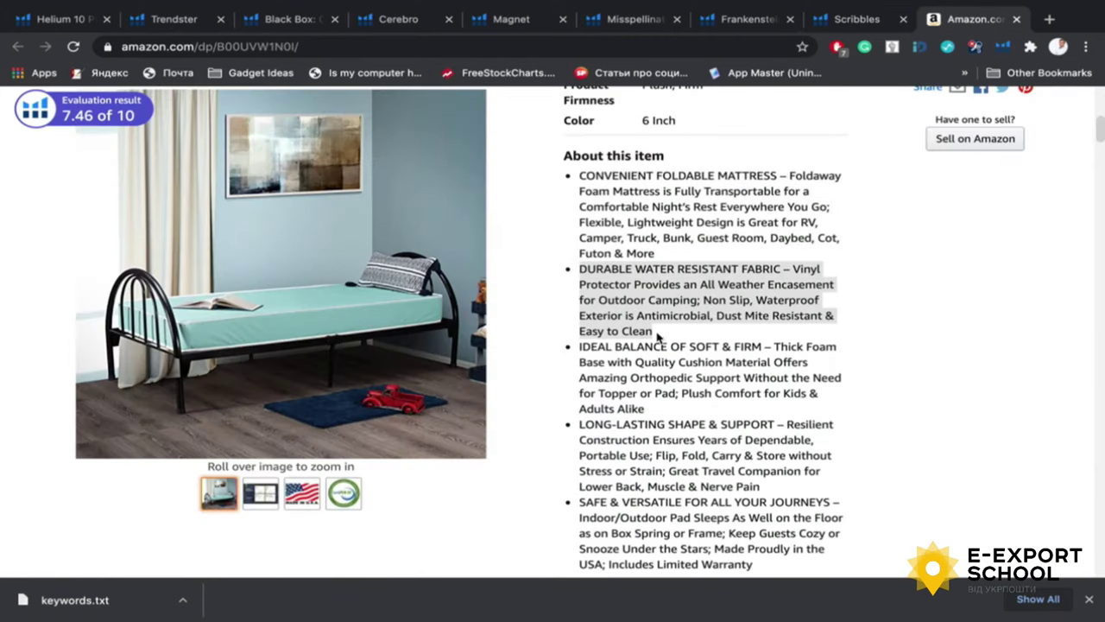
pyautogui.hotkey('ctrl', 'shift', 'Tab')
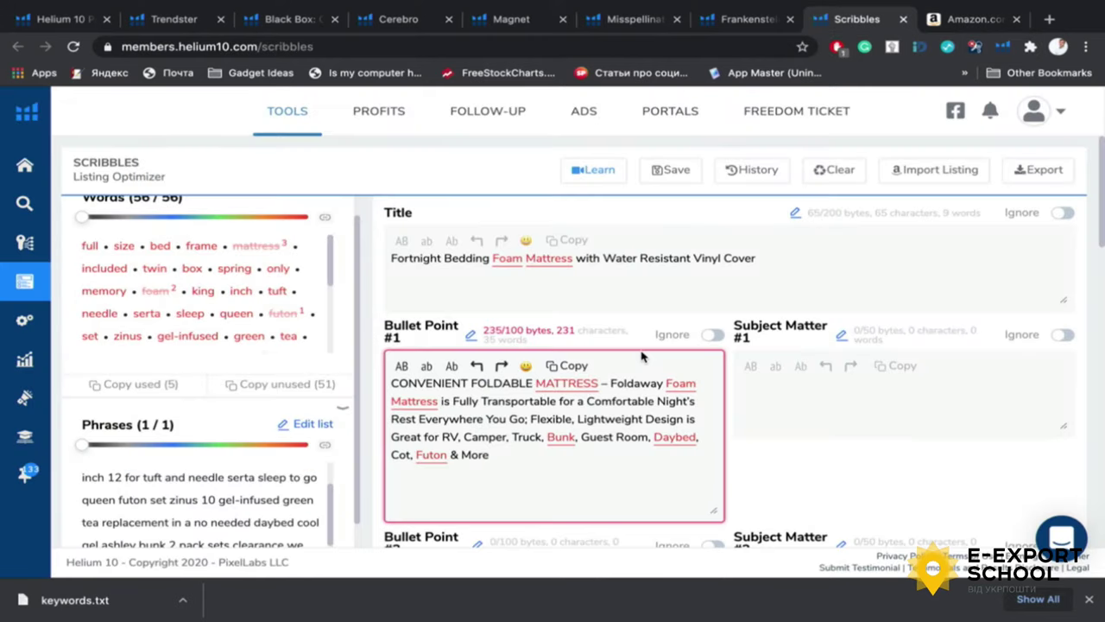
pyautogui.scroll(-4, 757, 382)
pyautogui.click(540, 401)
pyautogui.hotkey('ctrl', 'v')
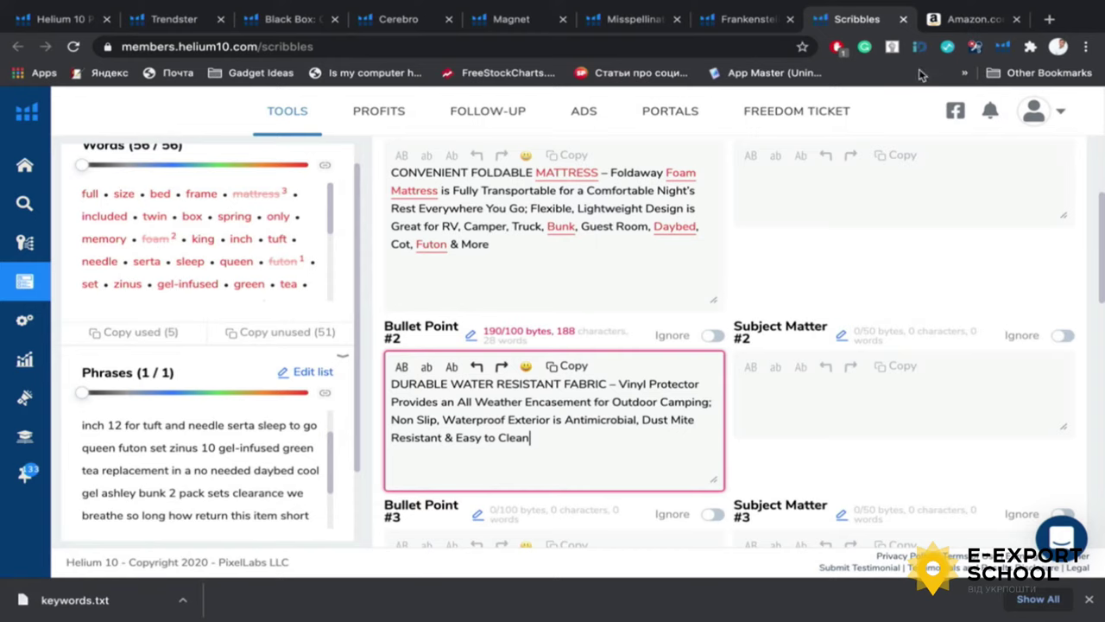
# Copy the "IDEAL BALANCE OF SOFT & FIRM" bullet from the Amazon page into Bullet Point #3 in Scribbles
pyautogui.click(965, 20)
pyautogui.scroll(-1, 643, 361)
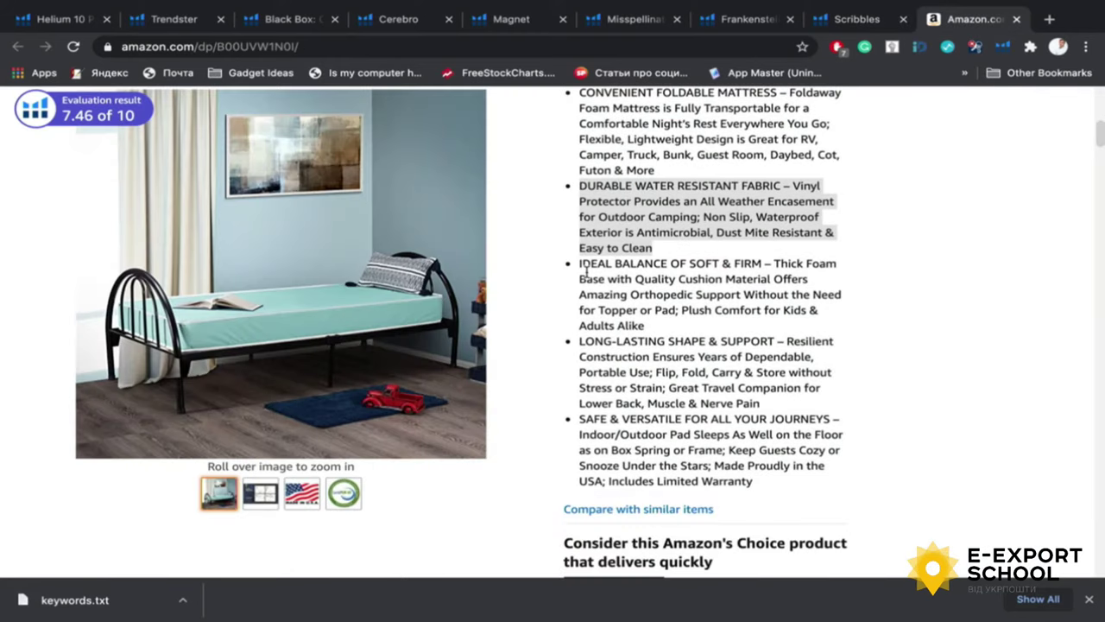
pyautogui.moveTo(582, 262)
pyautogui.mouseDown()
pyautogui.moveTo(652, 312)
pyautogui.moveTo(578, 272)
pyautogui.mouseUp()
pyautogui.press('super+c')
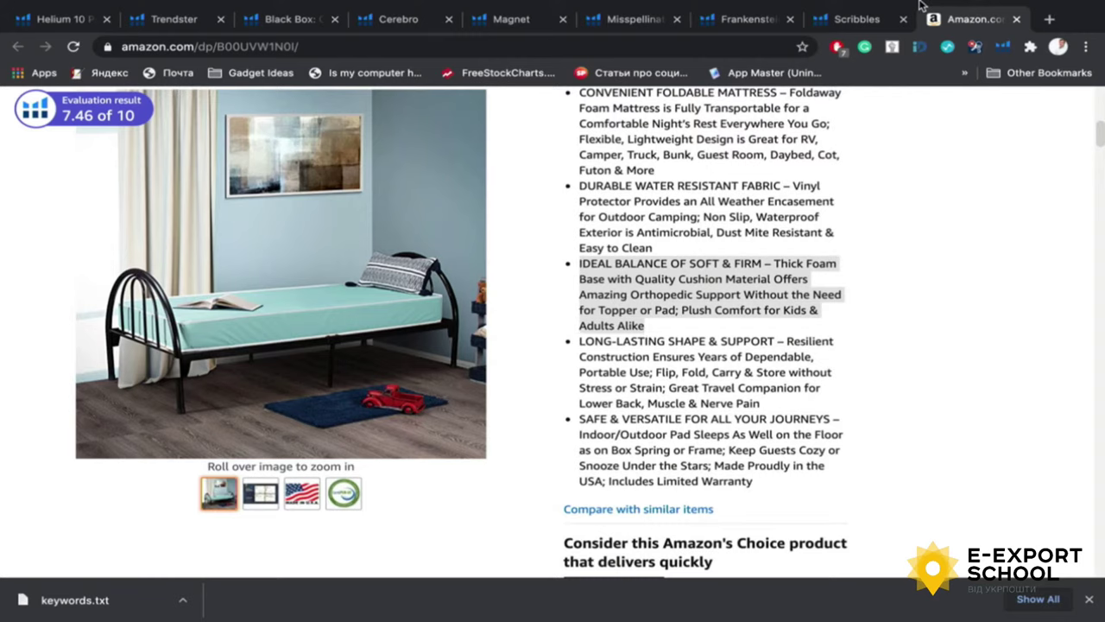
pyautogui.hotkey('ctrl', 'shift', 'Tab')
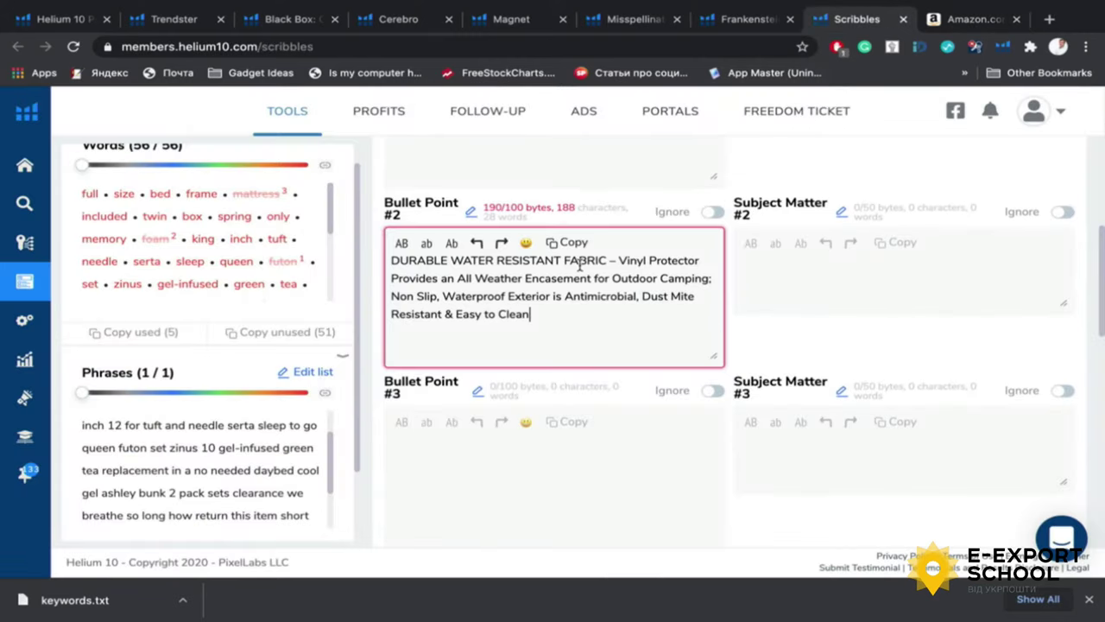
pyautogui.press('super+v')
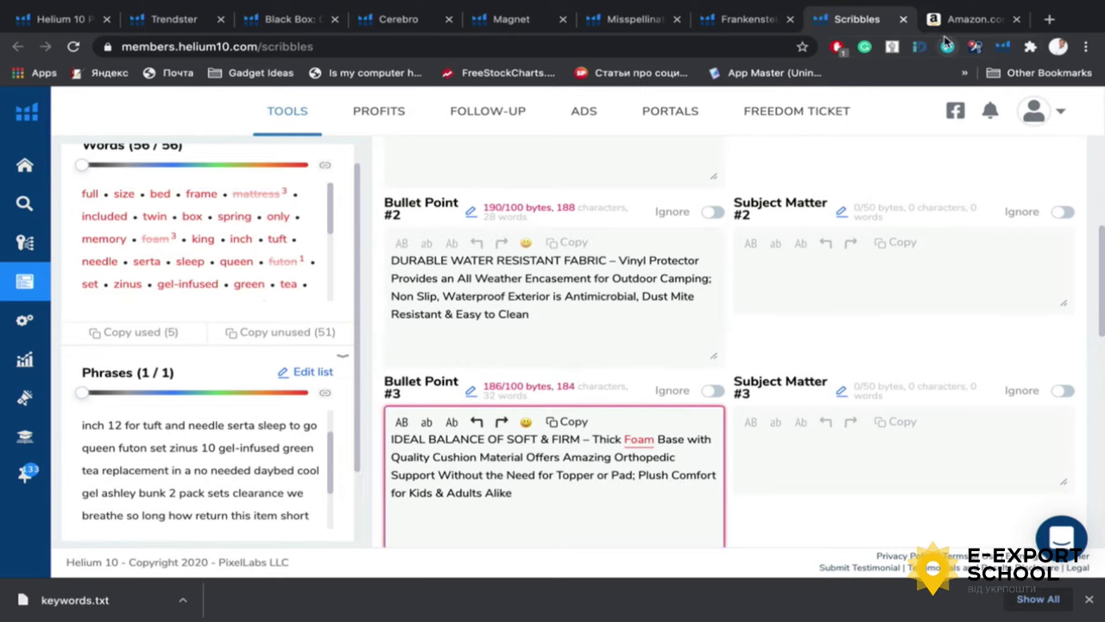
# Copy the "LONG-LASTING SHAPE & SUPPORT" bullet from the Amazon page into Bullet Point #4 in Scribbles
pyautogui.click(955, 17)
pyautogui.scroll(-1, 743, 277)
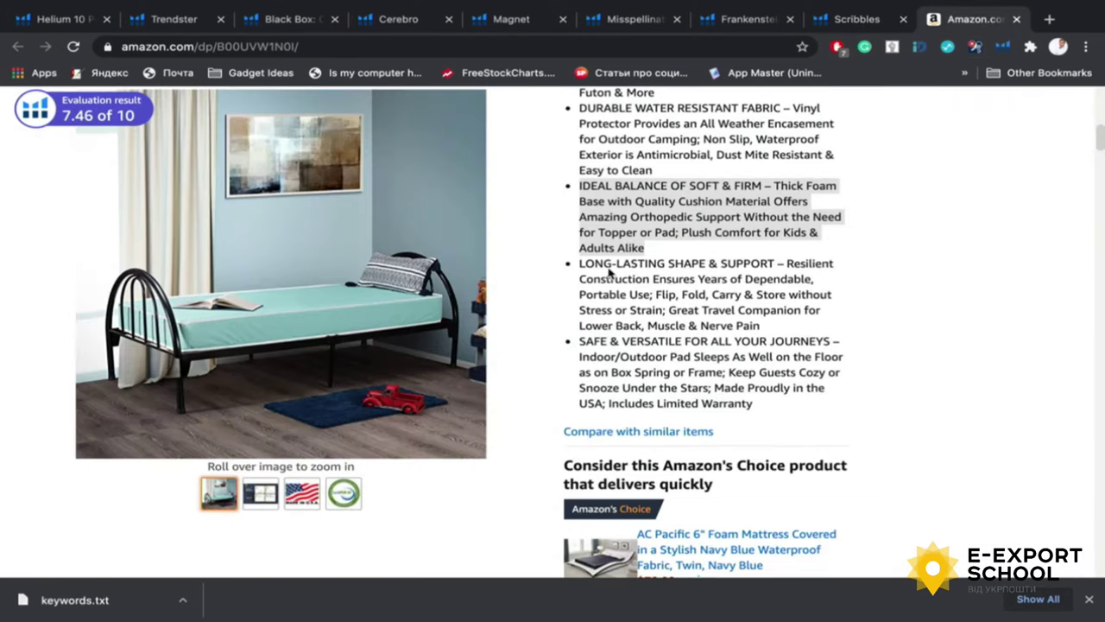
pyautogui.moveTo(581, 264); pyautogui.dragTo(760, 322)
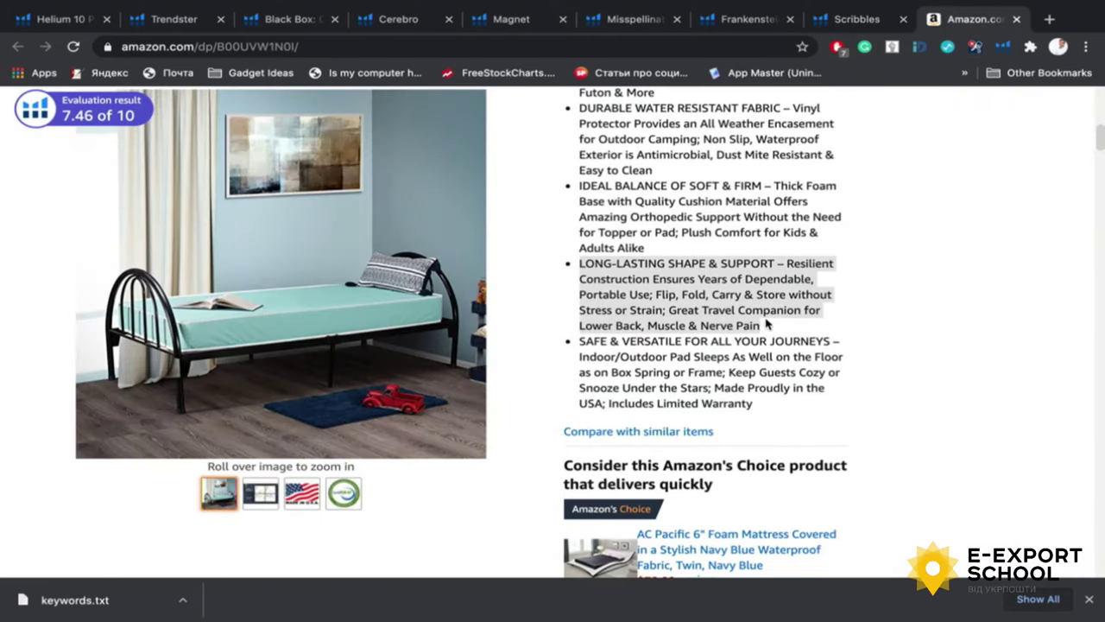
pyautogui.click(850, 19)
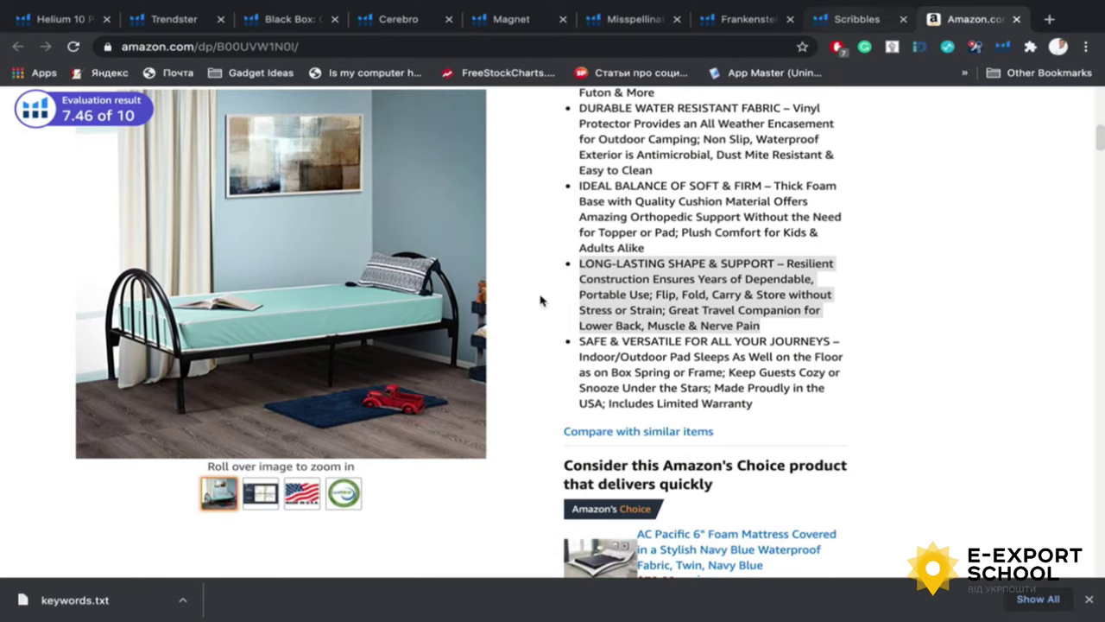
pyautogui.scroll(-3, 475, 422)
pyautogui.click(476, 373)
pyautogui.write('LONG-LASTING SHAPE & SUPPORT – Resilient Construction Ensures Years of Dependable, Portable Use; Flip, Fold, Carry & Store without Stress or Strain; Great Travel Companion for Lower Back, Muscle & Nerve Pain')
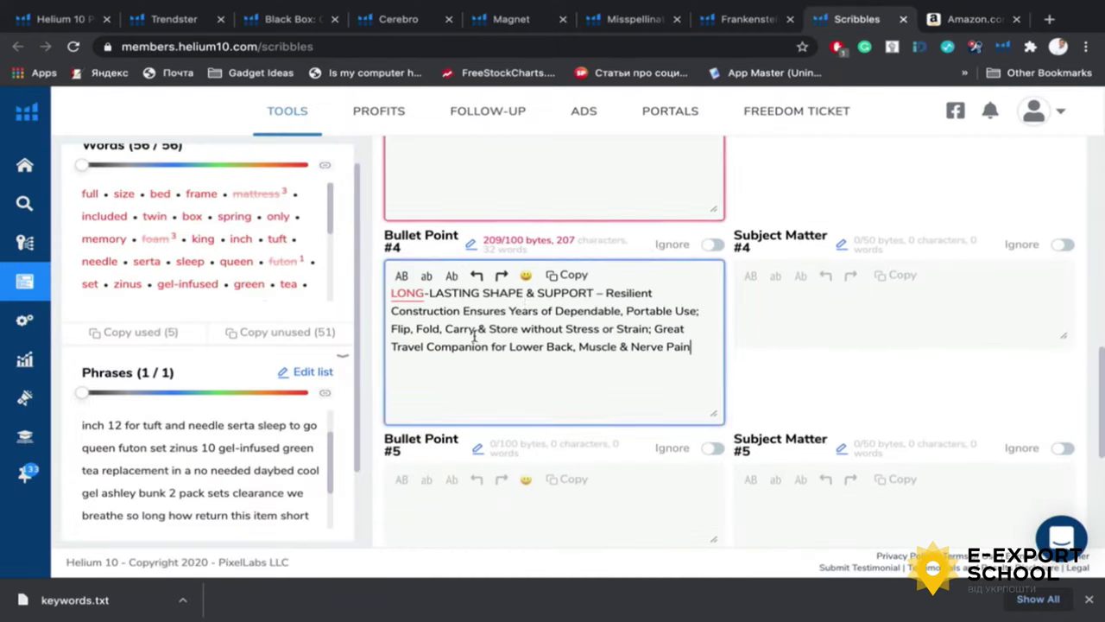
# Copy the "SAFE & VERSATILE FOR ALL YOUR JOURNEYS" bullet from the Amazon page into Bullet Point #5 in Scribbles
pyautogui.click(940, 21)
pyautogui.scroll(-1, 580, 343)
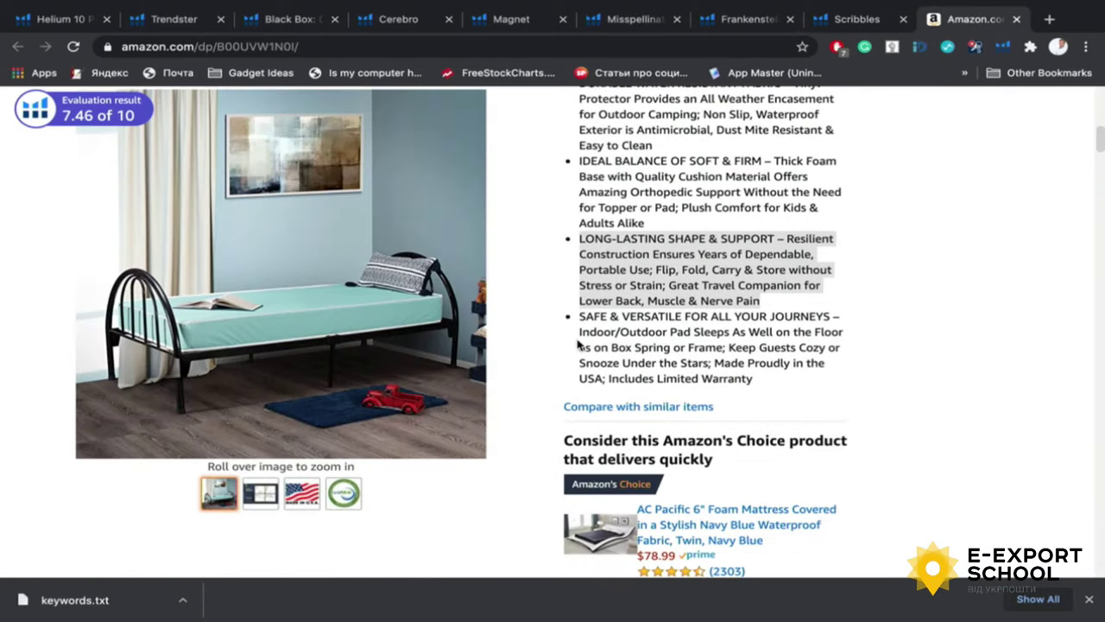
pyautogui.moveTo(579, 318); pyautogui.dragTo(759, 387)
pyautogui.hotkey('ctrl', 'c')
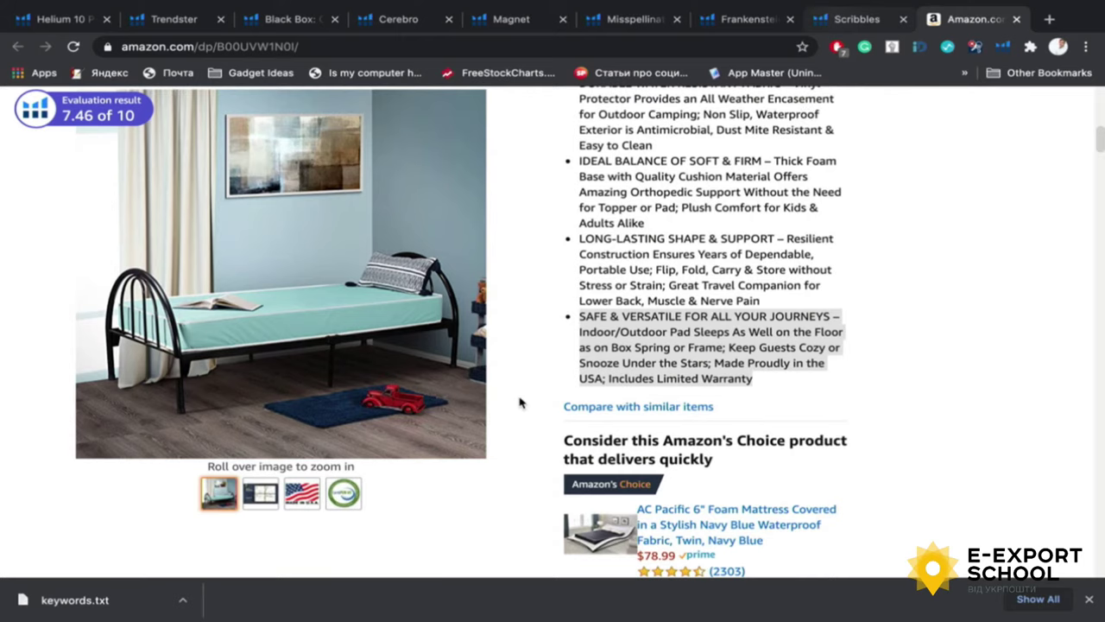
pyautogui.hotkey('ctrl', 'shift', 'Tab')
pyautogui.scroll(-3, 516, 412)
pyautogui.click(492, 383)
pyautogui.hotkey('ctrl', 'v')
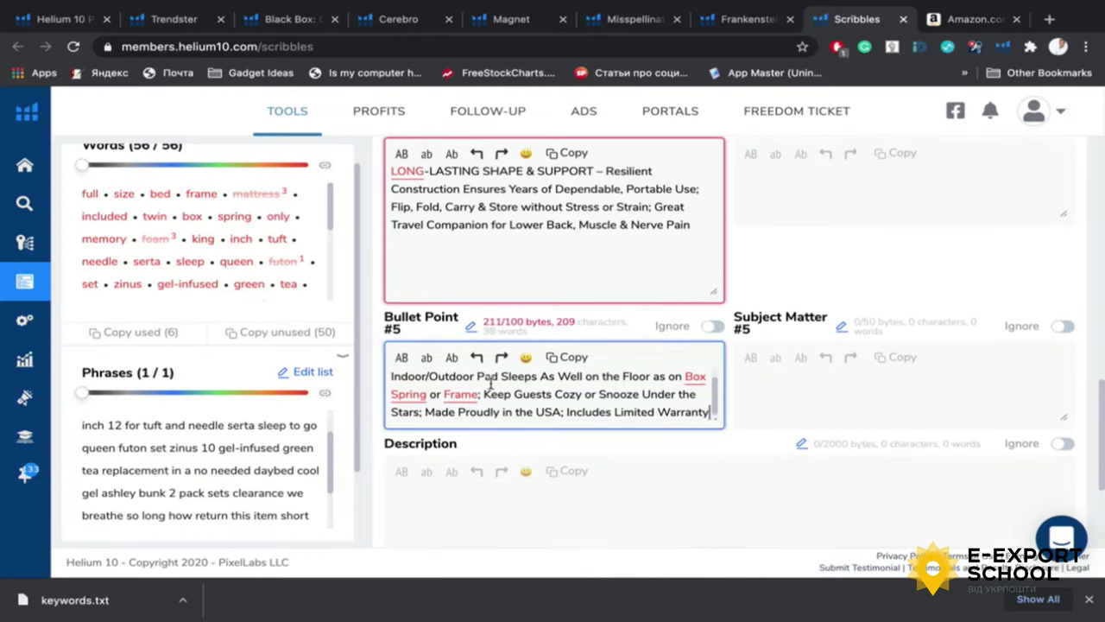
# Review the filled bullets and the keyword lists in Scribbles, and highlight the keyword "Foam Mattress" in the title
pyautogui.scroll(1, 491, 383)
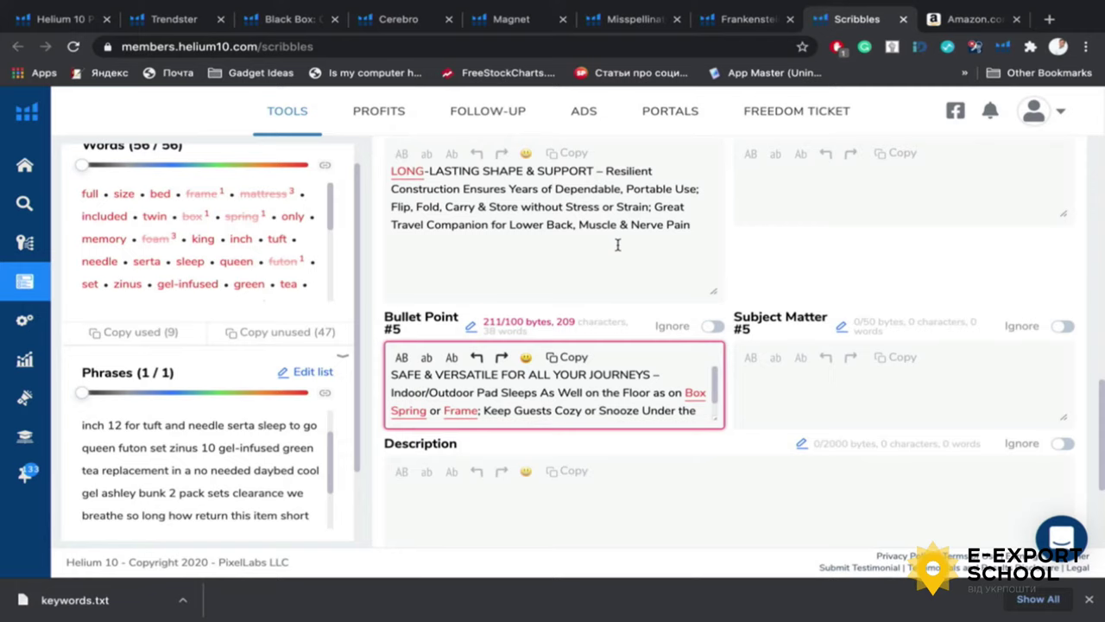
pyautogui.scroll(4, 630, 237)
pyautogui.scroll(5, 680, 220)
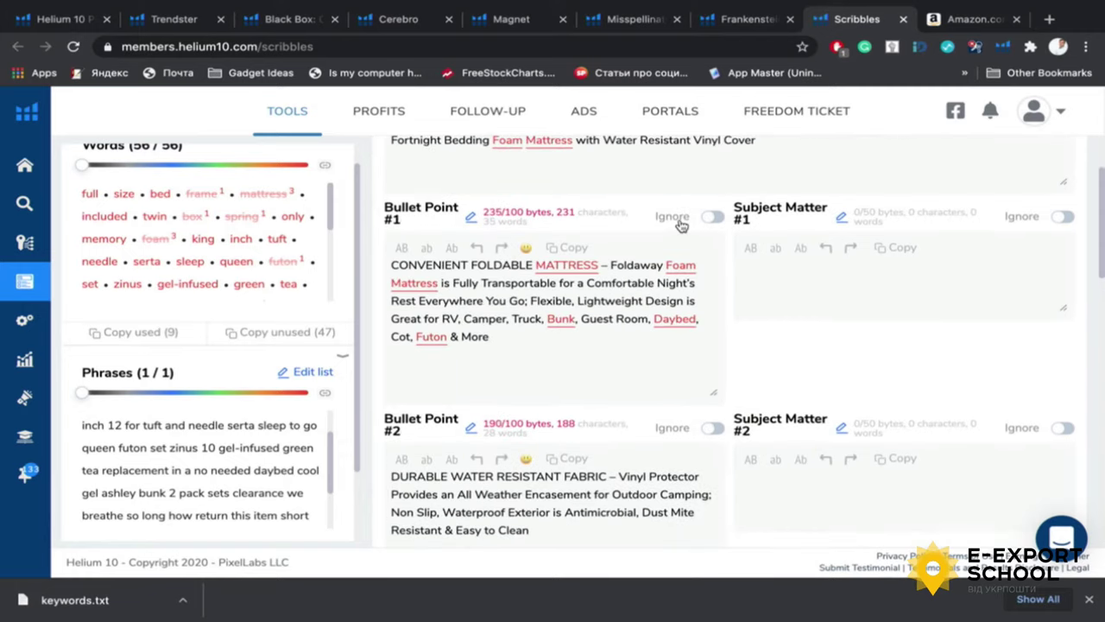
pyautogui.click(967, 20)
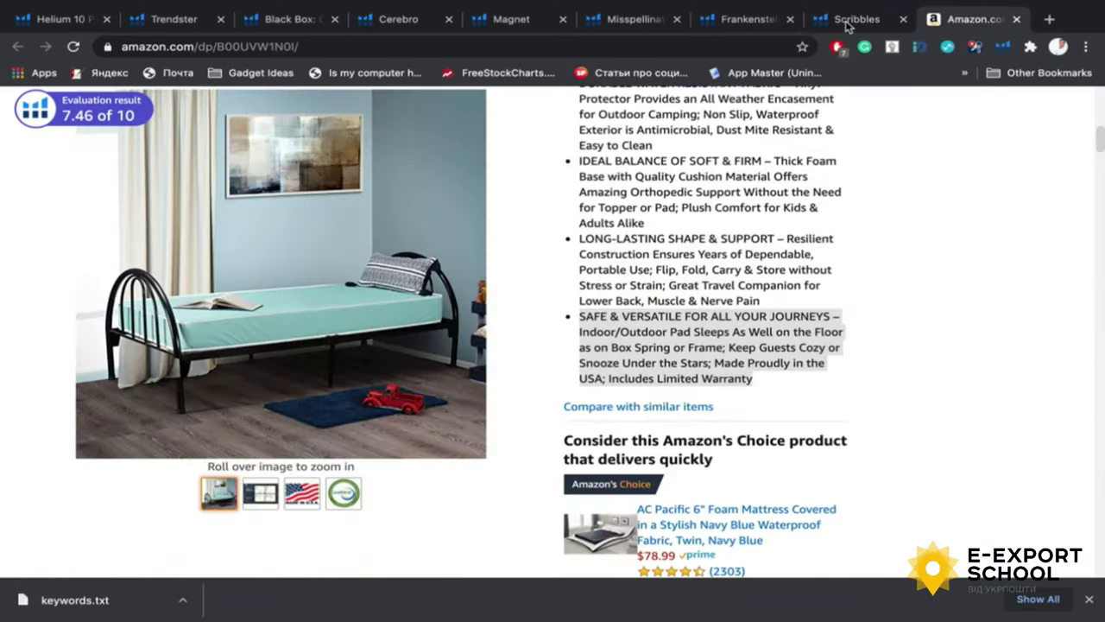
pyautogui.hotkey('ctrl', 'shift', 'Tab')
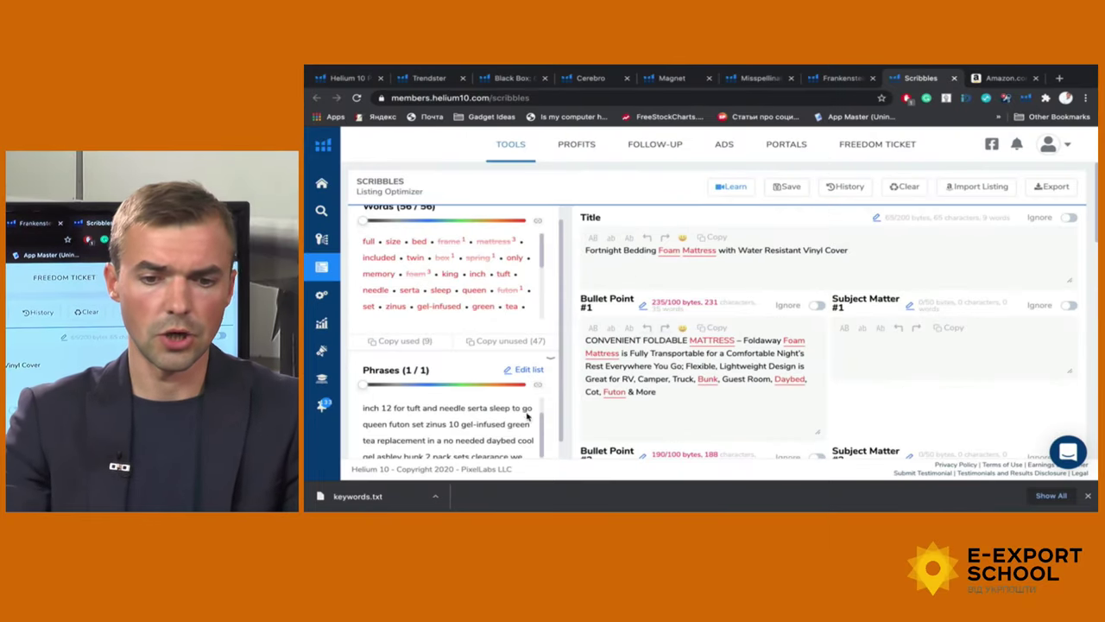
pyautogui.scroll(-2, 530, 395)
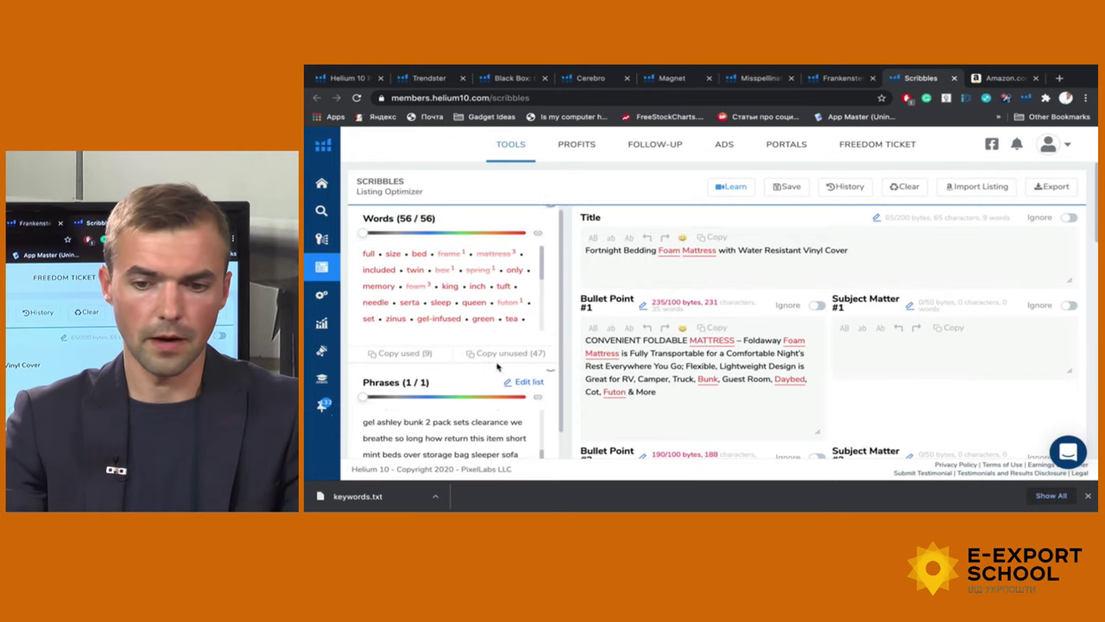
pyautogui.scroll(1, 501, 361)
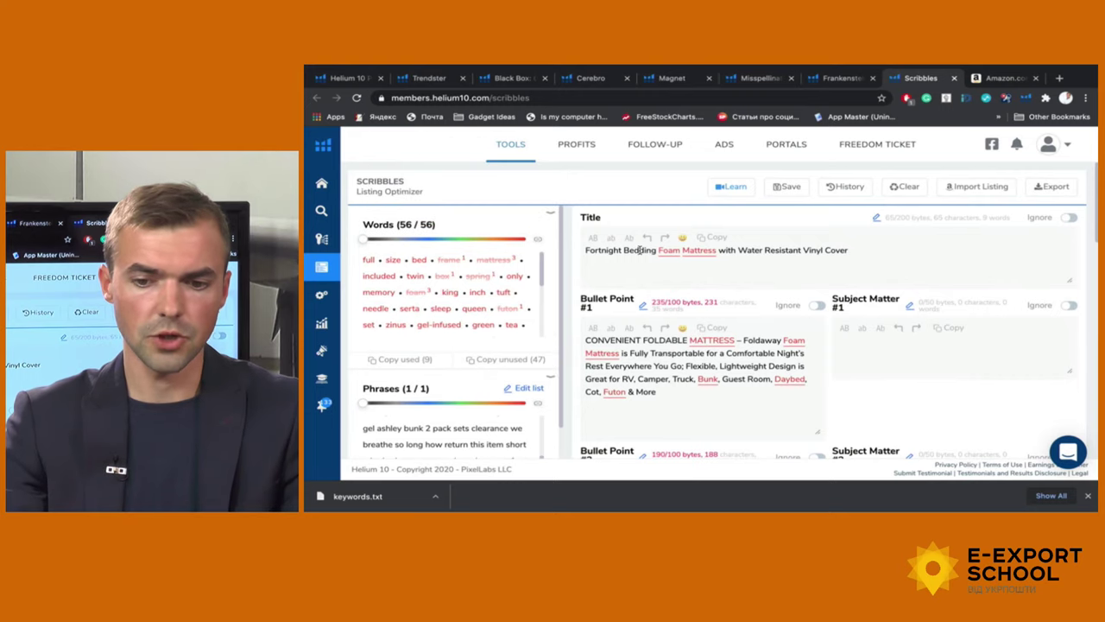
pyautogui.click(699, 248)
pyautogui.moveTo(658, 251); pyautogui.dragTo(719, 250)
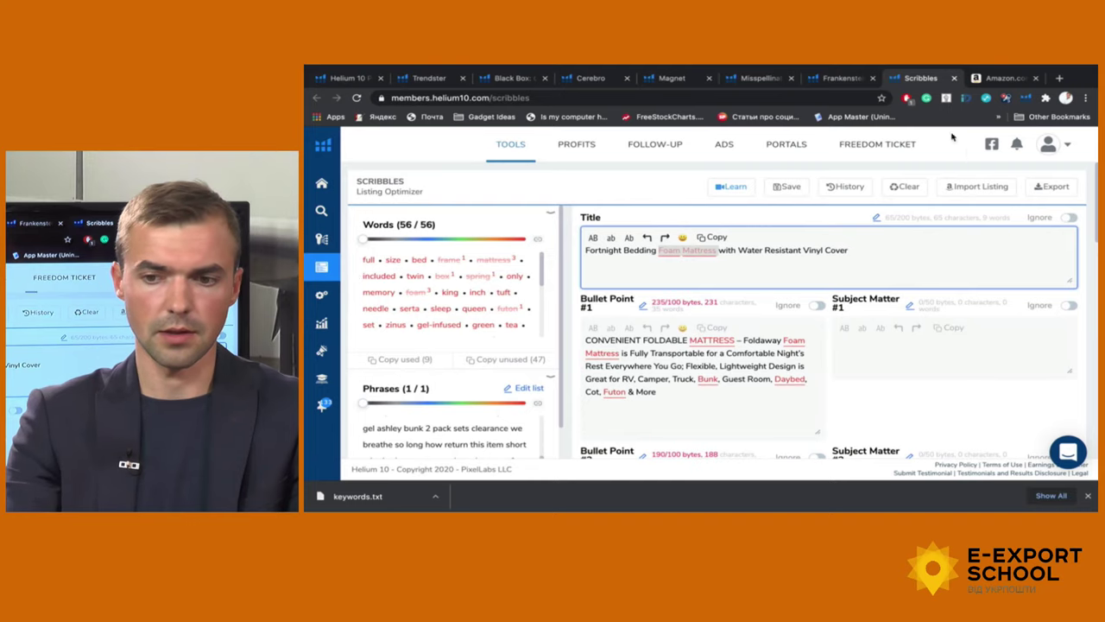
# Examine the combined keyword list in Frankenstein, and look through the Scribbles keyword lists and all listing fields down to the description
pyautogui.click(837, 80)
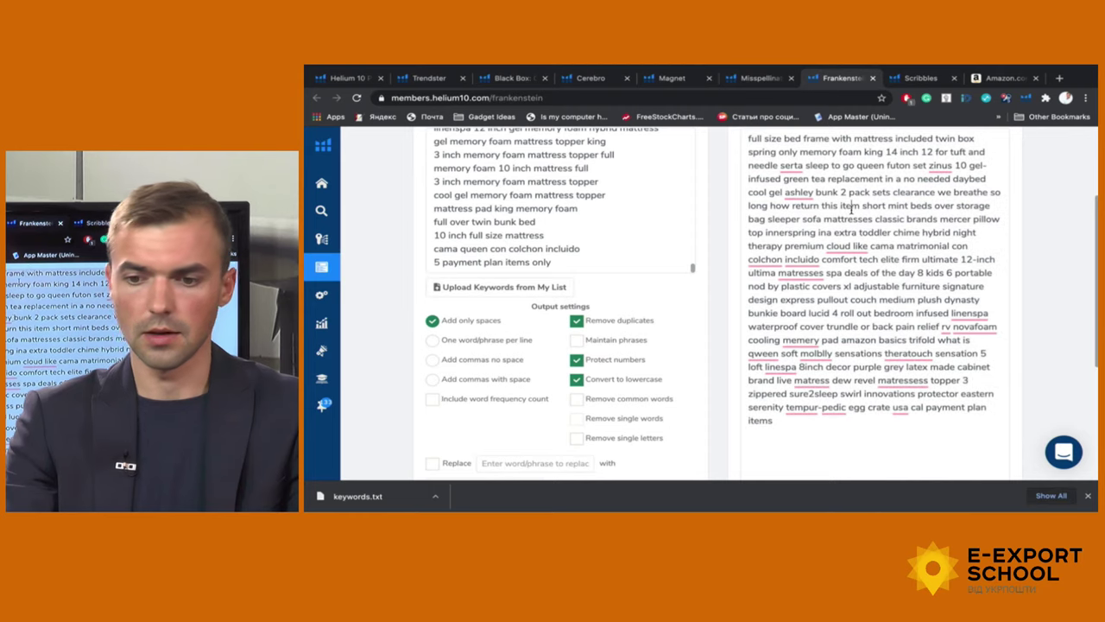
pyautogui.scroll(-1, 851, 209)
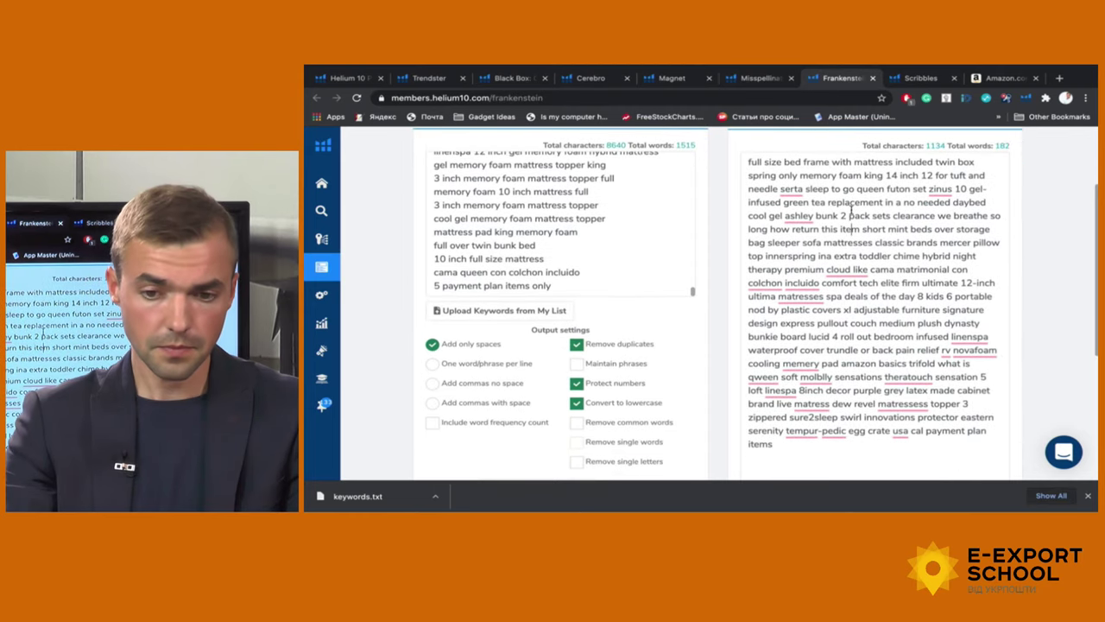
pyautogui.scroll(1, 852, 208)
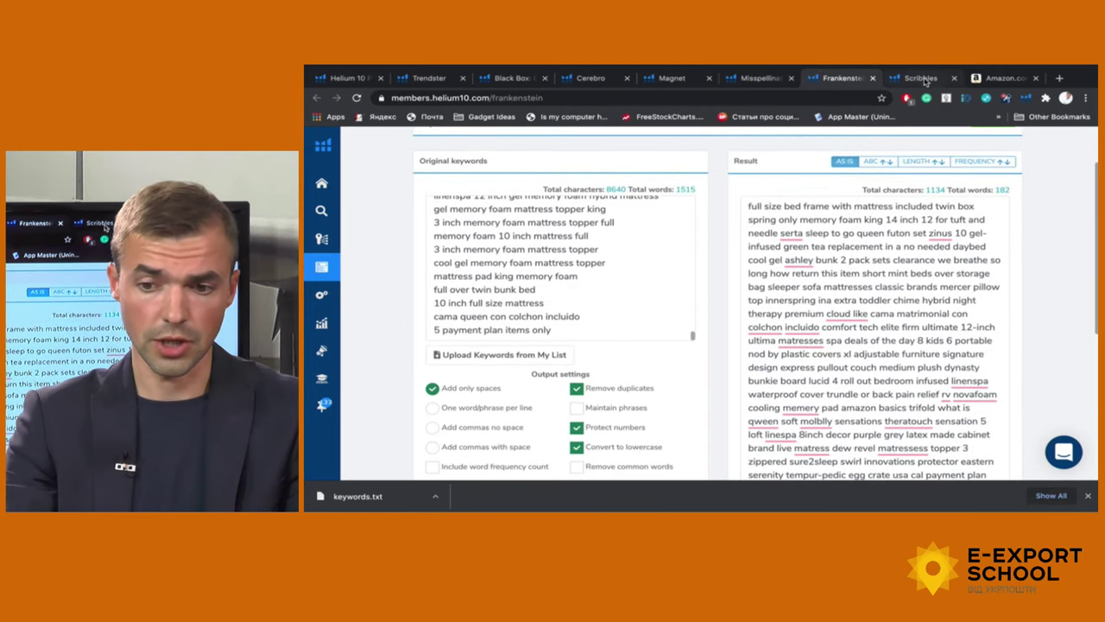
pyautogui.click(924, 79)
pyautogui.click(845, 266)
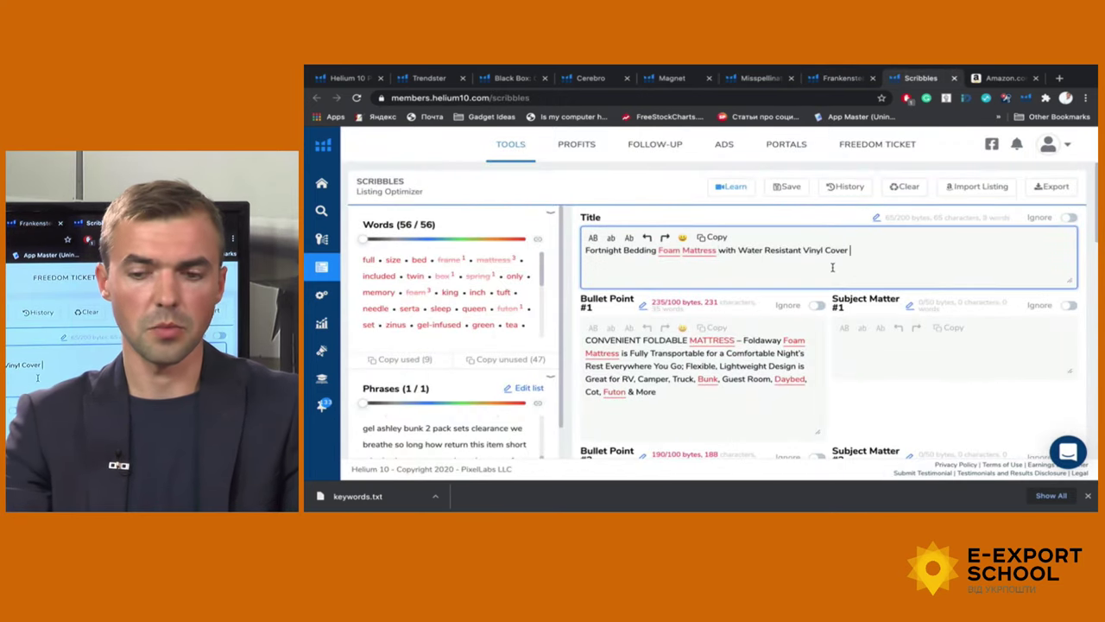
pyautogui.click(489, 361)
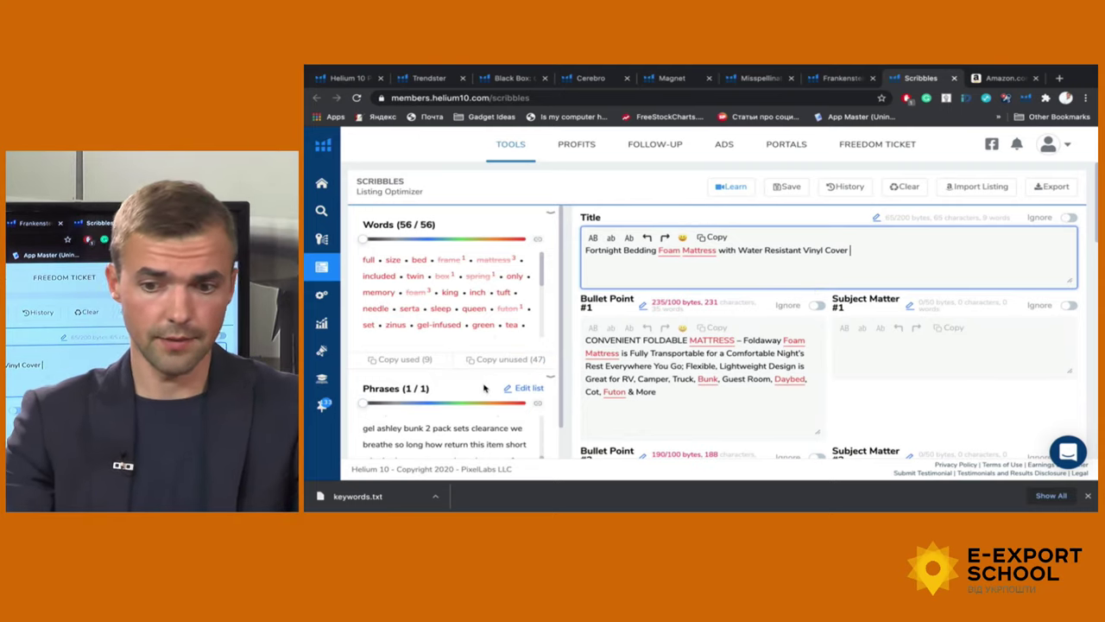
pyautogui.scroll(-1, 485, 387)
pyautogui.scroll(-1, 485, 387)
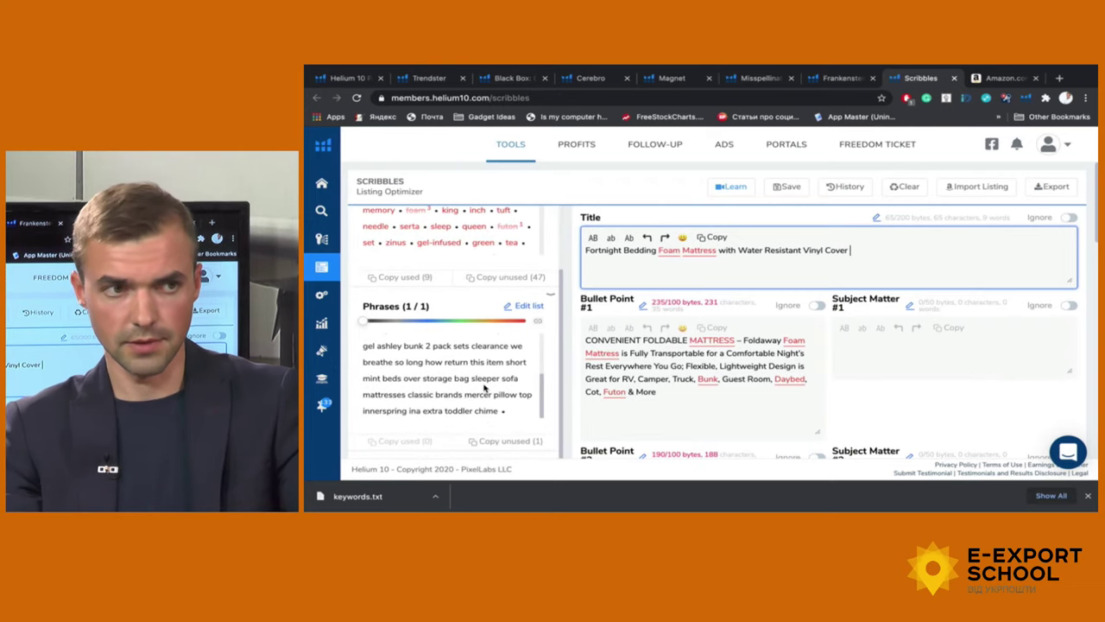
pyautogui.scroll(-1, 780, 405)
pyautogui.scroll(-3, 780, 405)
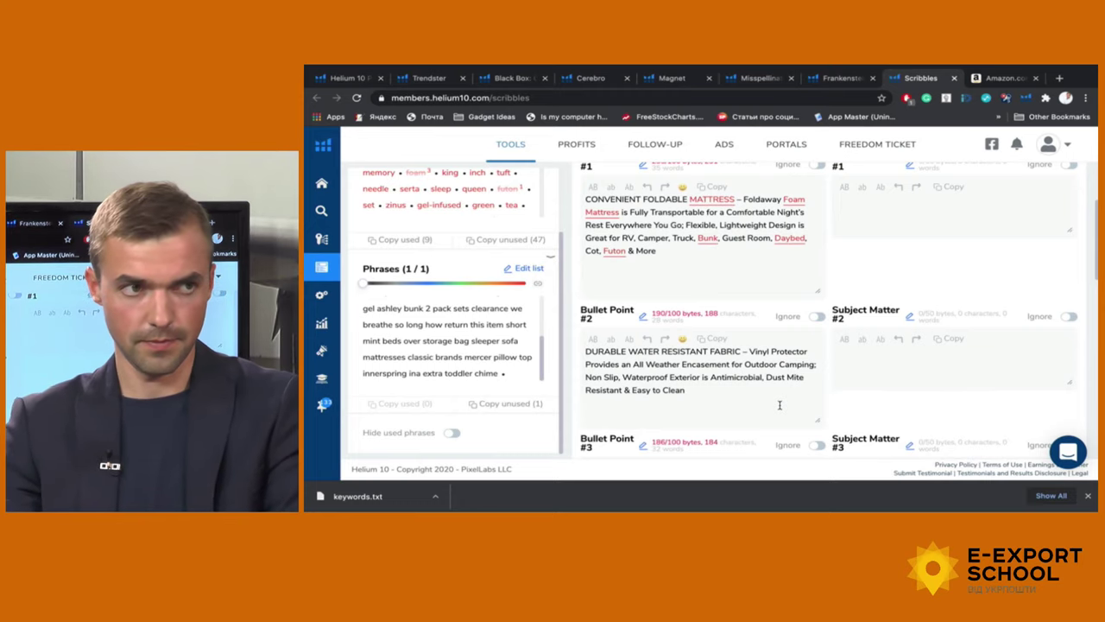
pyautogui.scroll(-2, 780, 405)
pyautogui.scroll(-6, 780, 405)
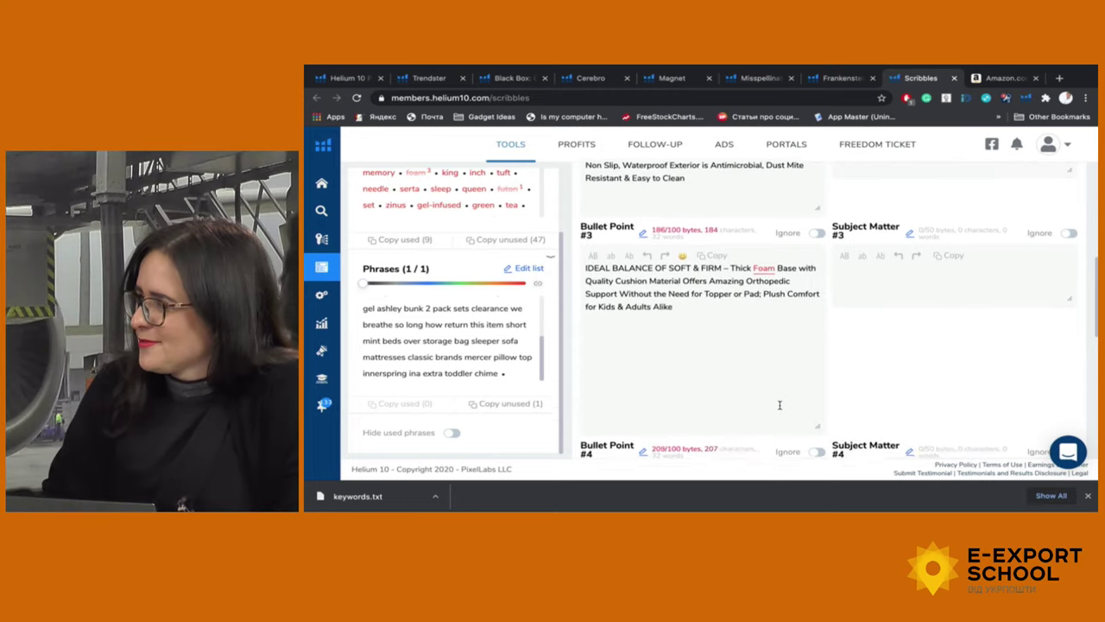
pyautogui.scroll(-4, 780, 408)
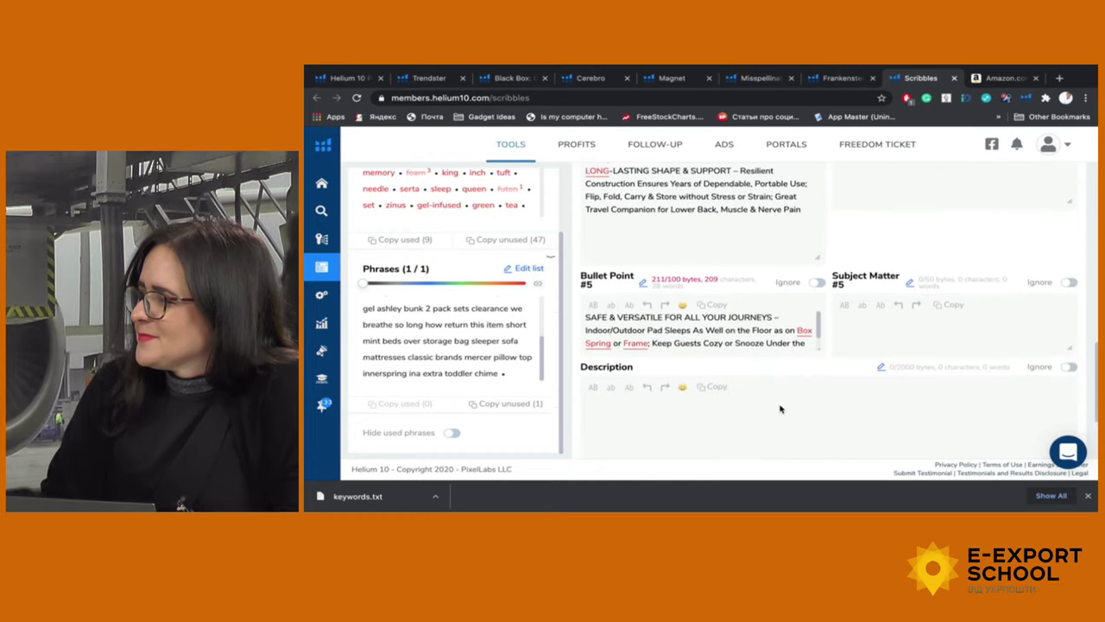
# Open the Index Checker in a new tab and enter the ASIN B00UVW1N0I from the Amazon product page's address
pyautogui.moveTo(375, 343)
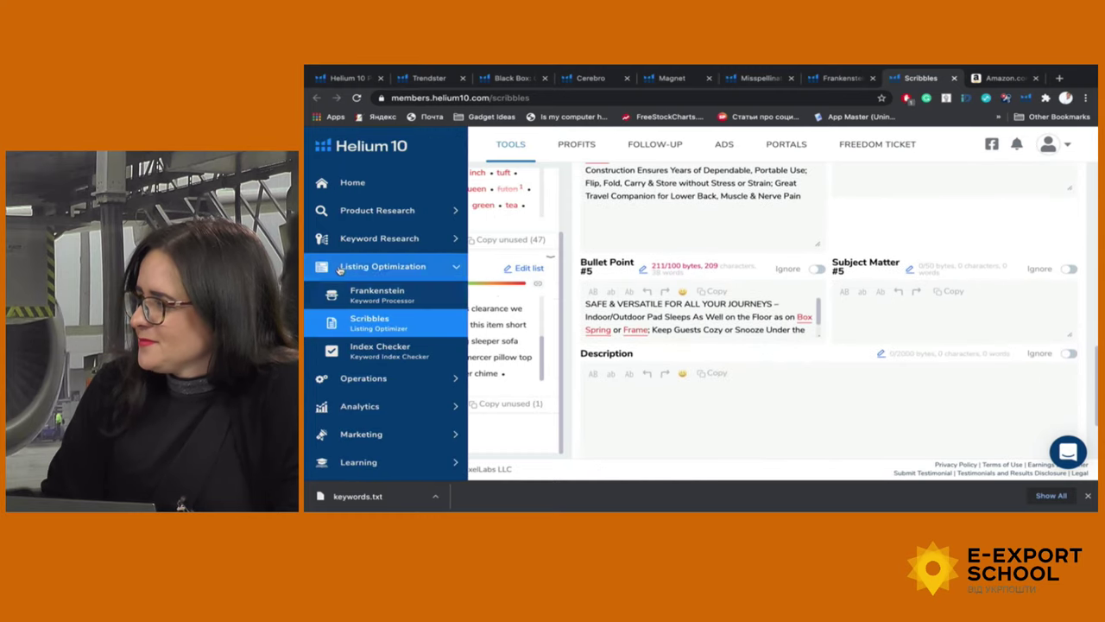
pyautogui.keyDown('super'); pyautogui.click(392, 356); pyautogui.keyUp('super')
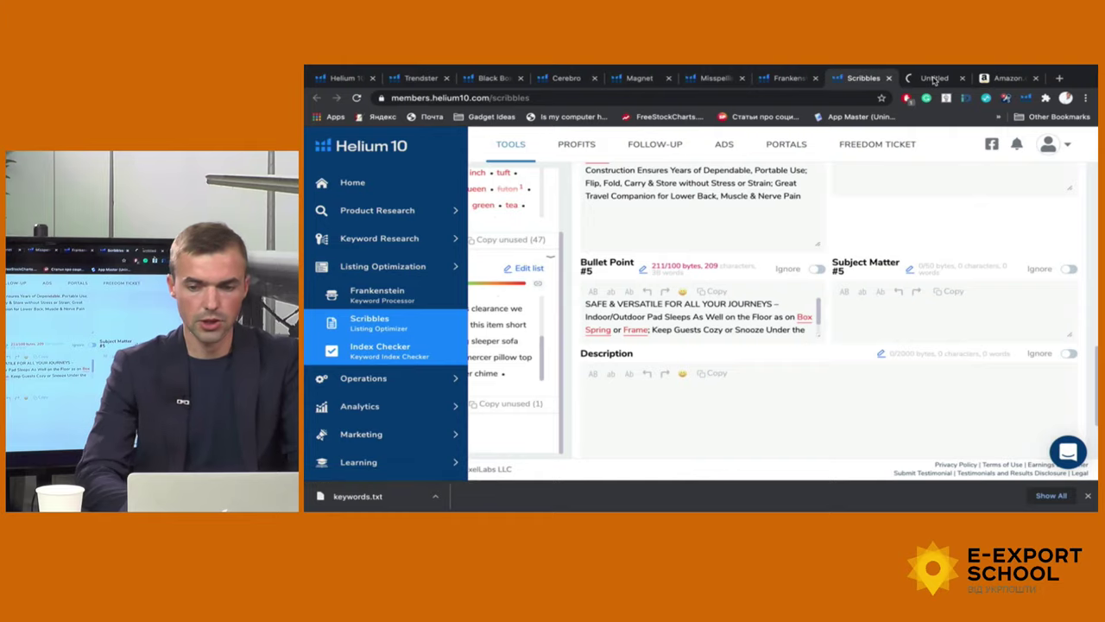
pyautogui.click(933, 78)
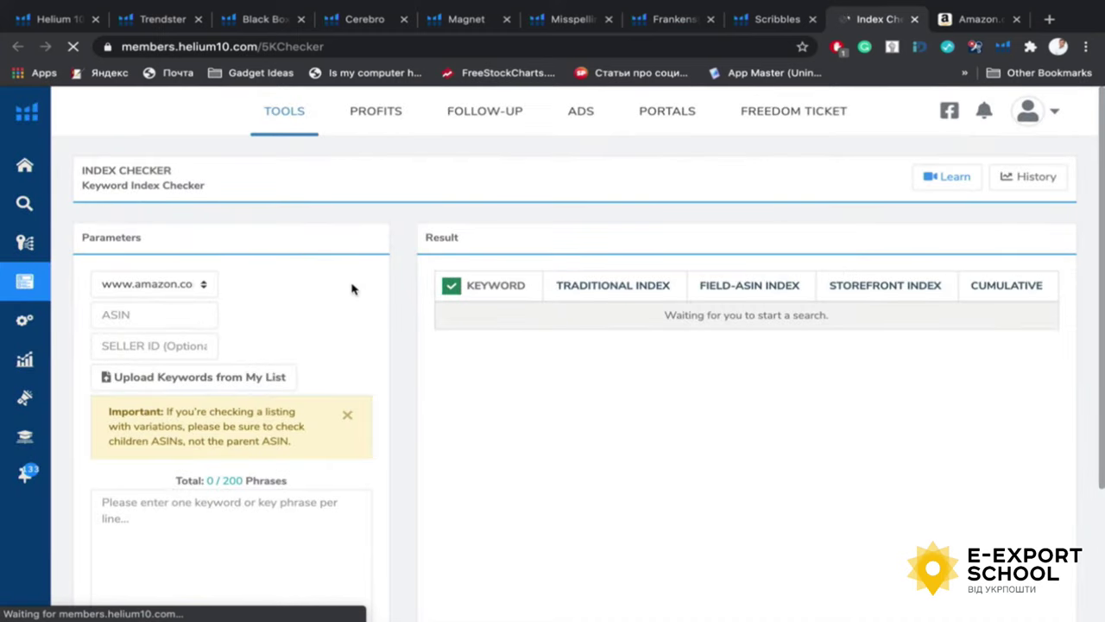
pyautogui.click(987, 21)
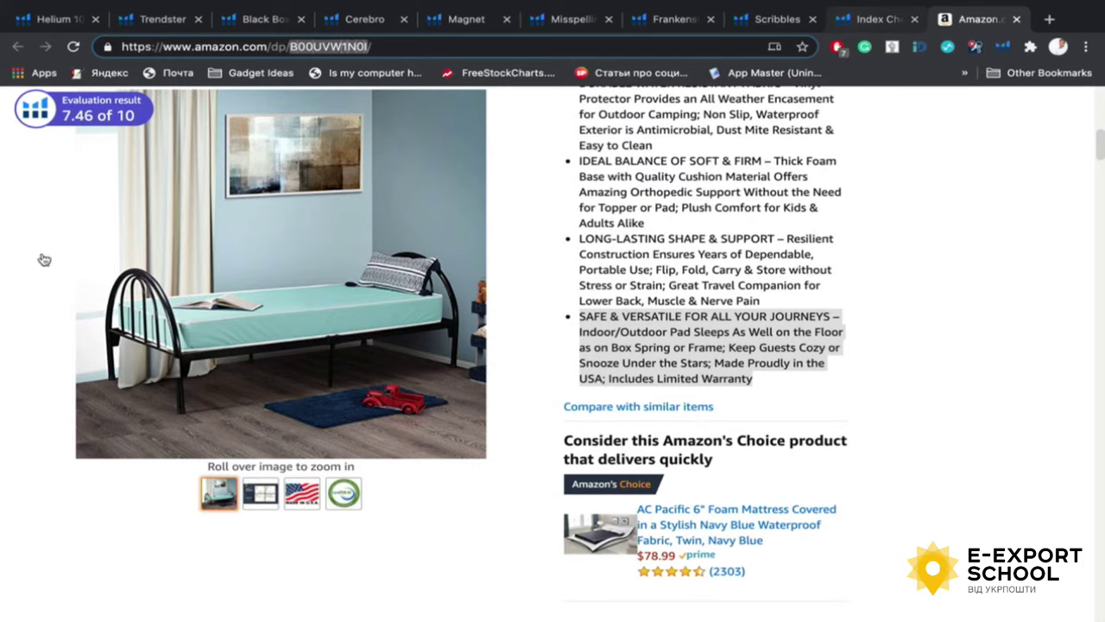
pyautogui.hotkey('ctrl', 'shift', 'Tab')
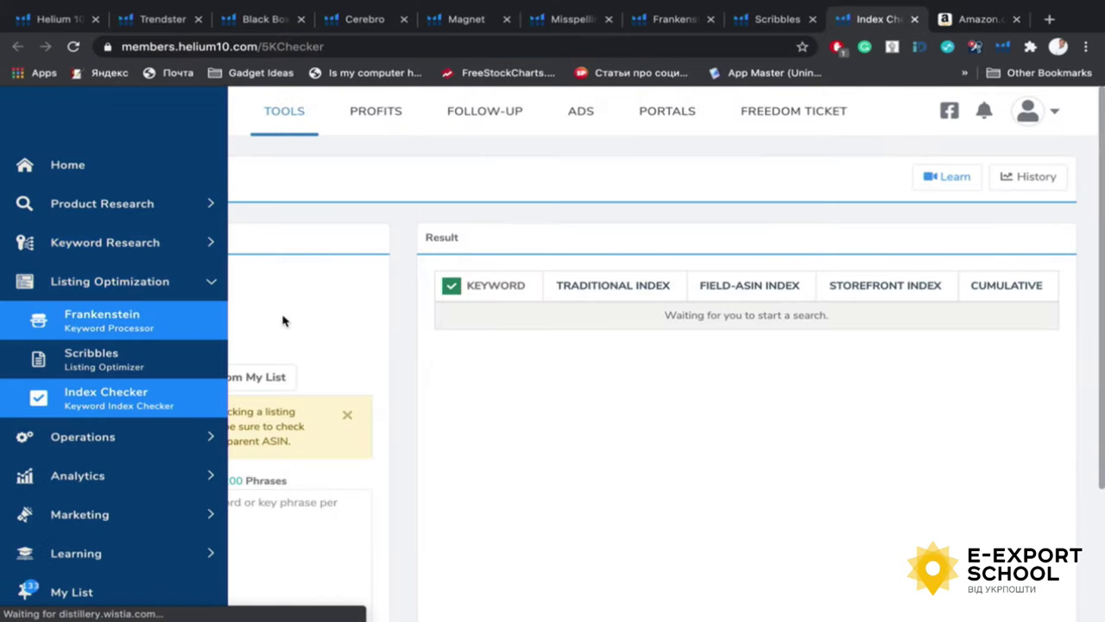
pyautogui.click(149, 324)
pyautogui.write('B00UVW1N0I')
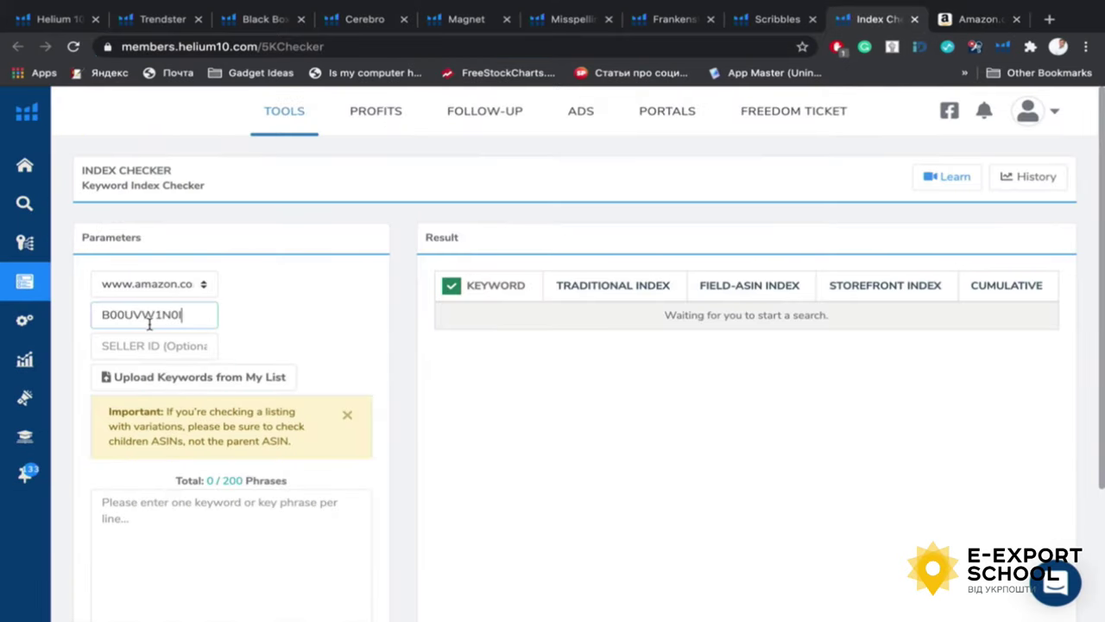
# Try to run the keyword check for the ASIN without any phrases entered
pyautogui.scroll(-5, 341, 361)
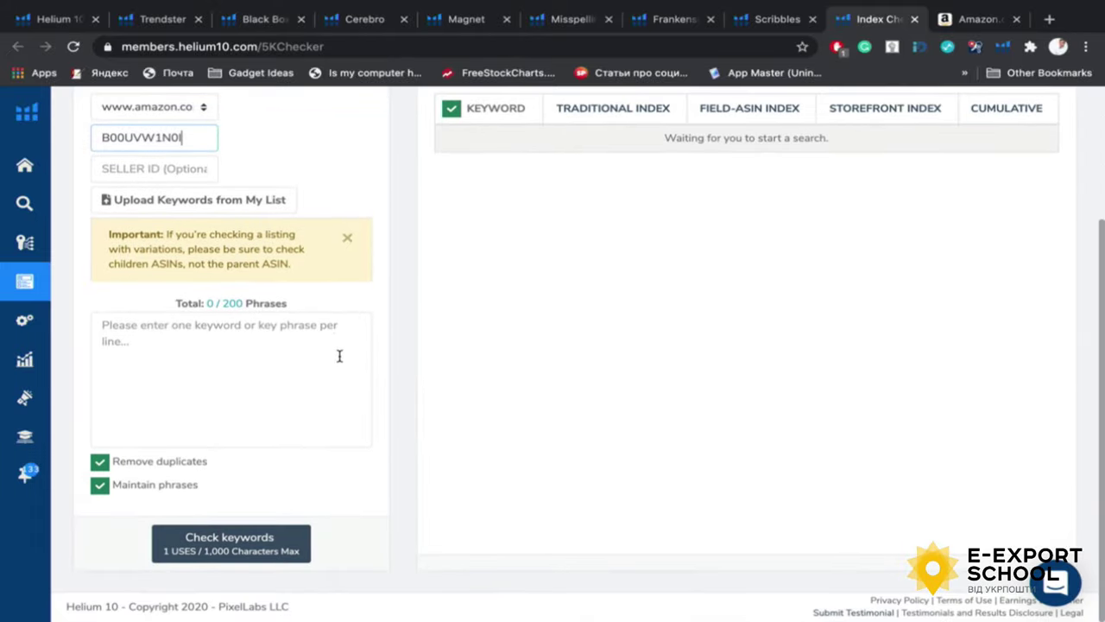
pyautogui.click(250, 551)
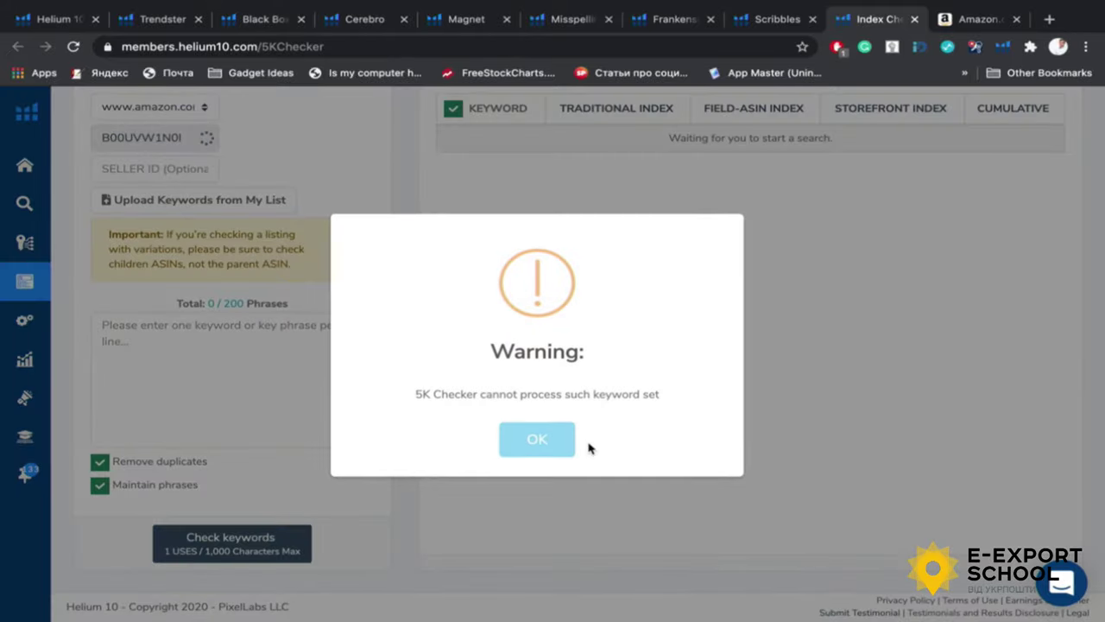
pyautogui.click(537, 440)
pyautogui.scroll(2, 432, 345)
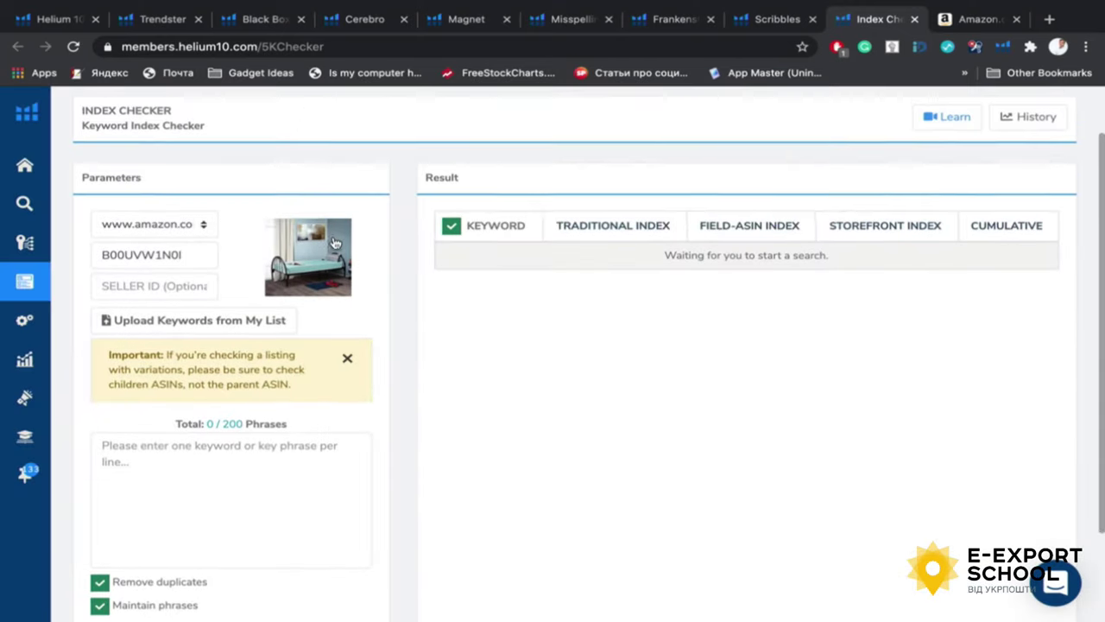
pyautogui.scroll(-2, 328, 250)
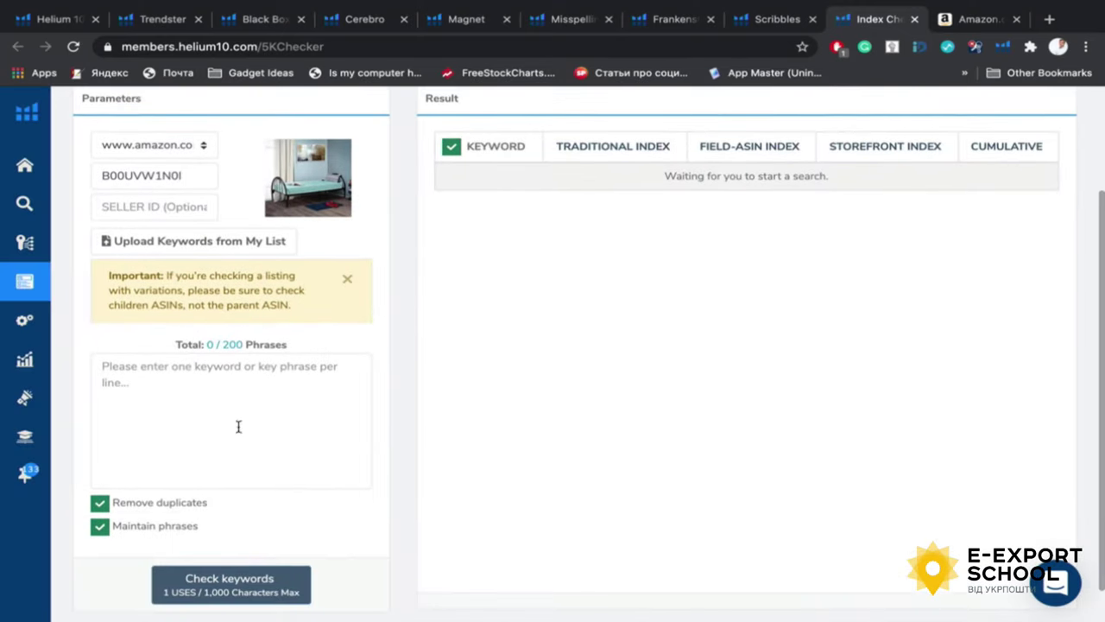
# Copy "full size bed frame with mattress included twin box spring only" from the Frankenstein result into the Index Checker phrases and run the check, accepting the long phrase
pyautogui.click(774, 19)
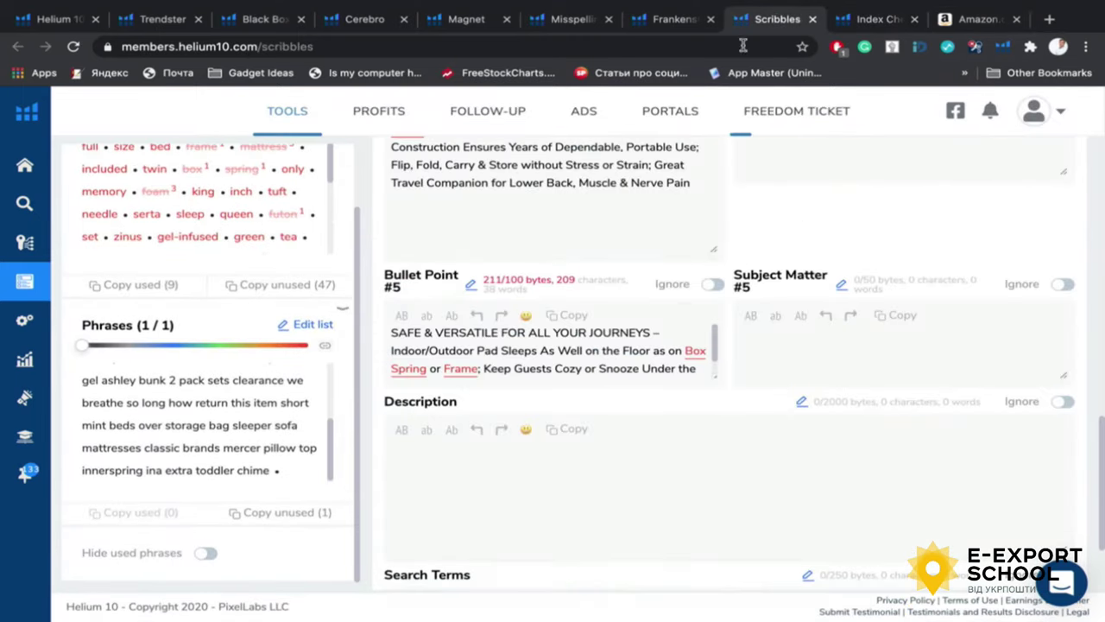
pyautogui.click(666, 20)
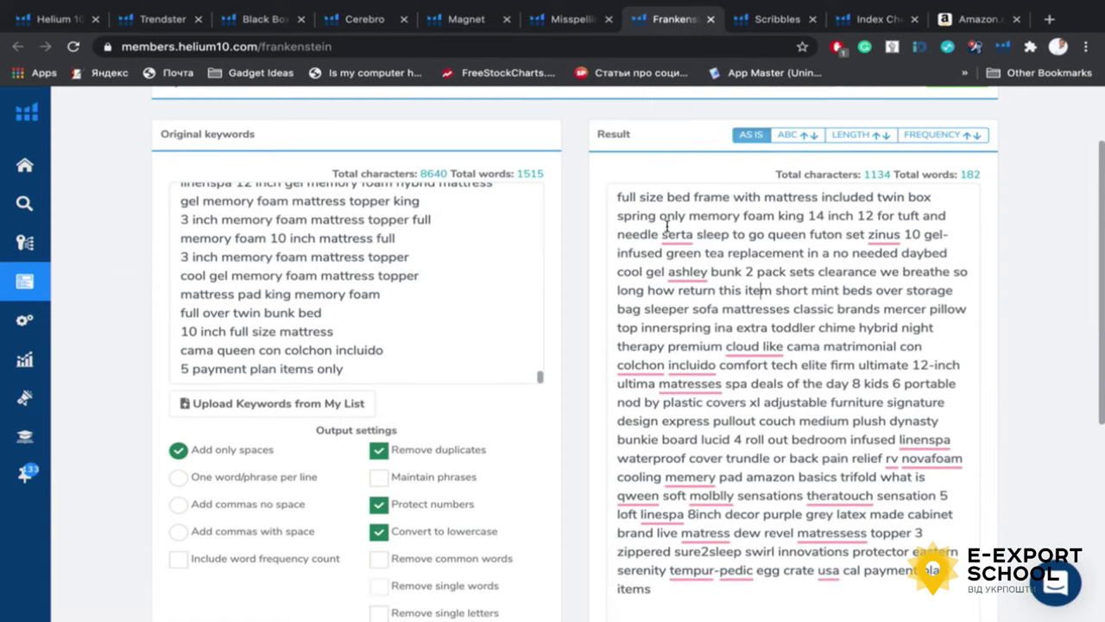
pyautogui.moveTo(617, 197); pyautogui.dragTo(685, 217)
pyautogui.hotkey('ctrl', 'c')
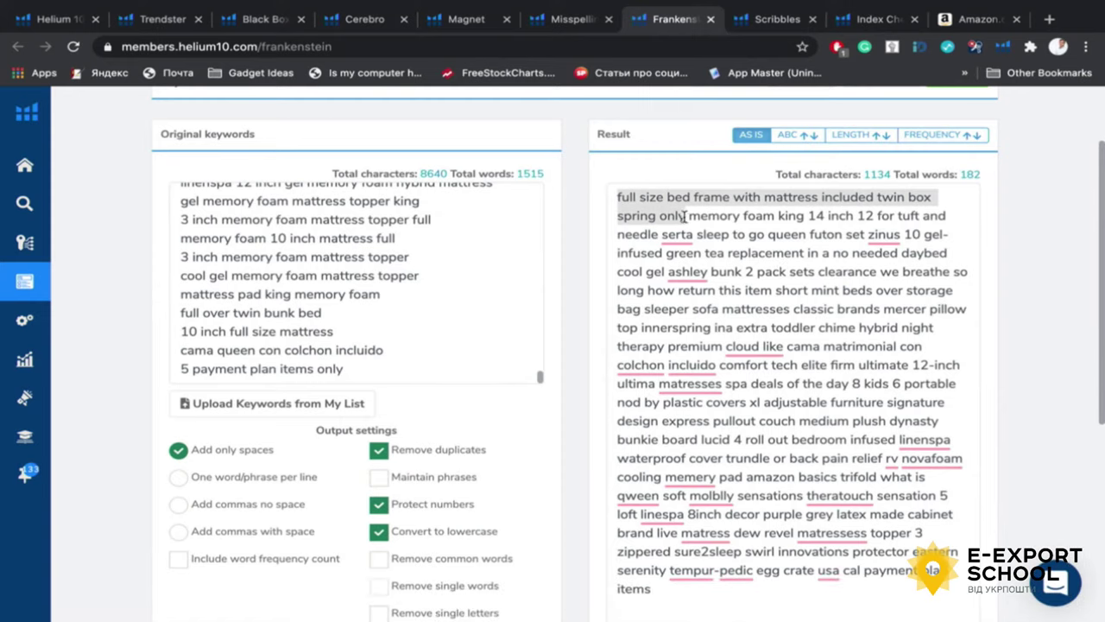
pyautogui.click(873, 19)
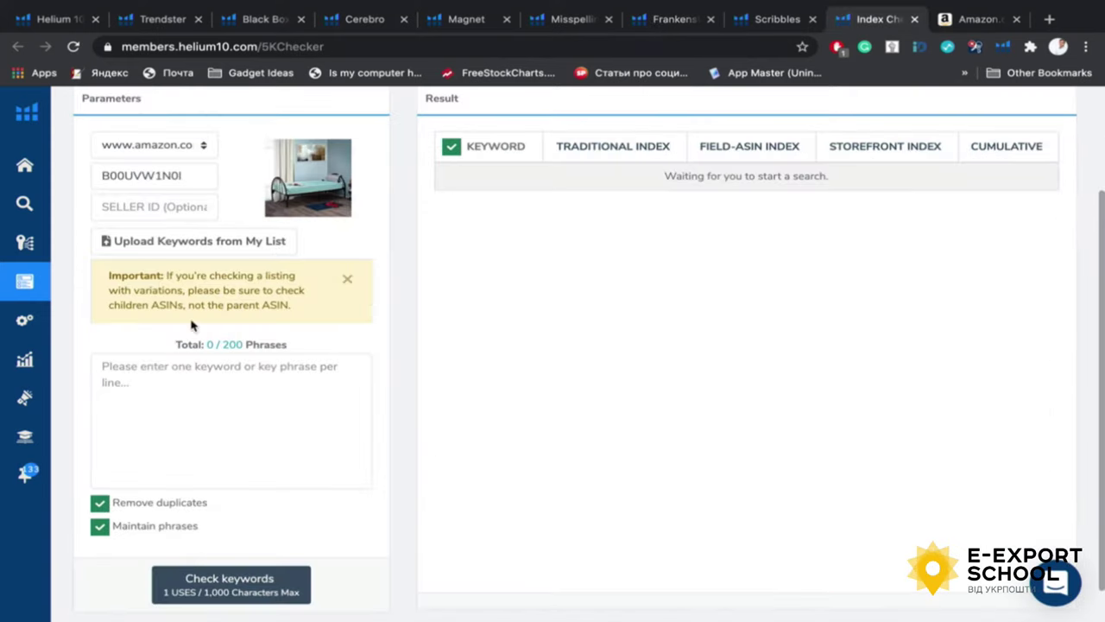
pyautogui.click(176, 409)
pyautogui.hotkey('ctrl', 'v')
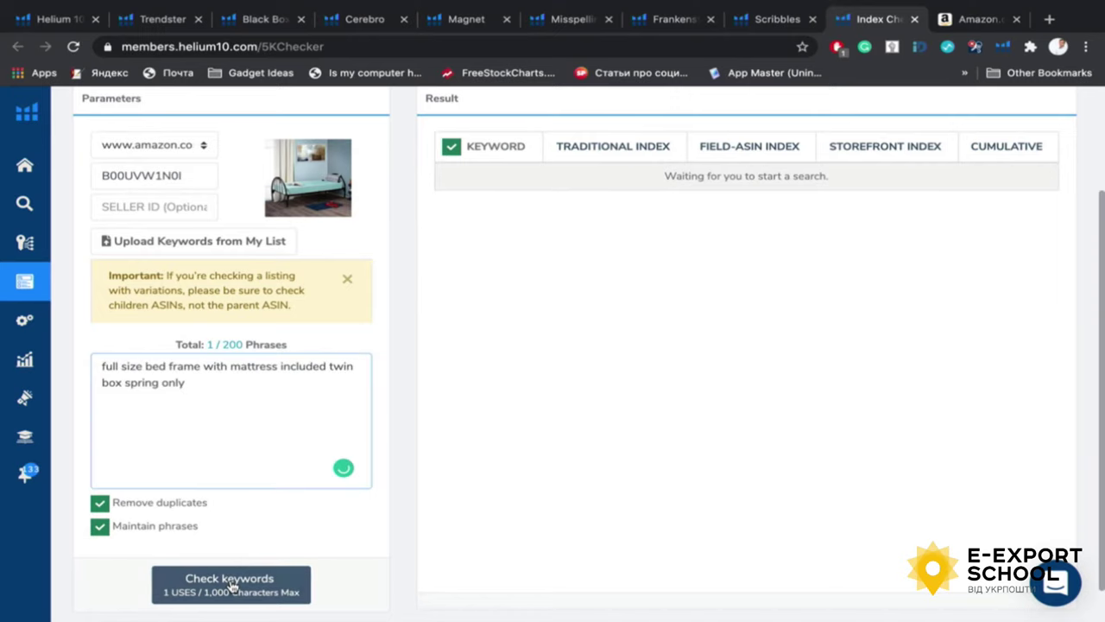
pyautogui.click(230, 578)
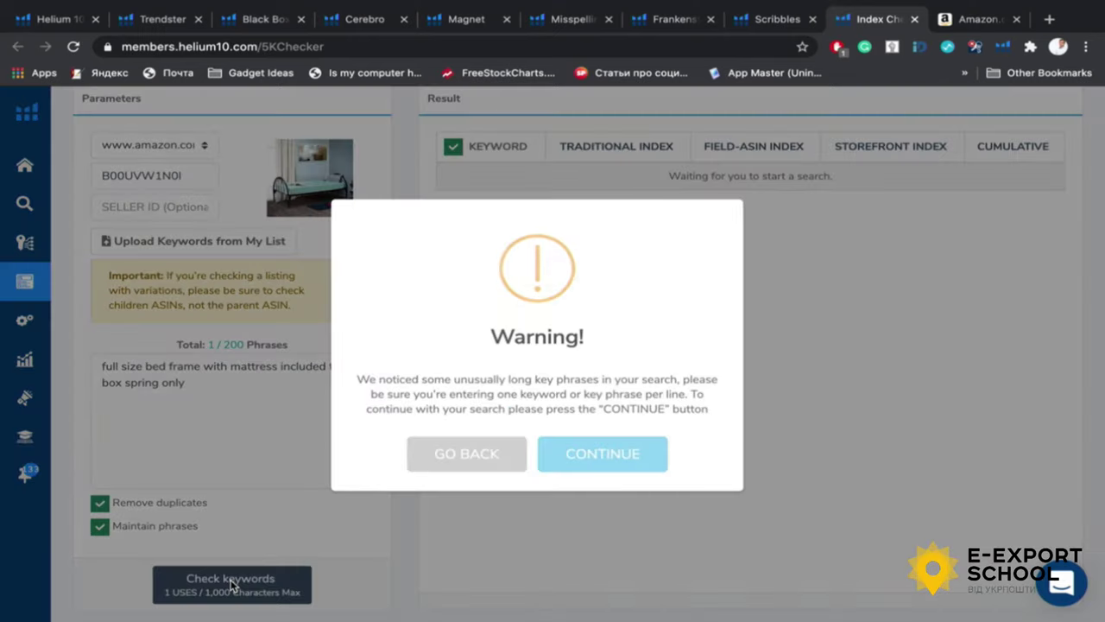
pyautogui.click(621, 455)
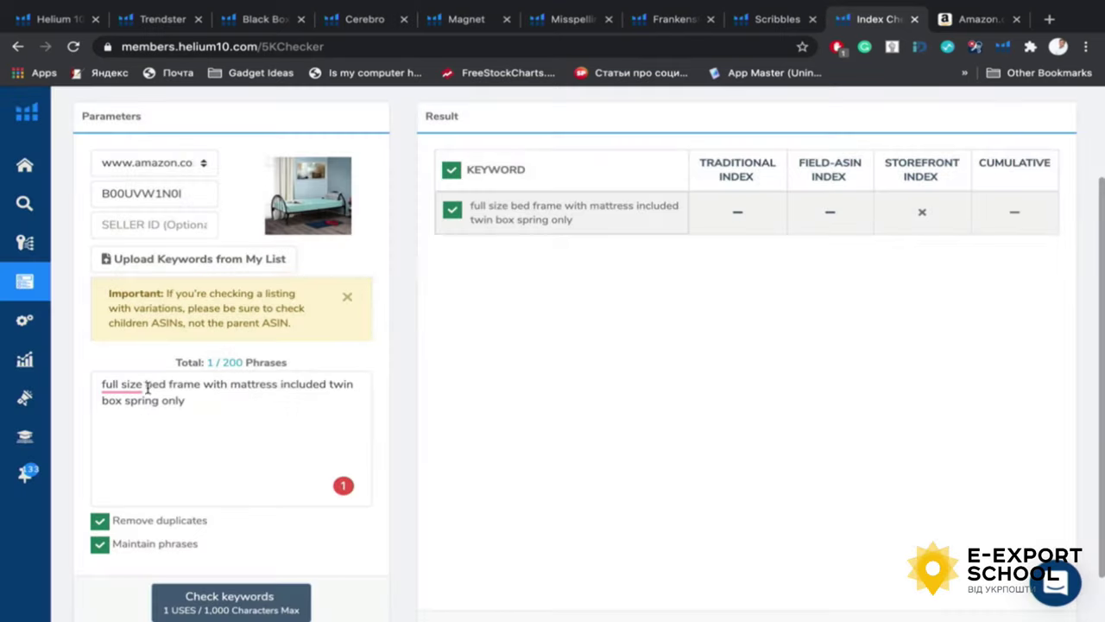
# Split the start of the pasted phrase into single-word lines for "full", "size", "bed" and "frame"
pyautogui.click(144, 386)
pyautogui.hotkey('ctrl', 'End')
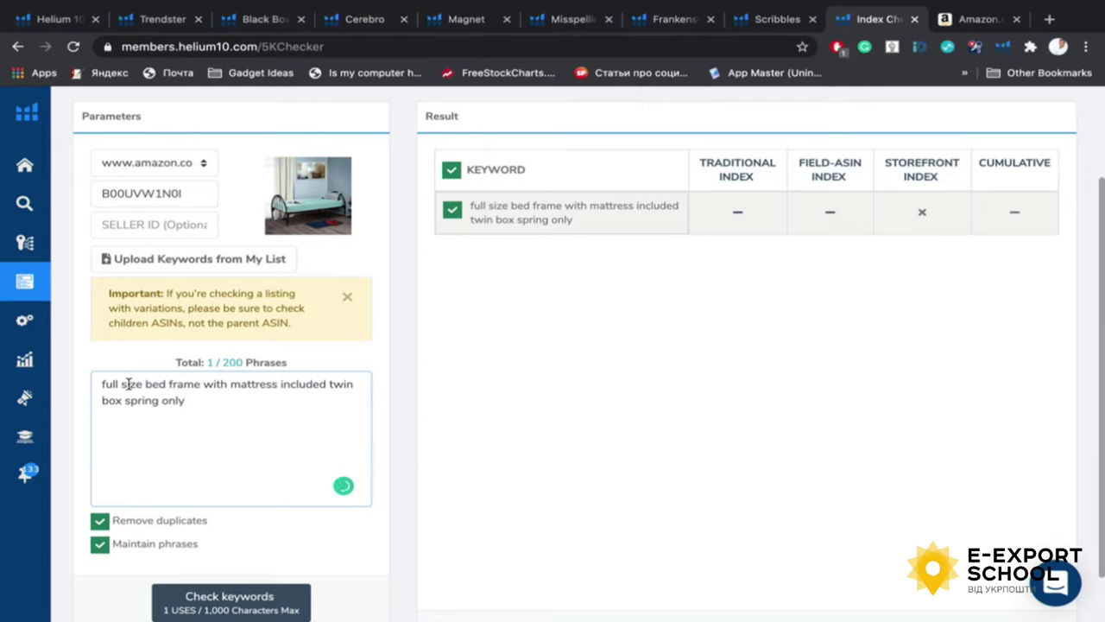
pyautogui.press('Return')
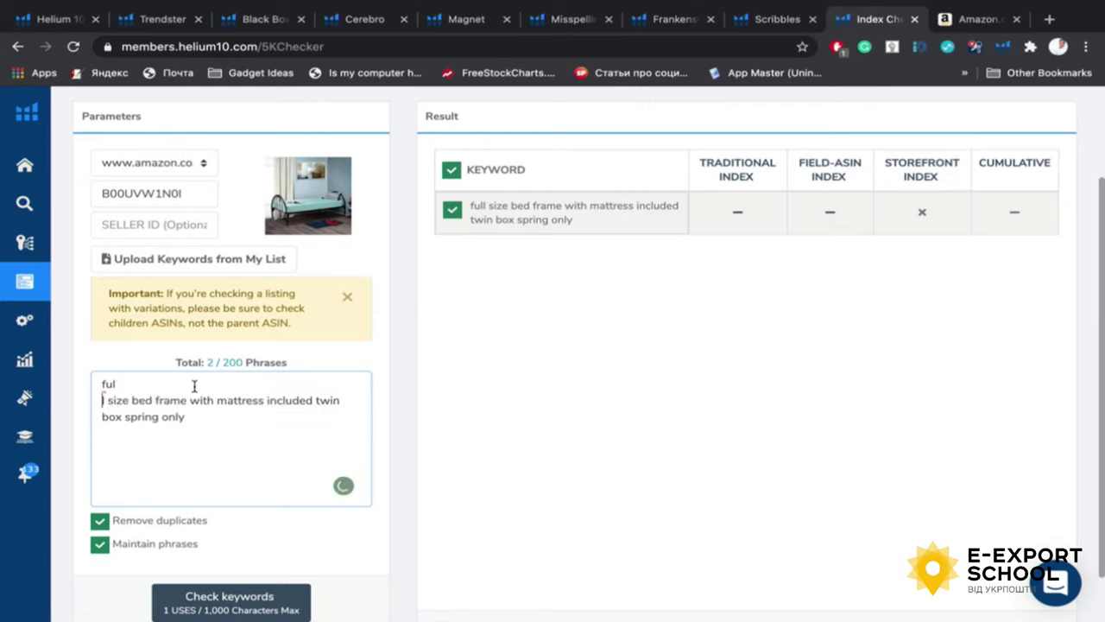
pyautogui.press('BackSpace')
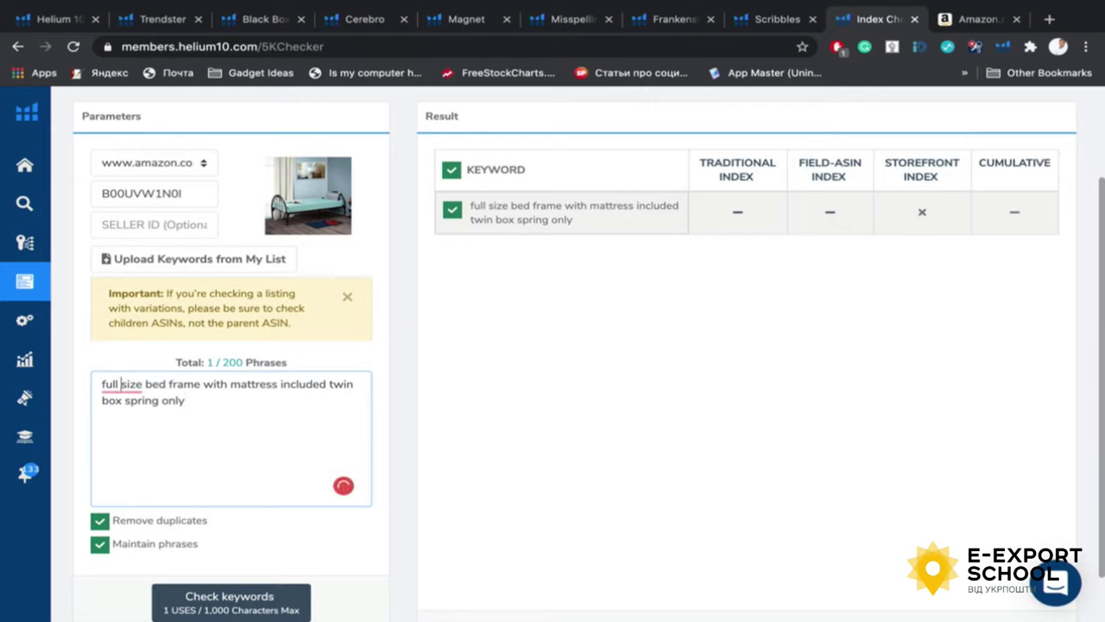
pyautogui.press('Return')
pyautogui.click(127, 400)
pyautogui.press('Return')
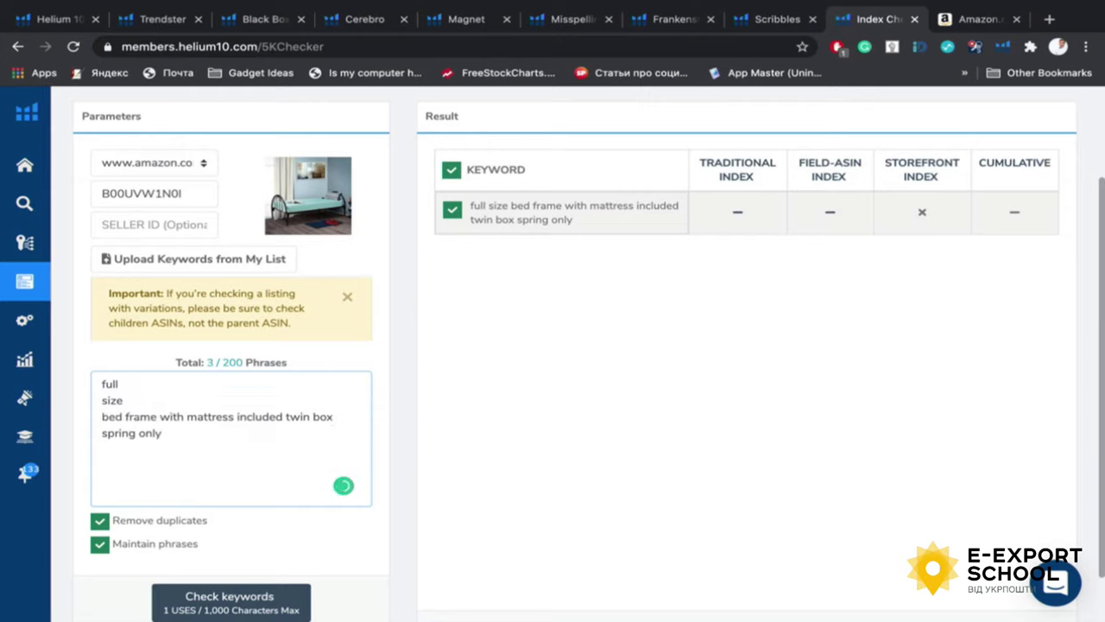
pyautogui.click(149, 413)
pyautogui.press('Return')
pyautogui.click(139, 433)
pyautogui.press('Return')
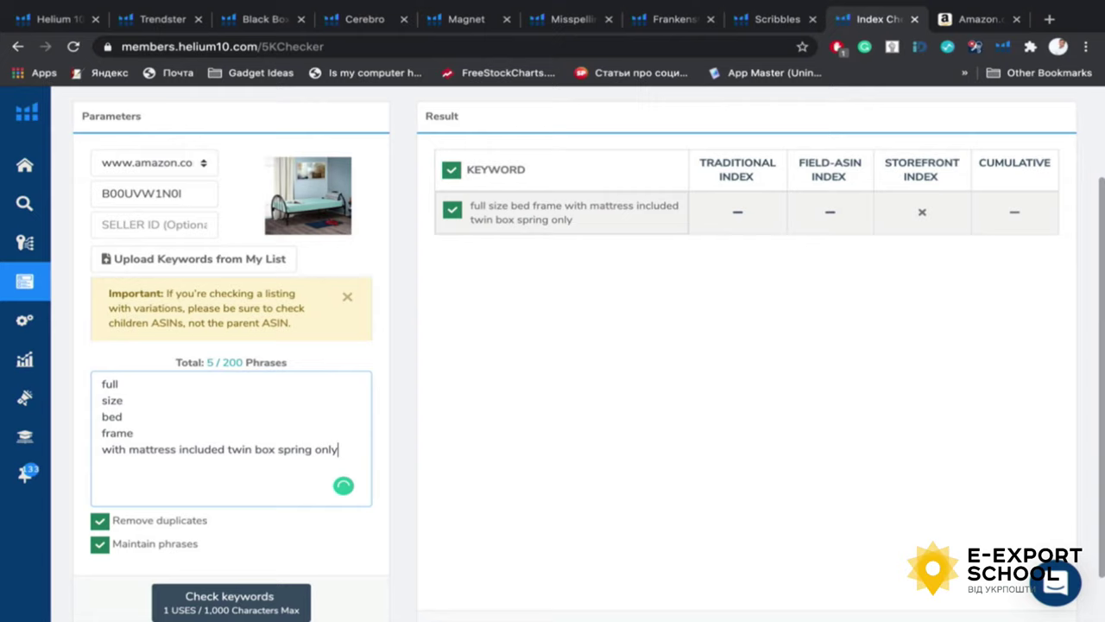
# Put "with", "mattress" and "included" on separate lines and delete the remaining words "twin box spring only"
pyautogui.click(130, 449)
pyautogui.press('Return')
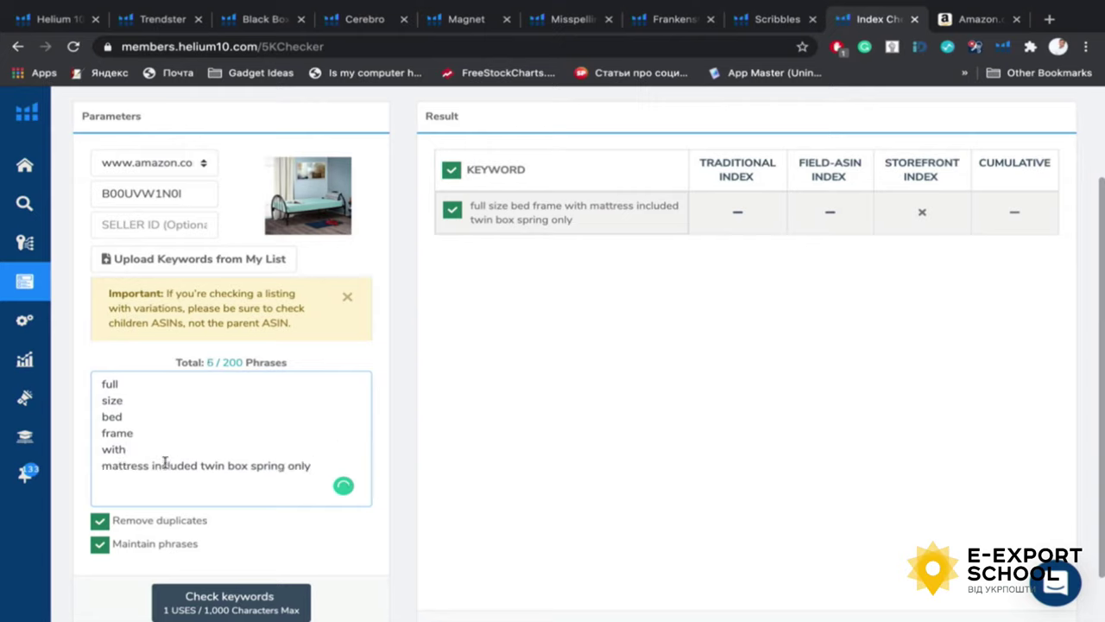
pyautogui.click(150, 466)
pyautogui.press('Return')
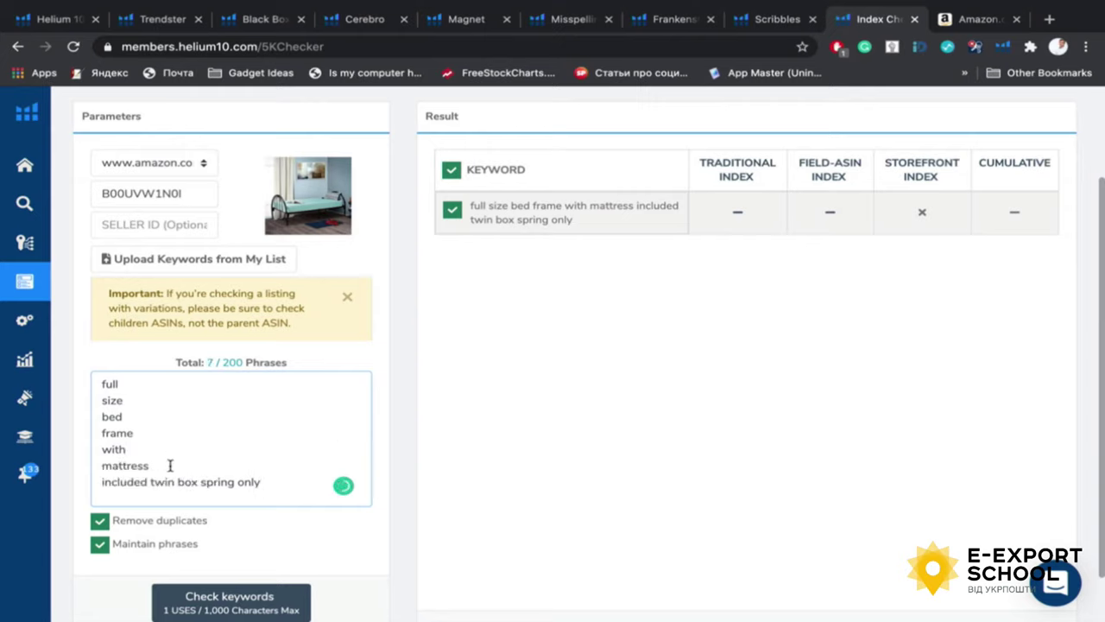
pyautogui.moveTo(151, 480); pyautogui.dragTo(261, 482)
pyautogui.press('BackSpace')
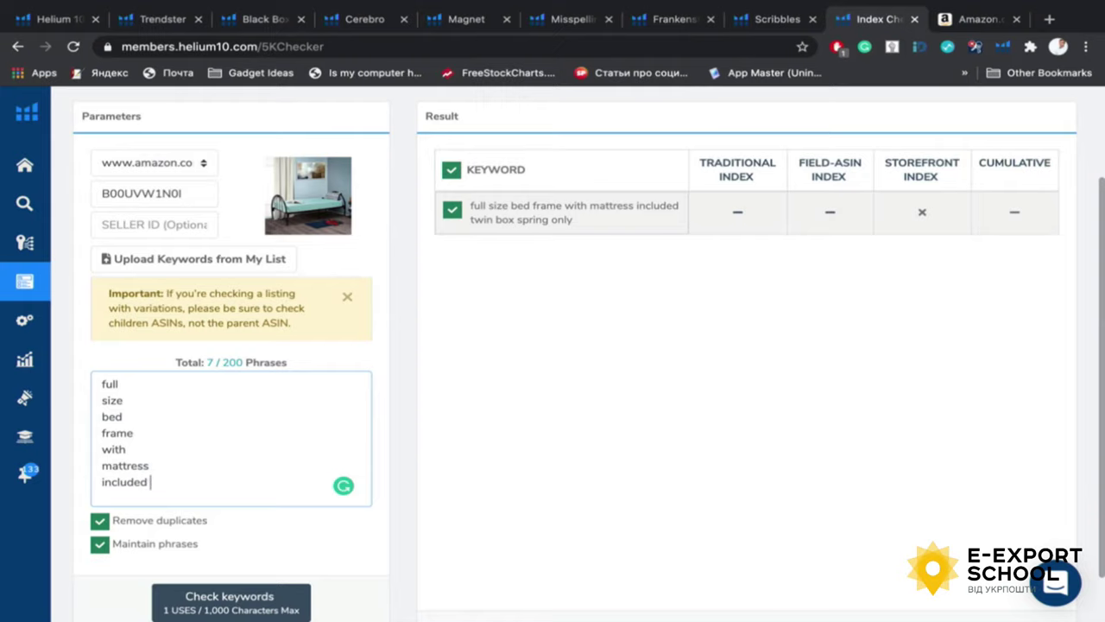
pyautogui.scroll(1, 277, 404)
pyautogui.scroll(-2, 276, 404)
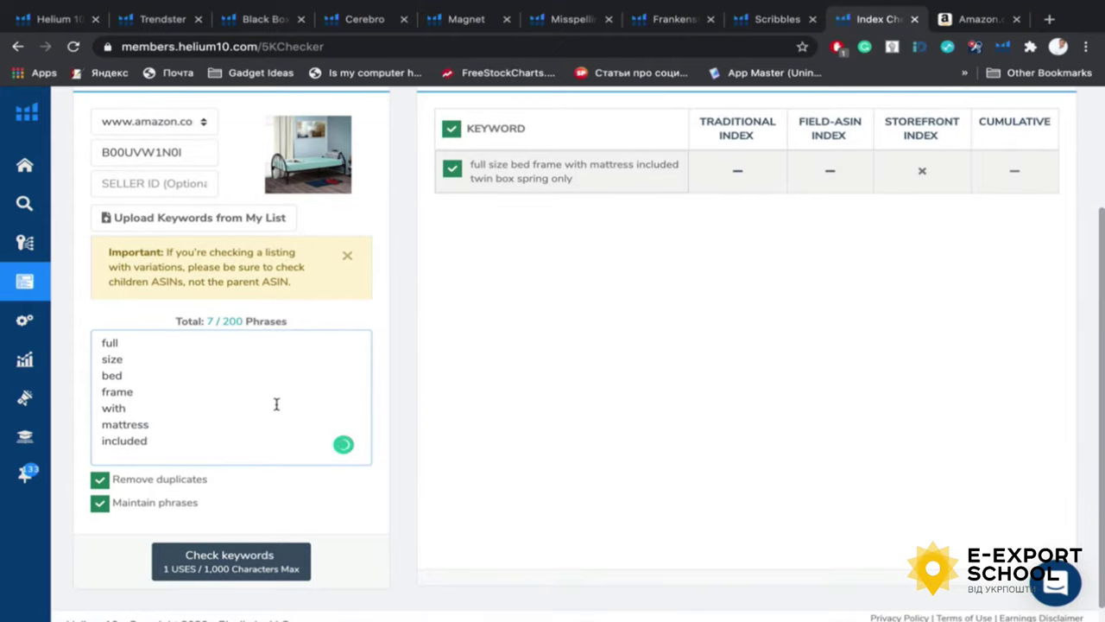
pyautogui.scroll(1, 216, 332)
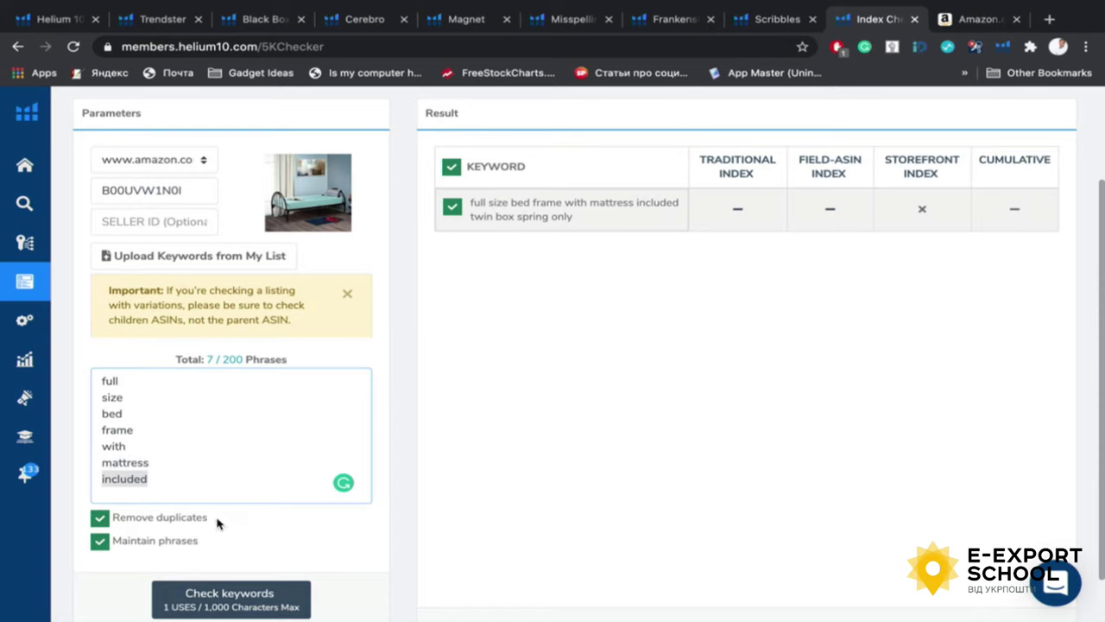
pyautogui.click(233, 596)
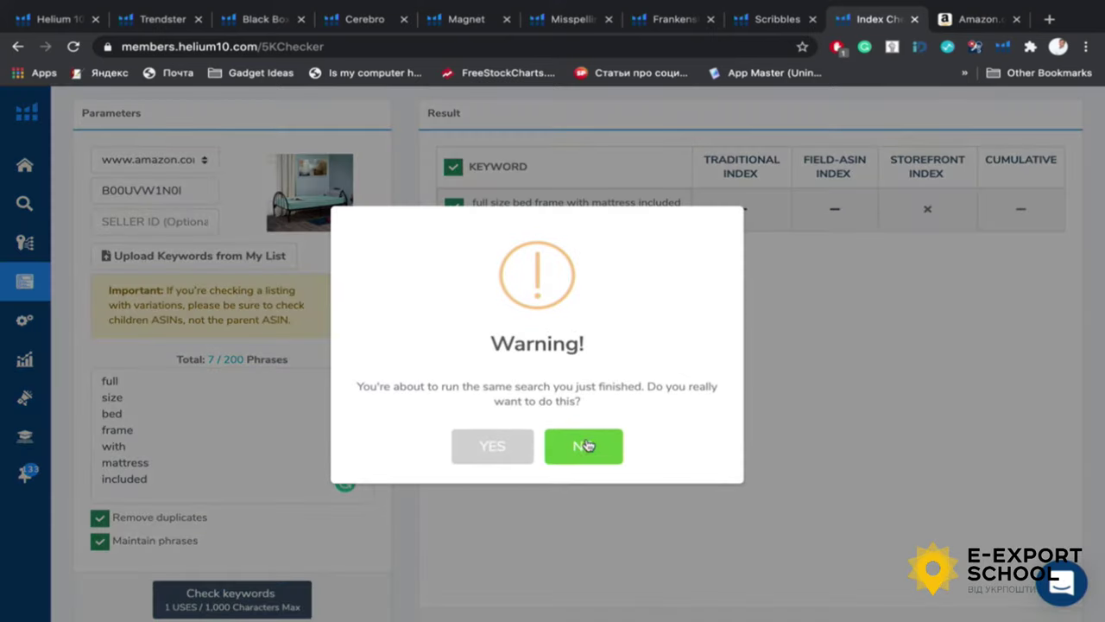
pyautogui.click(587, 449)
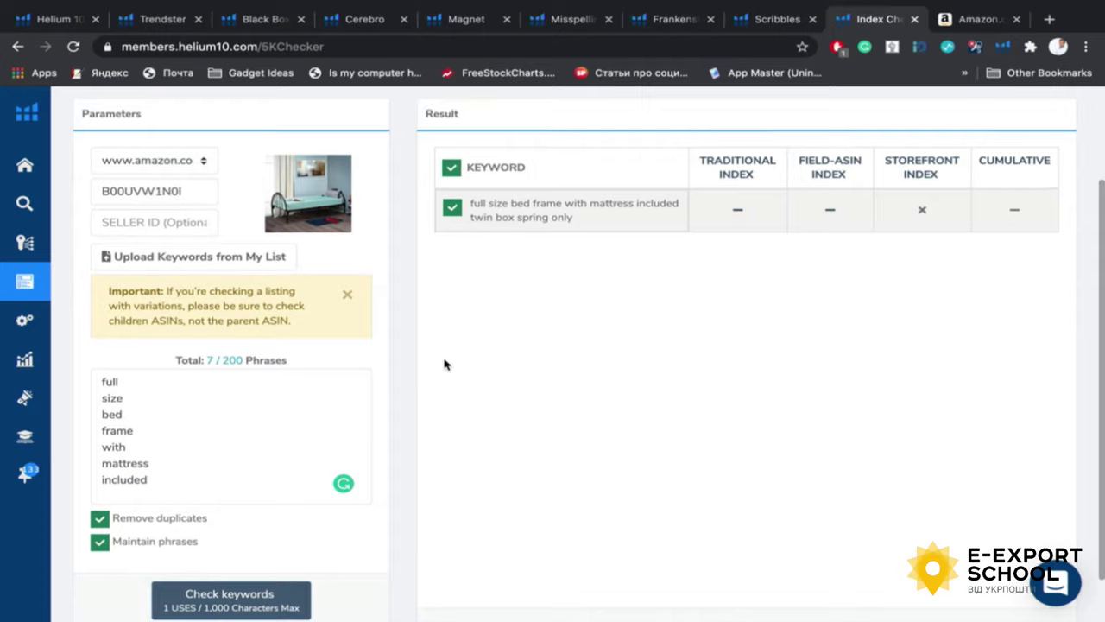
pyautogui.scroll(2, 445, 364)
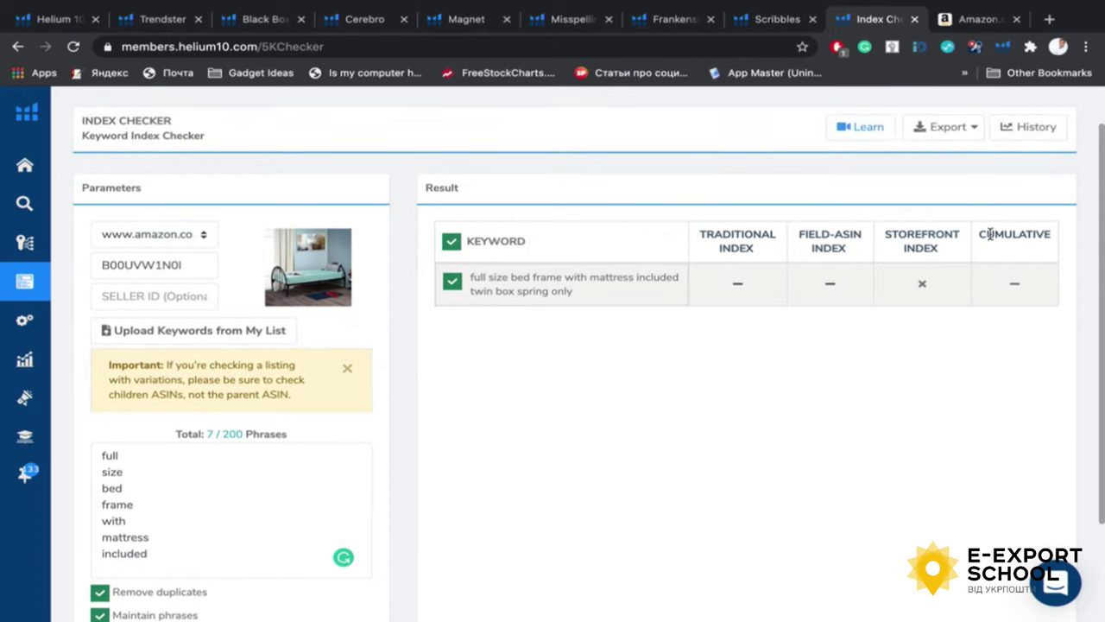
pyautogui.scroll(-3, 612, 420)
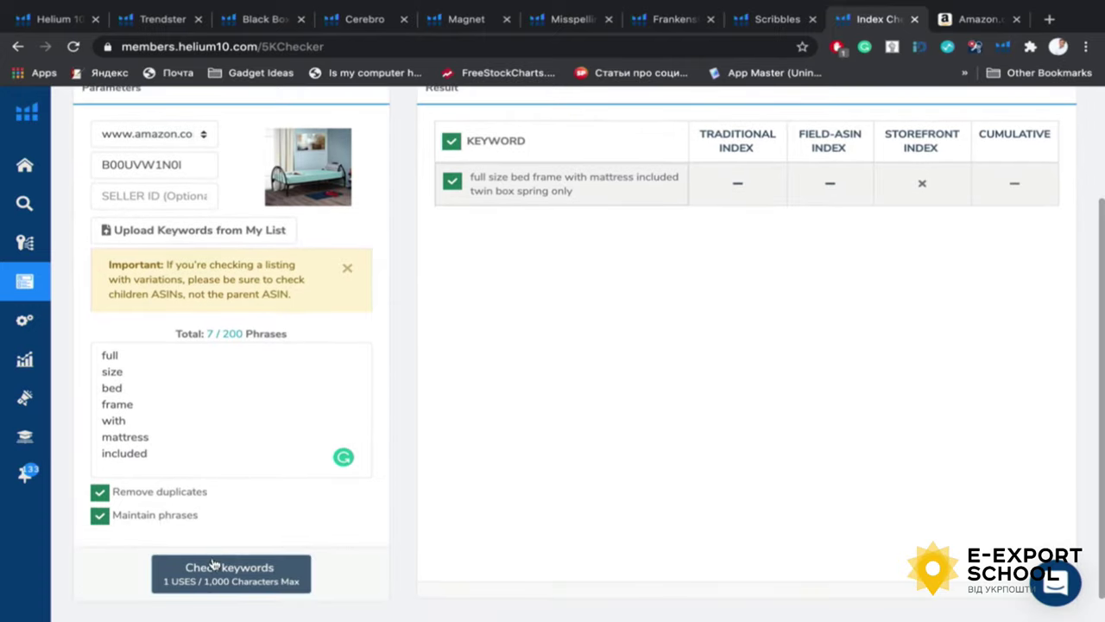
pyautogui.click(239, 568)
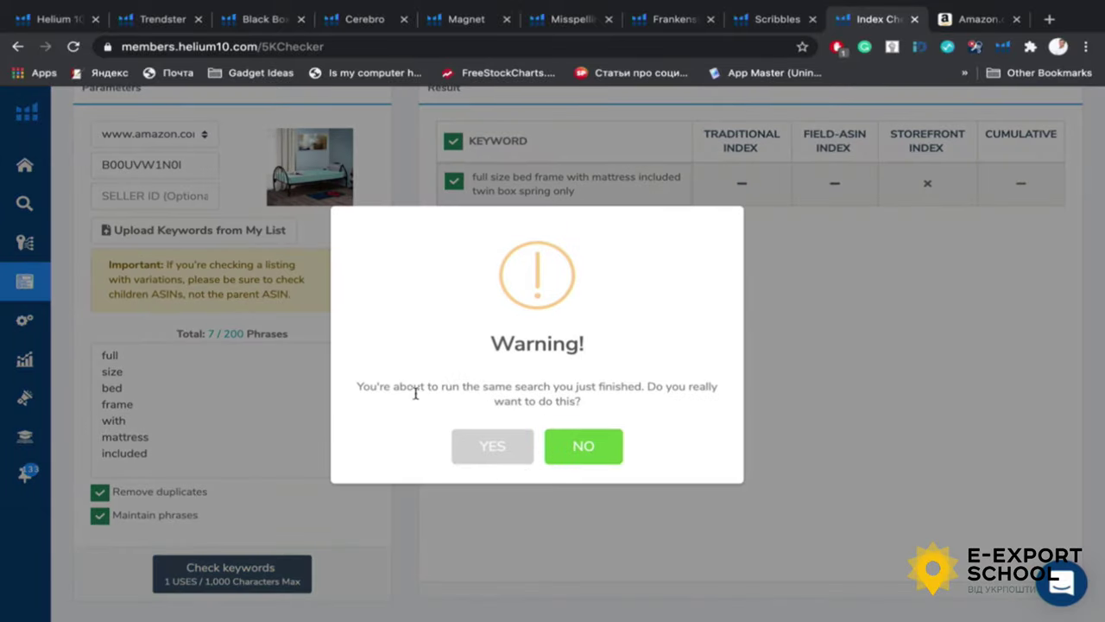
pyautogui.click(593, 457)
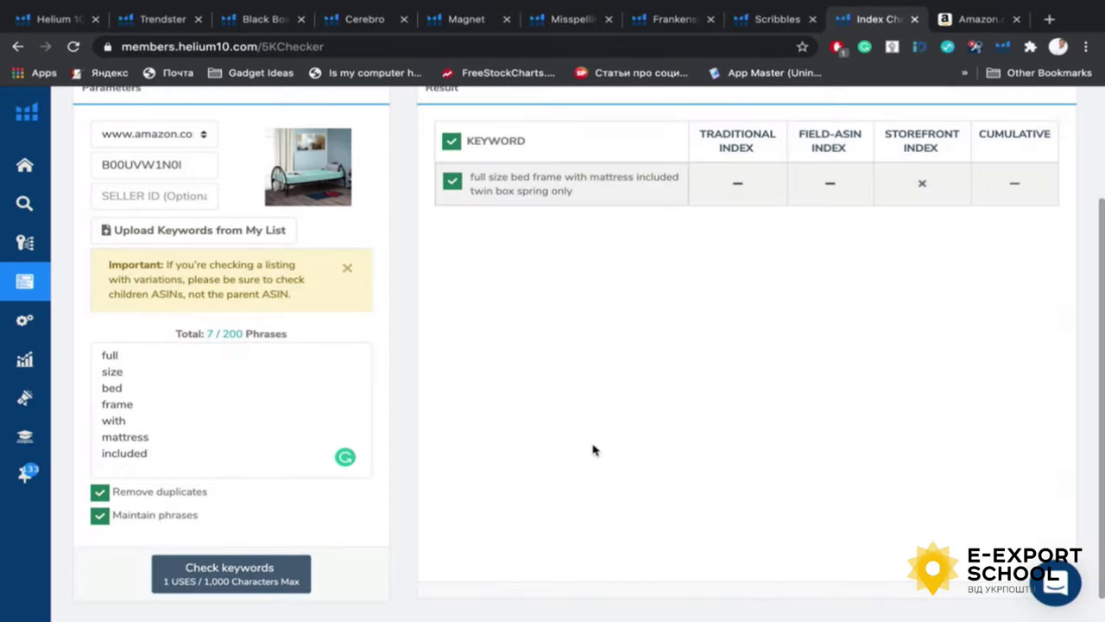
# Run the index check on the seven single-word keywords, agreeing to repeat the search, and dismiss the completion notice
pyautogui.scroll(1, 592, 449)
pyautogui.click(195, 601)
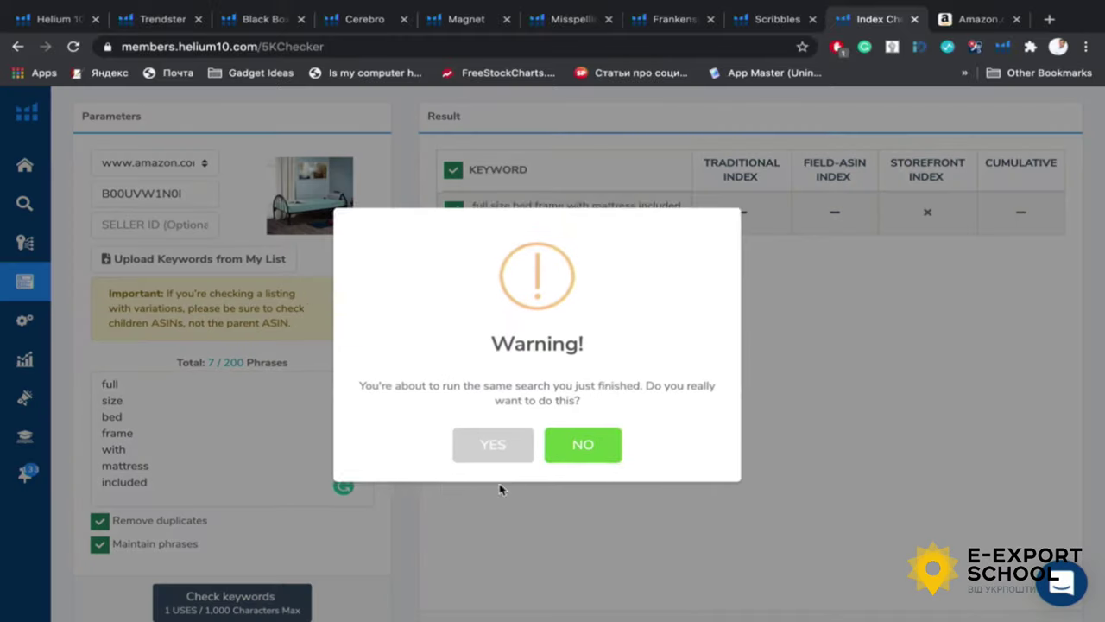
pyautogui.click(486, 451)
pyautogui.scroll(1, 488, 453)
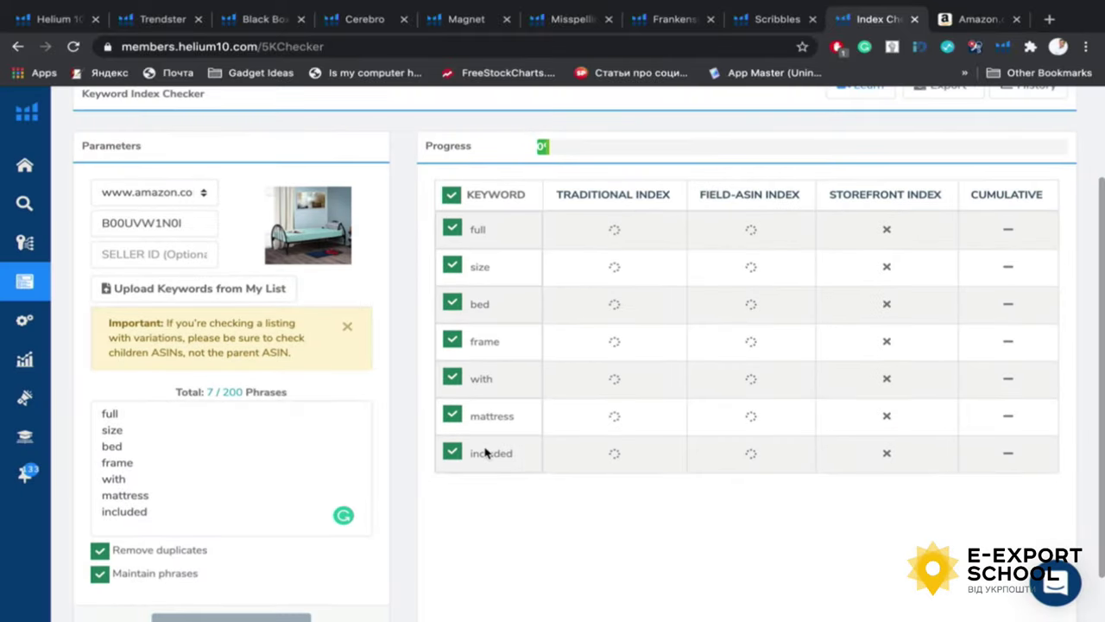
pyautogui.scroll(1, 549, 602)
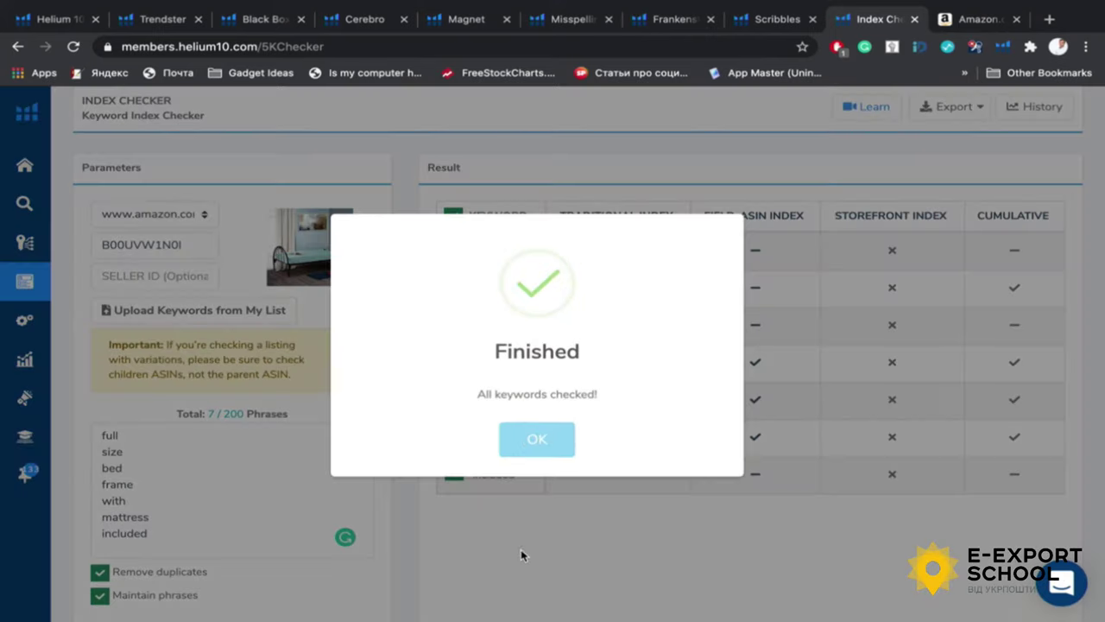
pyautogui.click(536, 439)
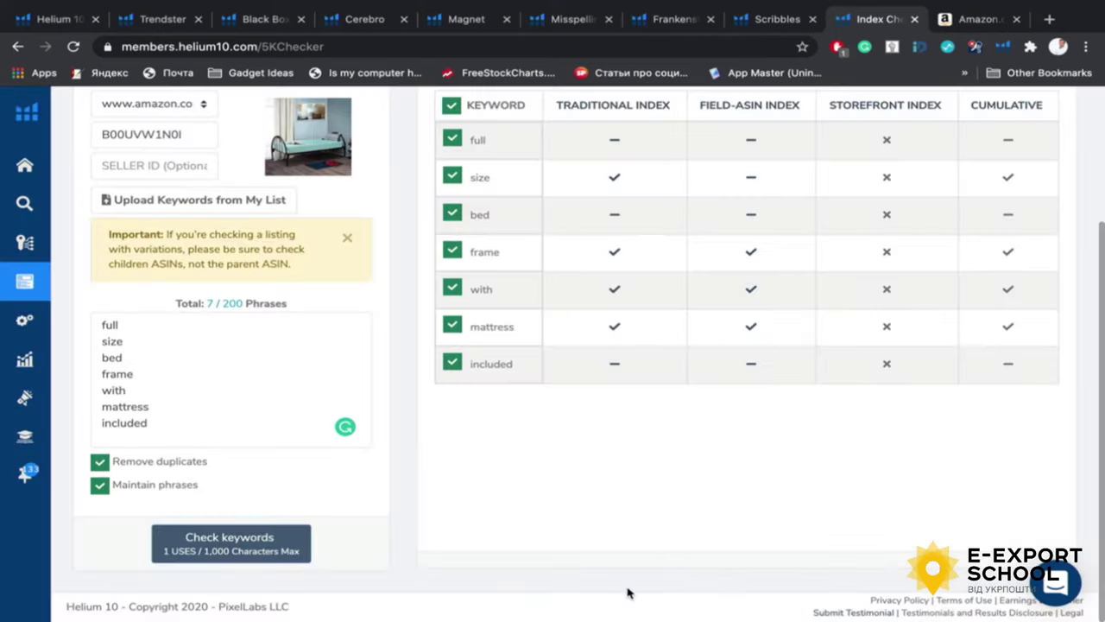
# Examine the index results for each keyword and compare them with the Amazon product page's bullets and product description
pyautogui.scroll(3, 653, 553)
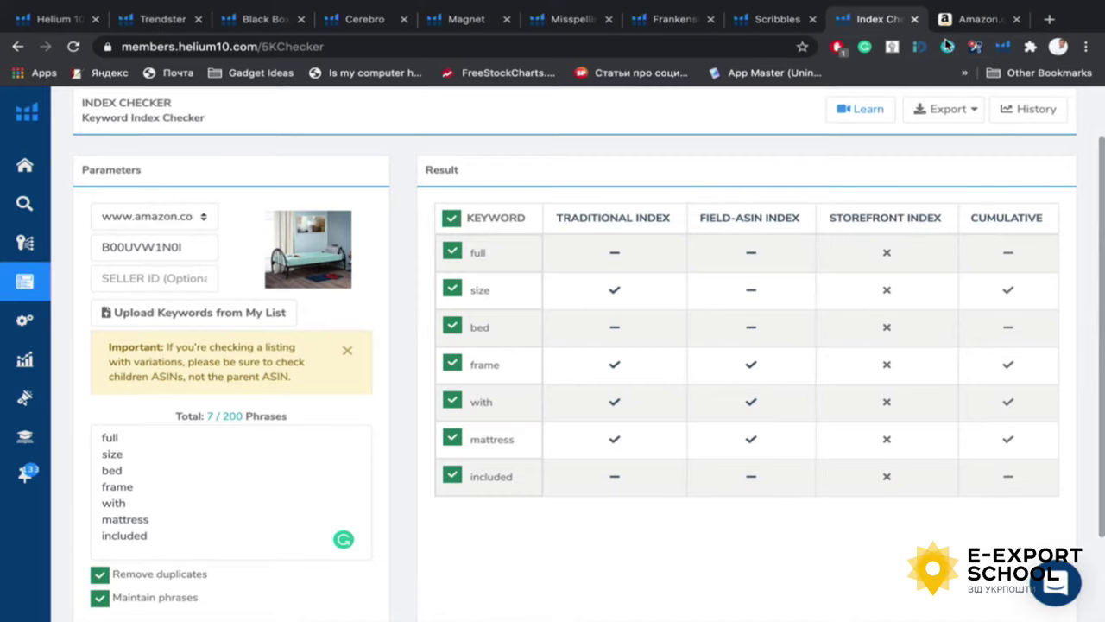
pyautogui.hotkey('ctrl', 'Tab')
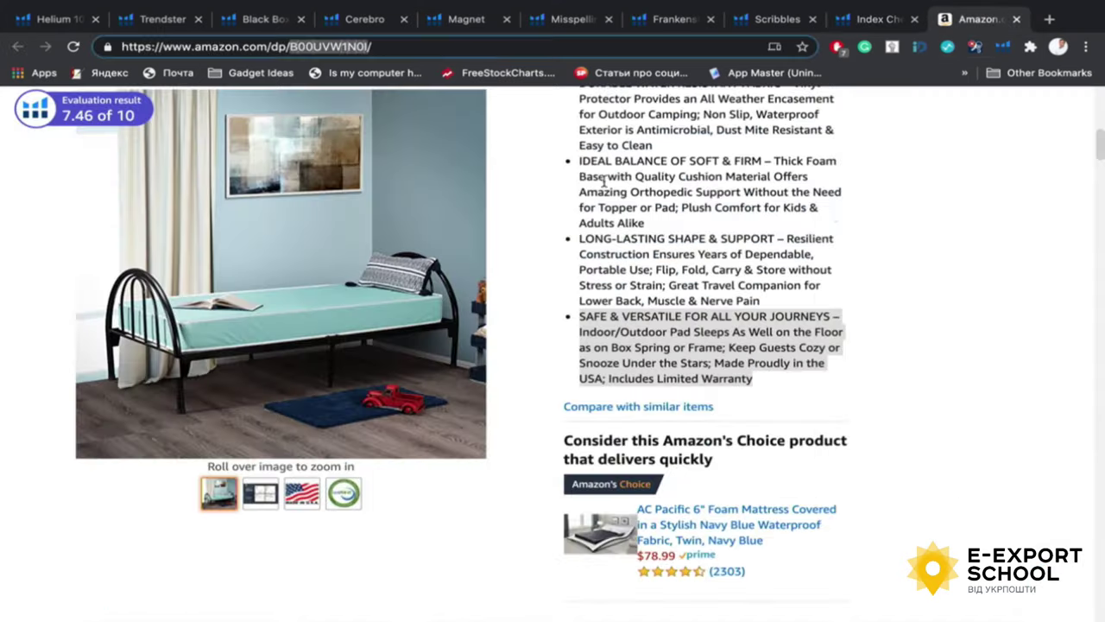
pyautogui.click(853, 19)
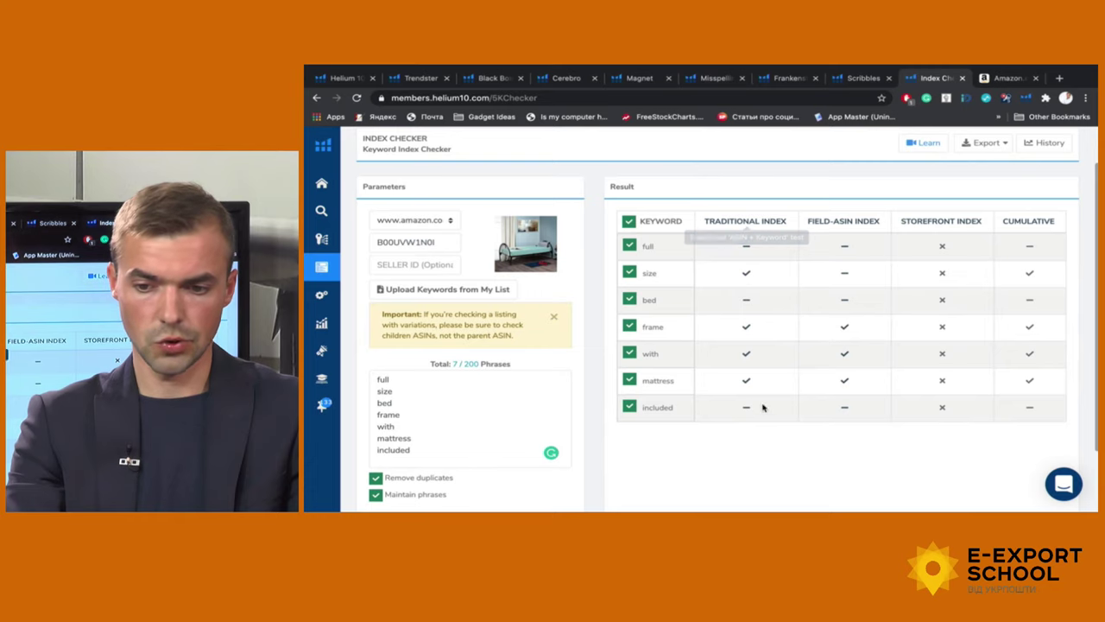
pyautogui.click(1005, 80)
pyautogui.scroll(-10, 812, 409)
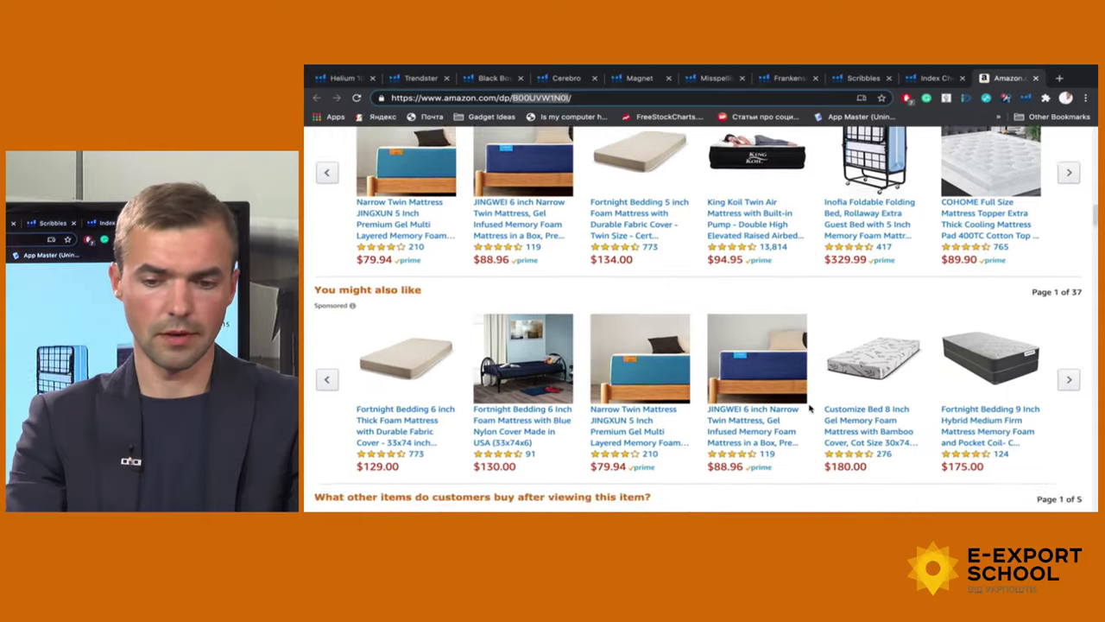
pyautogui.scroll(-10, 810, 408)
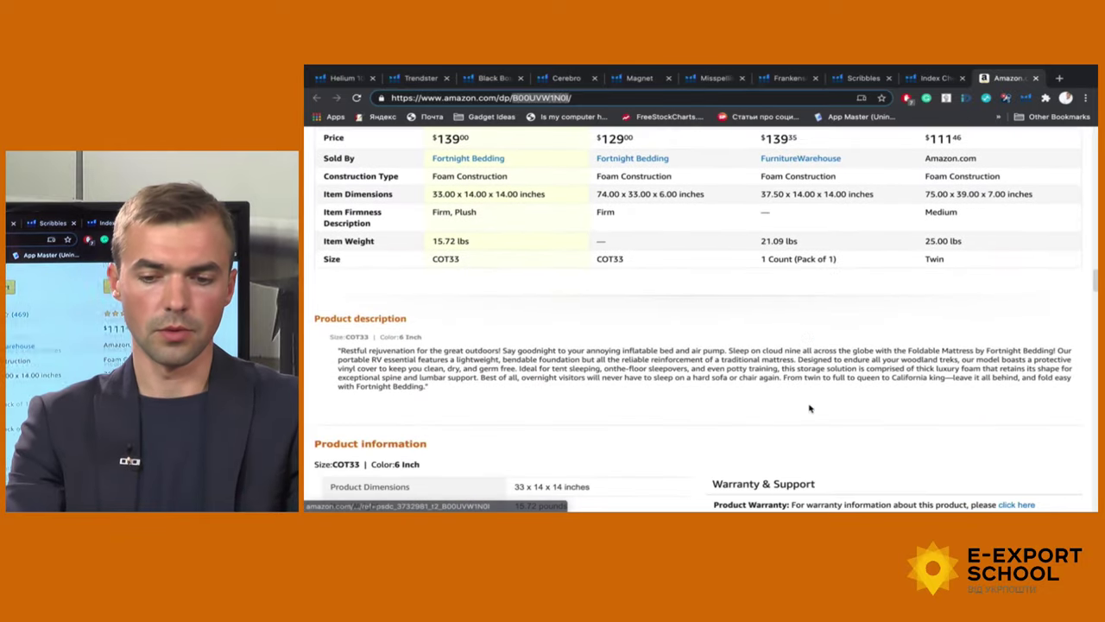
pyautogui.click(934, 79)
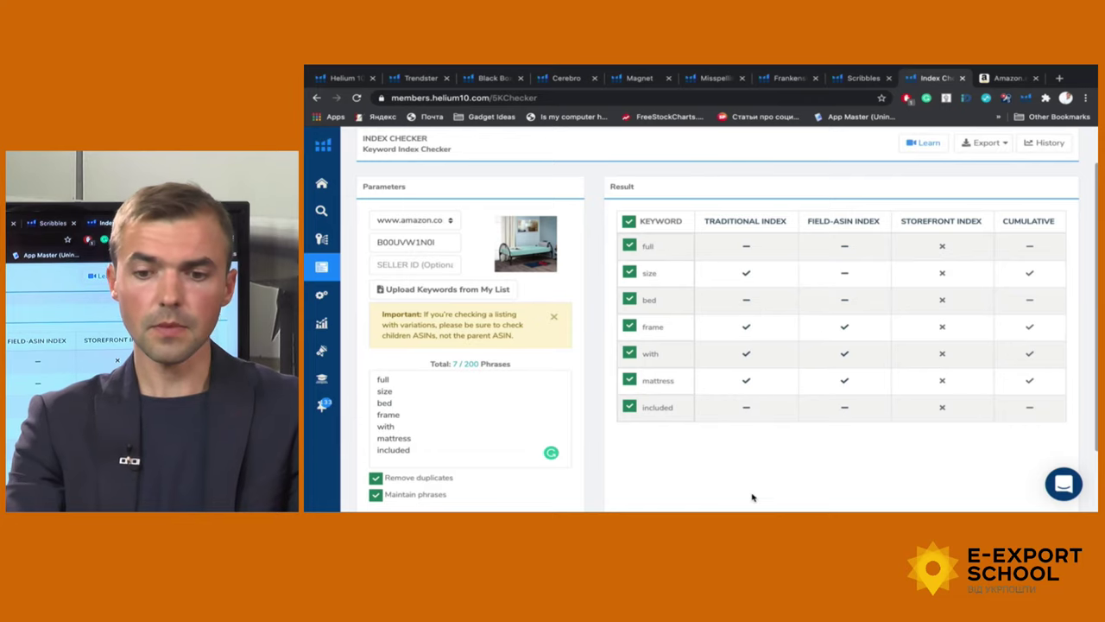
pyautogui.scroll(1, 752, 497)
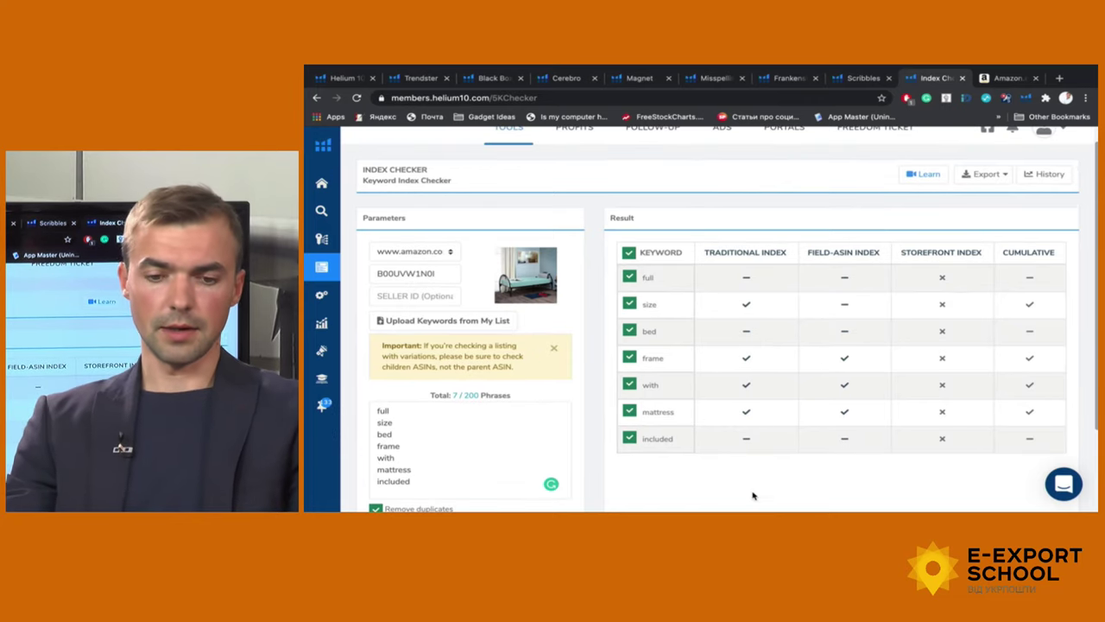